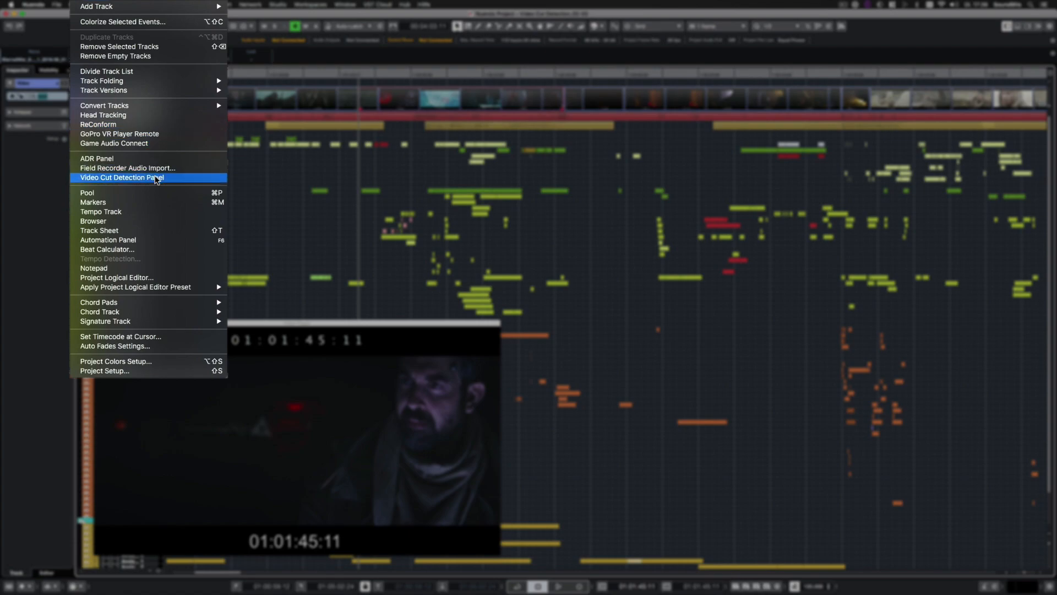
Analyze the video for cuts with the Video Cut Detection Panel and set the sensitivity to 70 %
left_click(138, 178)
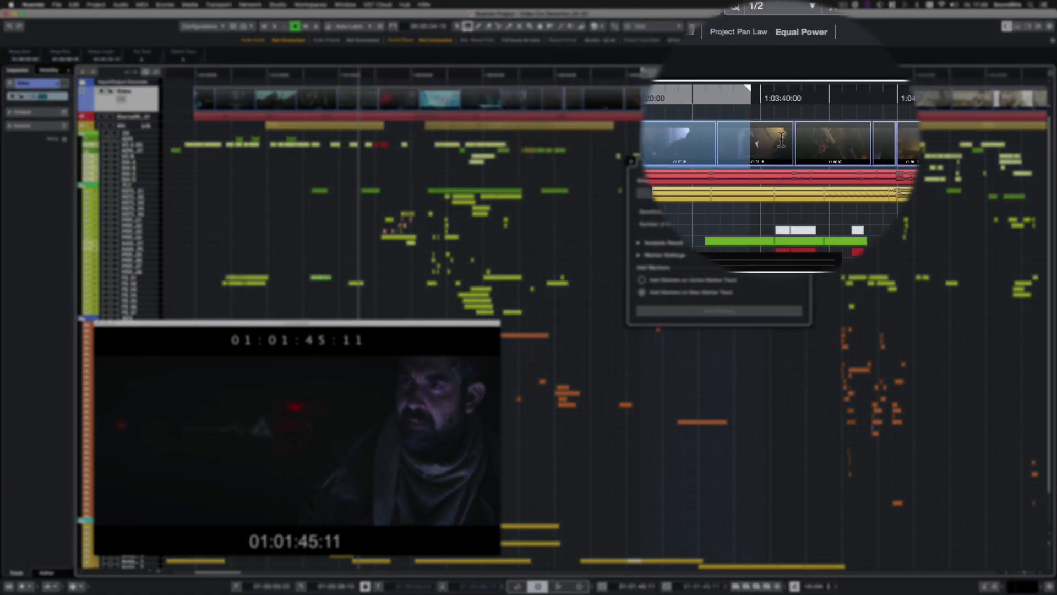
left_click(701, 184)
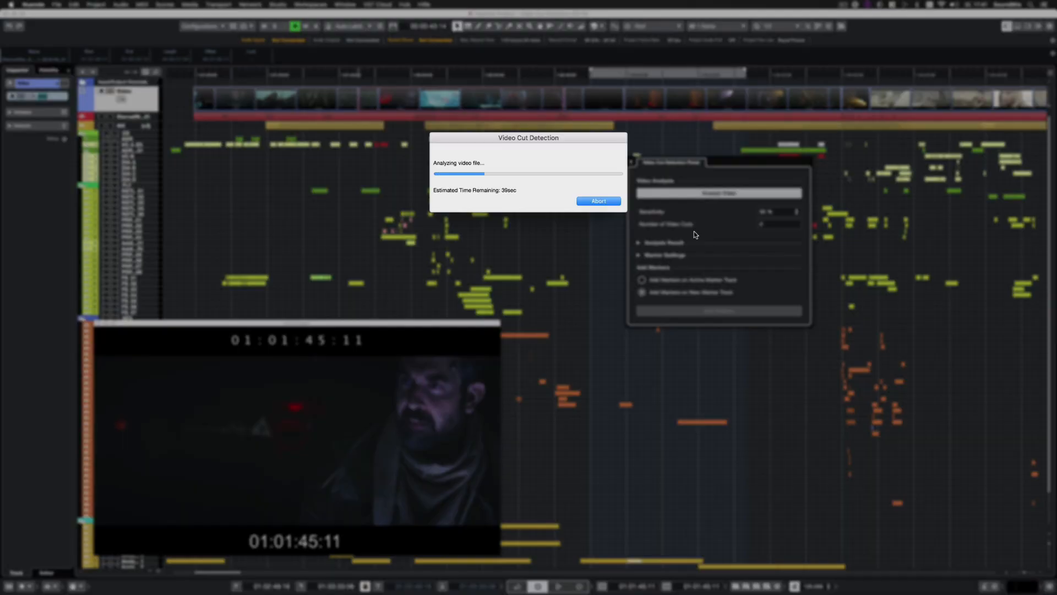
left_click(807, 244)
type("70")
key("Return")
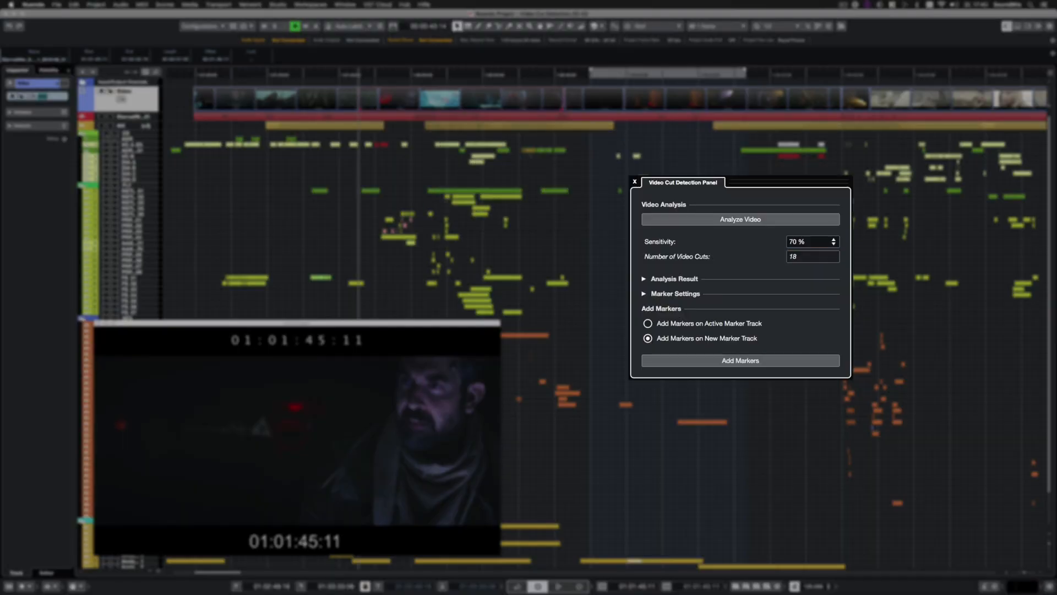
Expand the analysis result and step forward through the detected video cuts
left_click(644, 279)
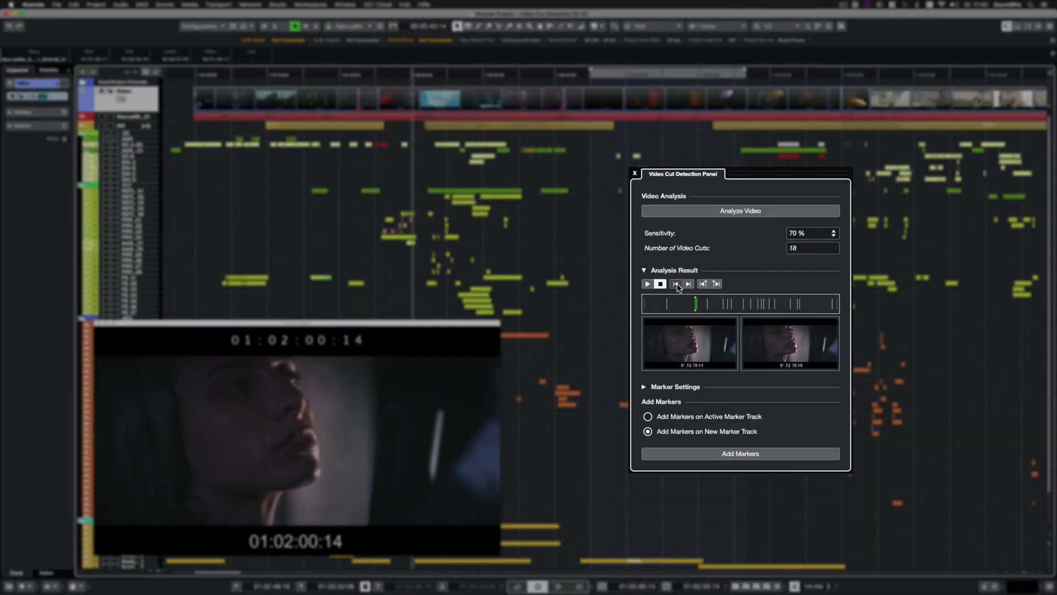
left_click(687, 284)
left_click(689, 283)
left_click(688, 284)
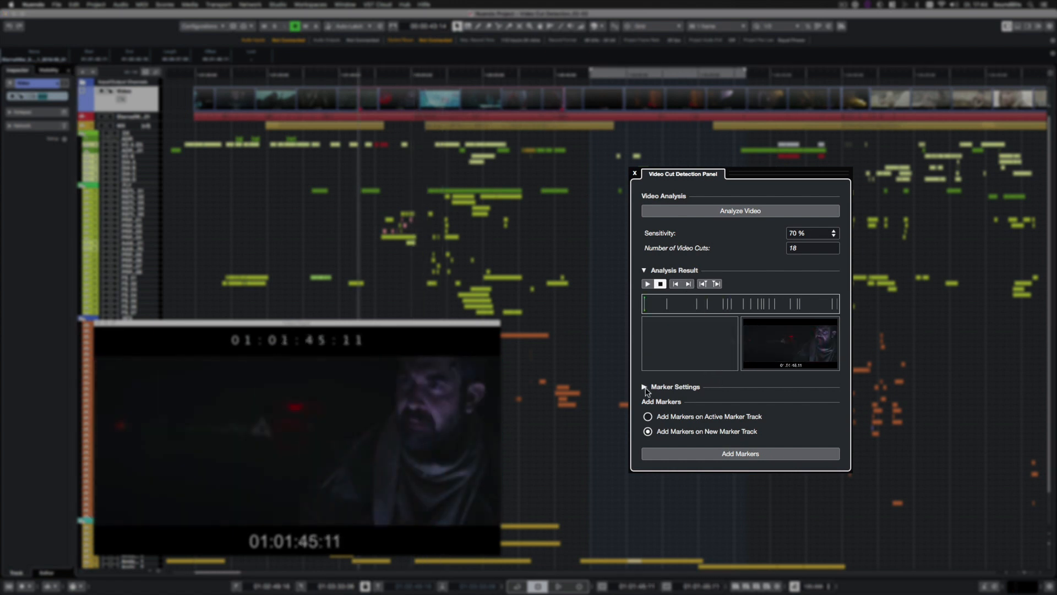
Add the cuts as cycle markers on a new marker track, described "Part 01 Cuts" with a generated suffix for shot identification
left_click(645, 387)
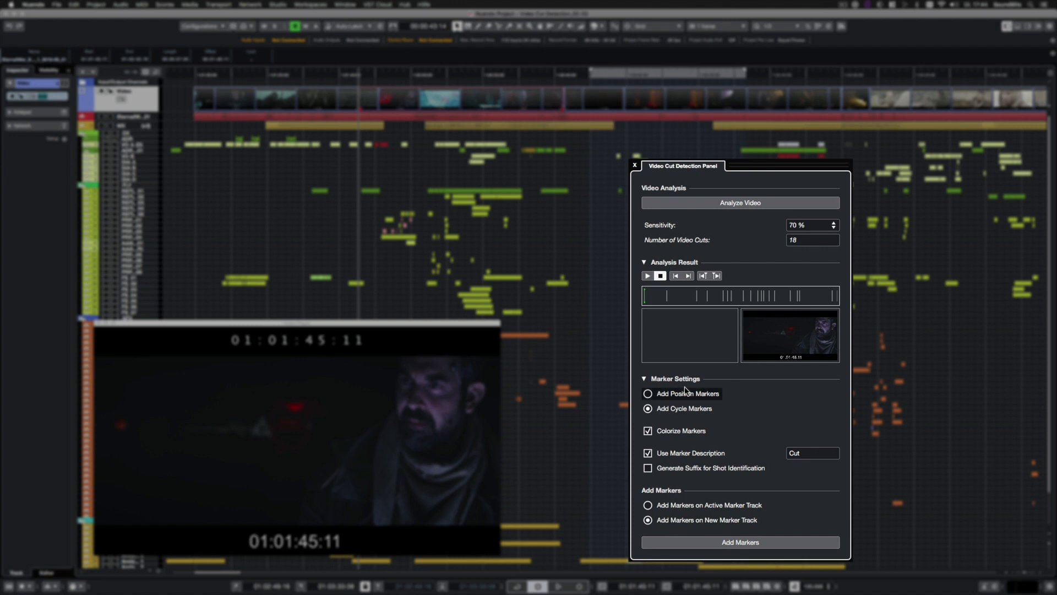
double_click(810, 453)
type("Part 01 Cuts")
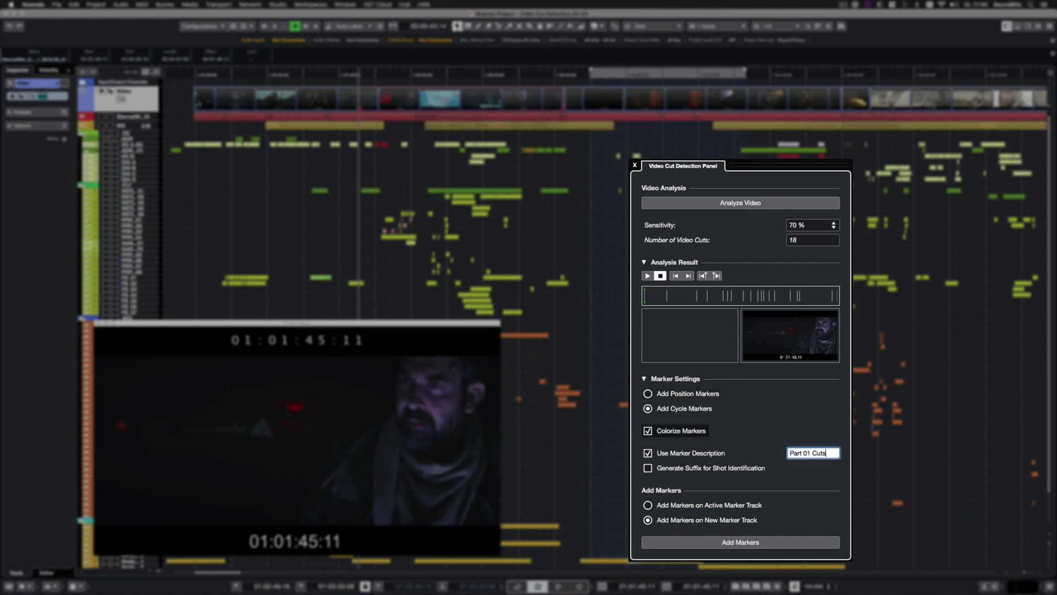
left_click(647, 468)
left_click(740, 542)
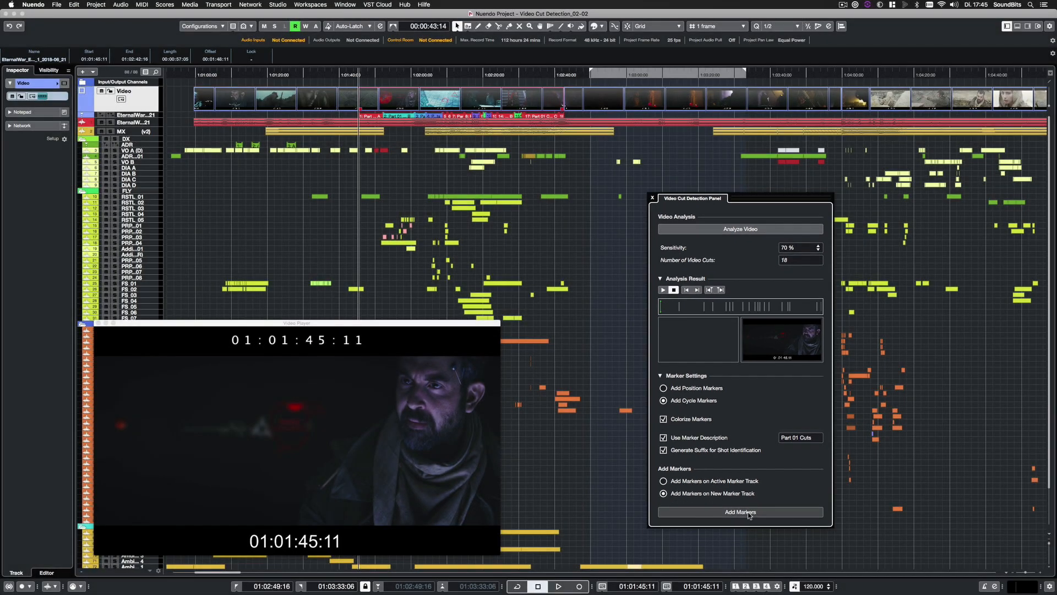
Enlarge the new marker track's height and zoom the timeline in on the cut markers
left_click(127, 115)
left_click_drag(128, 118, 129, 162)
scroll(393, 246, "up", 5)
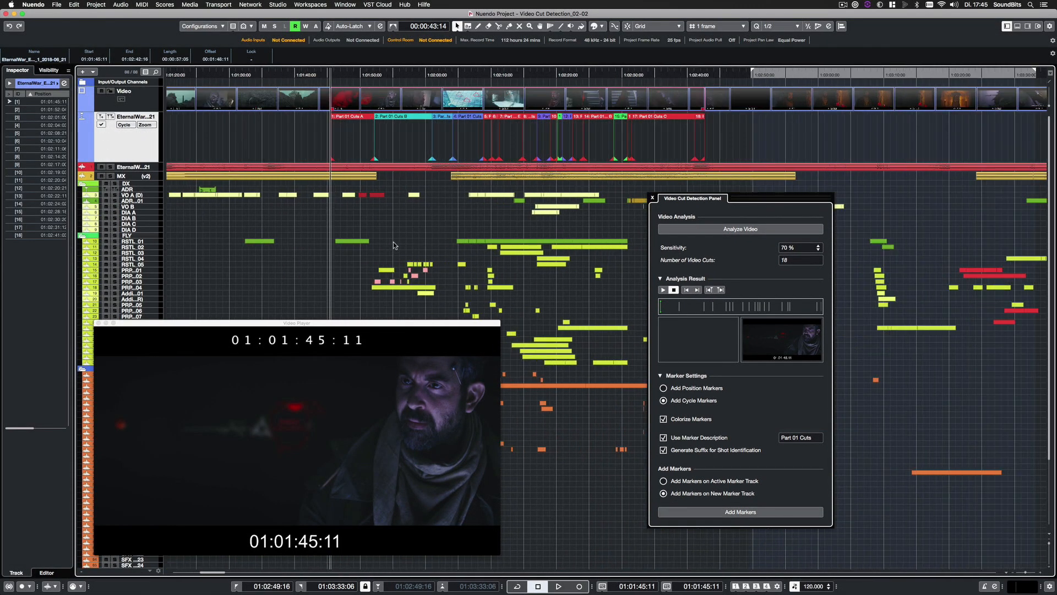
scroll(394, 246, "up", 2)
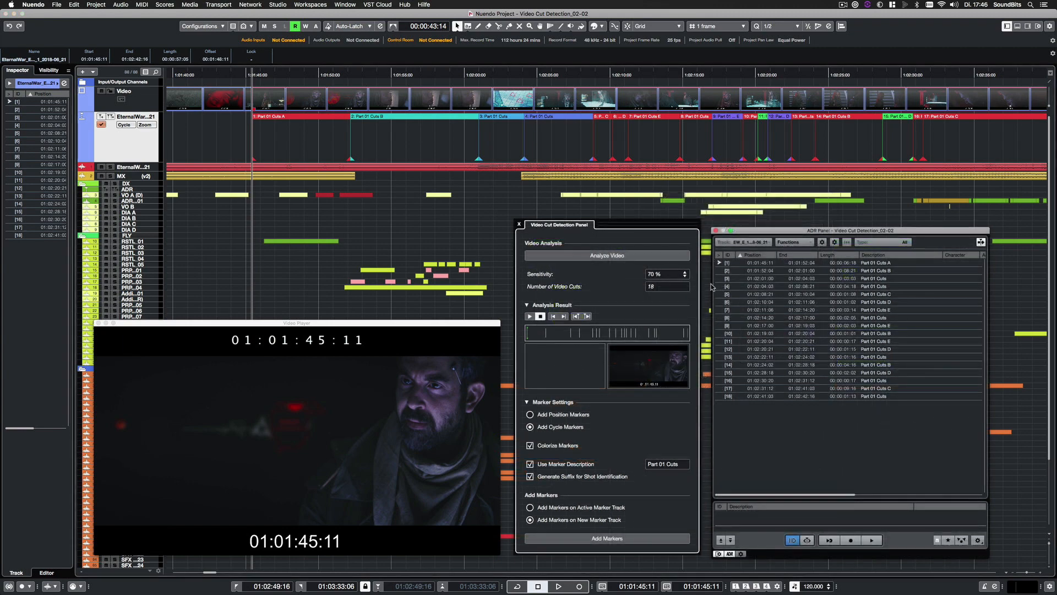
Jump through the cut markers one after another in the ADR Panel's marker list to view each shot
left_click(719, 263)
left_click(720, 271)
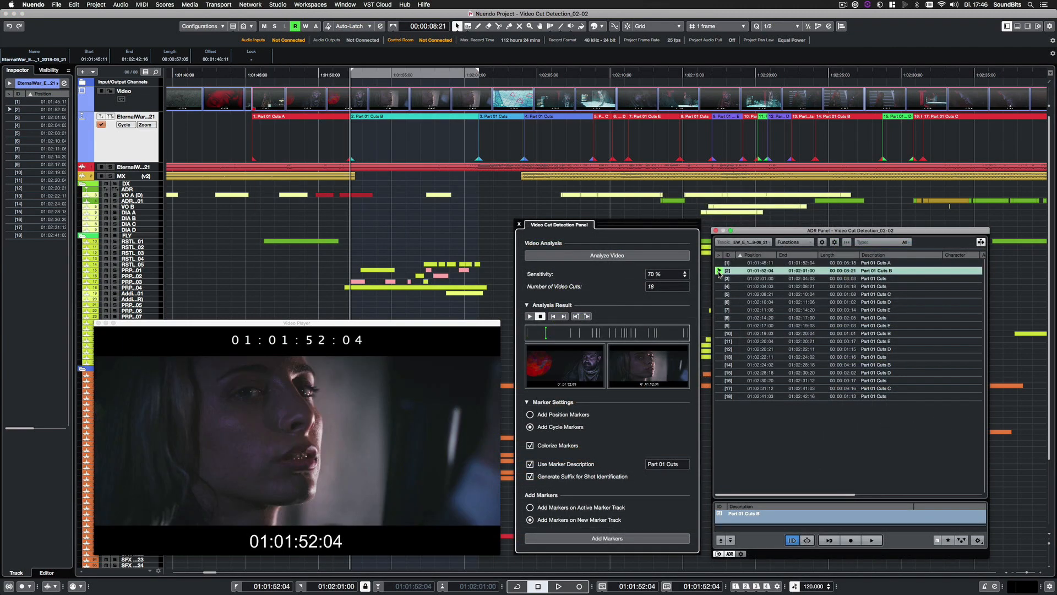
left_click(719, 286)
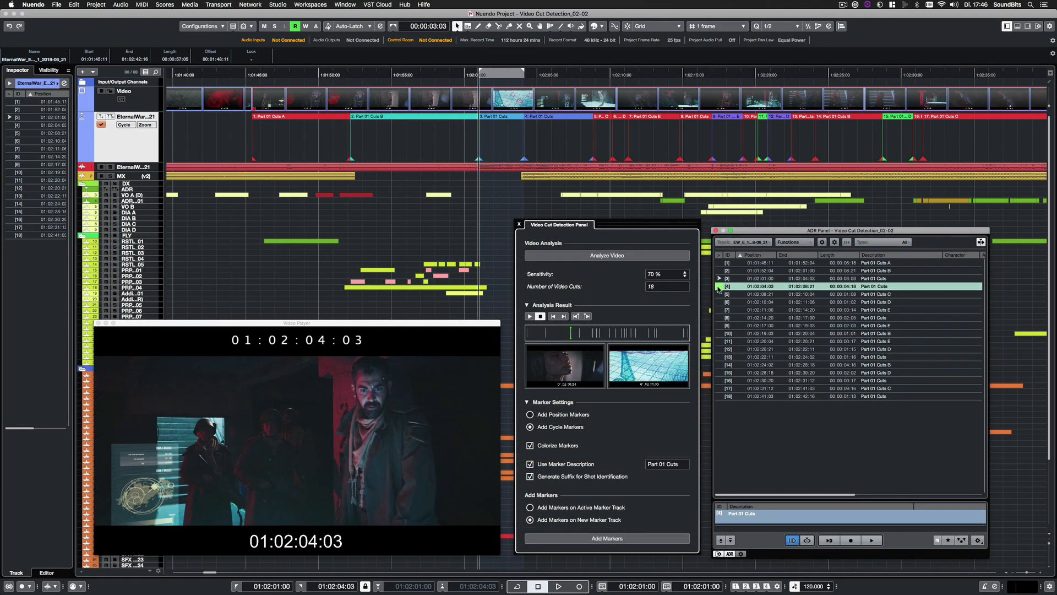
left_click(719, 302)
left_click(719, 310)
left_click(719, 325)
left_click(719, 341)
left_click(719, 357)
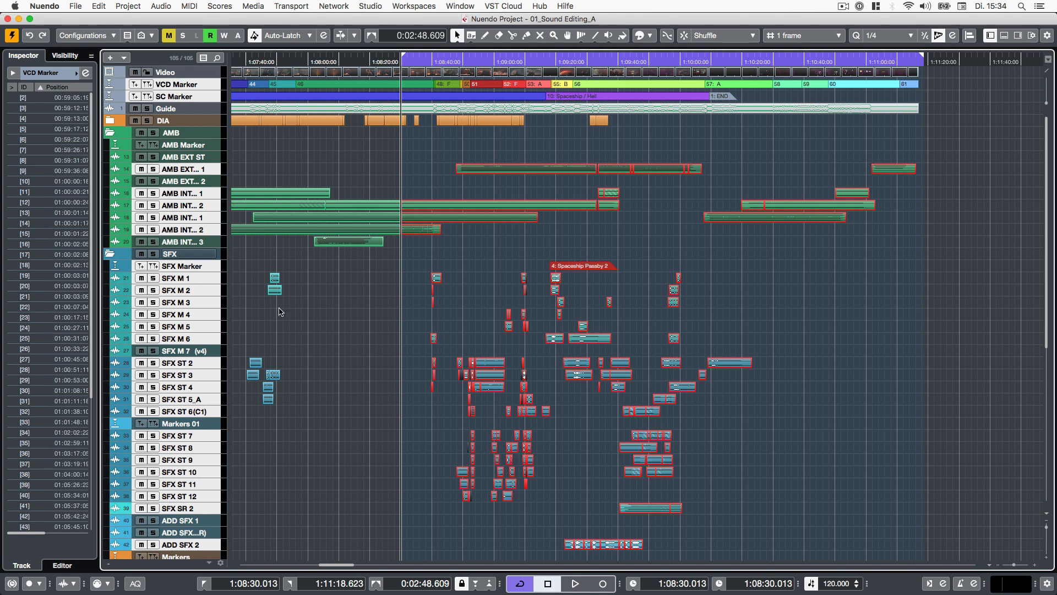
Open the AAF export options for the project and review which ambience and SFX tracks are included
left_click(76, 6)
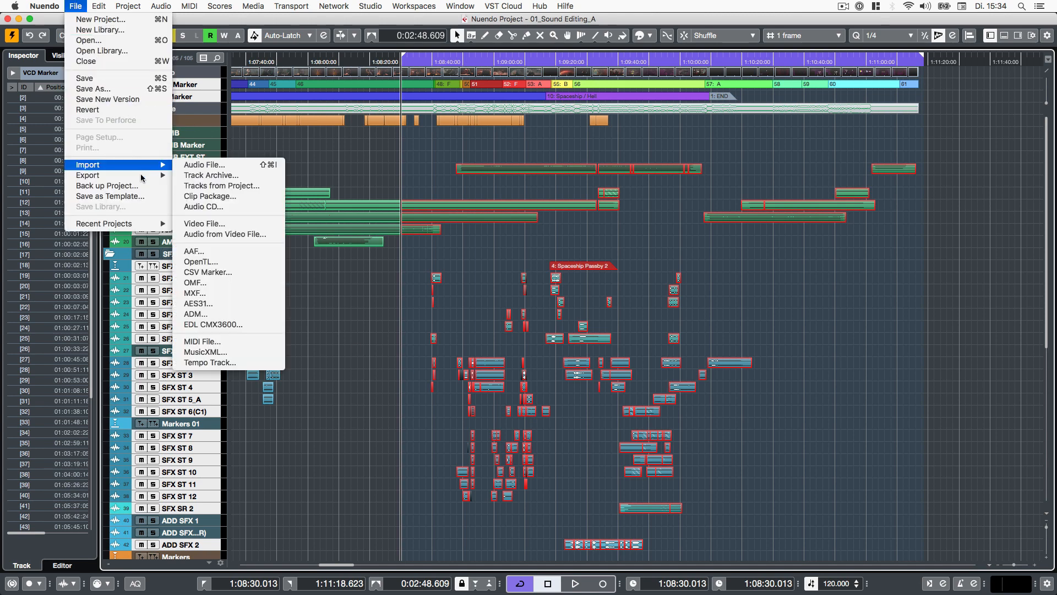
mouse_move(141, 176)
left_click(230, 252)
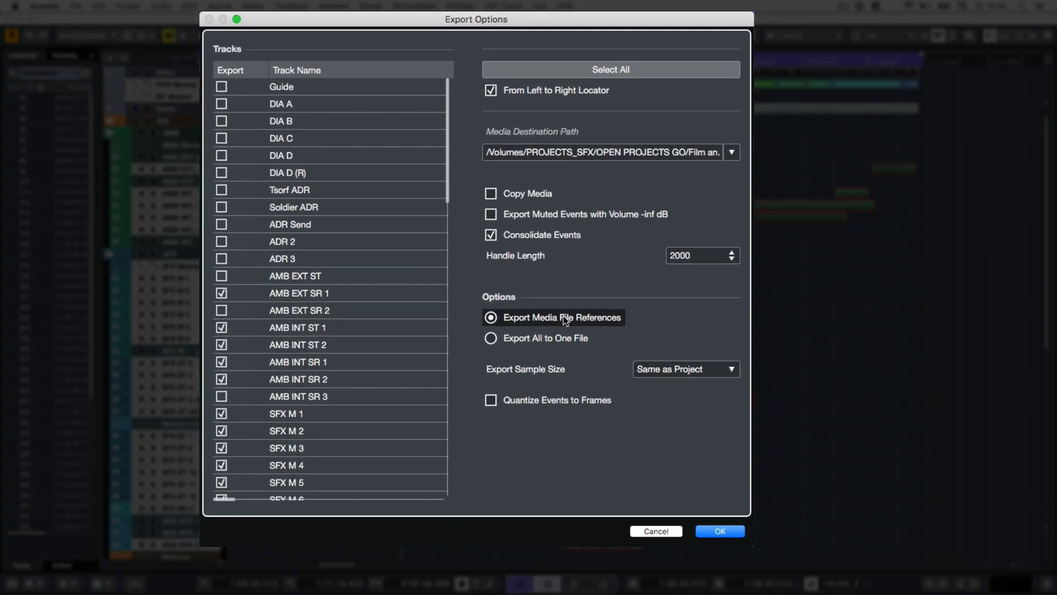
scroll(236, 420, "down", 5)
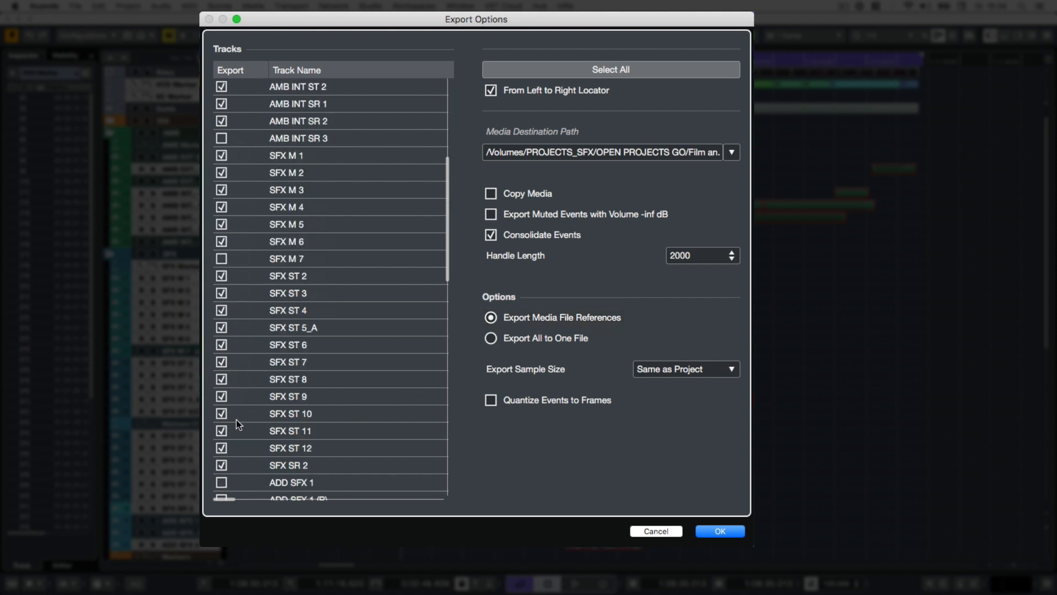
scroll(236, 420, "up", 5)
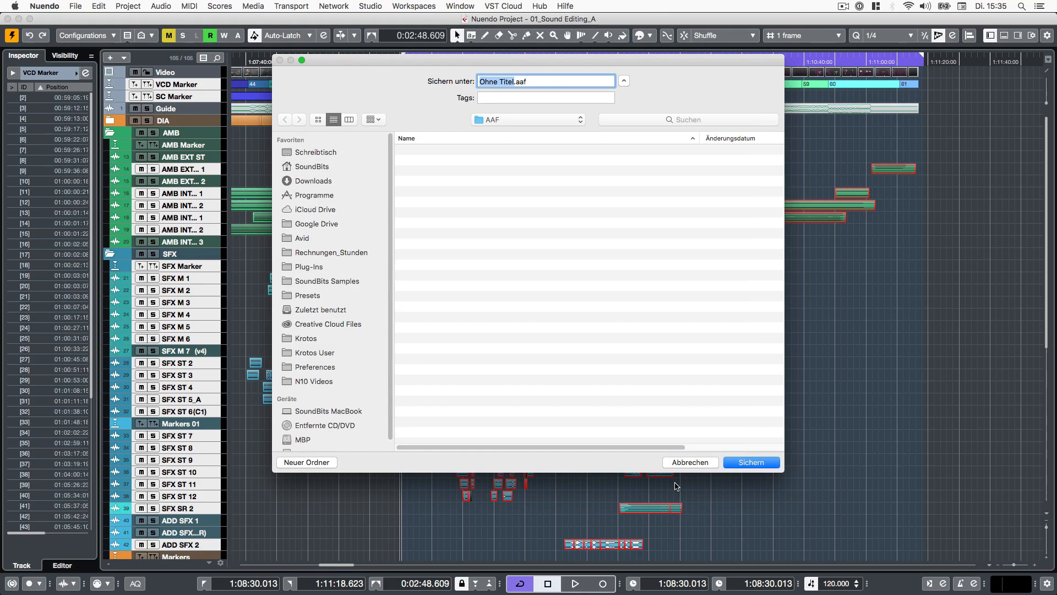
Save the export as AAF.aaf in the AAF folder and look through the exported media files
left_click(565, 120)
left_click(698, 394)
type("AAF")
key("Return")
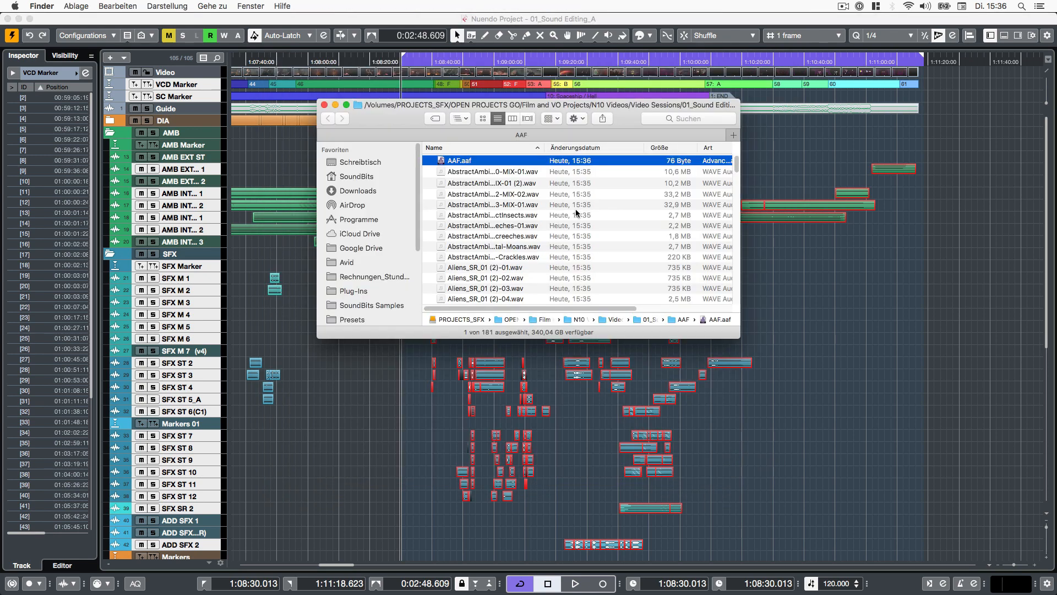
scroll(576, 209, "down", 10)
scroll(576, 209, "up", 15)
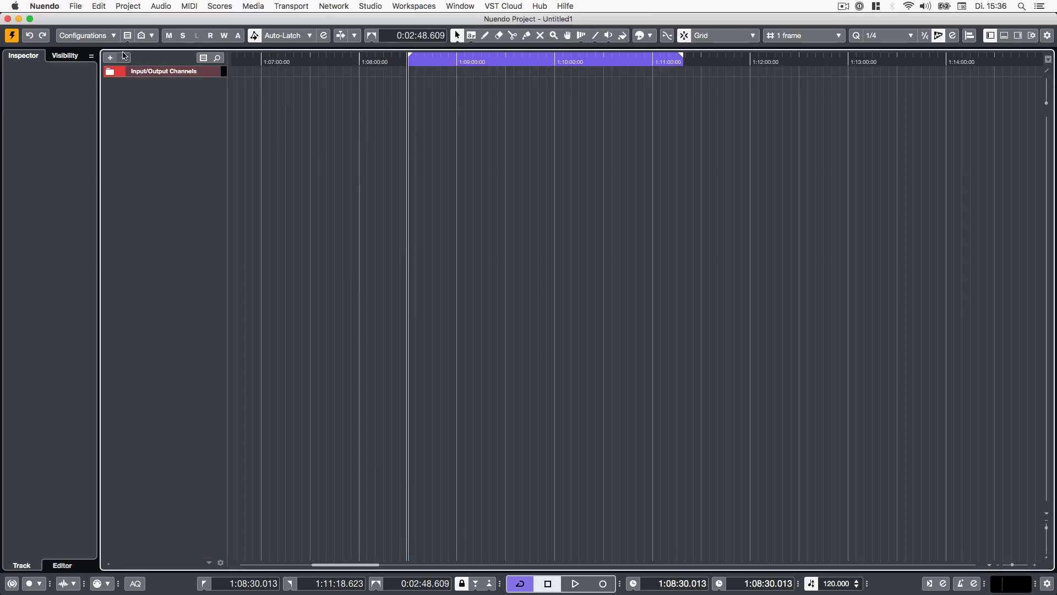
Import AAF.aaf into the empty project with all tracks and media files at absolute position
left_click(76, 6)
mouse_move(132, 168)
left_click(194, 252)
double_click(441, 88)
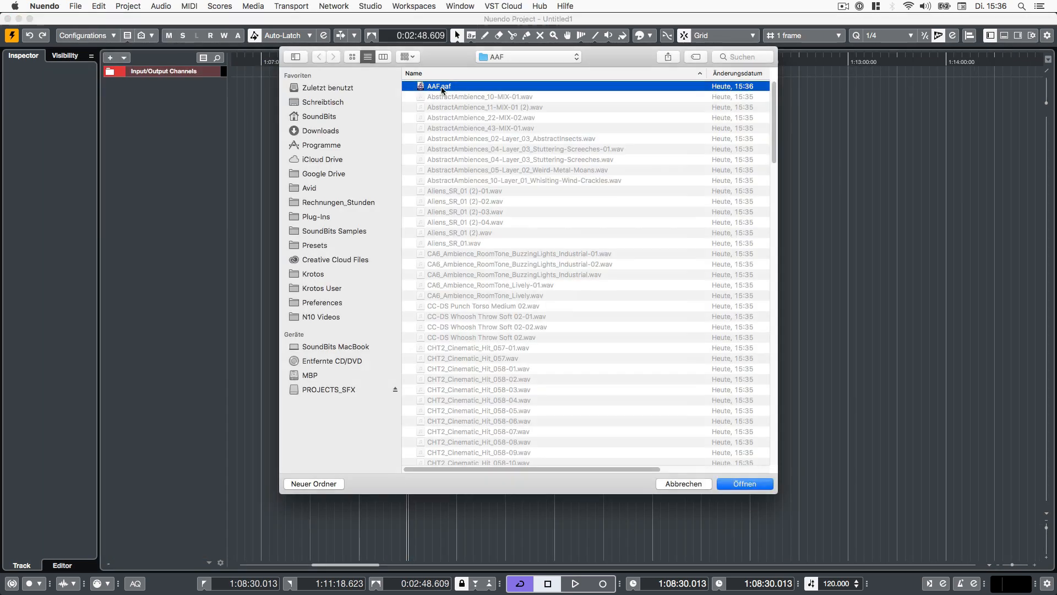
left_click(670, 132)
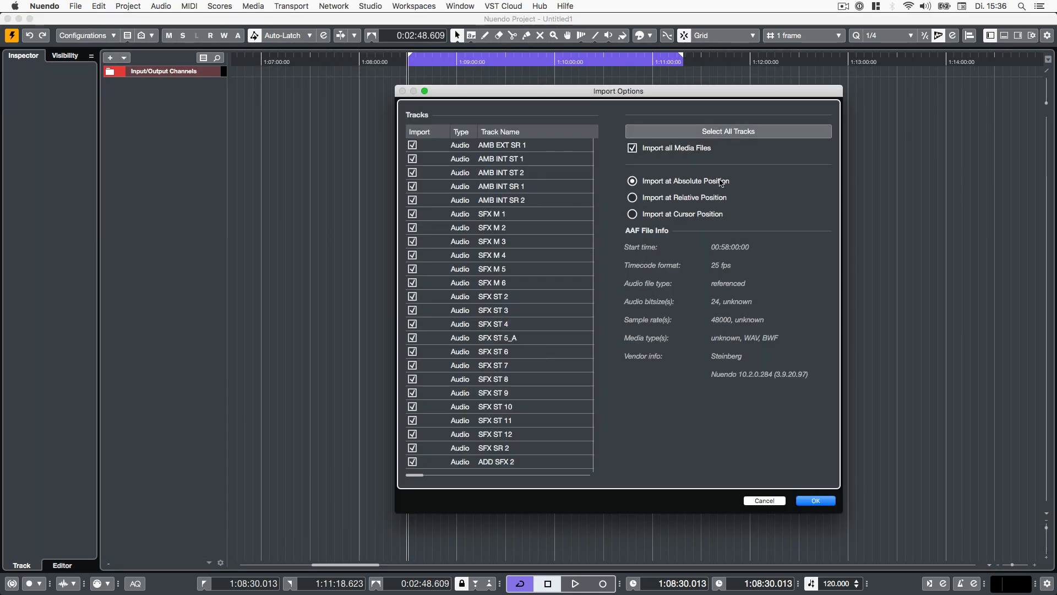
left_click(817, 501)
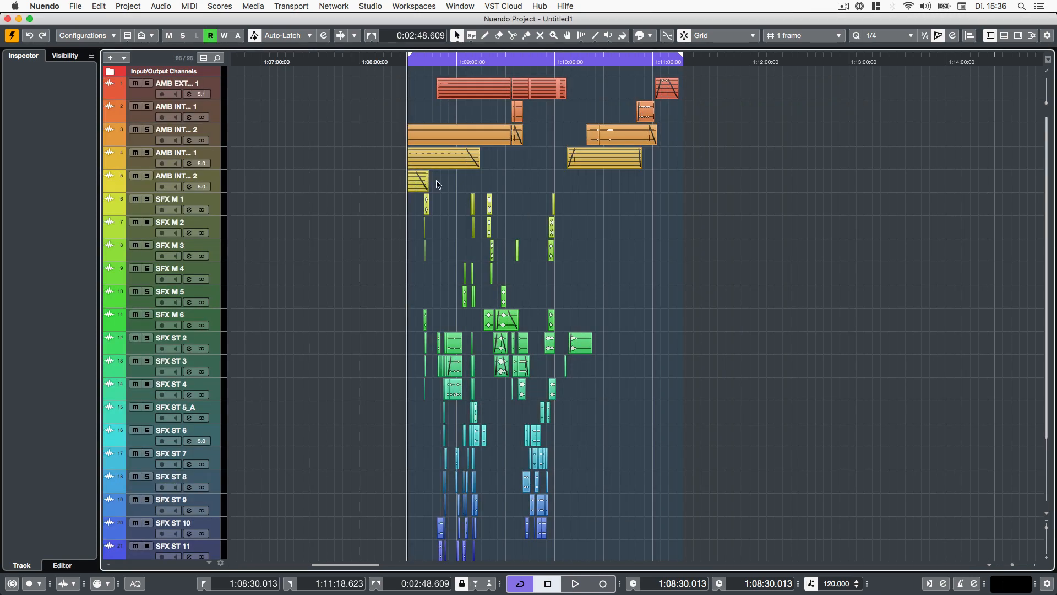
Enlarge the AMB EXT SR 1 and AMB INT SR 1 tracks to inspect their imported multichannel events
left_click(216, 95)
left_click_drag(216, 100, 215, 166)
scroll(489, 186, "up", 5)
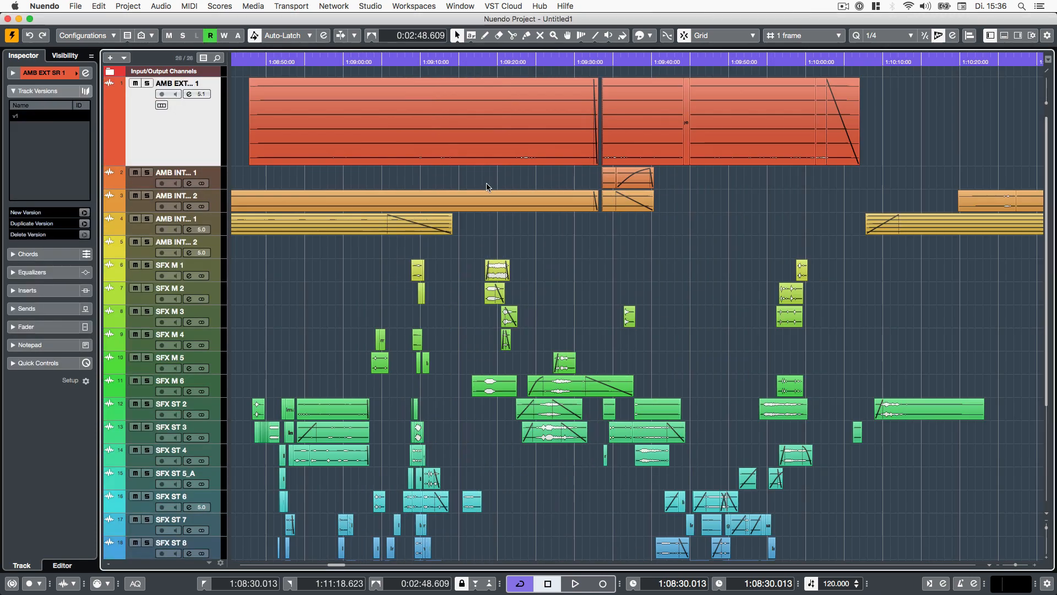
scroll(489, 186, "down", 1)
left_click_drag(219, 235, 219, 313)
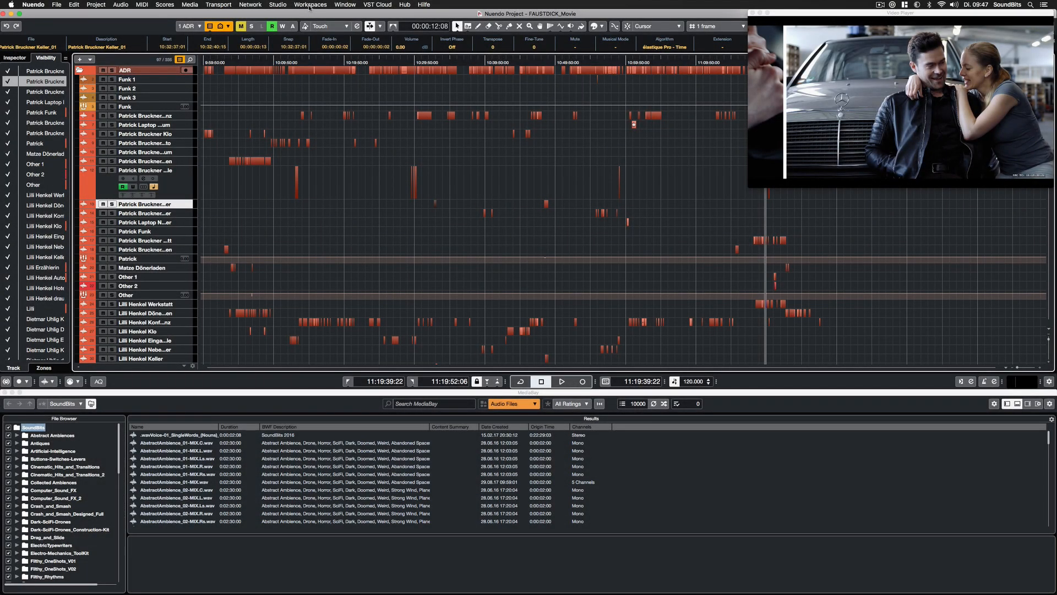
Add a global workspace named "Sound Editing" from the current window layout
left_click(310, 6)
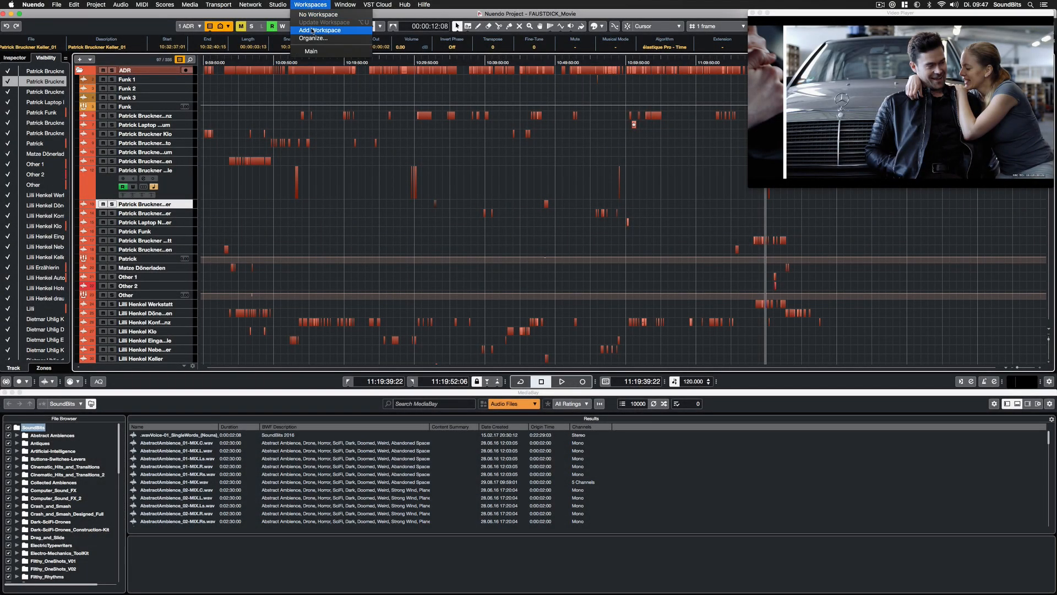
left_click(311, 30)
type("Sound Editing")
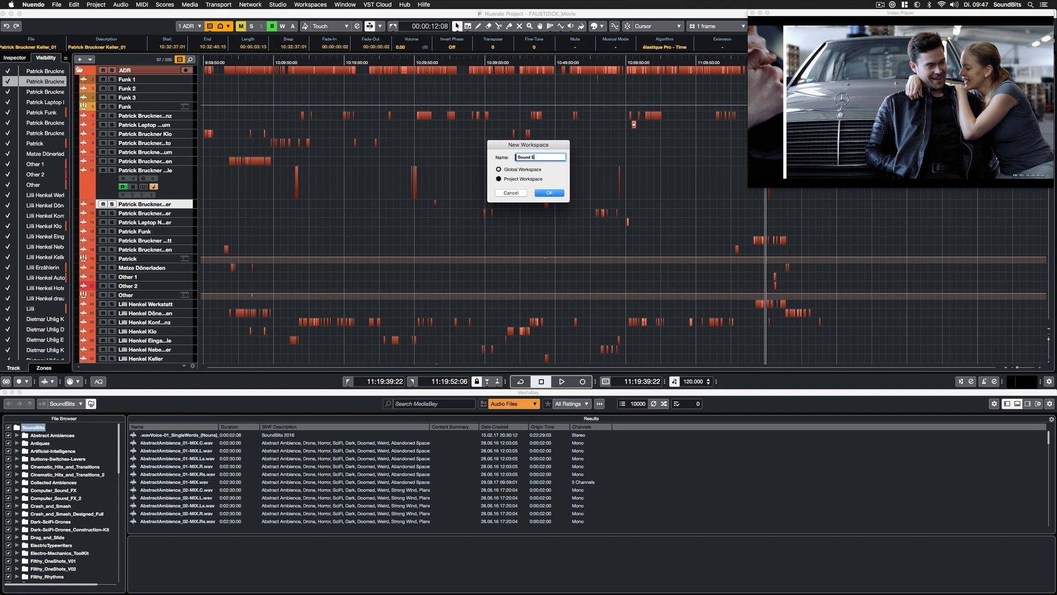
left_click(548, 193)
Add a global workspace named "Mixing" from the layout with MixConsole, panner and Automation Panel
left_click(328, 5)
left_click(317, 31)
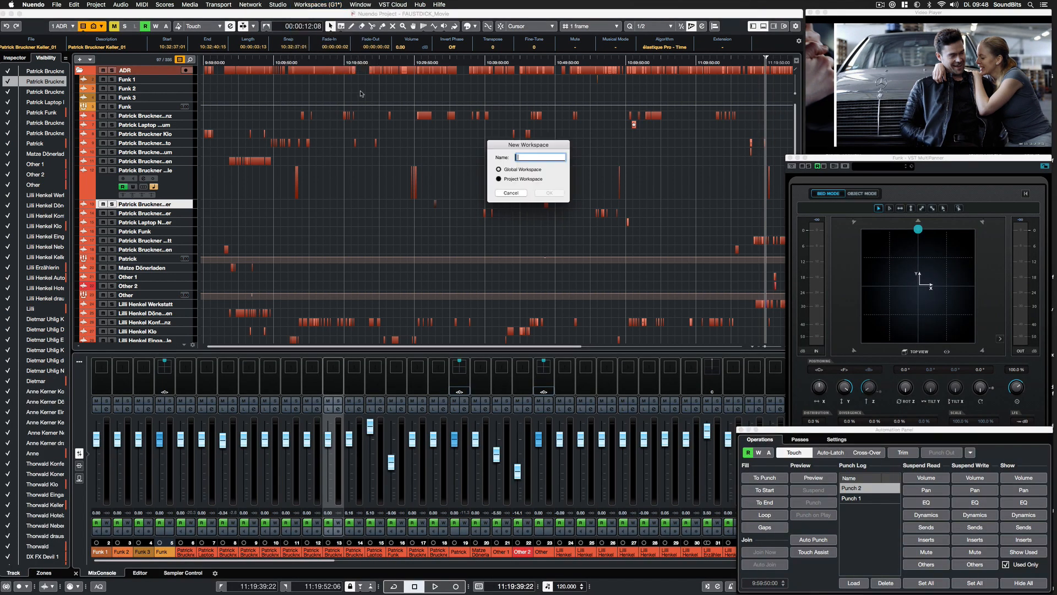
type("Mix")
left_click(546, 194)
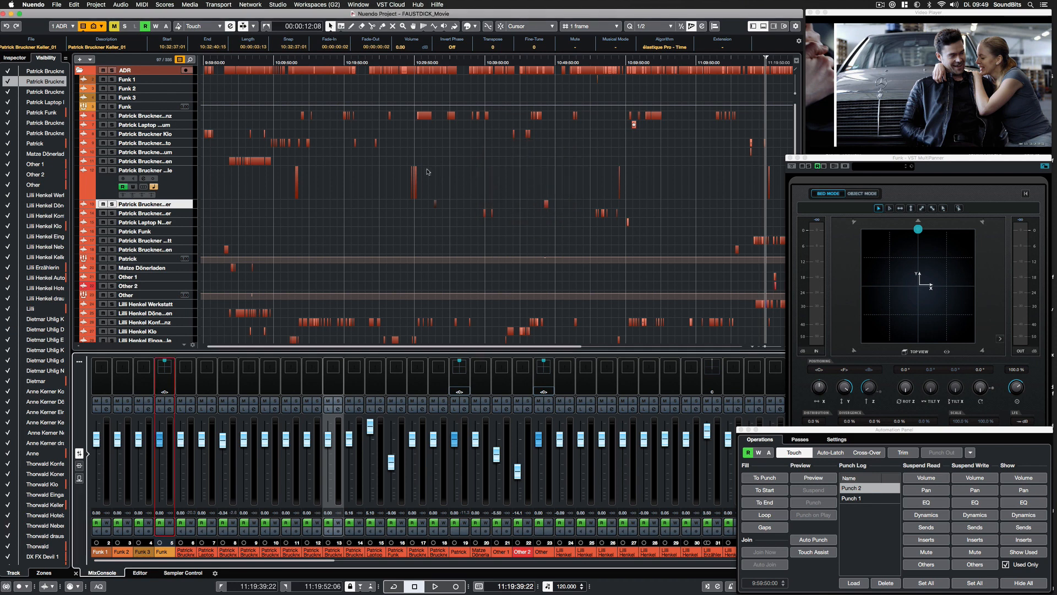
Switch to the Sound Editing workspace and back to the Mixing workspace
left_click(329, 5)
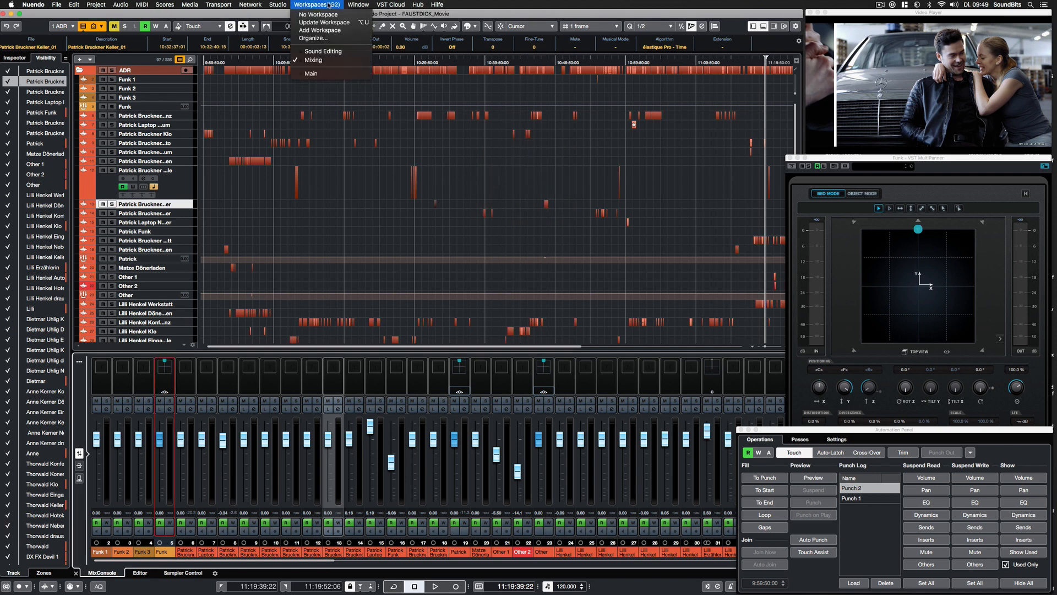
left_click(324, 51)
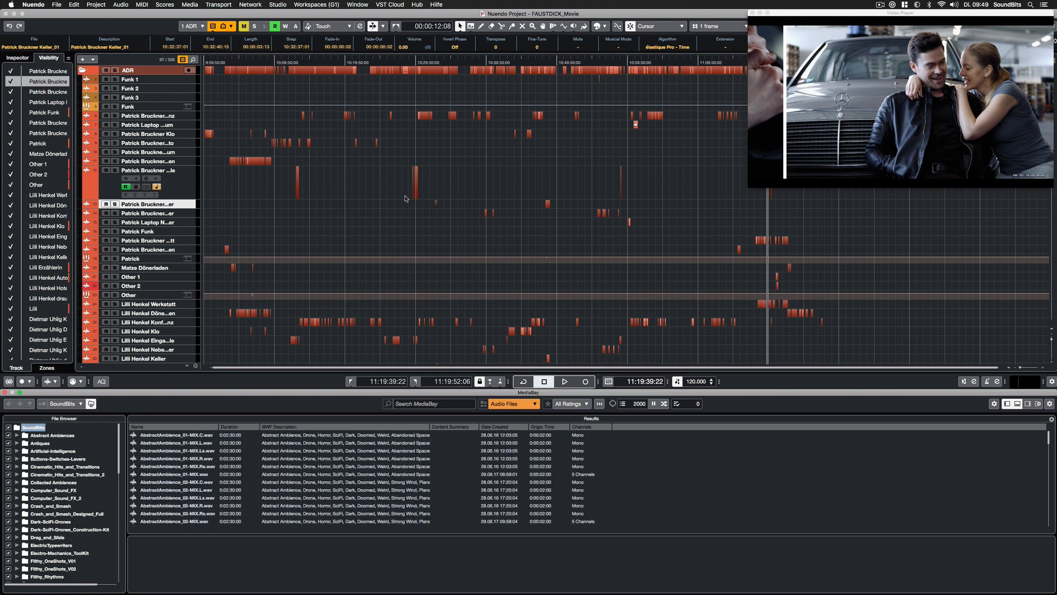
left_click(303, 6)
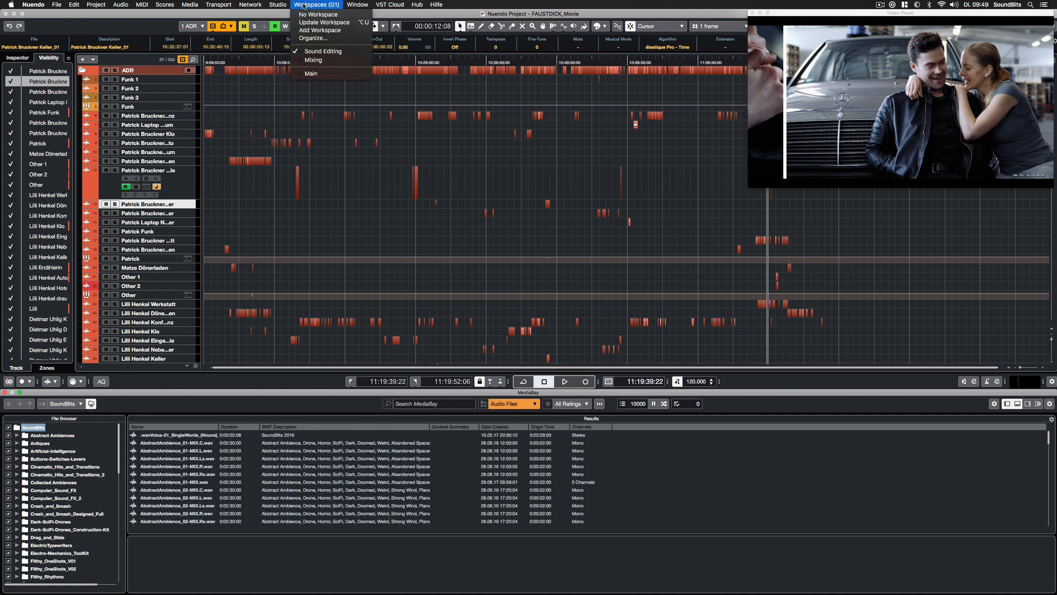
left_click(313, 61)
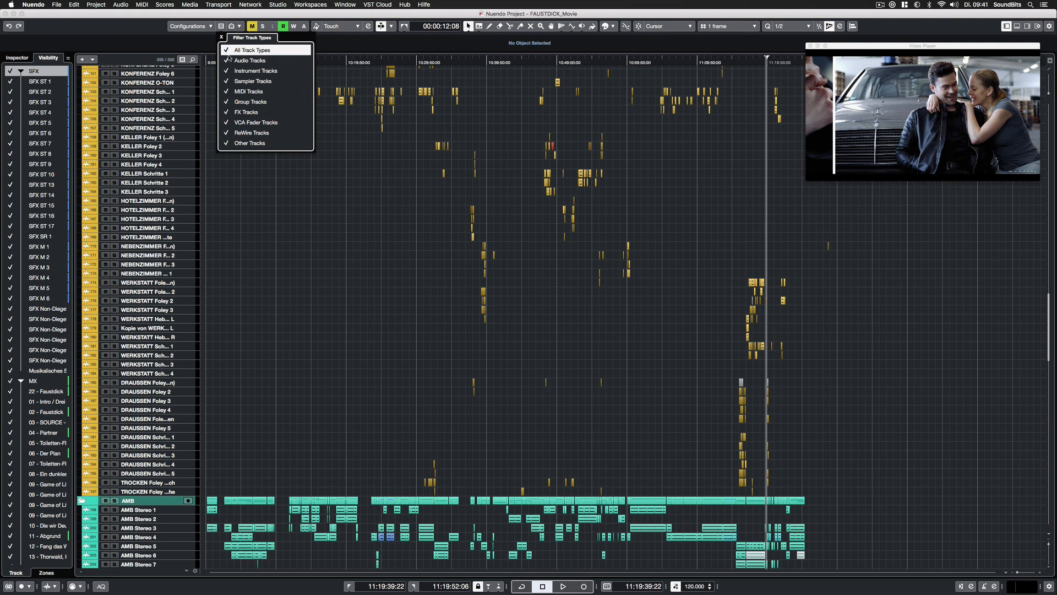
Filter the track list to hide MIDI, ReWire and Sampler tracks
left_click(227, 92)
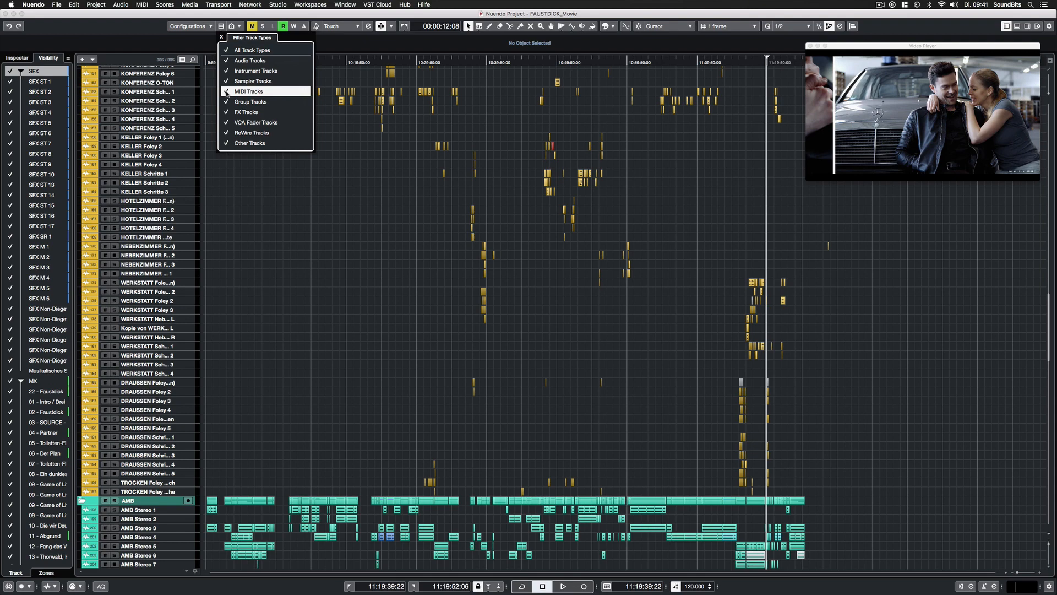
left_click(227, 133)
left_click(228, 82)
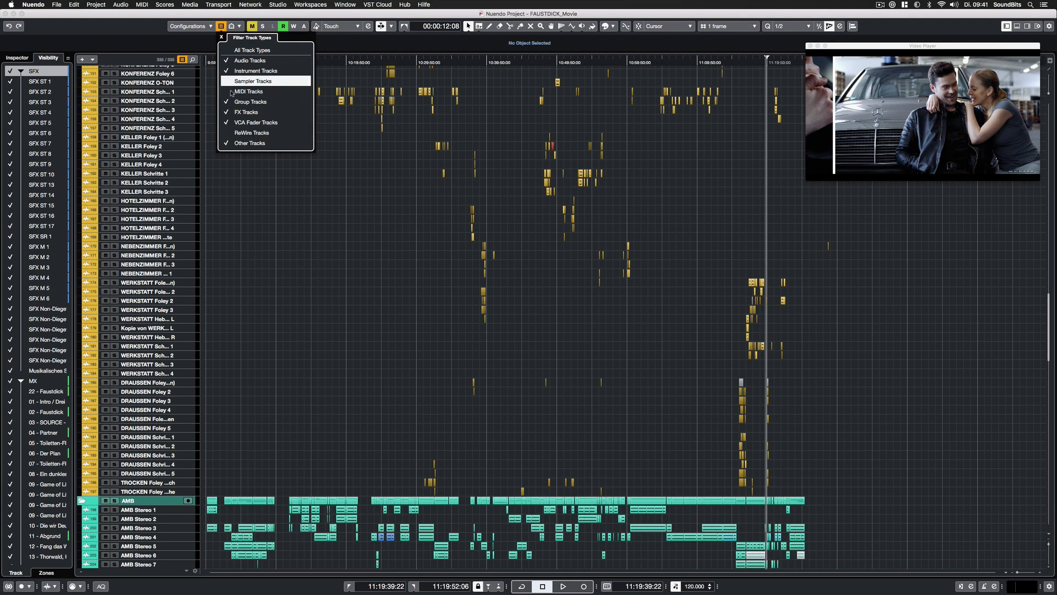
left_click(221, 27)
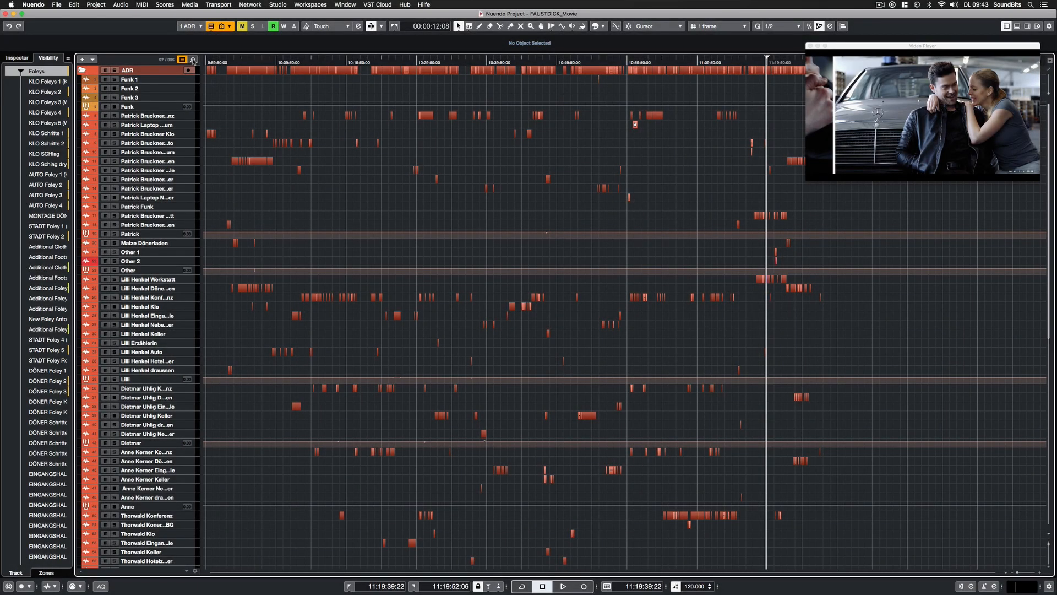
Browse the folder structure in the track finder, collapsing Foleys, SFX and MX, and search the tracks by a character's name
left_click(193, 59)
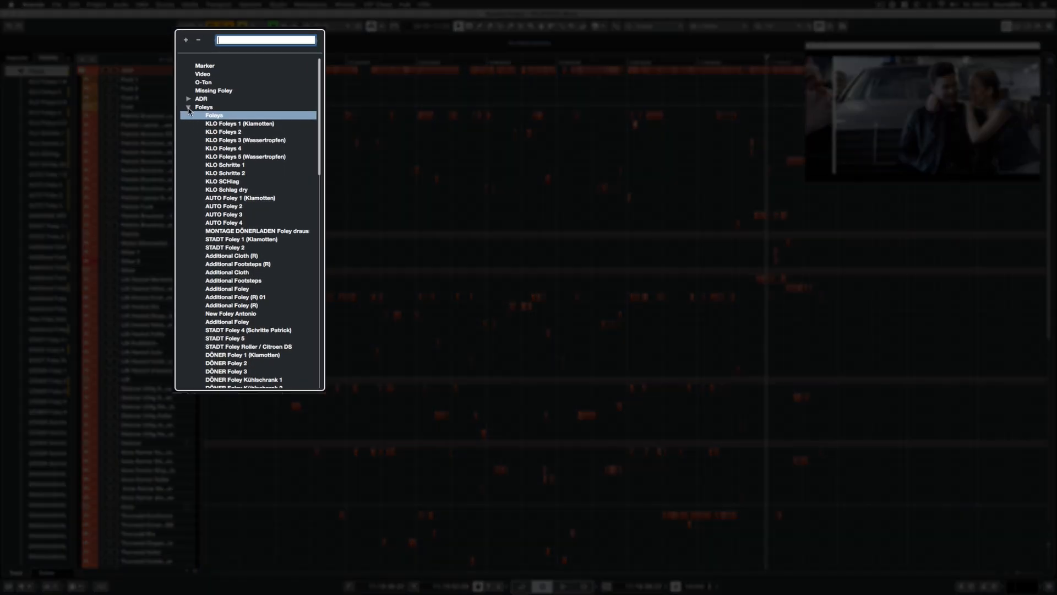
left_click(188, 108)
left_click(189, 123)
left_click(188, 123)
left_click(189, 132)
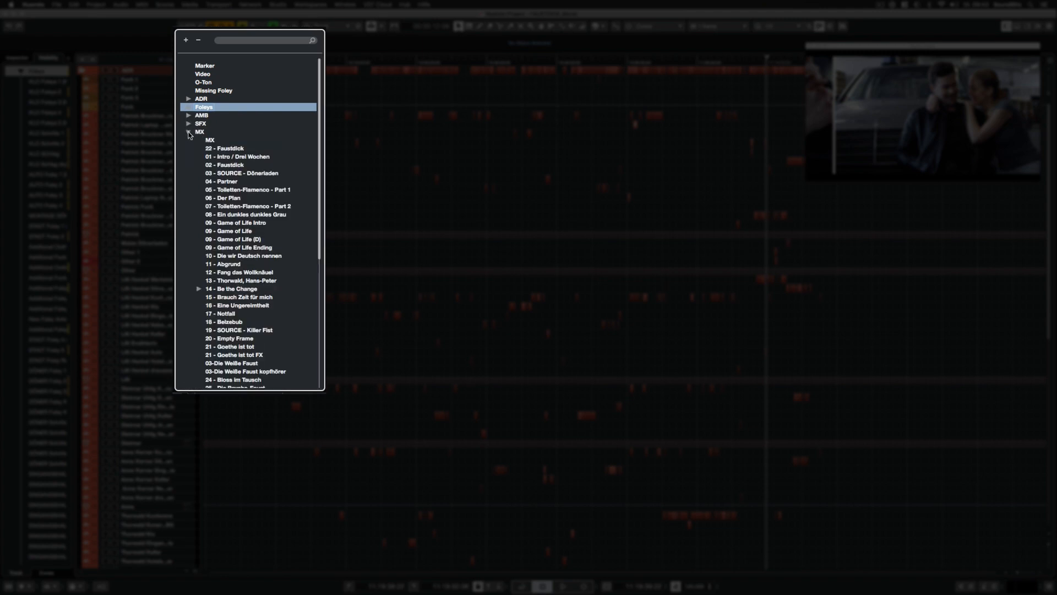
left_click(189, 132)
left_click(238, 40)
type("Patrick")
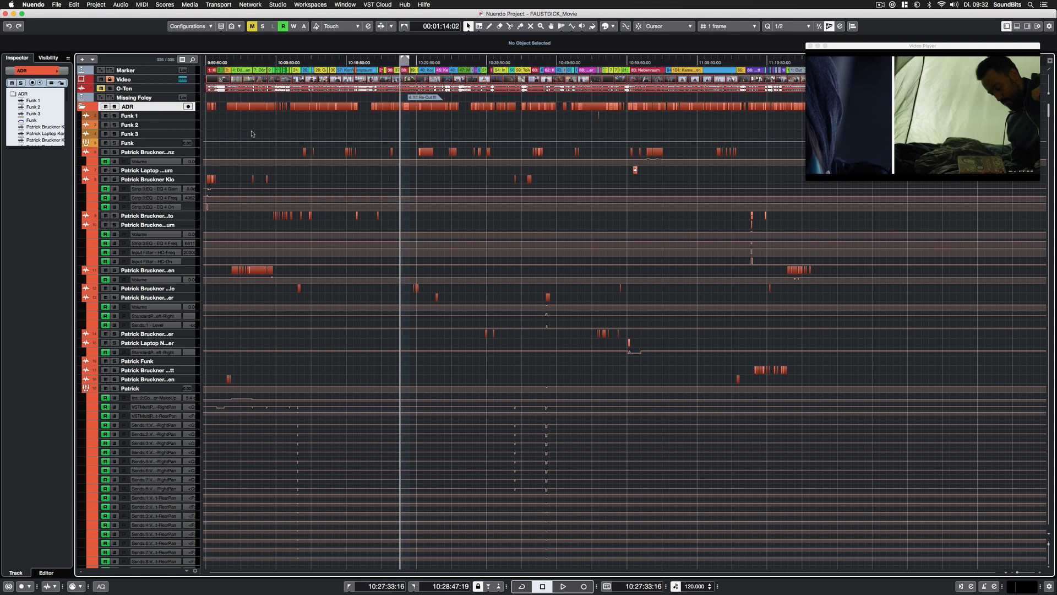
Collapse the ADR, Foleys, AMB, SFX, MX, Outranged Takes, Abspann / Outtakes, FX Channels and Input/Output Channels folders in the track list
left_click(82, 107)
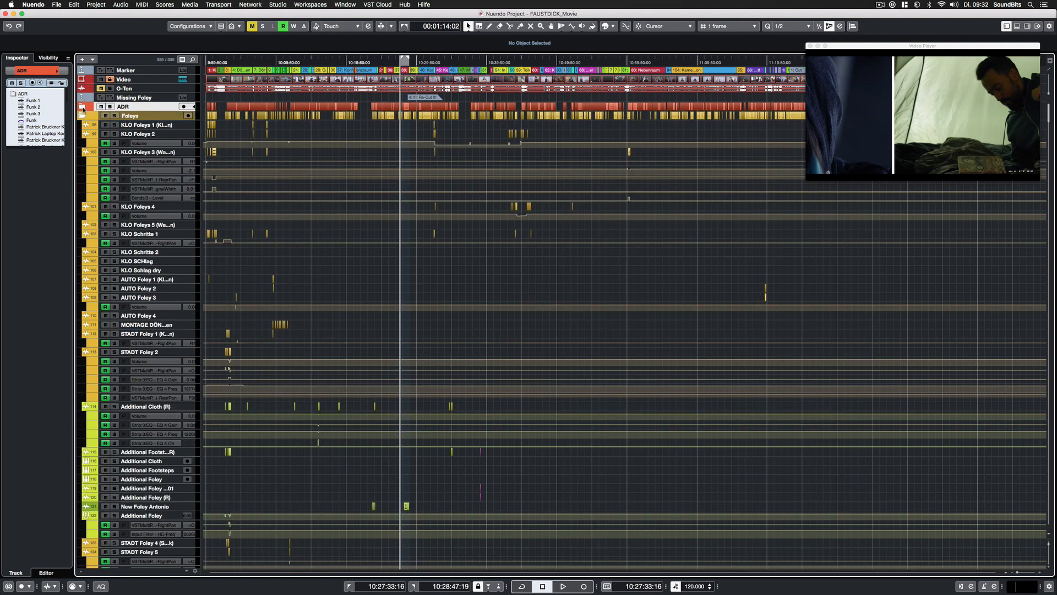
left_click(83, 116)
left_click(82, 125)
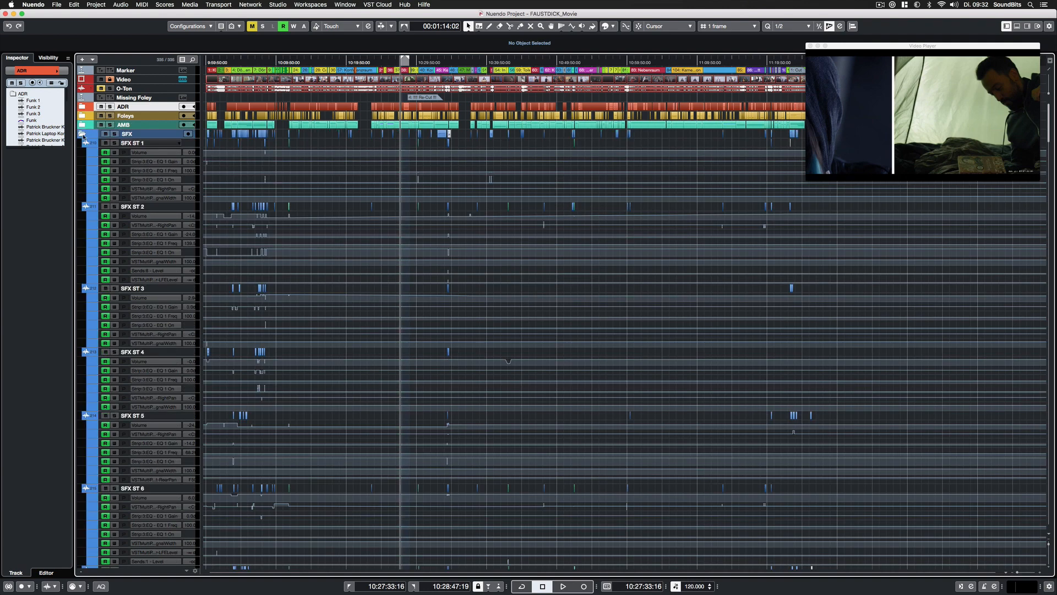
left_click(83, 134)
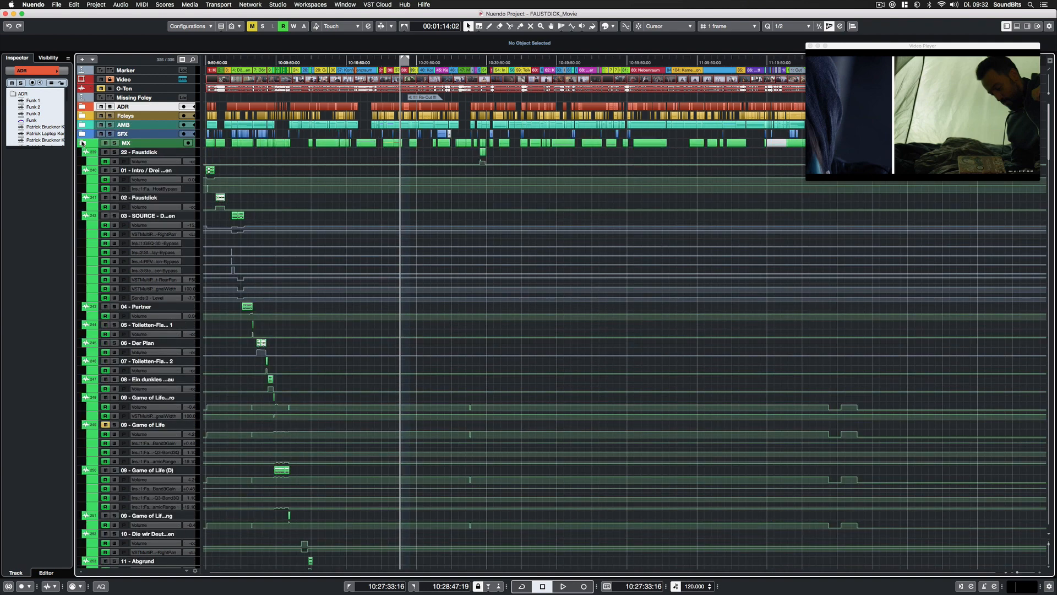
left_click(83, 142)
left_click(83, 152)
left_click(82, 161)
left_click(82, 169)
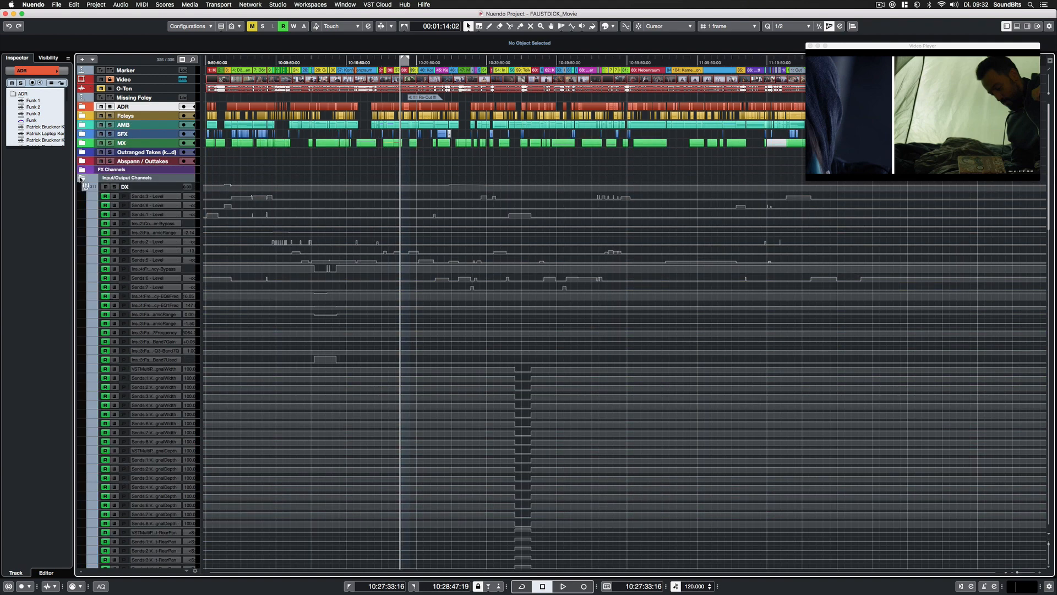
left_click(82, 178)
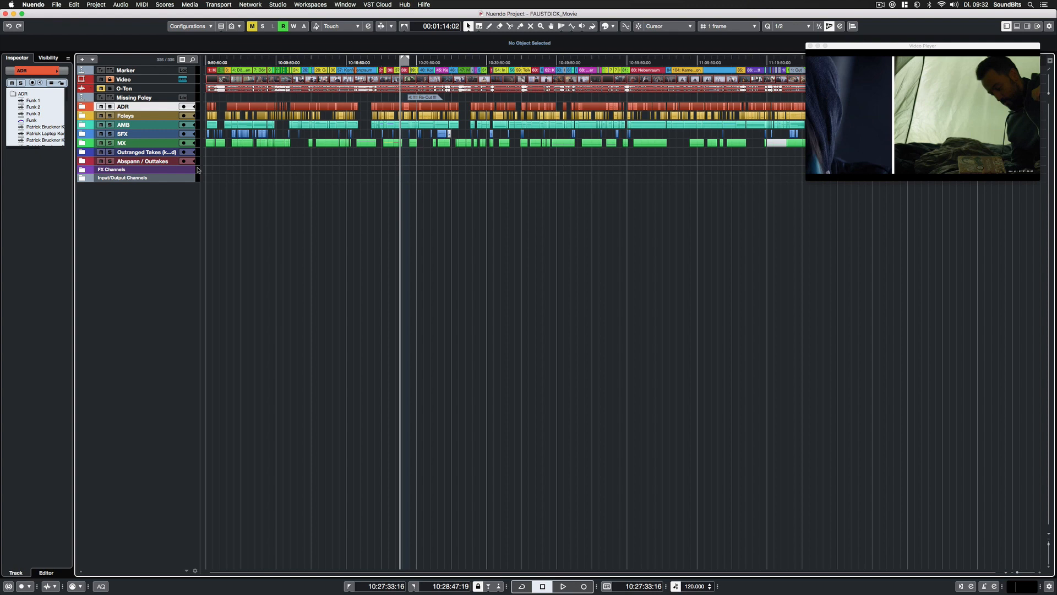
Expand the SFX folder track and look through the automation lanes of its tracks
left_click(82, 133)
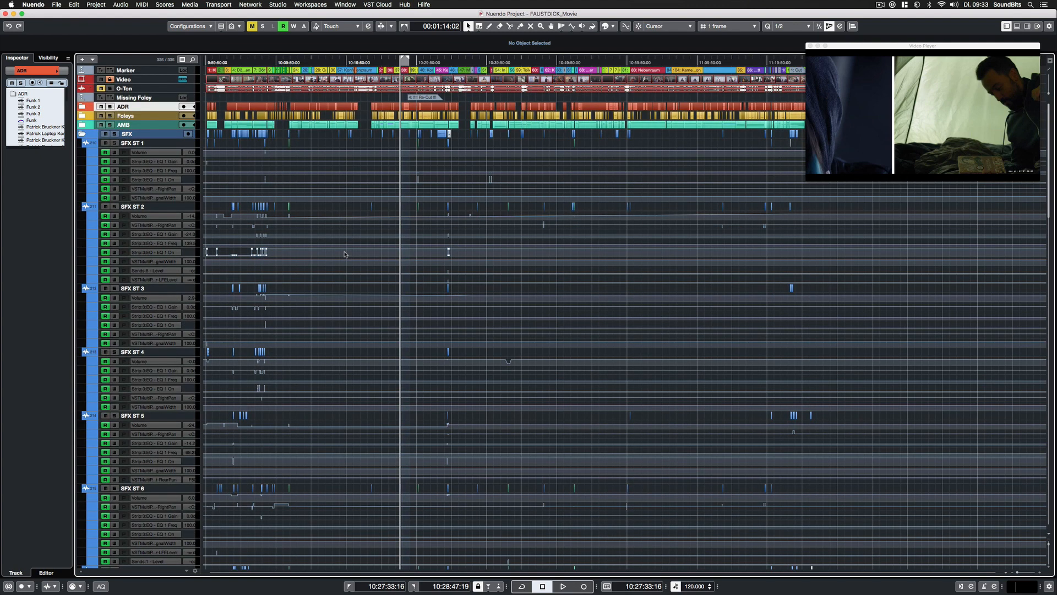
scroll(346, 248, "down", 5)
scroll(346, 247, "up", 5)
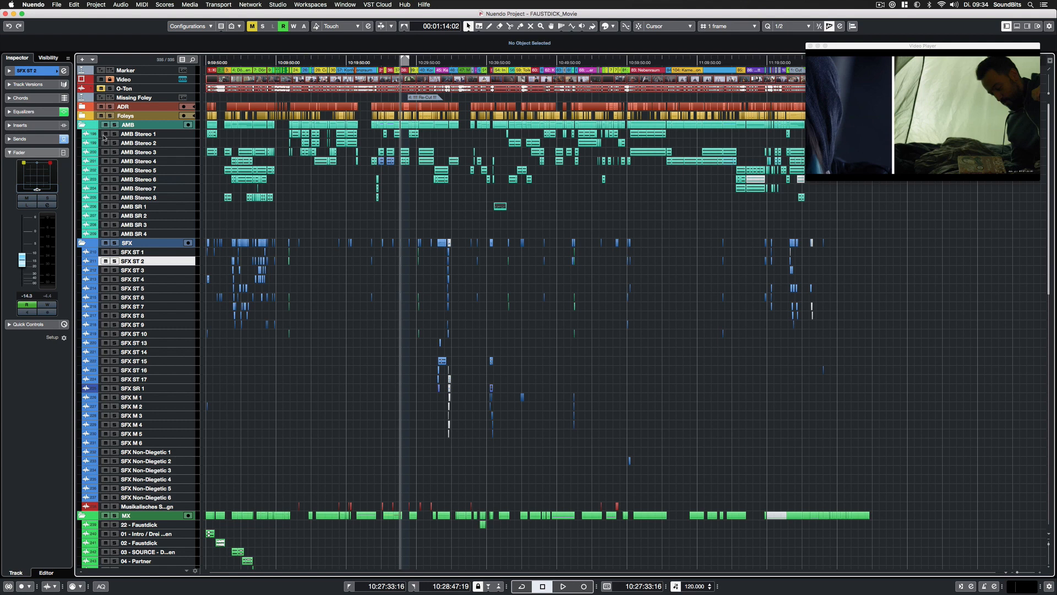
Show the track visibility list and collapse the SFX, AMB and MX folders
left_click(48, 57)
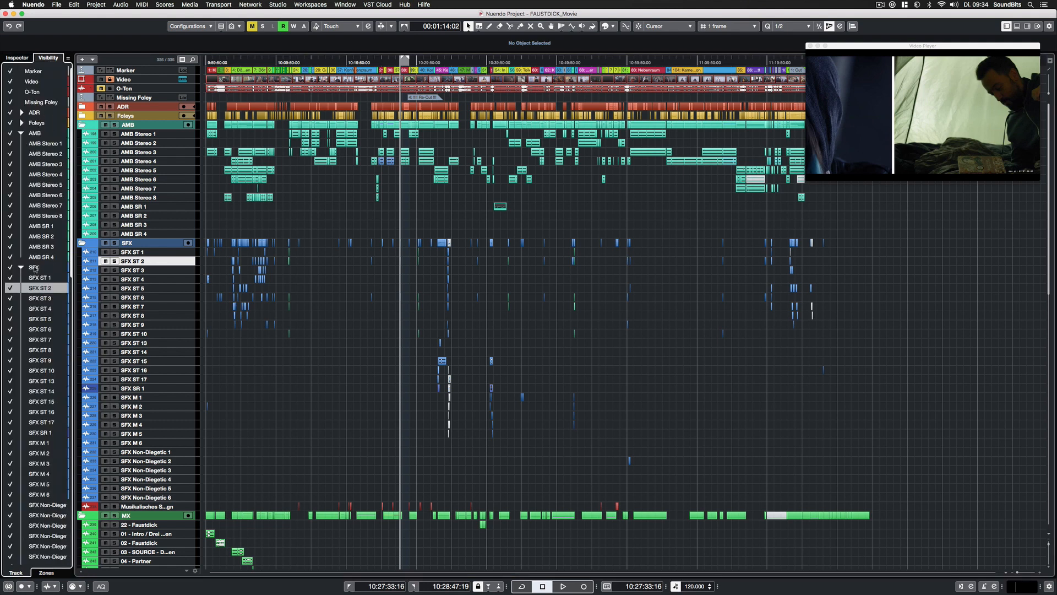
left_click(81, 243)
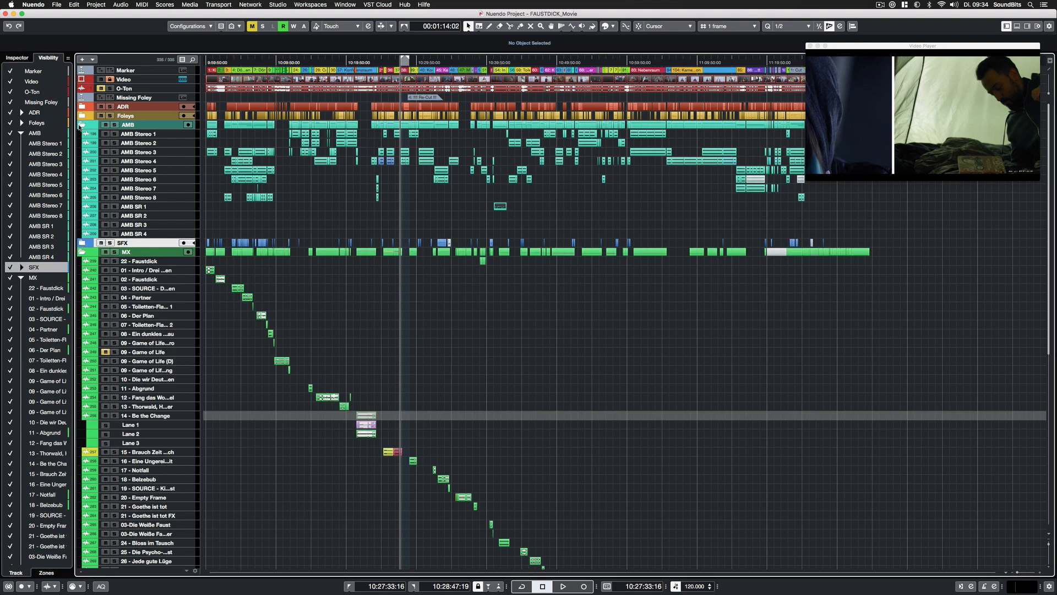
left_click(81, 125)
left_click(83, 142)
left_click(23, 155)
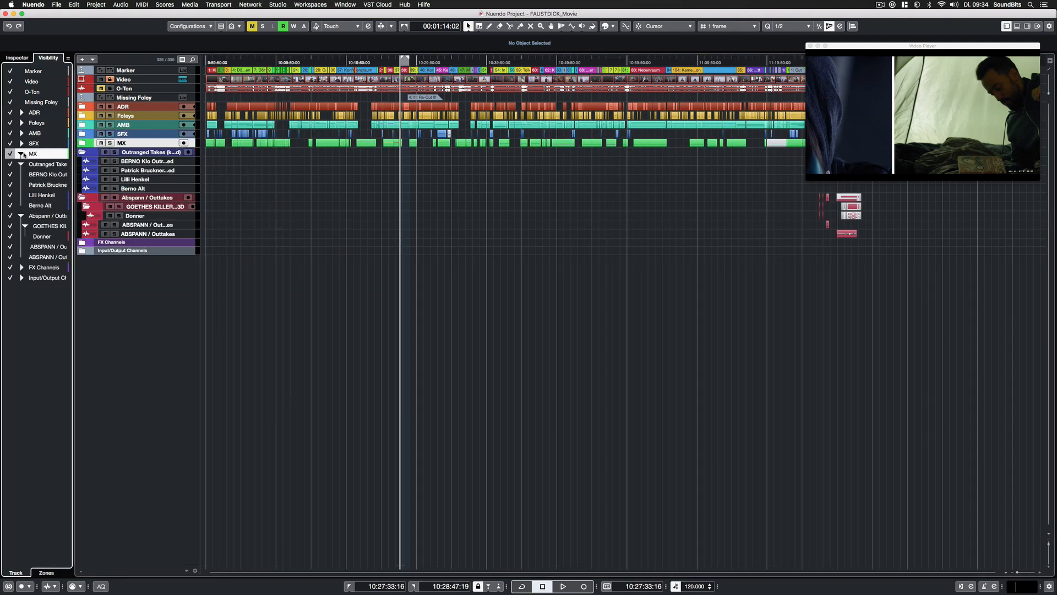
left_click(21, 154)
Hide the SFX folder through the visibility list, toggle SFX ST 3 on and off, and show the whole folder again
left_click(15, 145)
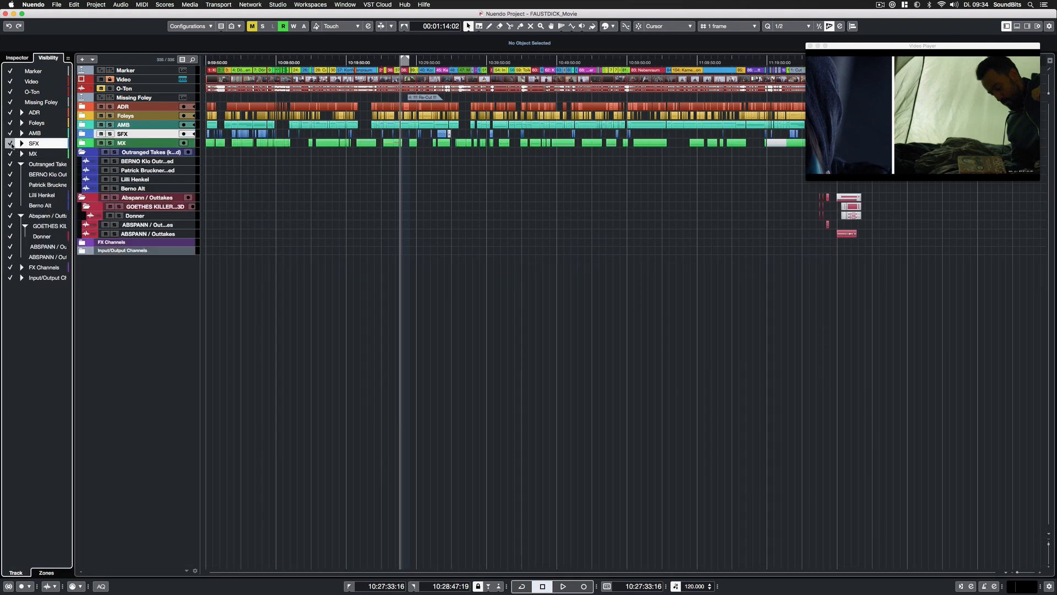
left_click(10, 144)
left_click(21, 144)
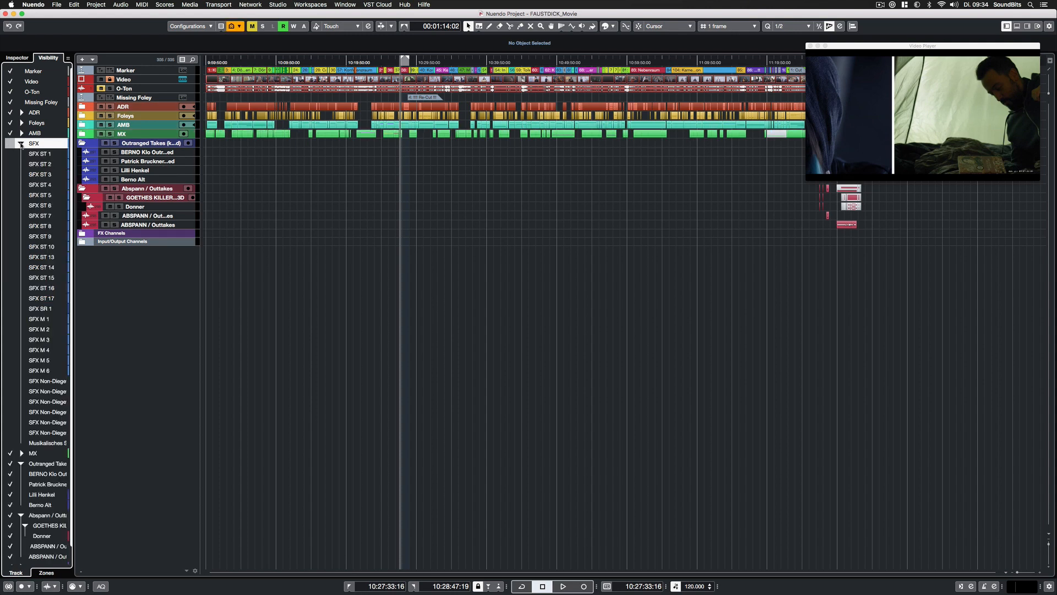
left_click(10, 175)
left_click(10, 175)
left_click(10, 144)
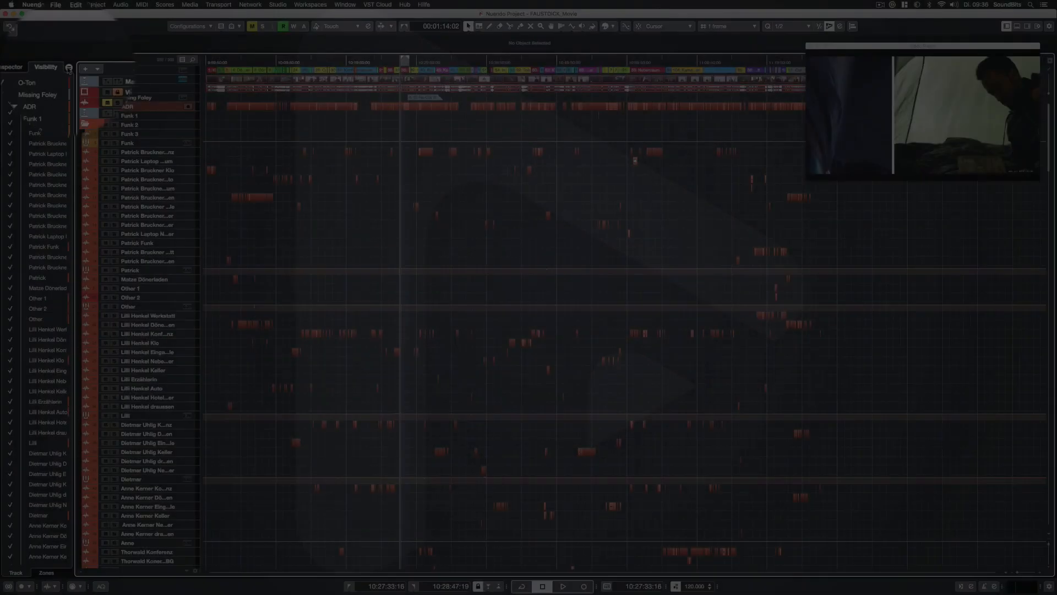
Check the visibility sync options between project and MixConsole, and show the MixConsole in the lower zone
left_click(49, 77)
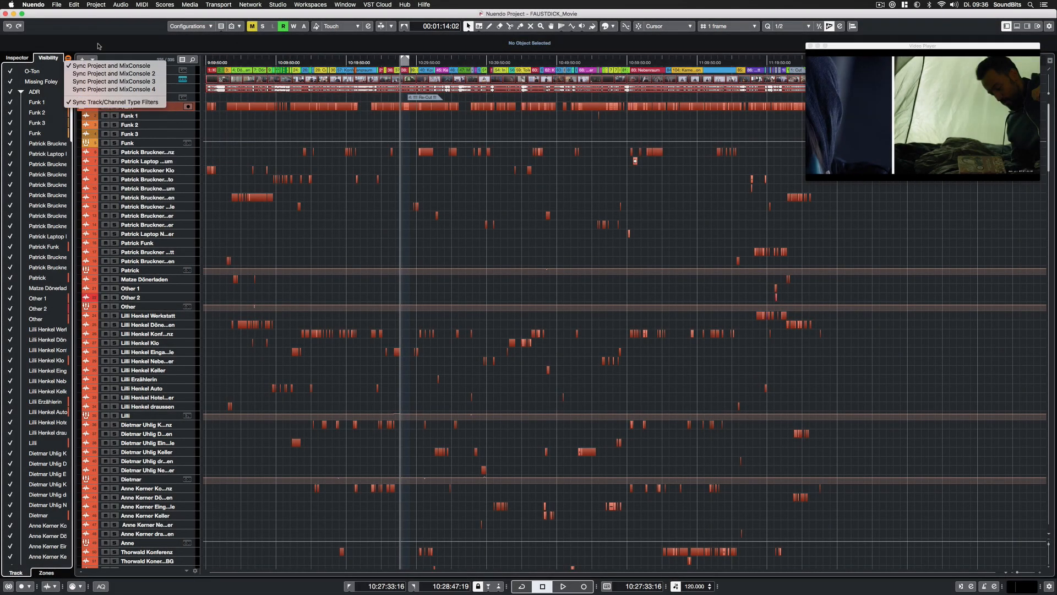
left_click(99, 46)
key("alt+F3")
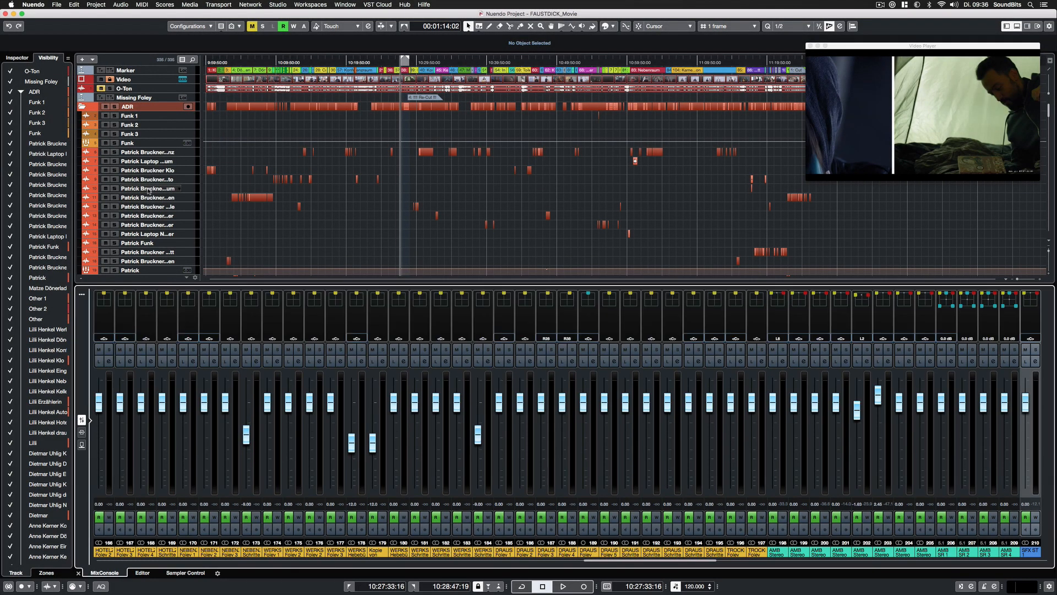
Select the Foleys folder track below the ADR tracks and hide it
scroll(206, 164, "down", 15)
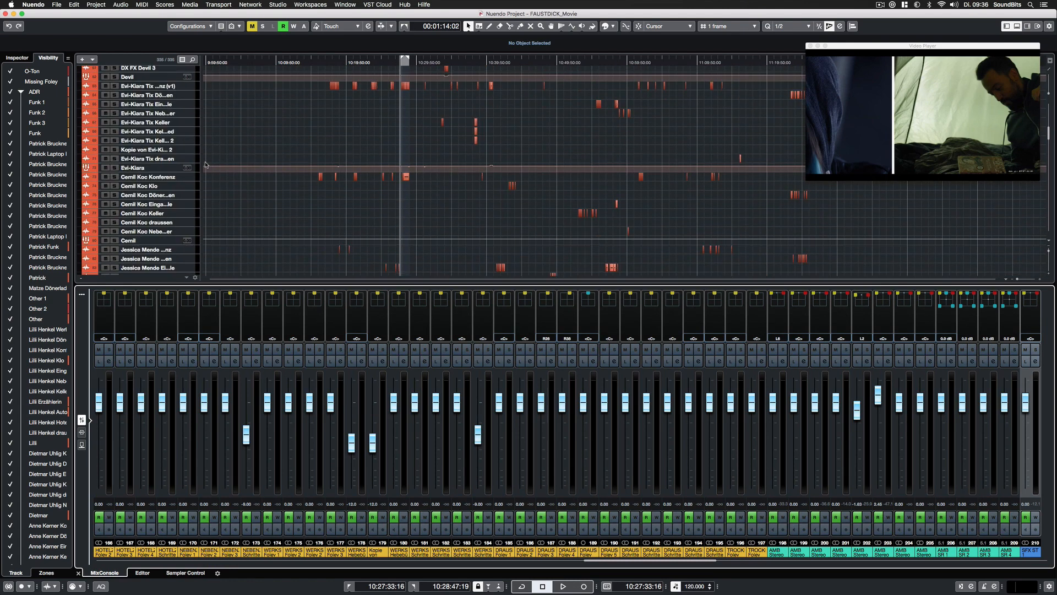
scroll(147, 121, "down", 3)
left_click(147, 112)
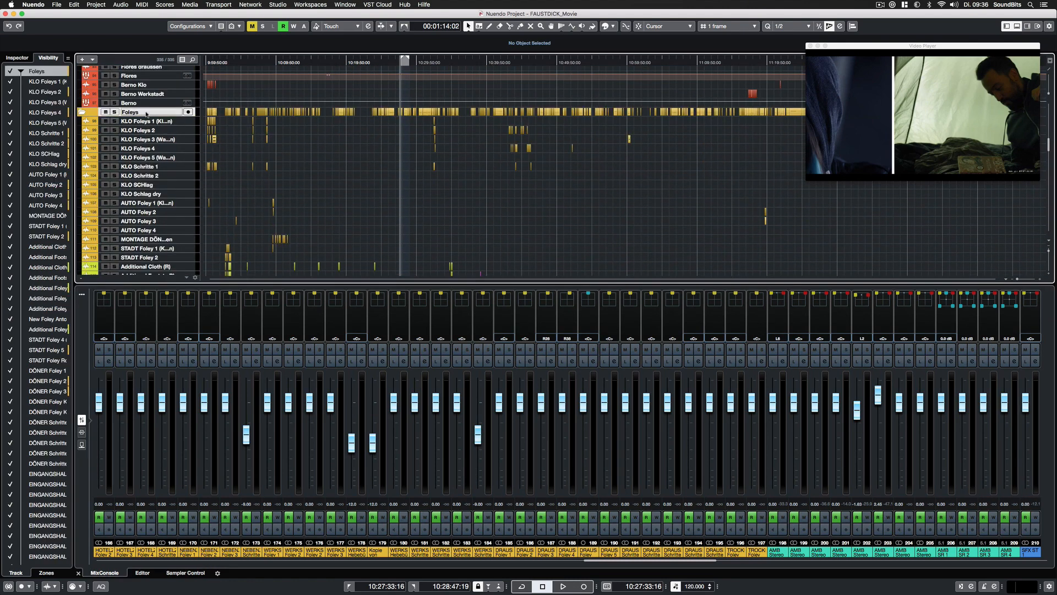
key("alt+h")
scroll(290, 189, "up", 20)
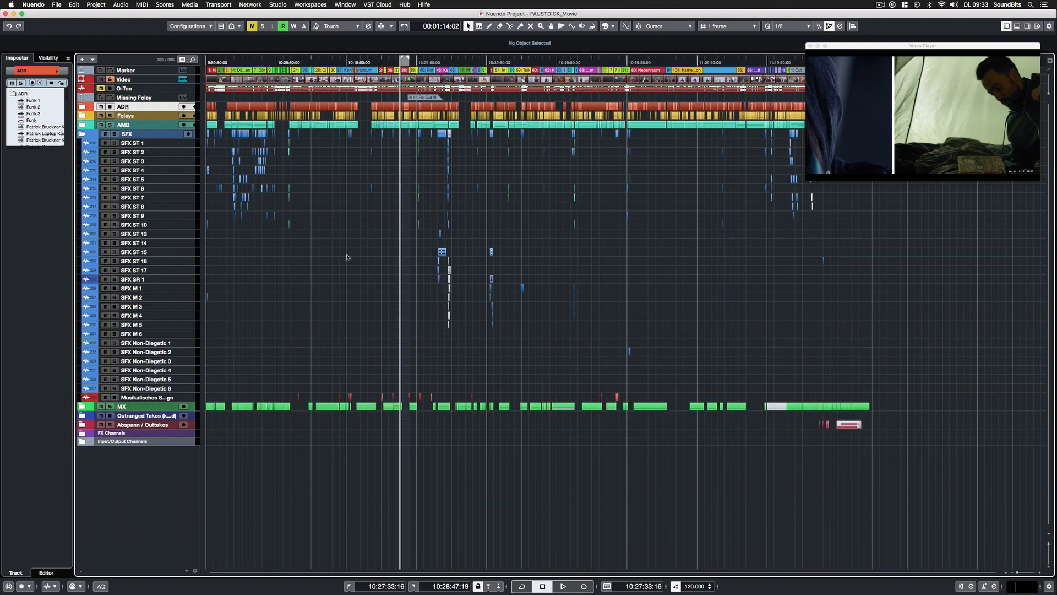
Select the SFX ST 2 track, reveal its automation lanes and hide them again
left_click(168, 263)
key("a")
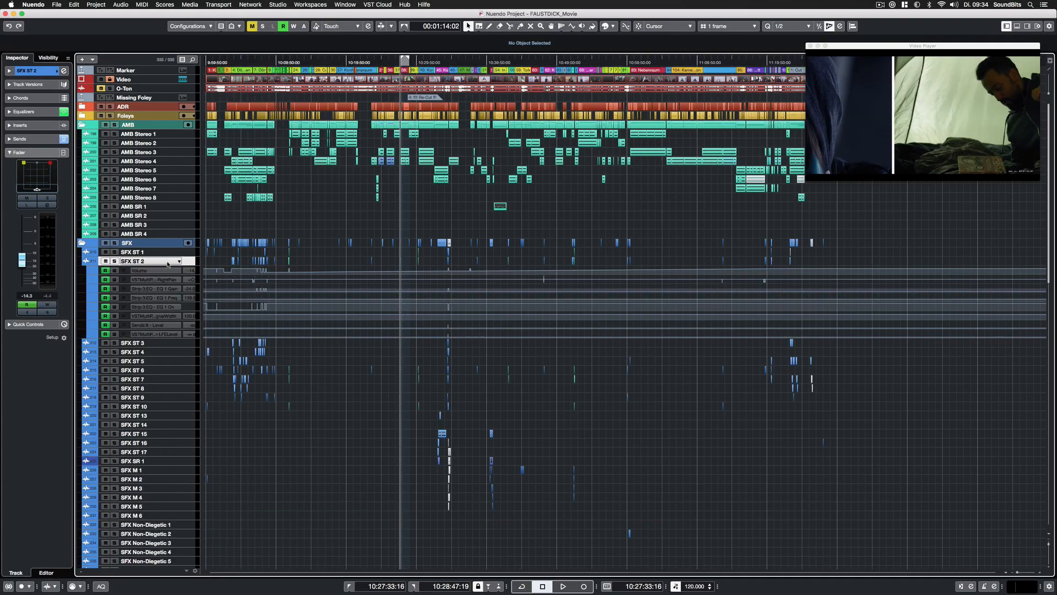
key("a")
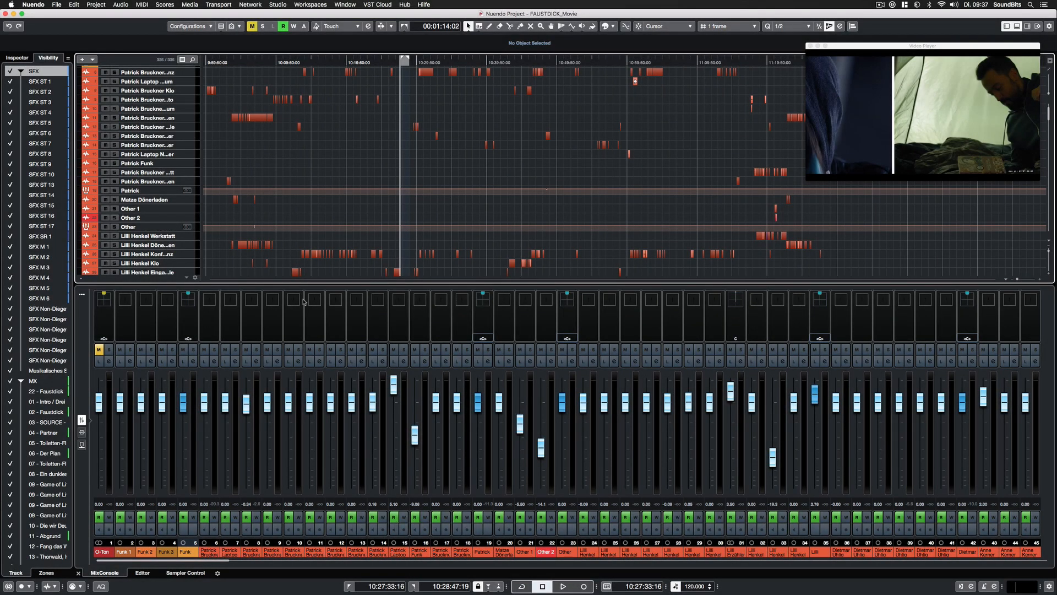
Locate marker 68 (Keller) in the ADR Panel and show only the tracks with data between the locators
left_click(236, 26)
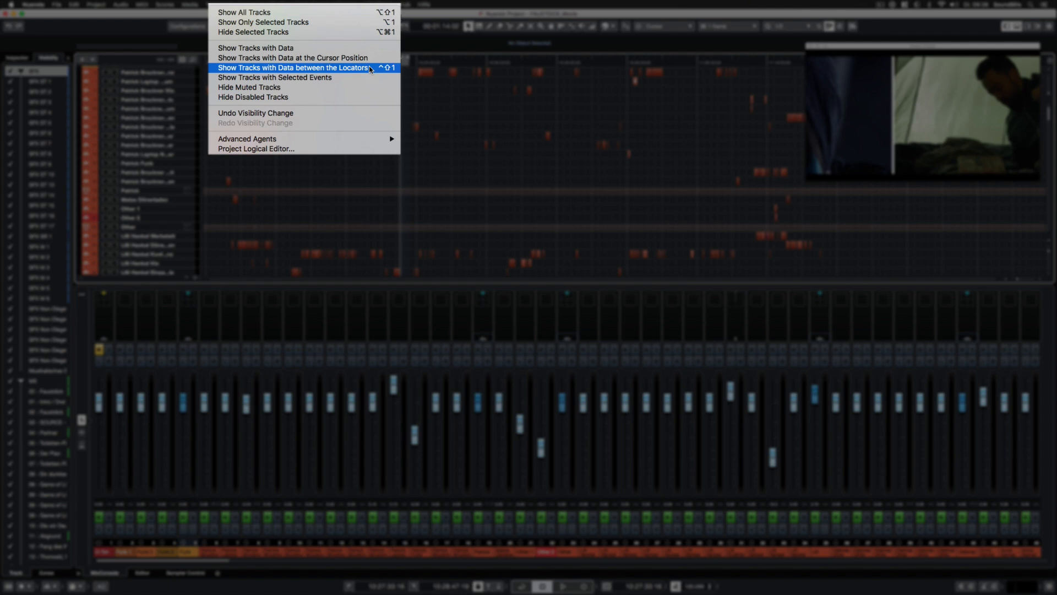
left_click(331, 68)
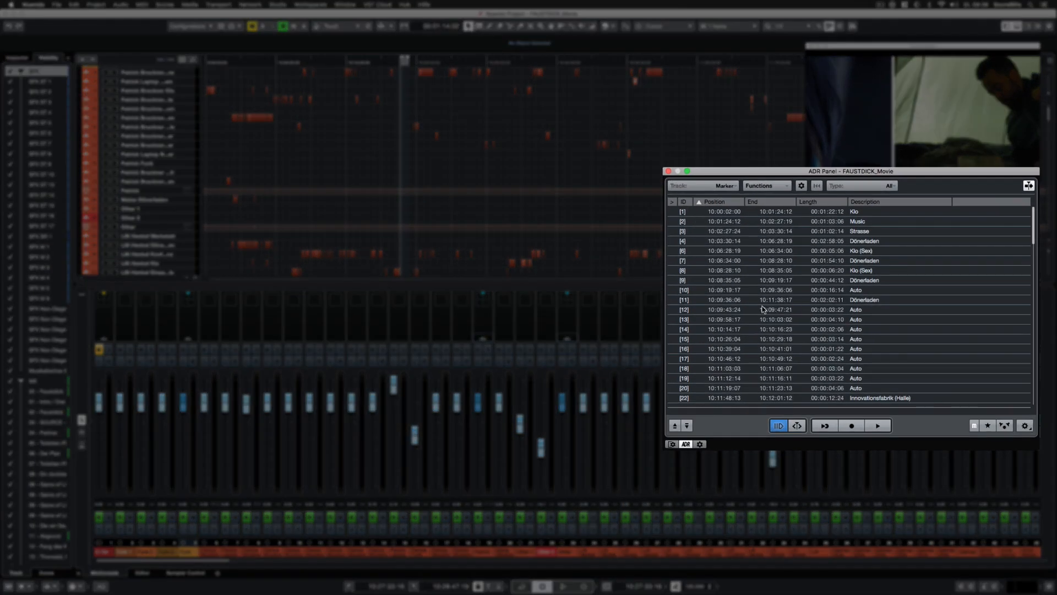
scroll(763, 309, "down", 15)
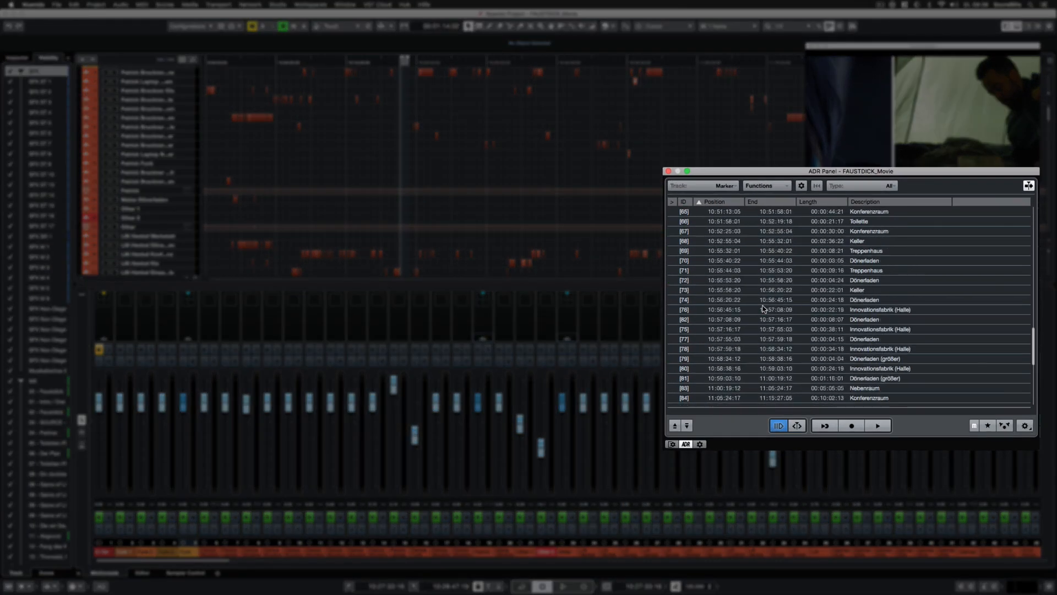
scroll(764, 309, "up", 3)
left_click(673, 320)
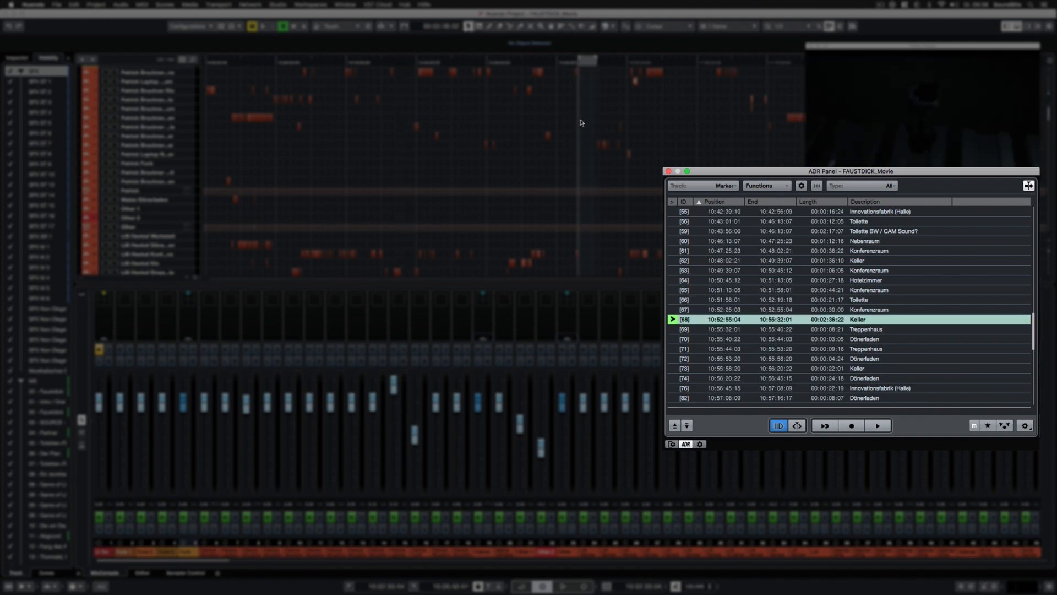
scroll(603, 116, "up", 5)
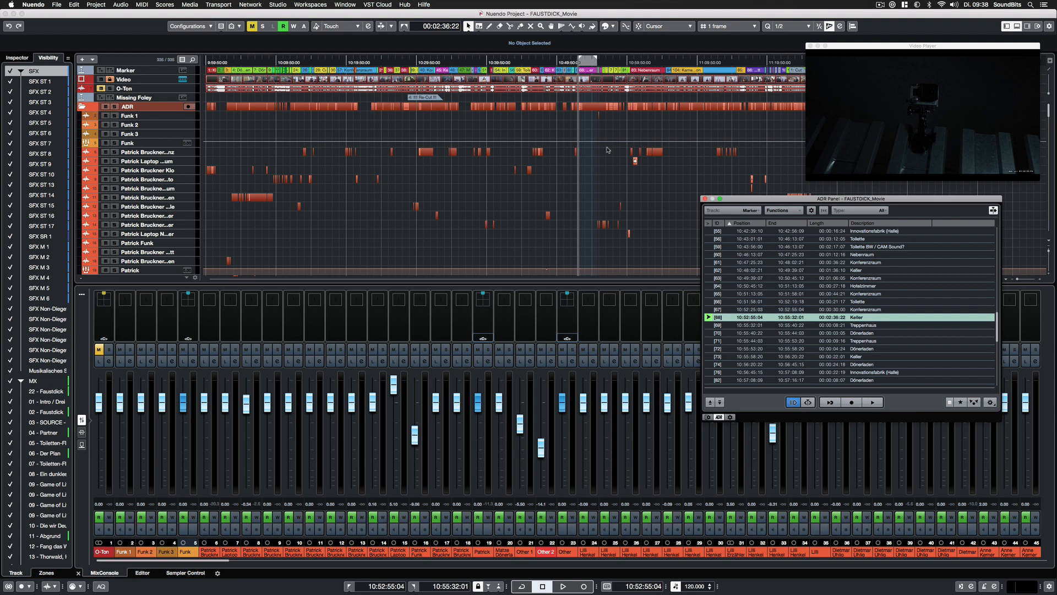
left_click(233, 26)
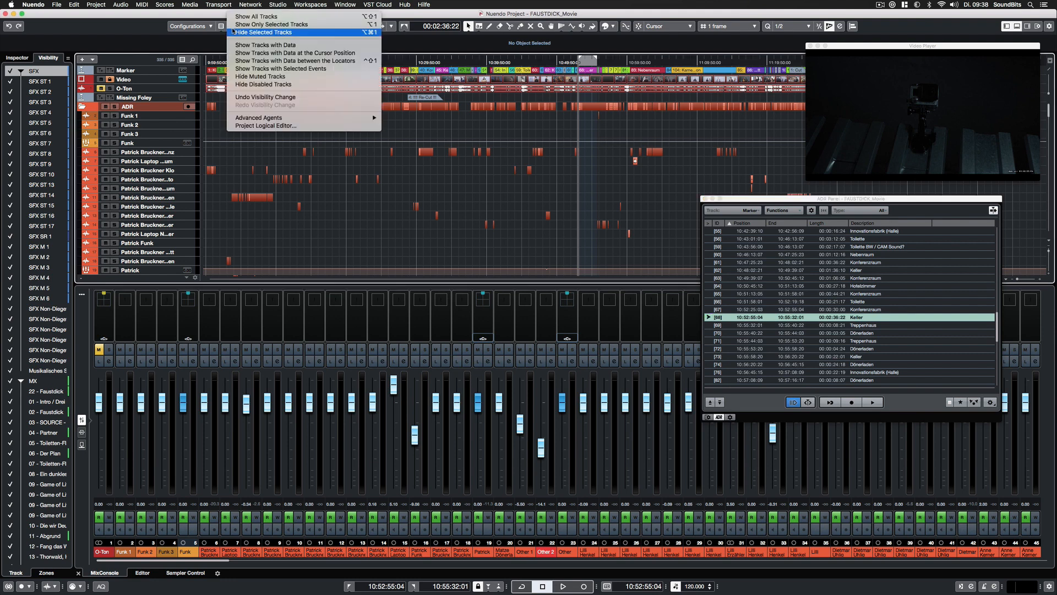
left_click(328, 61)
scroll(592, 197, "up", 10)
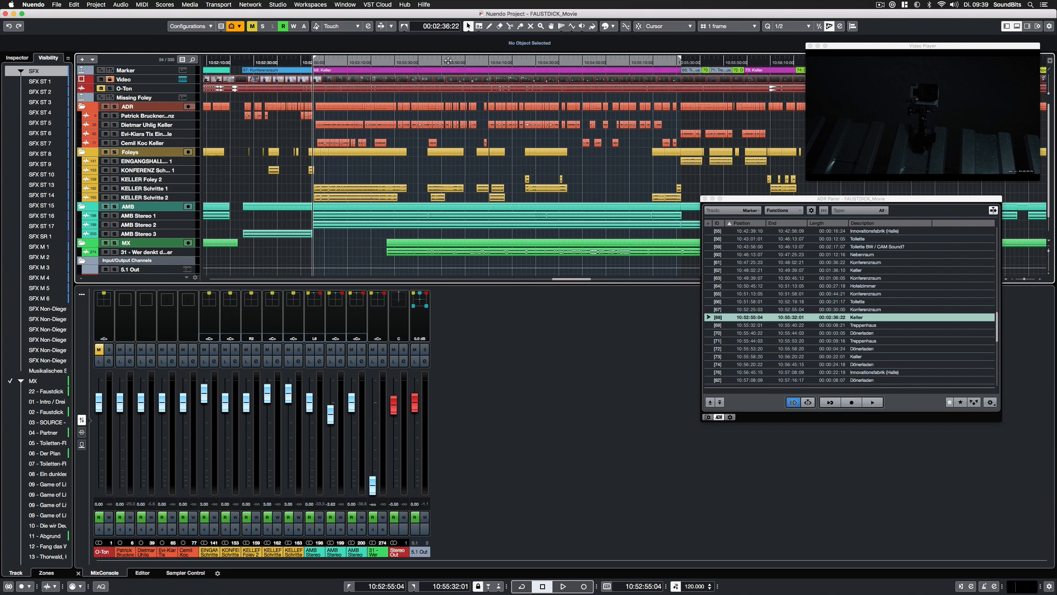
Locate marker 88 (Werkstatt) in the ADR Panel and limit the visible tracks to those with data between the locators
scroll(712, 367, "down", 10)
left_click(710, 325)
left_click(233, 26)
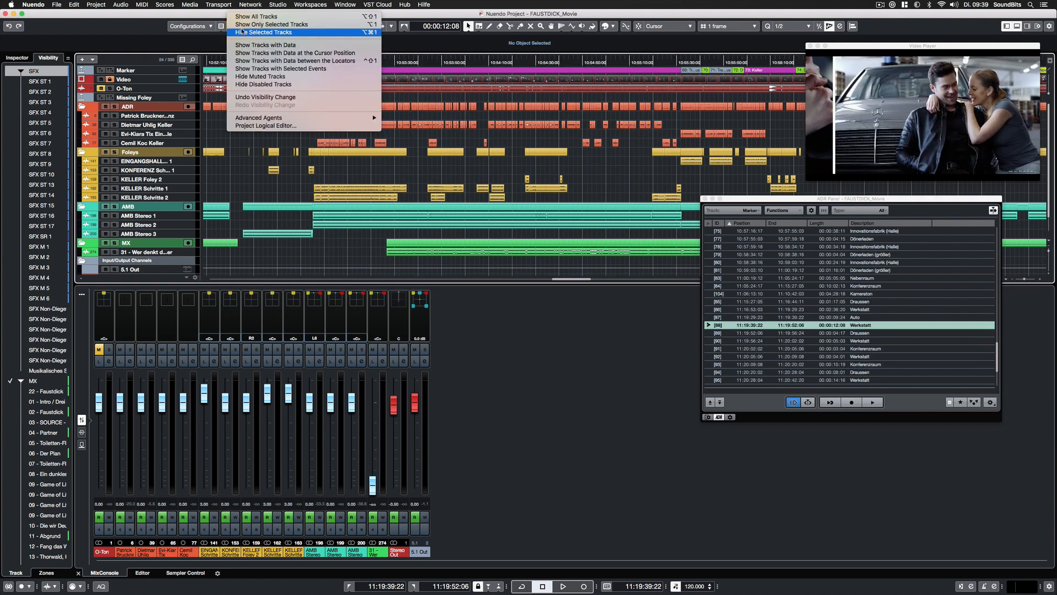
left_click(294, 60)
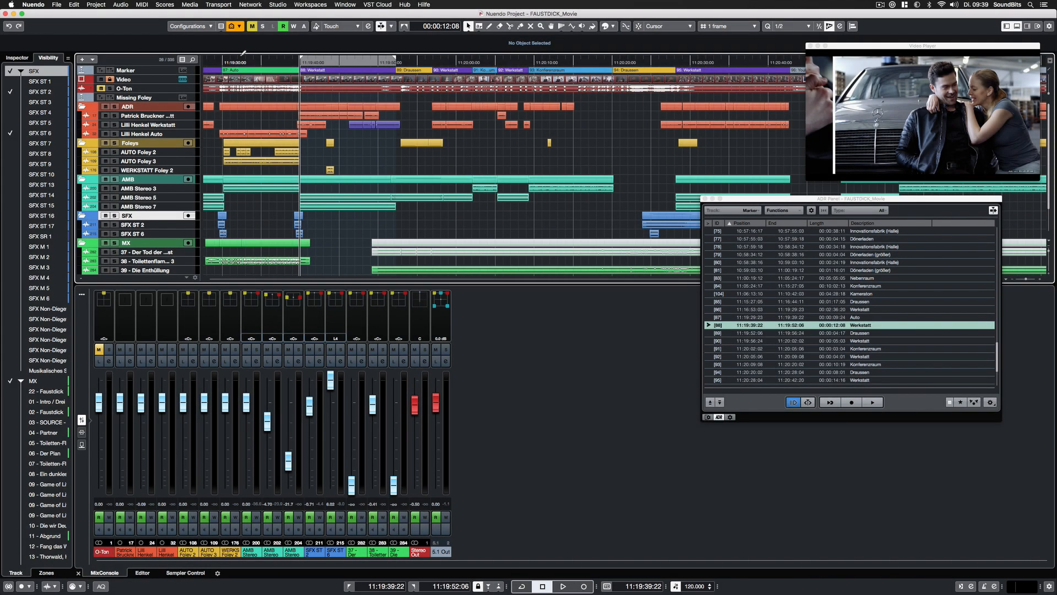
Review the remaining track visibility agents, including Advanced Agents, and choose the Project Logical Editor
left_click(239, 27)
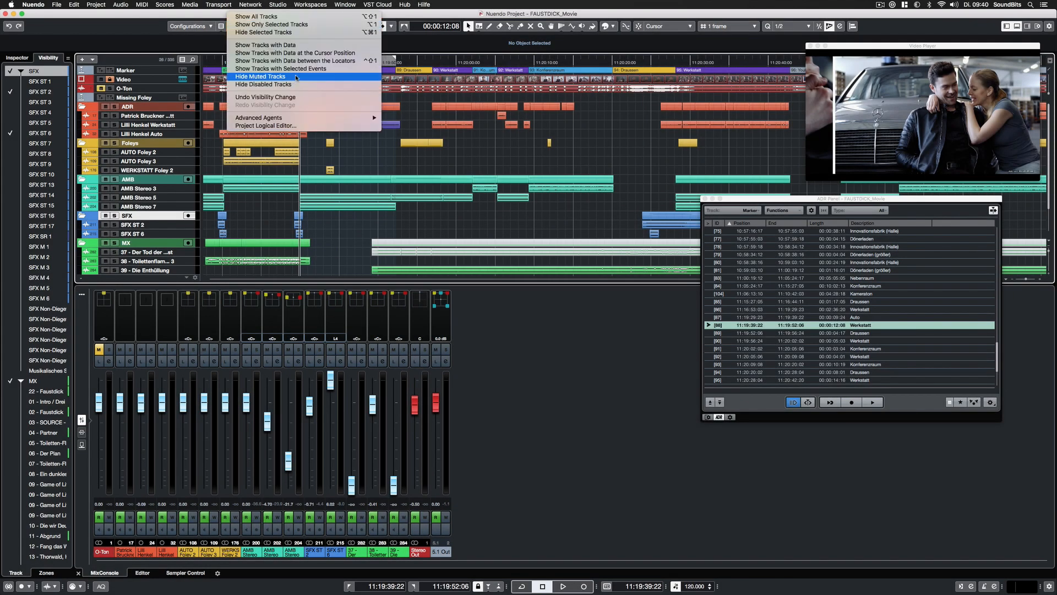
mouse_move(326, 118)
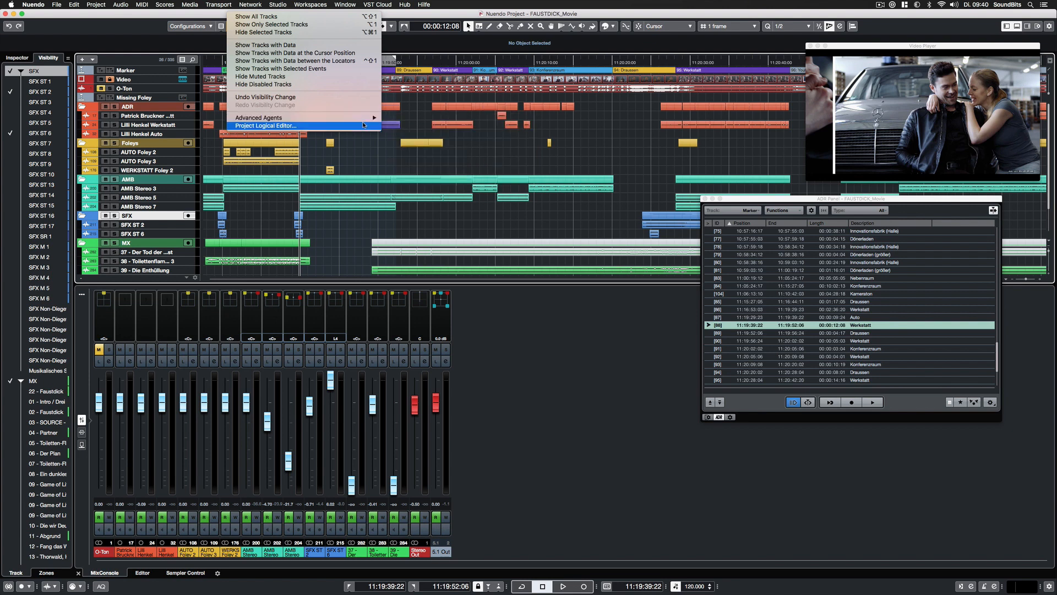
left_click(321, 127)
left_click(421, 130)
mouse_move(421, 129)
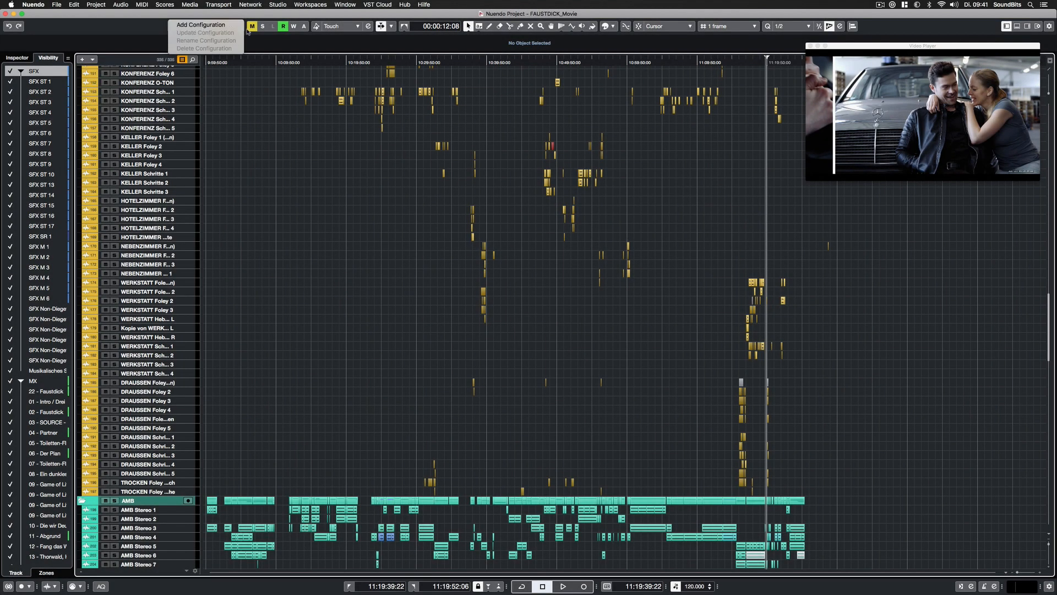
Limit the visible tracks to the ADR folder and the tracks it contains
left_click(254, 43)
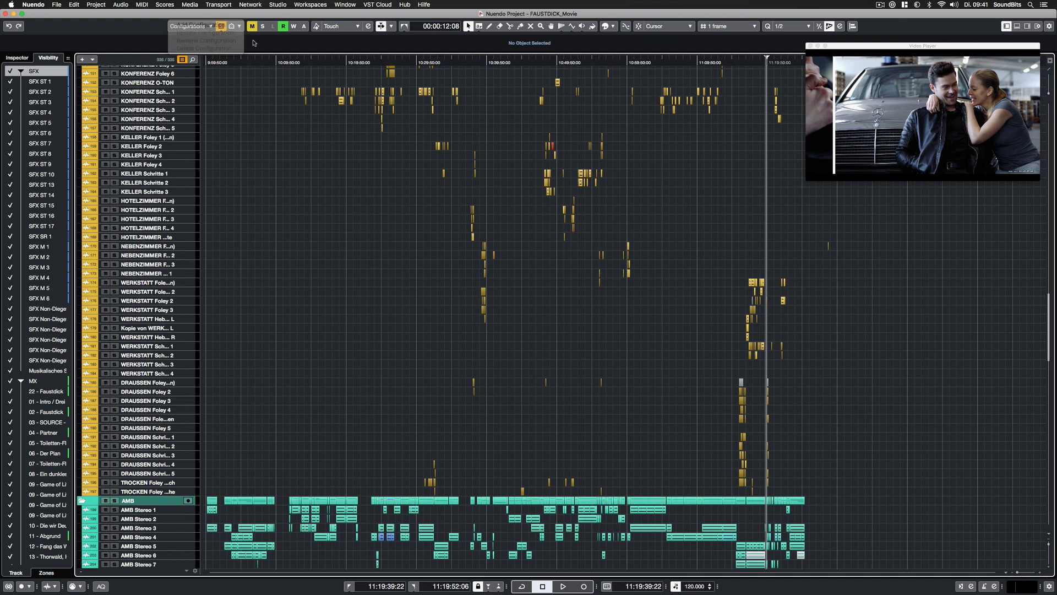
scroll(160, 137, "up", 20)
left_click(135, 109)
key("alt+s")
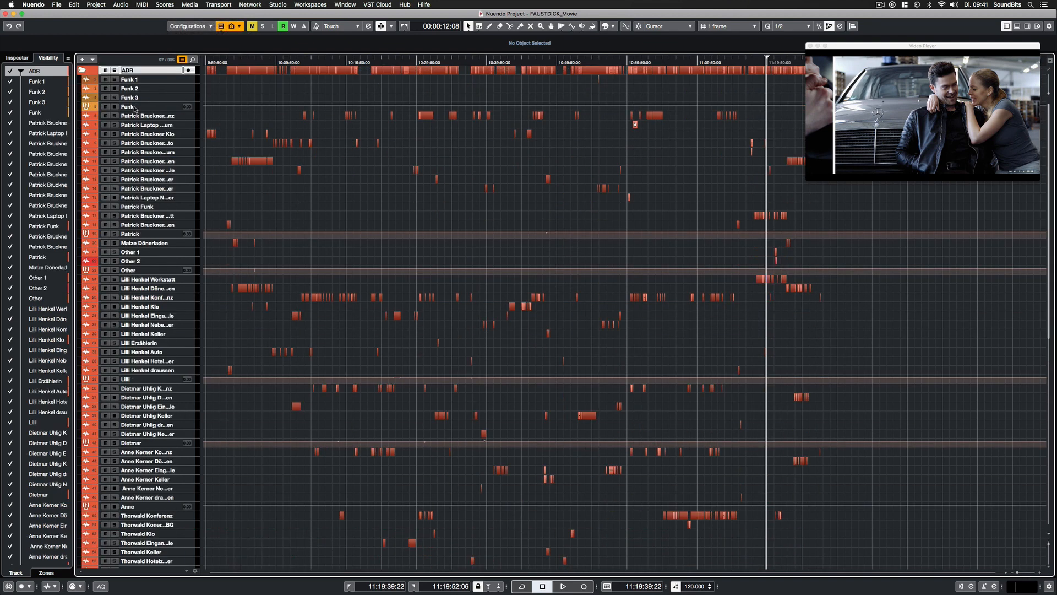
Save the current track visibility as a new configuration named ADR
left_click(190, 26)
left_click(193, 37)
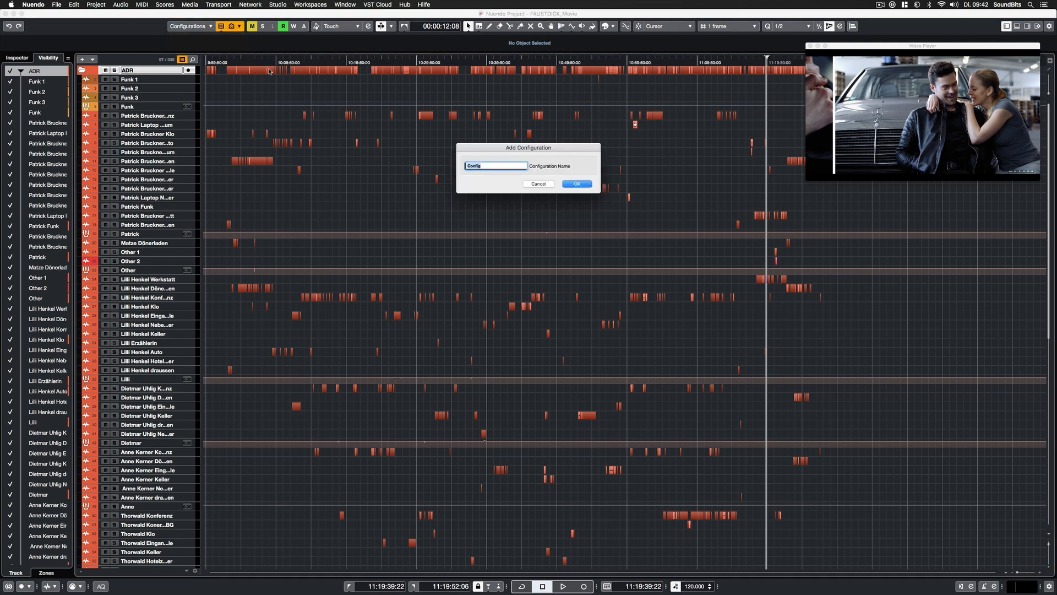
type("ADR")
key("Return")
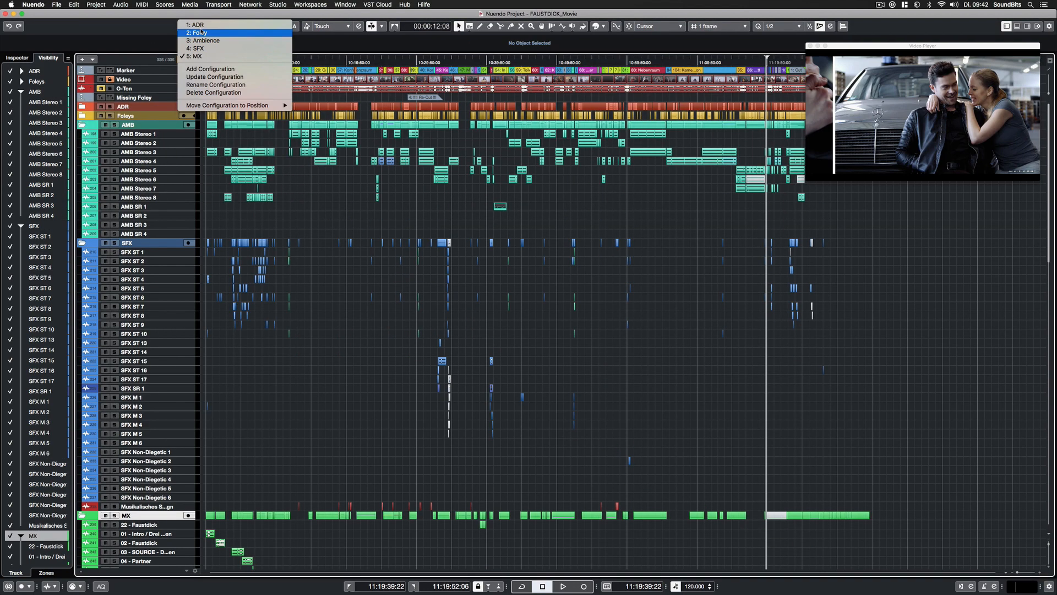
Recall the track visibility configurations ADR, Foley, Ambience, SFX and MX one after another
left_click(190, 34)
left_click(191, 27)
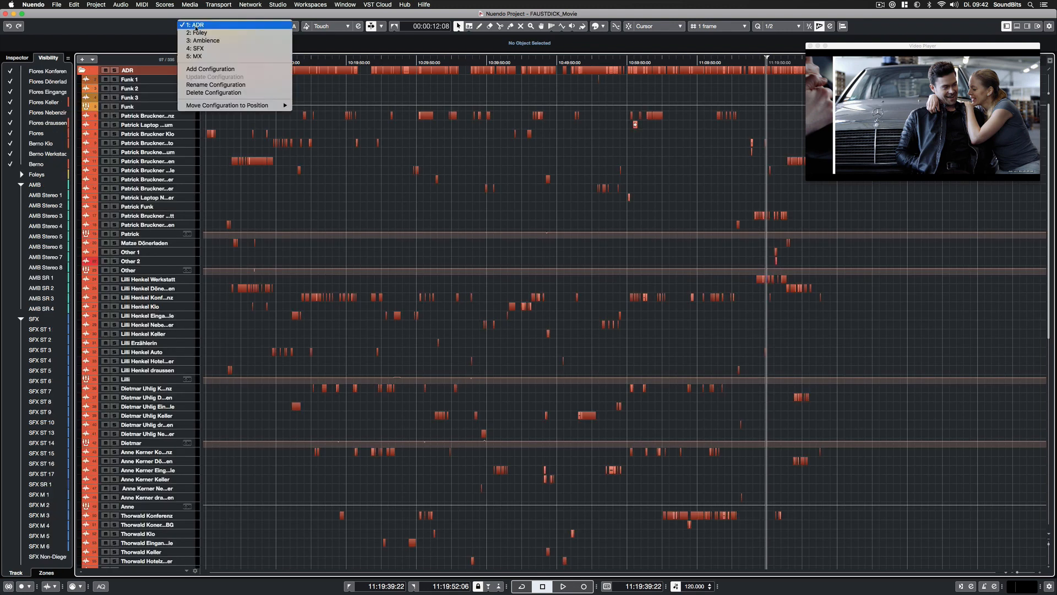
left_click(191, 34)
left_click(83, 71)
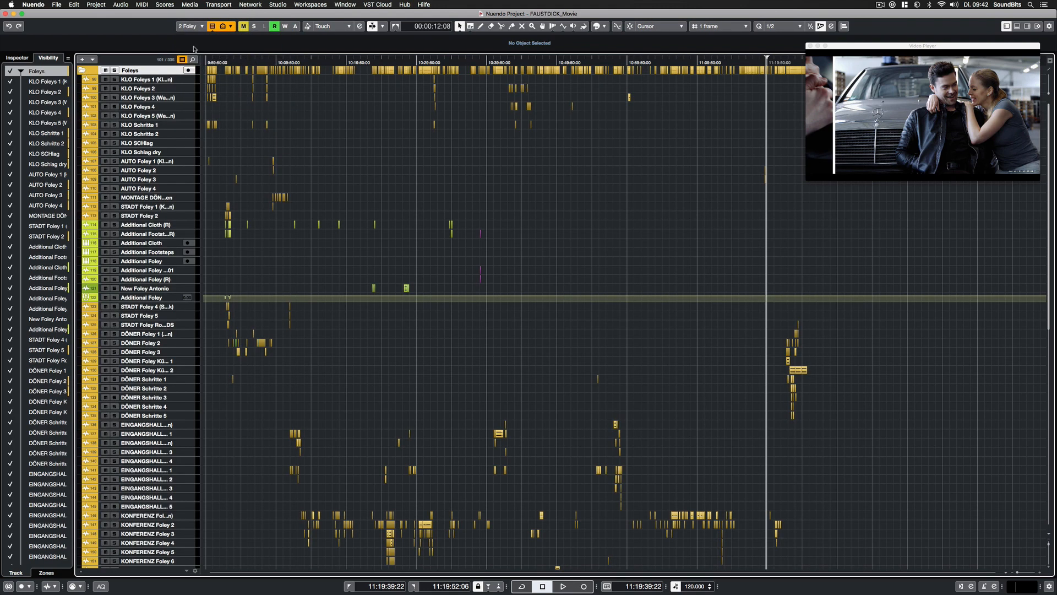
left_click(191, 27)
left_click(190, 42)
left_click(188, 27)
left_click(188, 50)
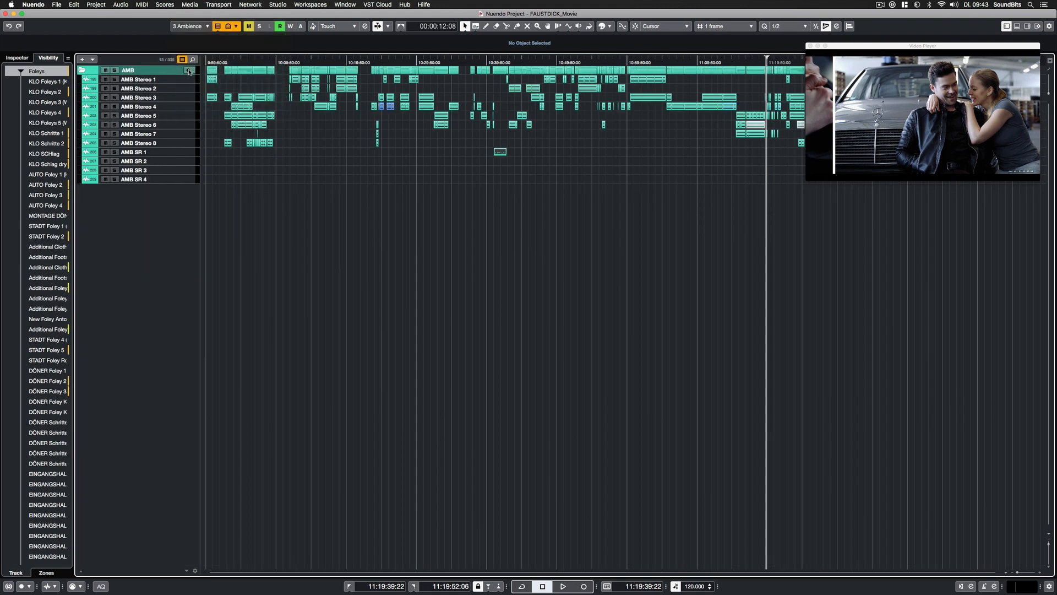
left_click(190, 26)
left_click(190, 57)
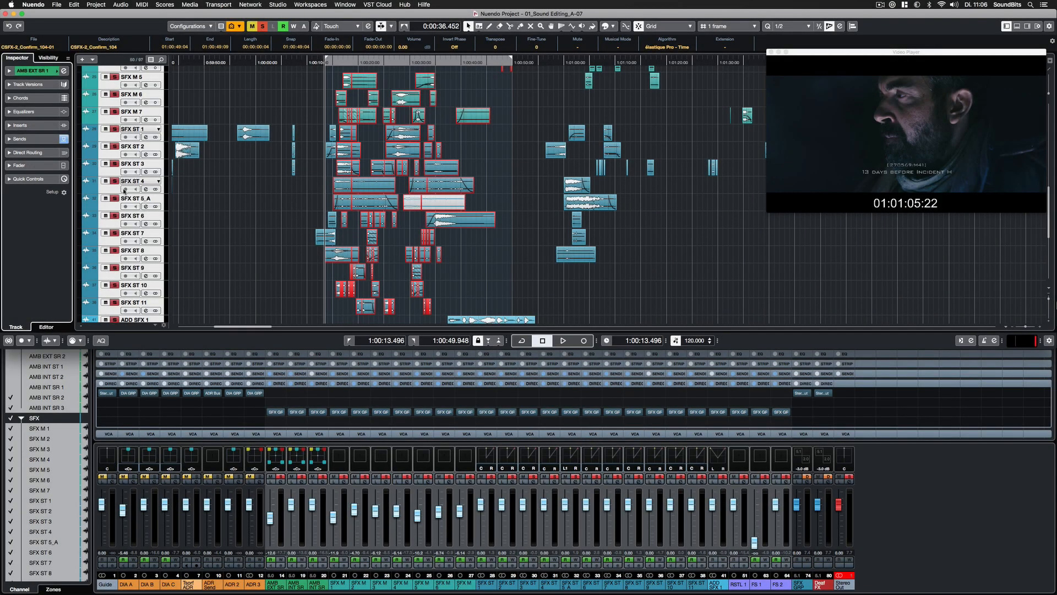
Reveal the selected tracks' Direct Routing, play the scene, and add Deaf FX as their second routing destination below SFX GRP
left_click(44, 154)
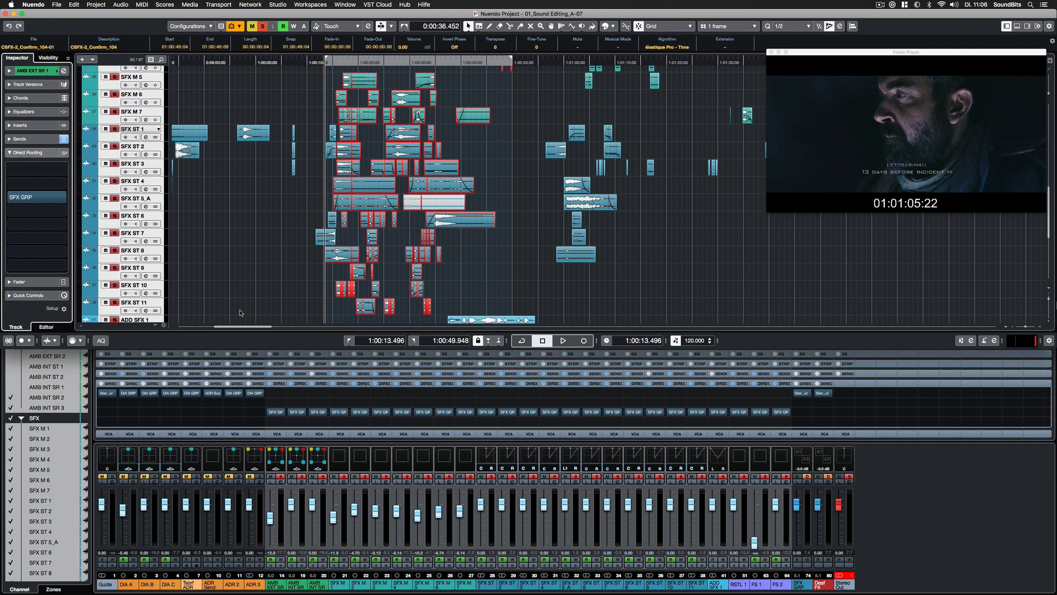
key("space")
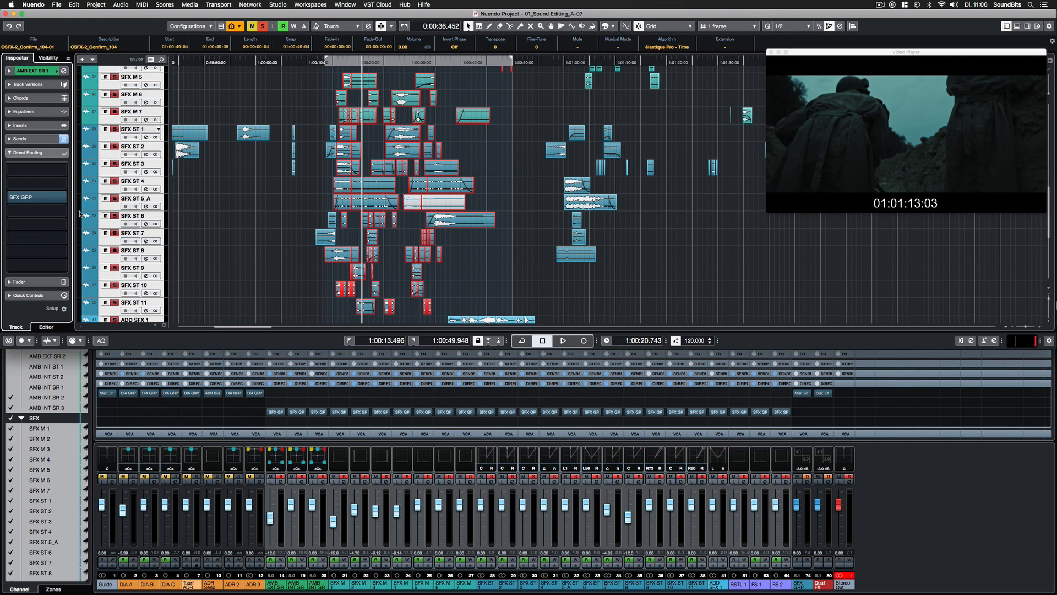
left_click(23, 211, "alt+shift")
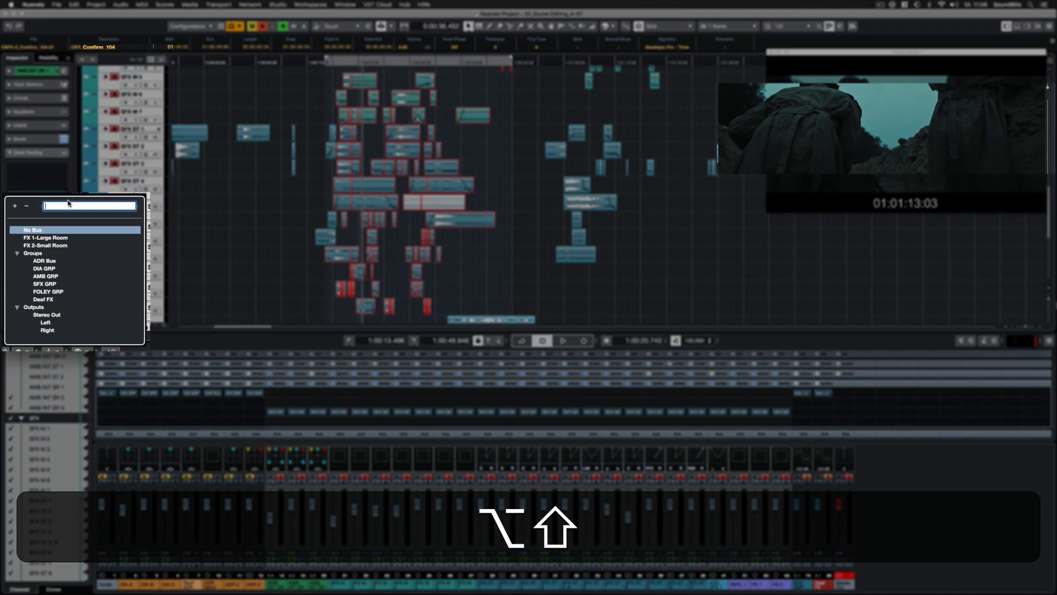
left_click(55, 303)
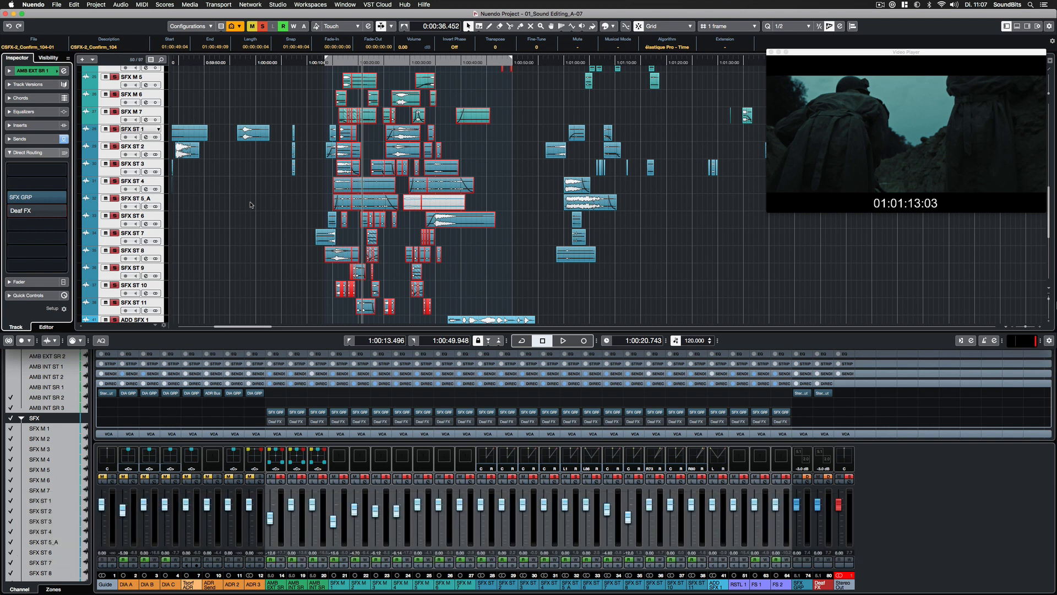
Play from the left locator, alternate the selected tracks' direct routing between SFX GRP and Deaf FX, and stop on SFX GRP
key("1")
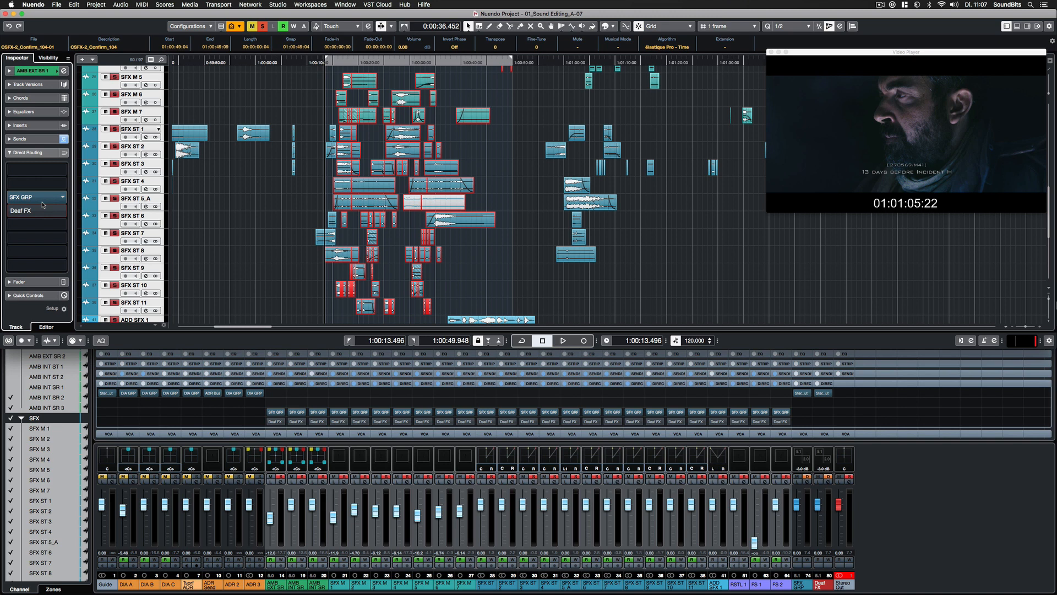
key("alt+shift+space")
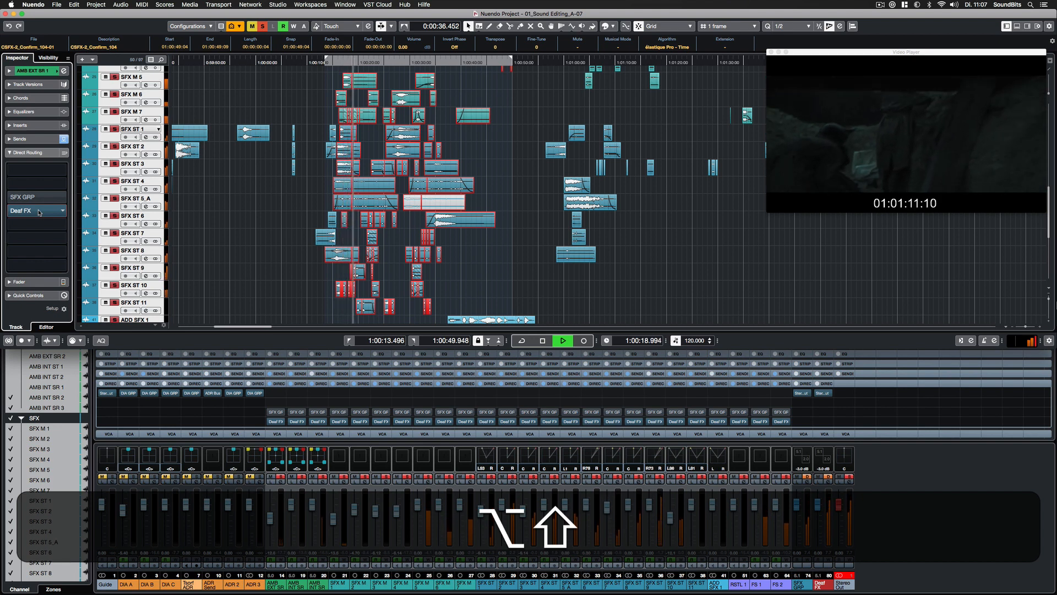
left_click(37, 198, "alt+shift")
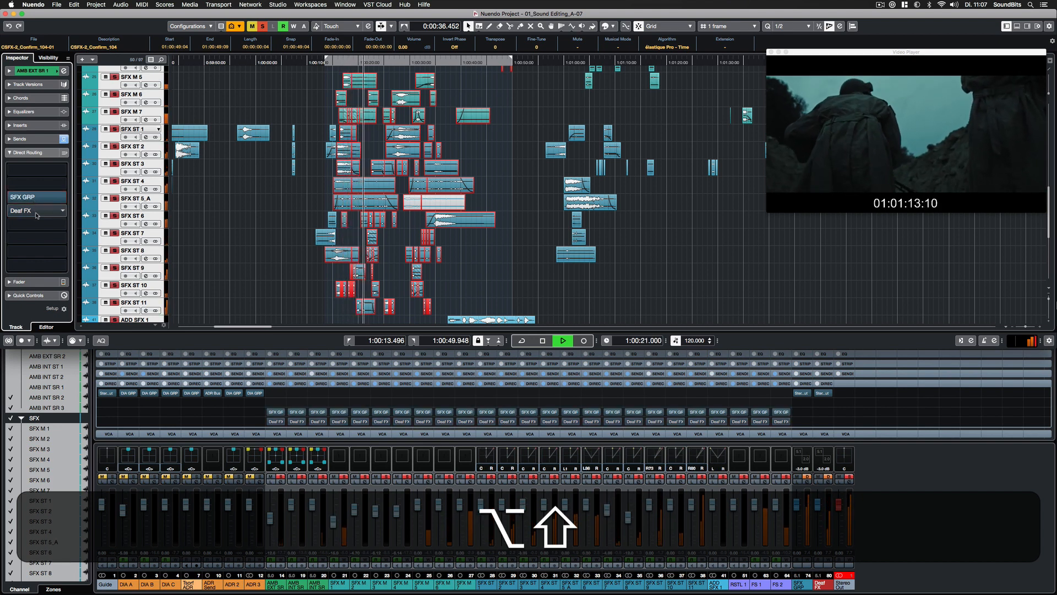
left_click(36, 212, "alt+shift")
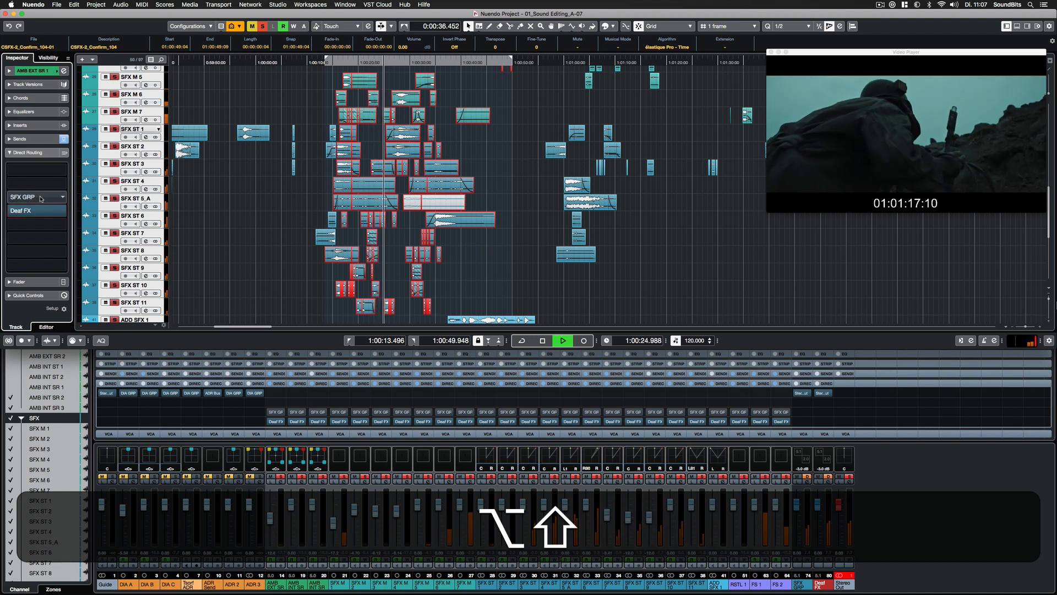
left_click(40, 198, "alt+shift")
key("space")
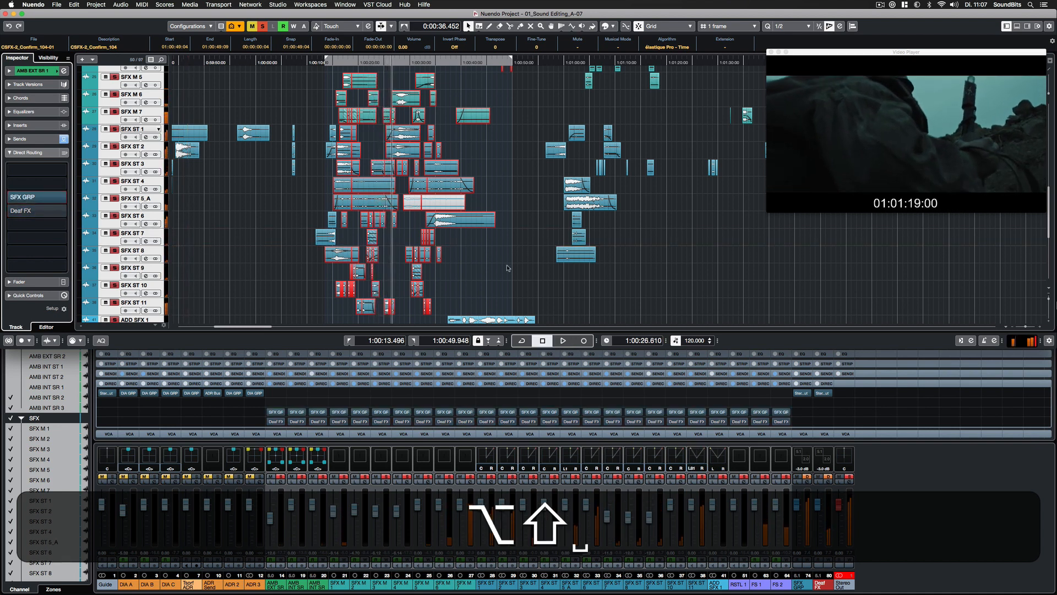
Return to the left locator, restart playback, and switch the direct routing to Deaf FX
key("KP_1")
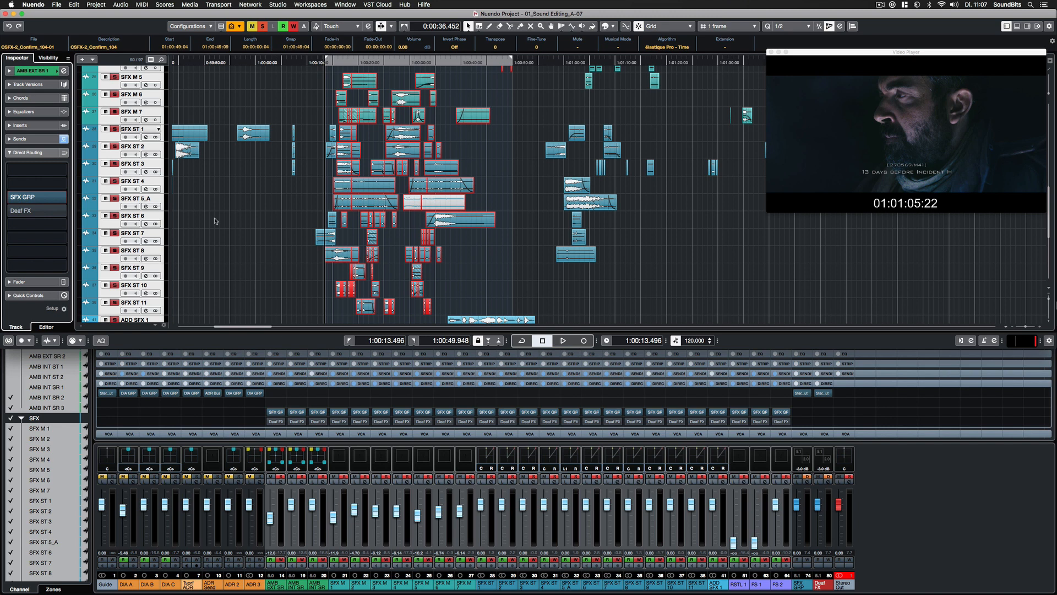
key("space")
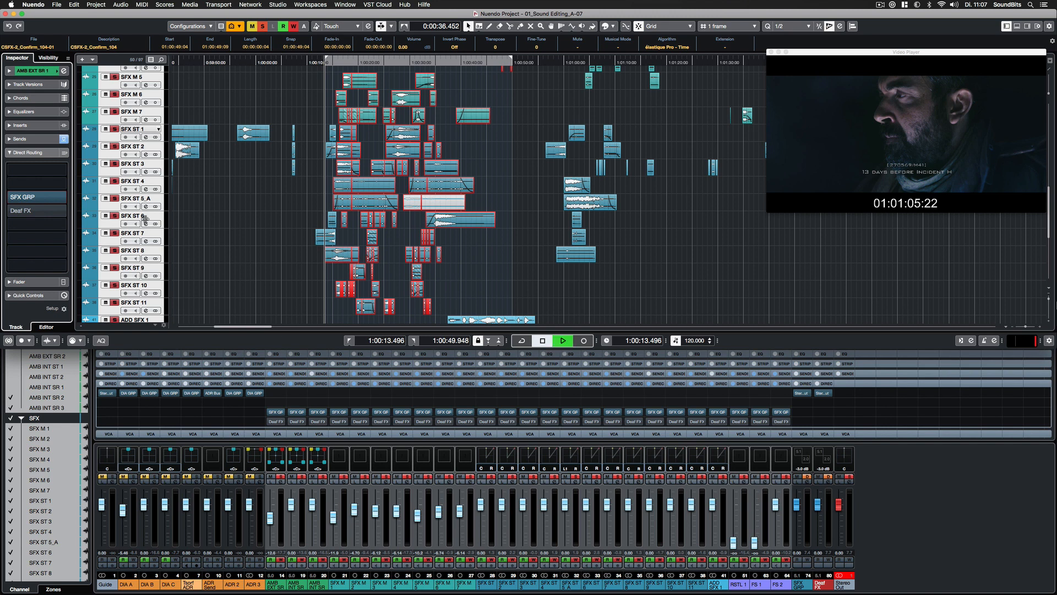
left_click(36, 211)
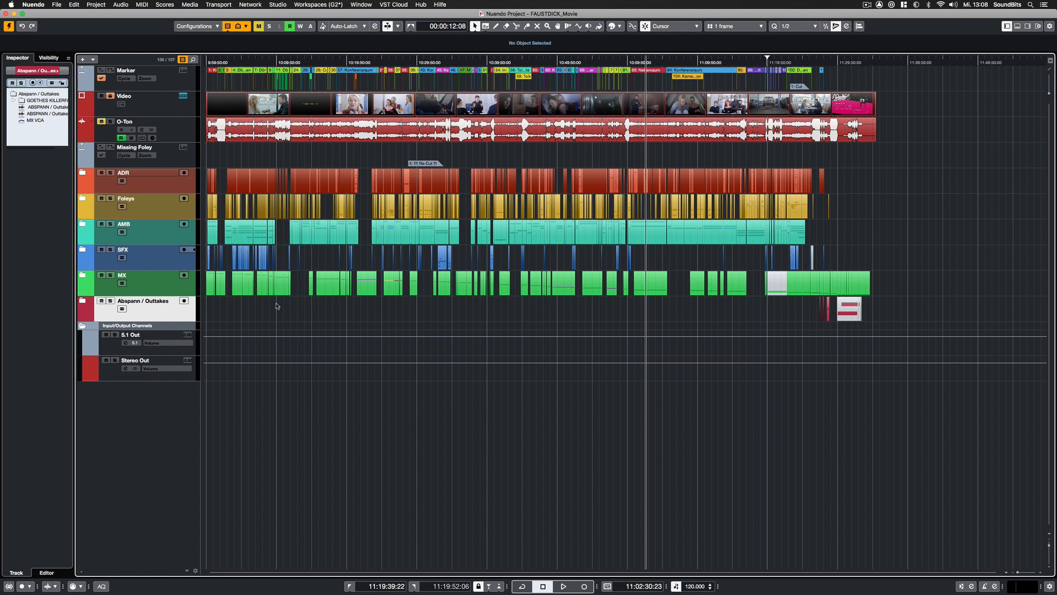
Open the separate MixConsole window of the FAUSTDICK_Movie project and look through its channels
left_click(277, 5)
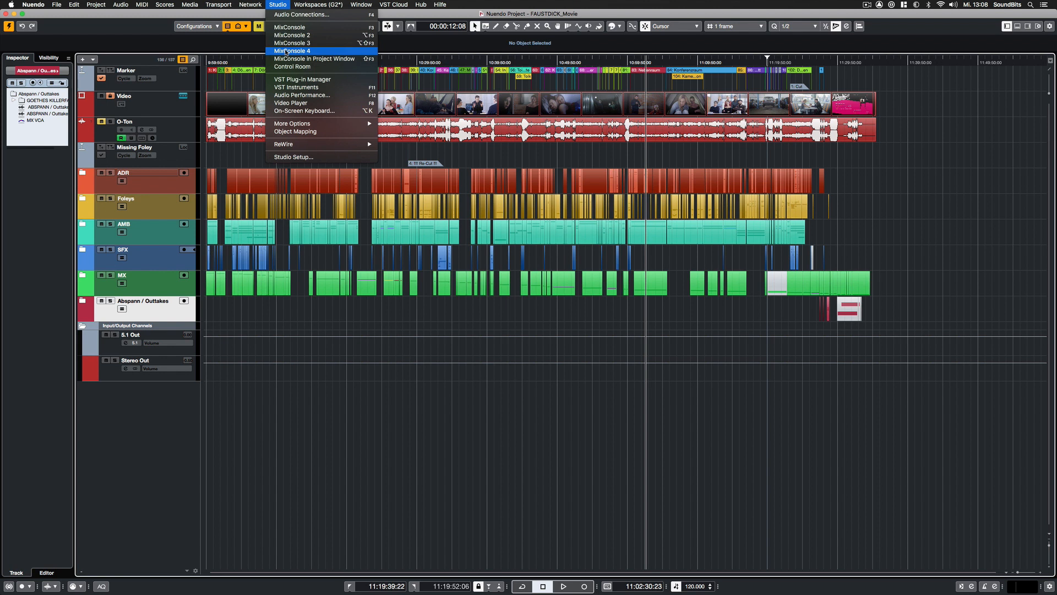
left_click(288, 27)
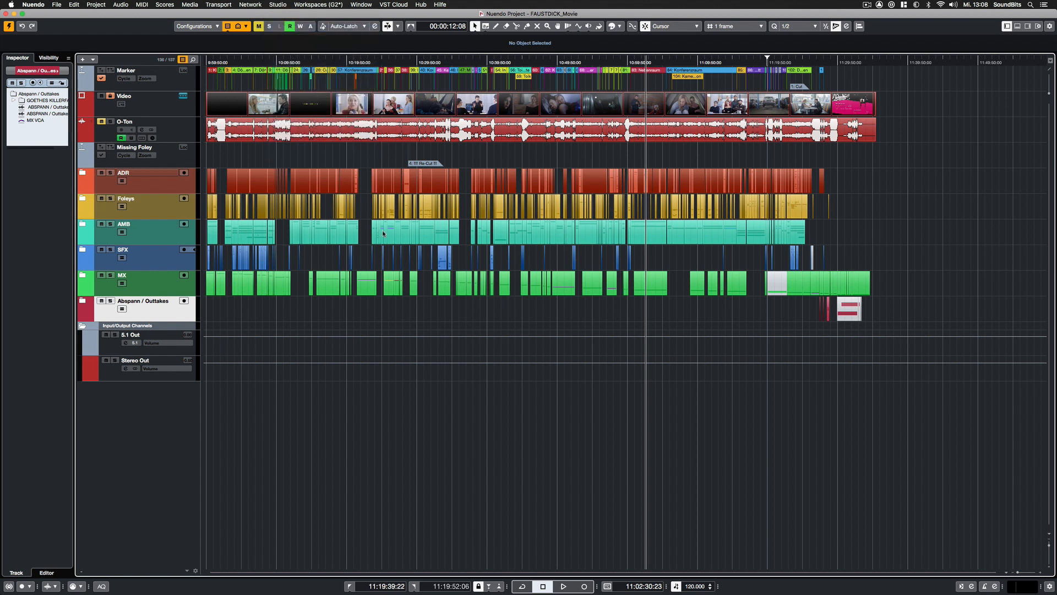
scroll(388, 445, "left", 15)
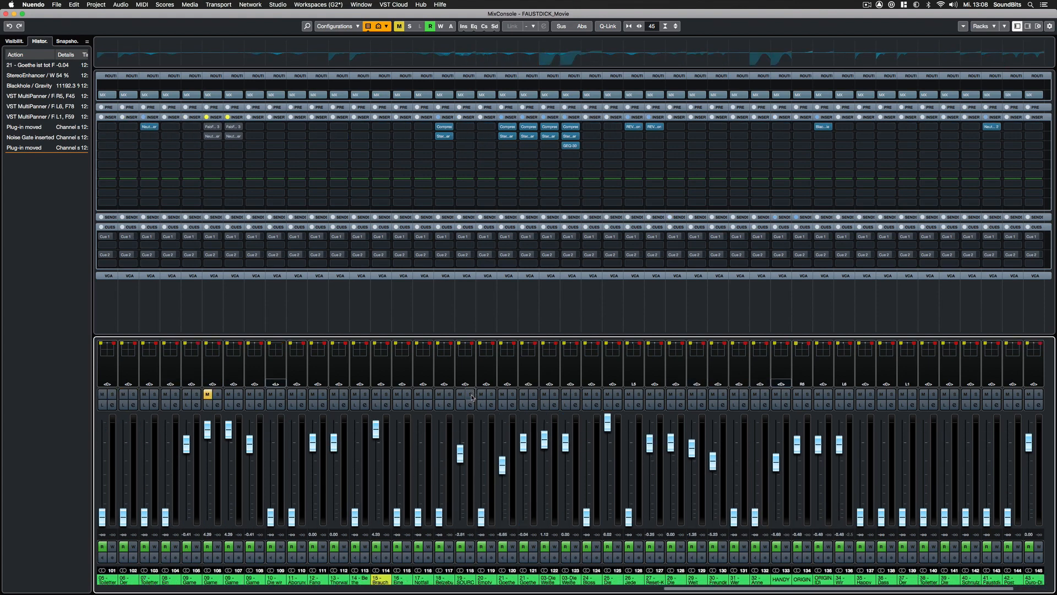
scroll(387, 444, "left", 5)
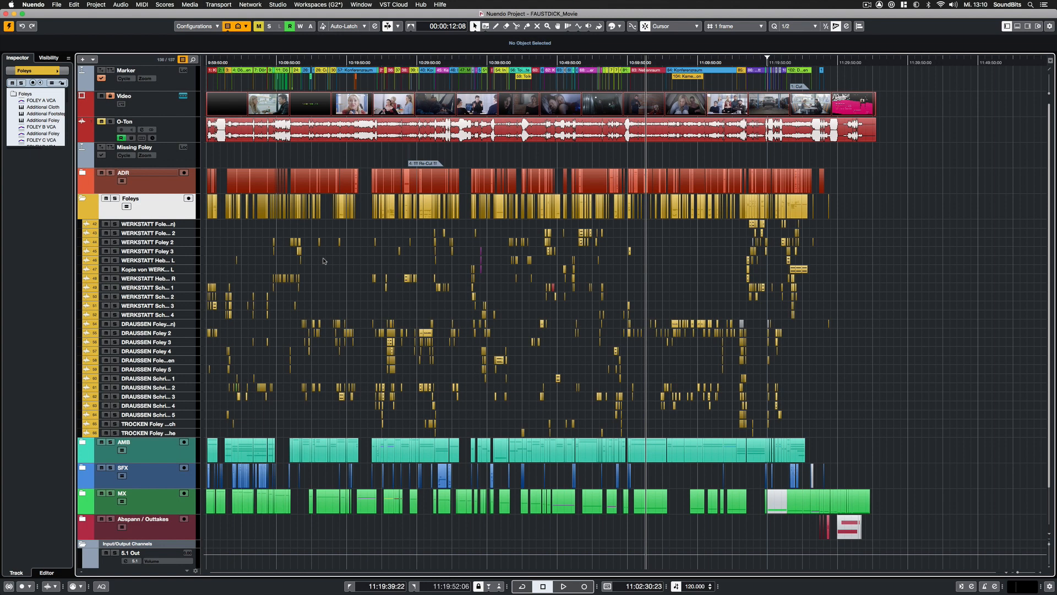
Show the MixConsole inside the project window and change its page from faders to inserts and sends
key("alt+F3")
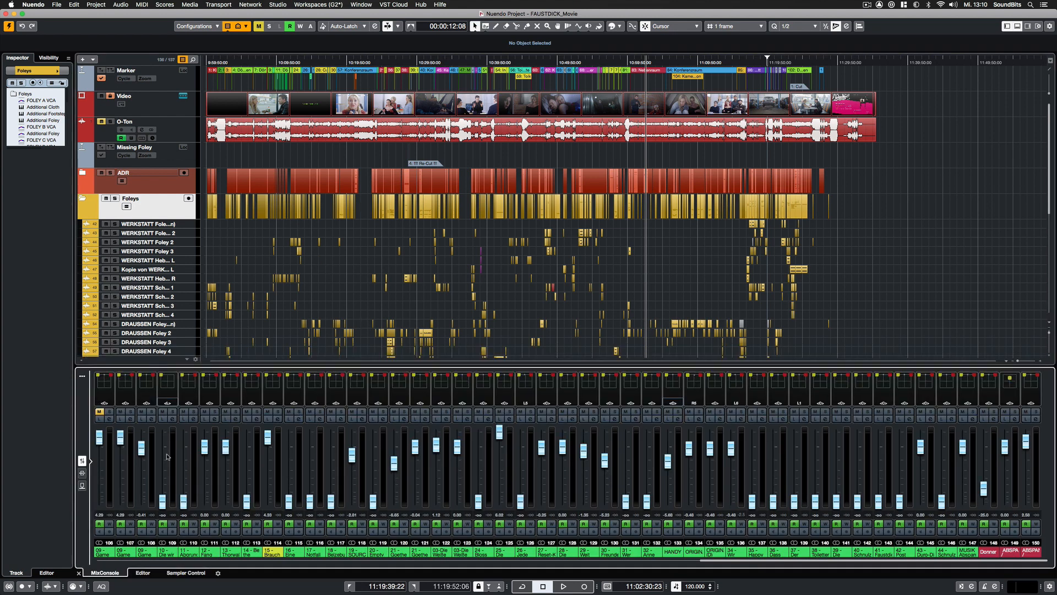
left_click(83, 473)
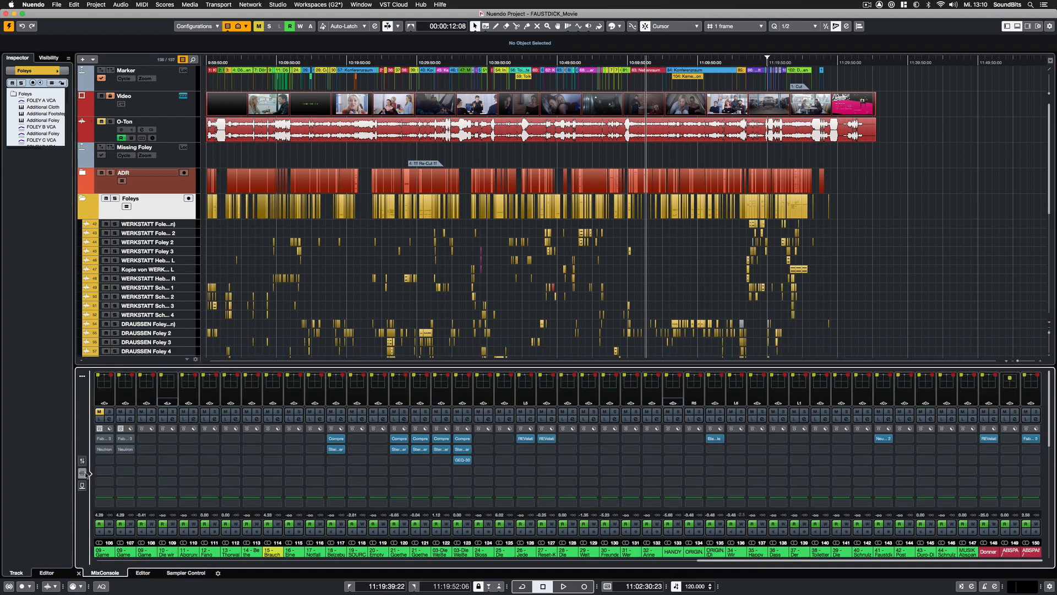
left_click(82, 486)
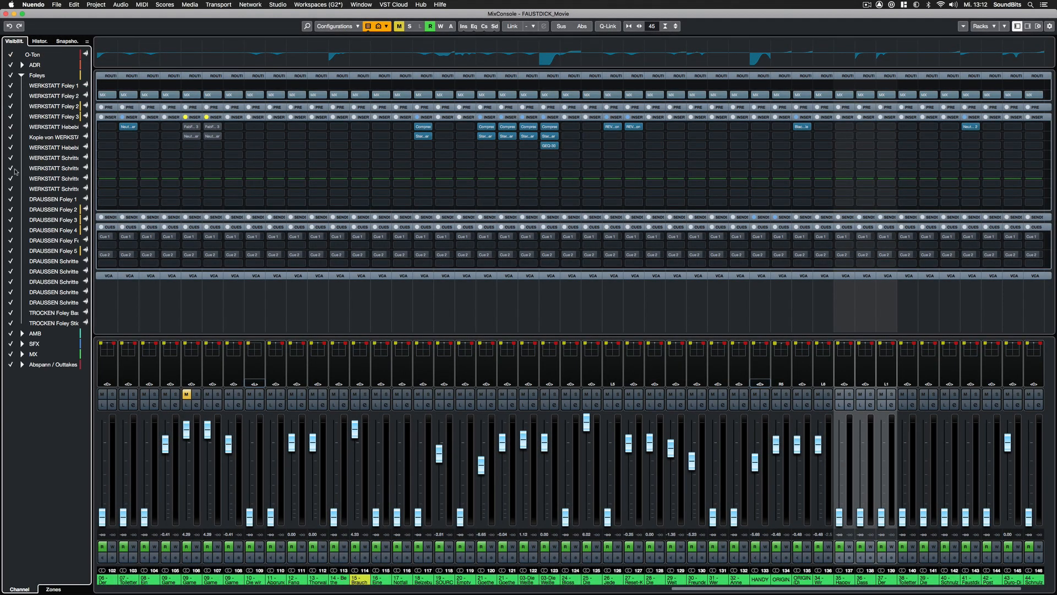
Hide the MixConsole channels from the second WERKSTATT Hebebühne channel through the last WERKSTATT Schritte channel, and show them again
left_click(54, 148)
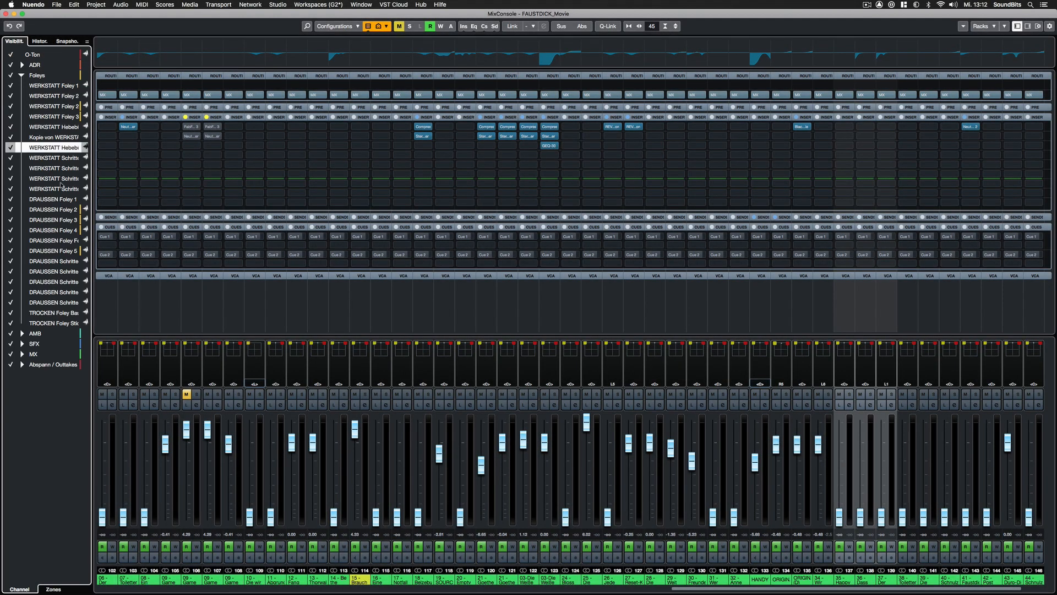
left_click(60, 188, "shift")
left_click(10, 188)
left_click(10, 189)
Select channels DRAUSSEN Foley 1 through Foley 5 in the visibility list, and expand and collapse the AMB folder
left_click(37, 199)
left_click(36, 250, "shift")
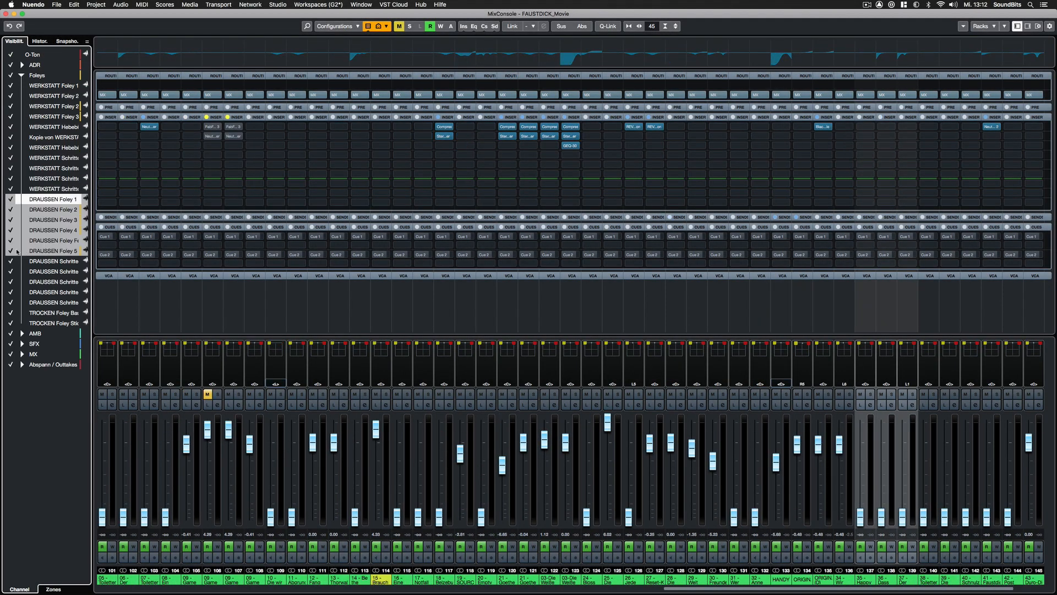
double_click(28, 335)
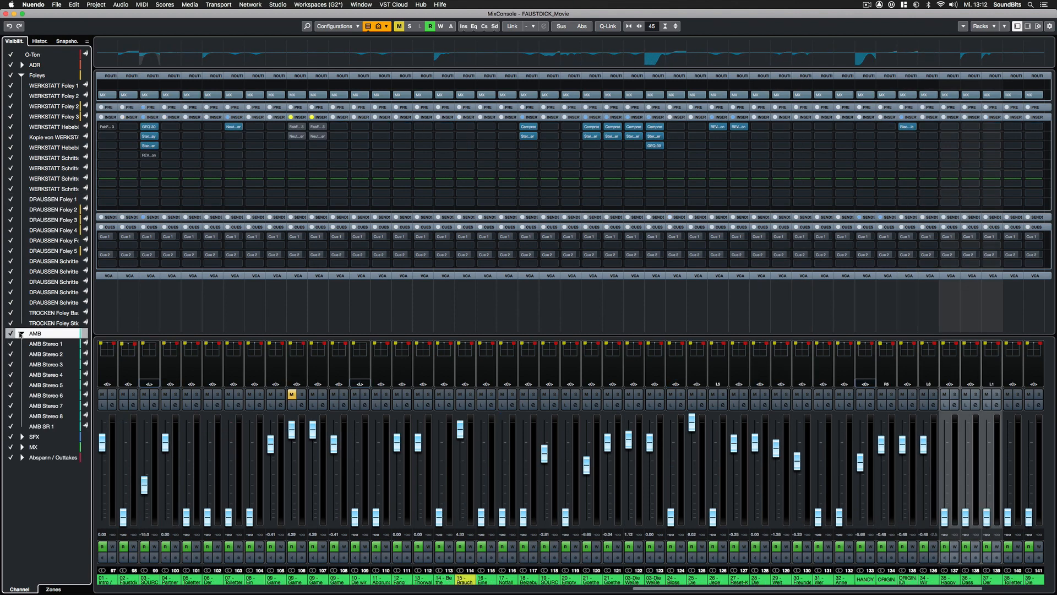
left_click(21, 334)
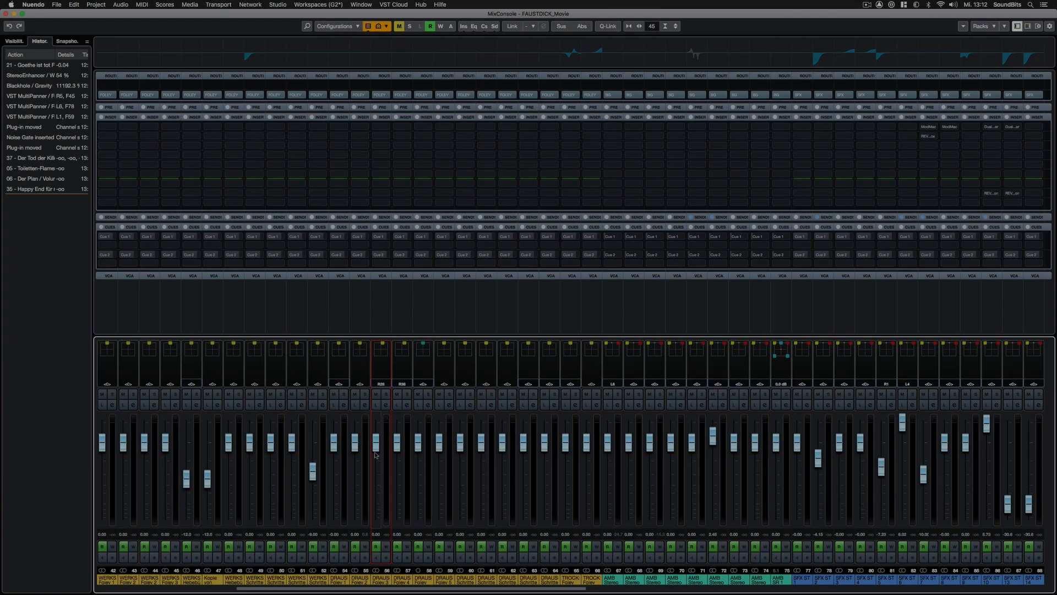
Change the fader levels of several DRAUSSEN channels, raising one to about 5.2 dB, and move through the changes in the MixConsole History
left_click_drag(377, 512, 376, 470)
left_click_drag(418, 512, 439, 475)
left_click_drag(481, 446, 460, 429)
left_click_drag(524, 450, 527, 484)
mouse_move(54, 241)
left_mouse_down()
mouse_move(47, 218)
mouse_move(46, 239)
left_mouse_up()
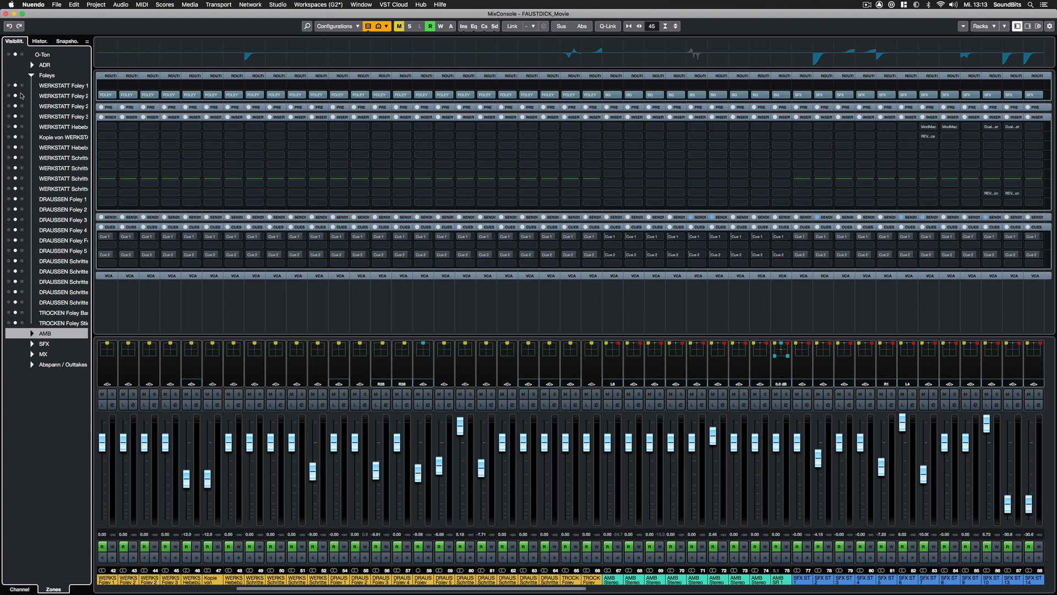
Assign all WERKSTATT channels, from Foley 1 through the last Schritte channel, to the MixConsole's left zone
left_click(51, 86)
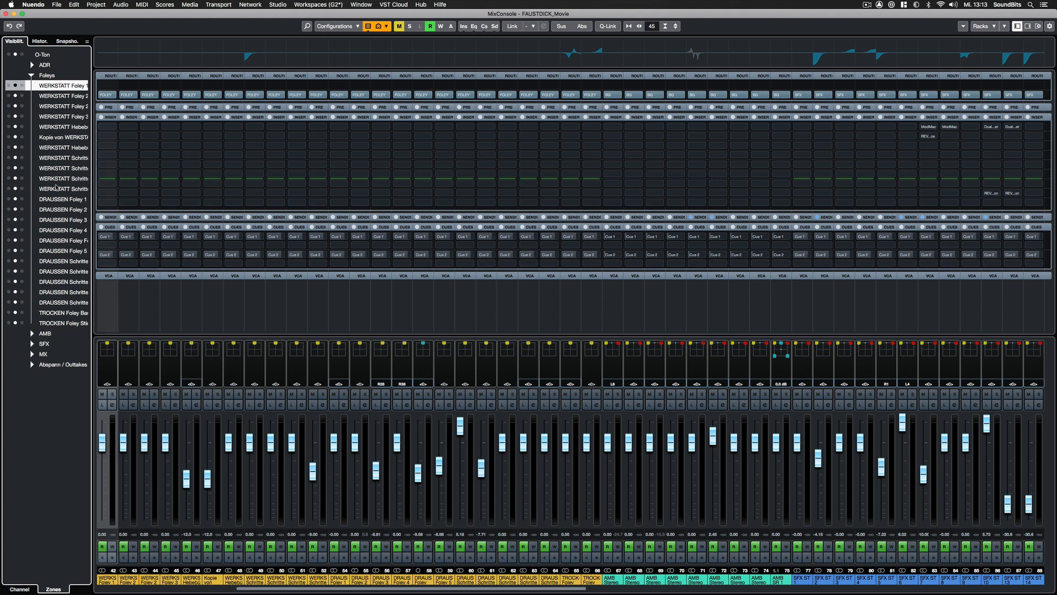
left_click(56, 188, "shift")
left_click(9, 189)
Assign the channels from DRAUSSEN Foley 1 through the last TROCKEN Foley channel to the MixConsole's right zone
left_click(59, 200)
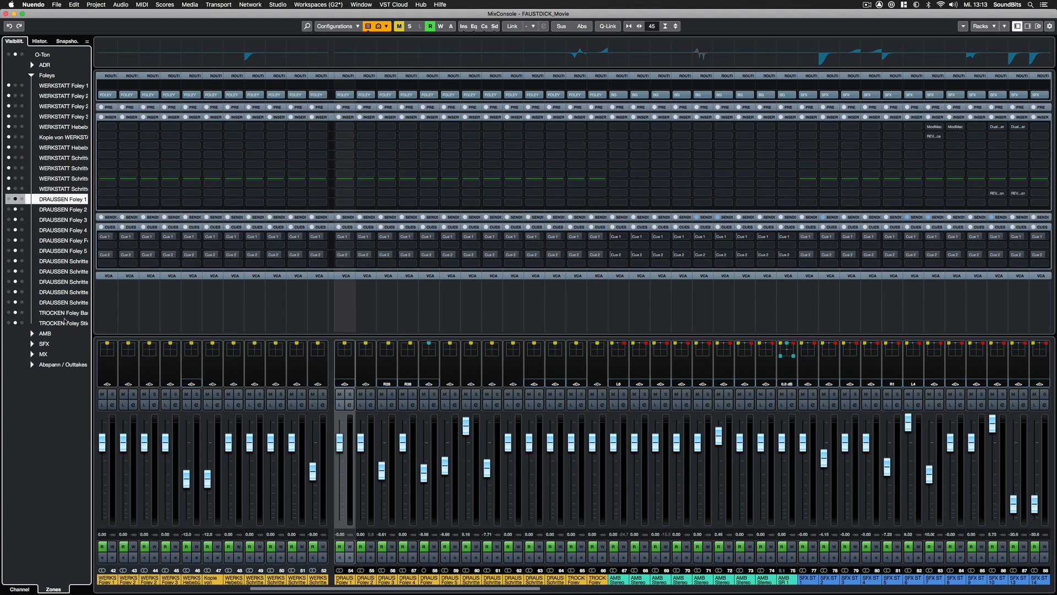
left_click(65, 323, "shift")
left_click(21, 322)
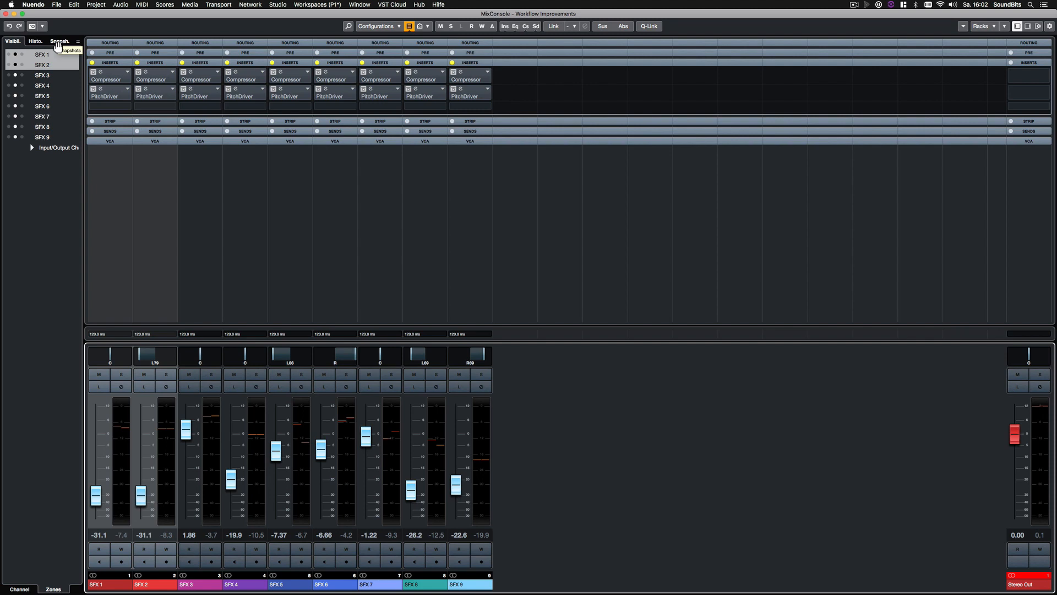
Recall Snapshots 1, 2 and 3 in turn to compare the stored MixConsole settings
left_click(77, 74)
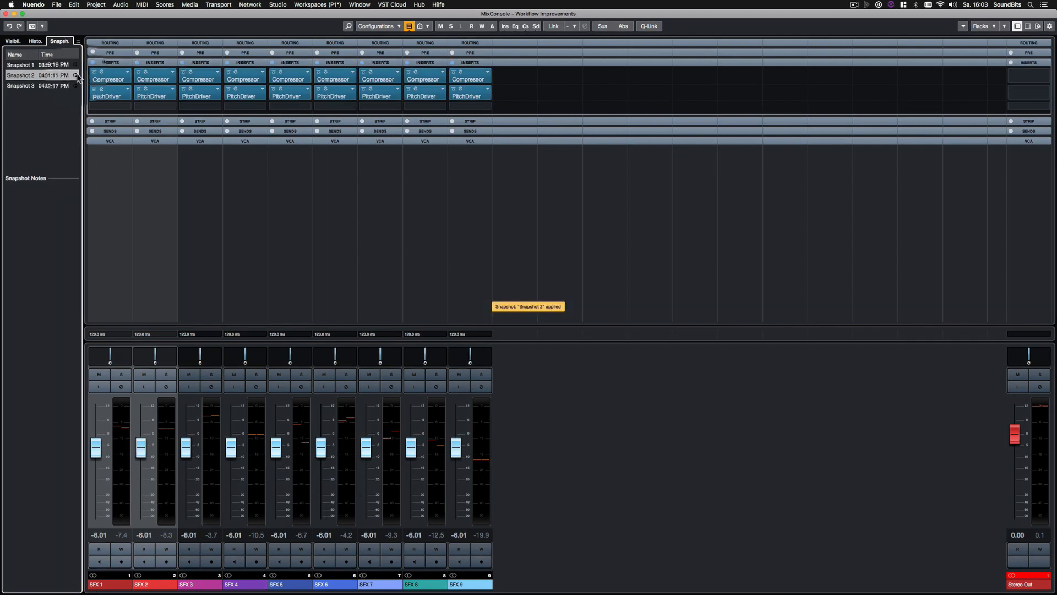
left_click(77, 83)
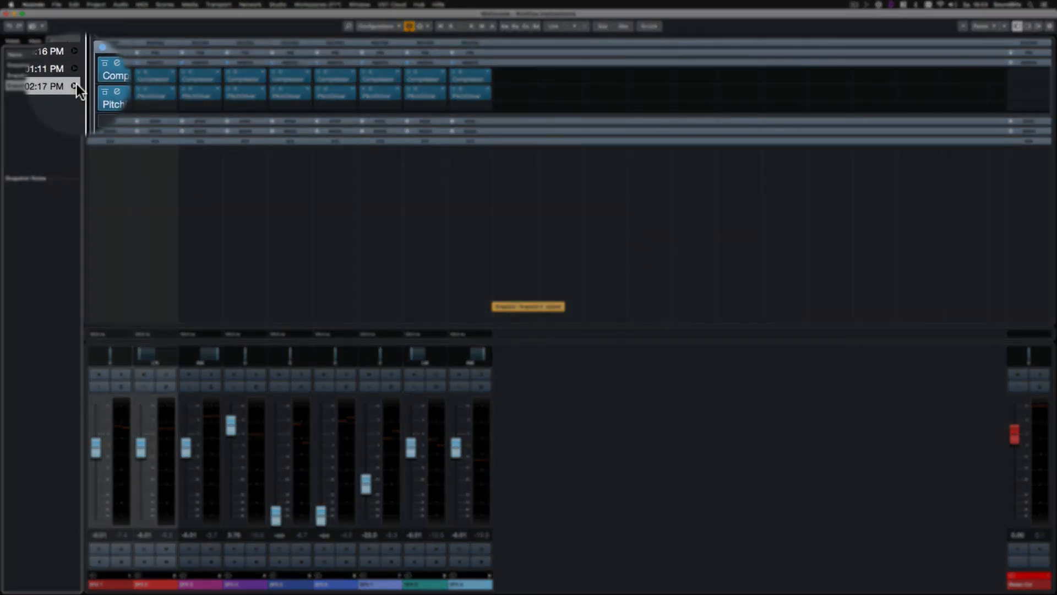
left_click(75, 65)
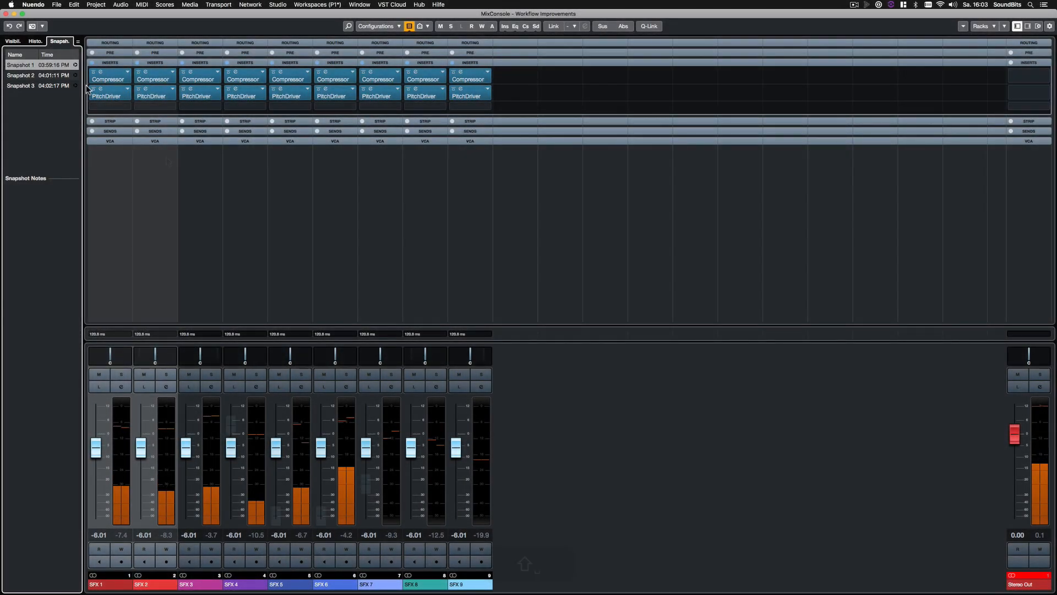
left_click(75, 75)
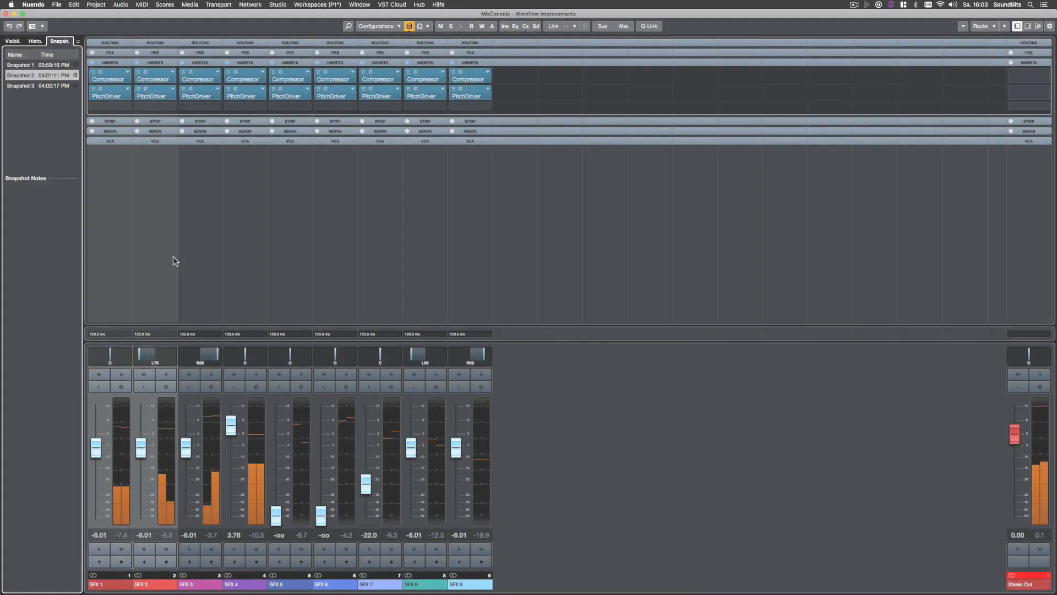
key("Down")
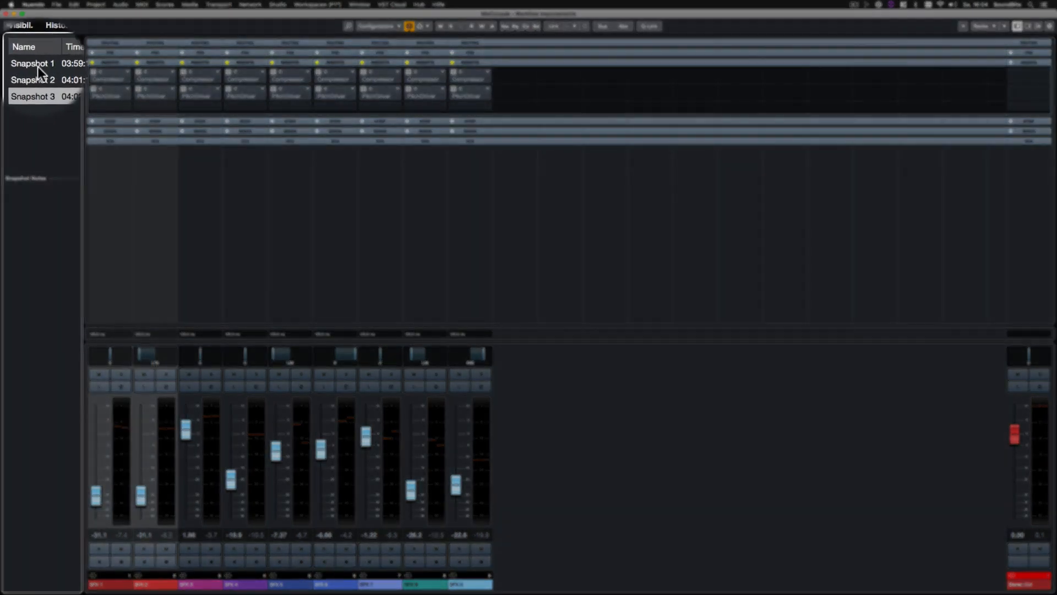
Open the names of the MixConsole snapshots for editing and go to the Snapshot Notes area
double_click(24, 66)
left_click(32, 75)
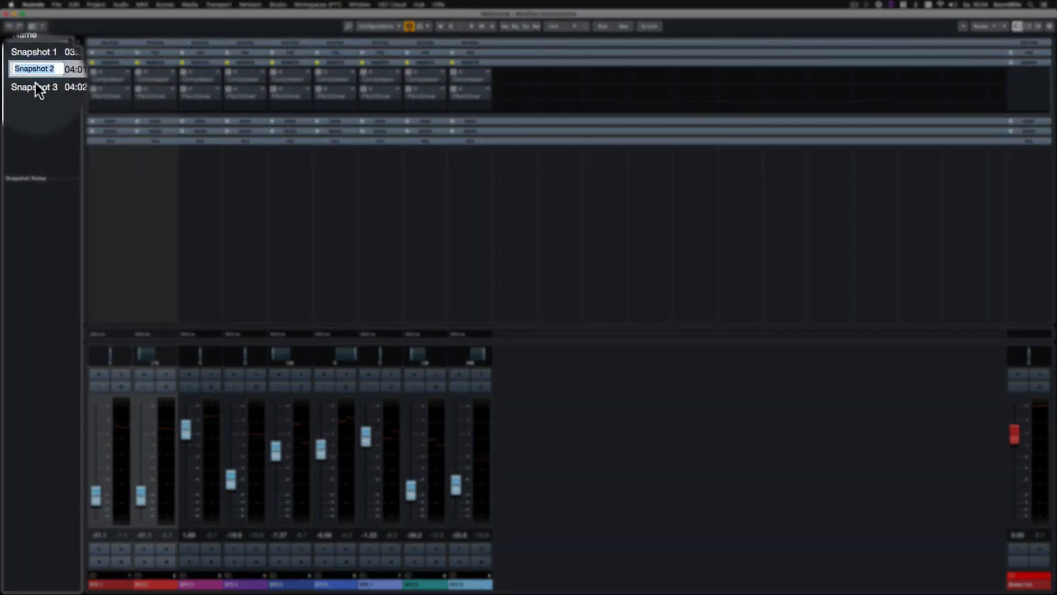
double_click(35, 84)
double_click(35, 77)
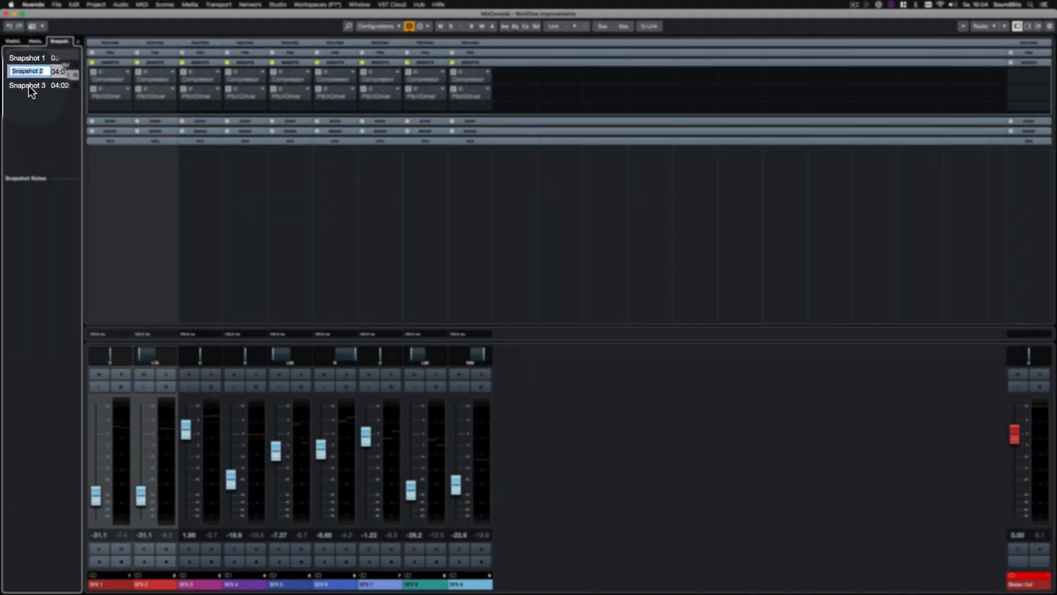
left_click(24, 164)
left_click(24, 164)
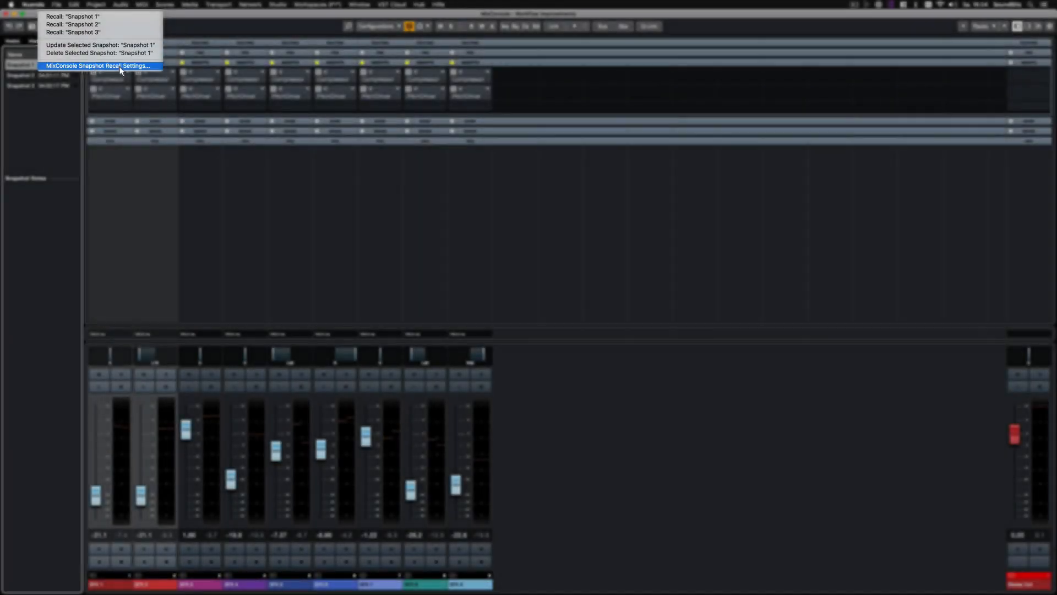
Open the MixConsole Snapshot Recall Settings and update Snapshot 1 with the current mixer settings
left_click(119, 67)
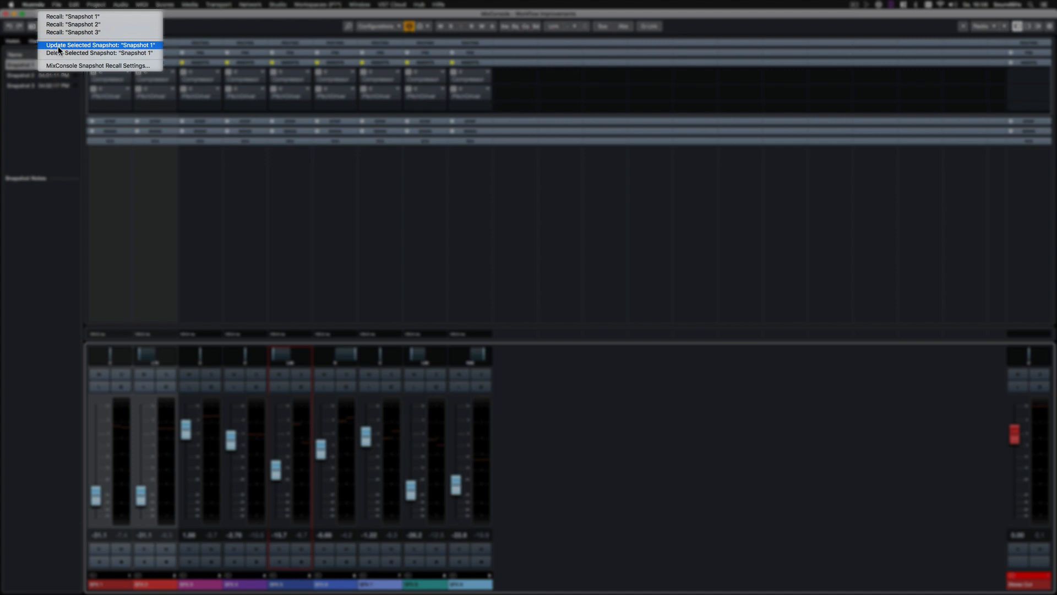
left_click(58, 46)
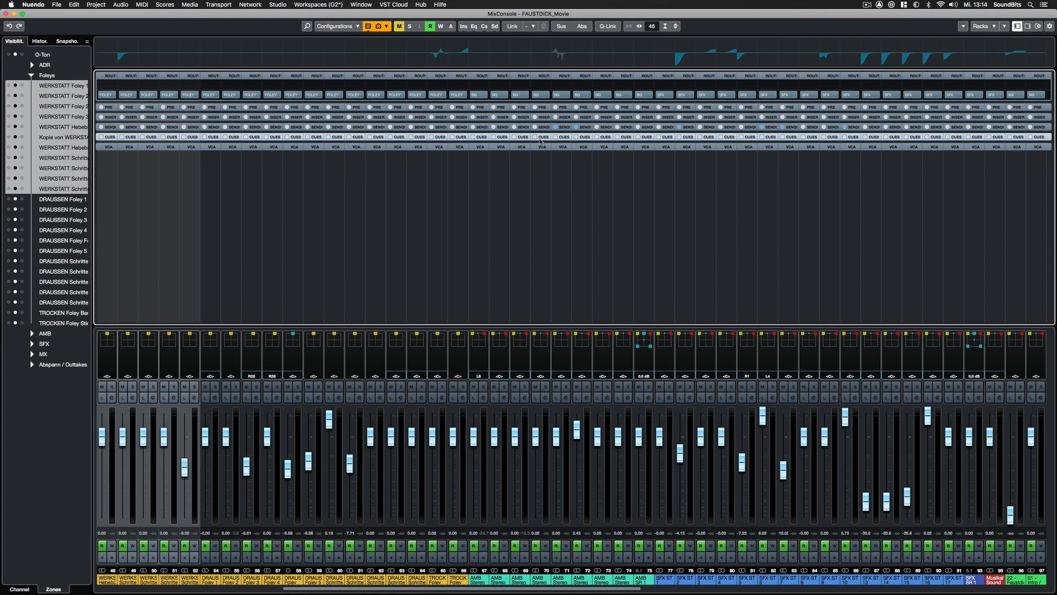
Expand and collapse the Pre, Inserts, Sends and VCA racks of the MixConsole to examine their contents
left_click(544, 108)
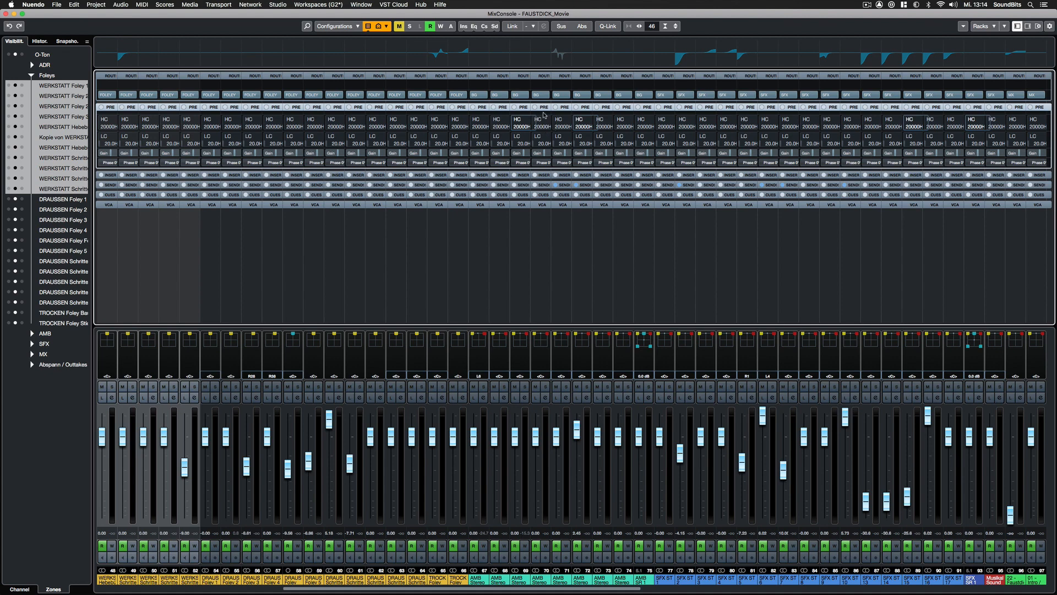
left_click(548, 107)
left_click(544, 117)
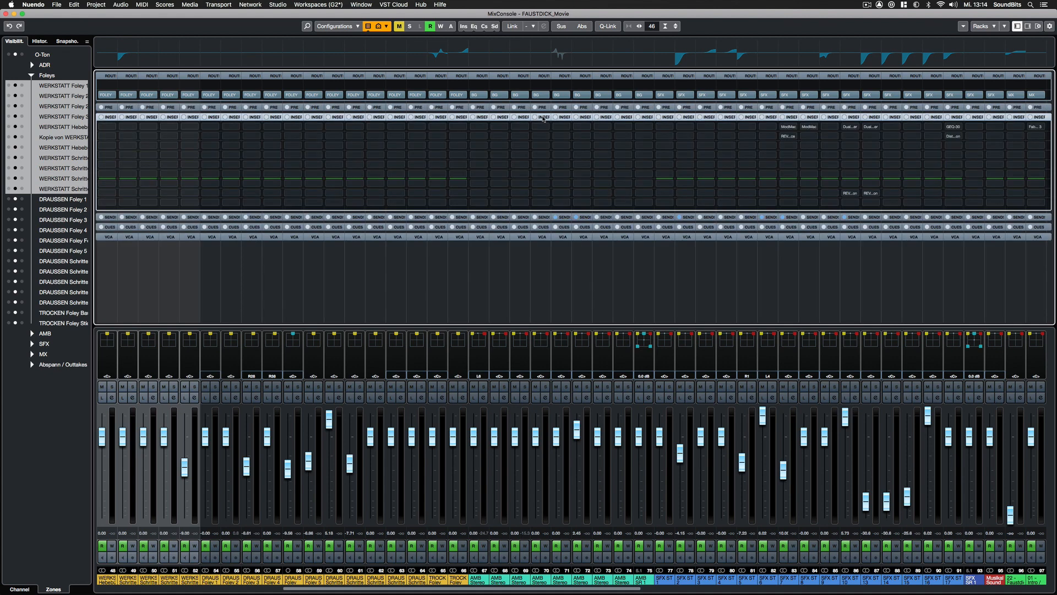
left_click(543, 117)
left_click(543, 127)
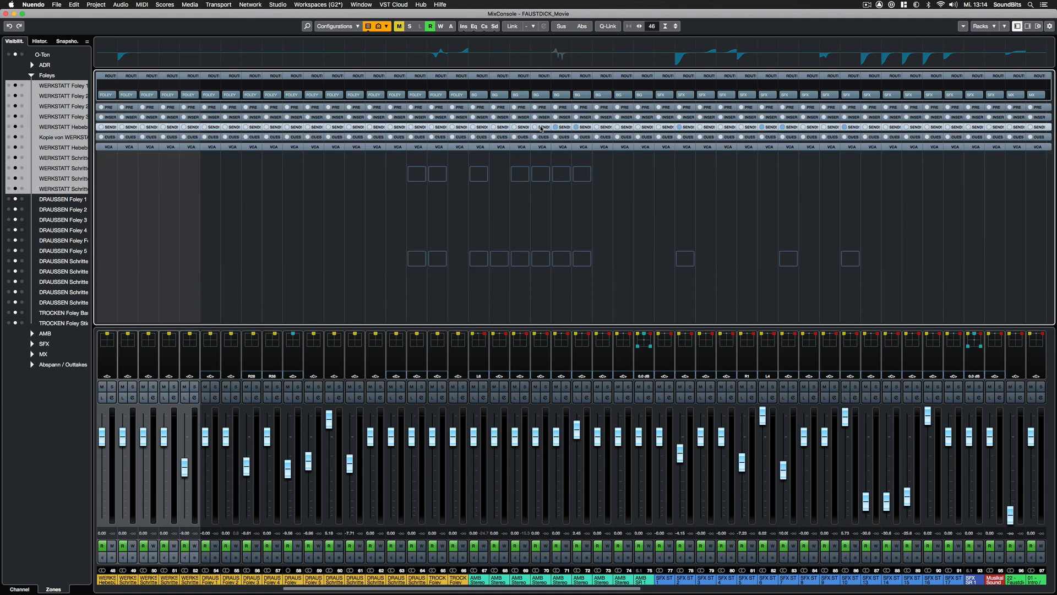
left_click(543, 127)
left_click(541, 147)
left_click(542, 147)
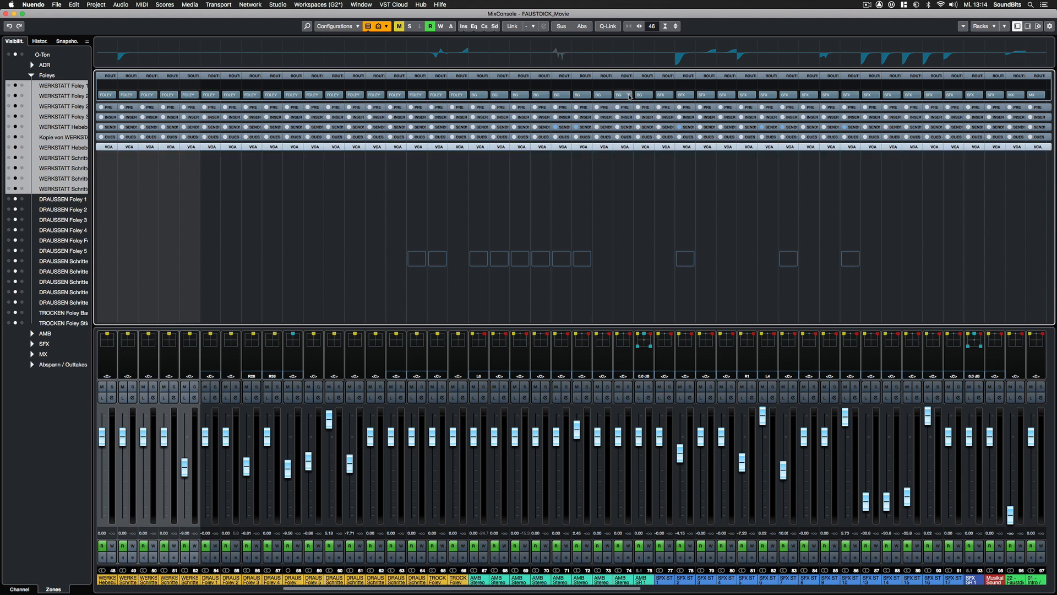
Open the equalizer curve of the AMB Stereo 2 channel and shape its EQ band
left_click(505, 62)
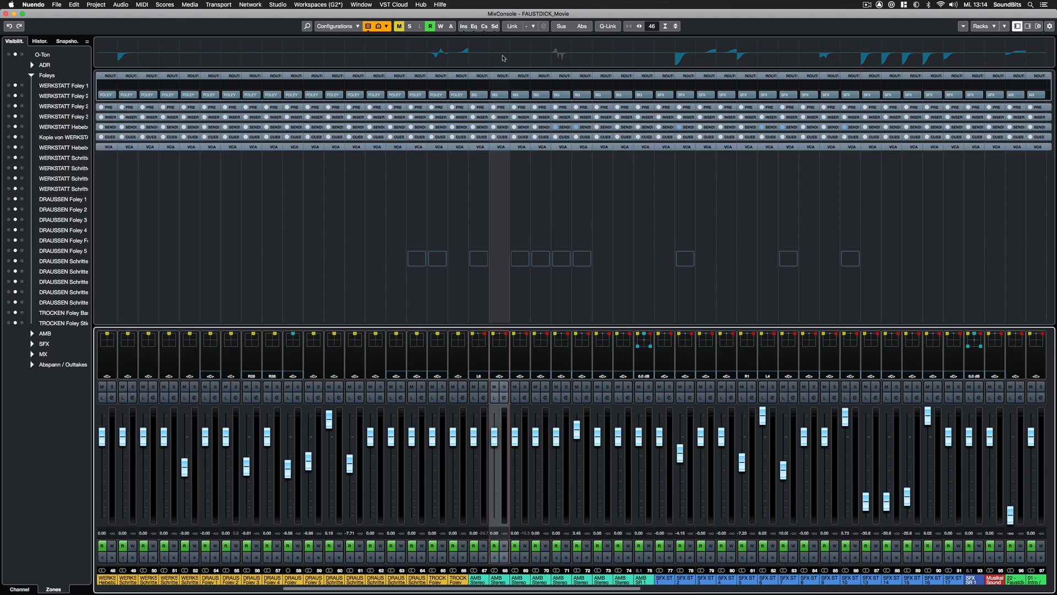
left_click(503, 58)
left_click_drag(501, 60, 529, 48)
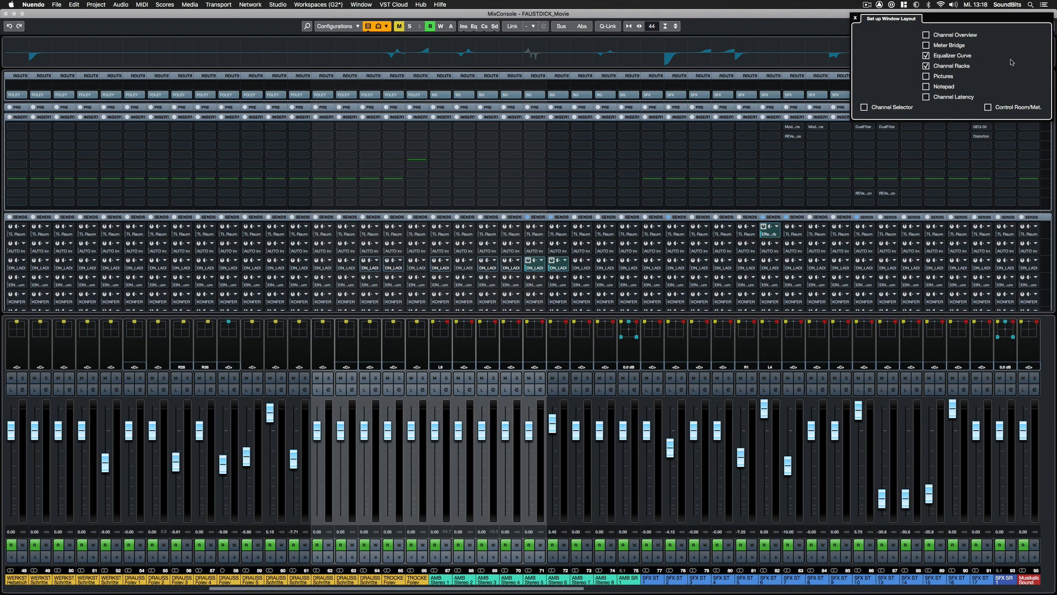
Show the Channel Overview, Meter Bridge and Notepad in the MixConsole window layout
left_click(927, 34)
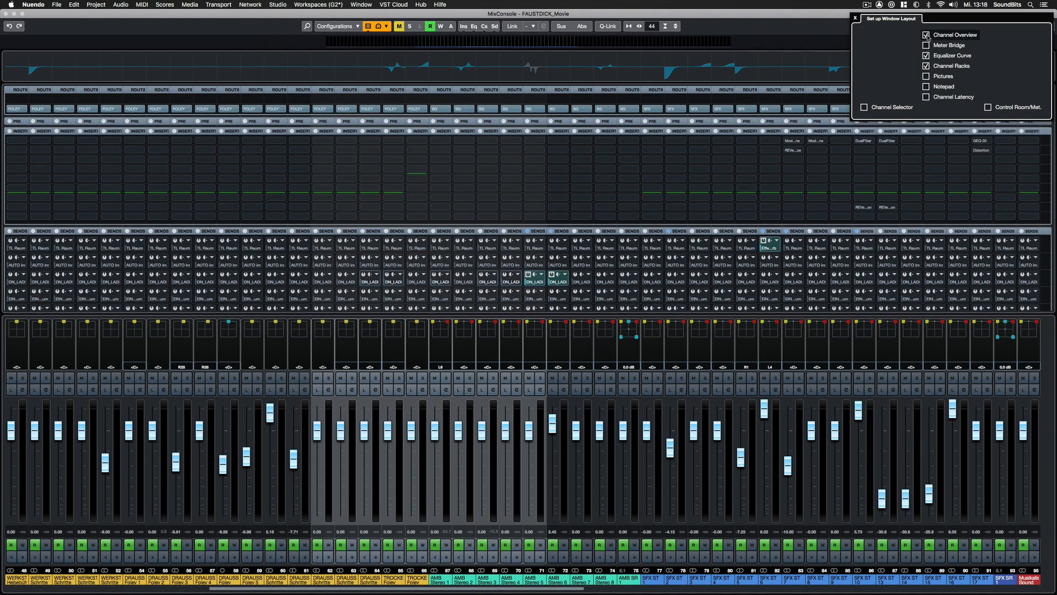
left_click(926, 45)
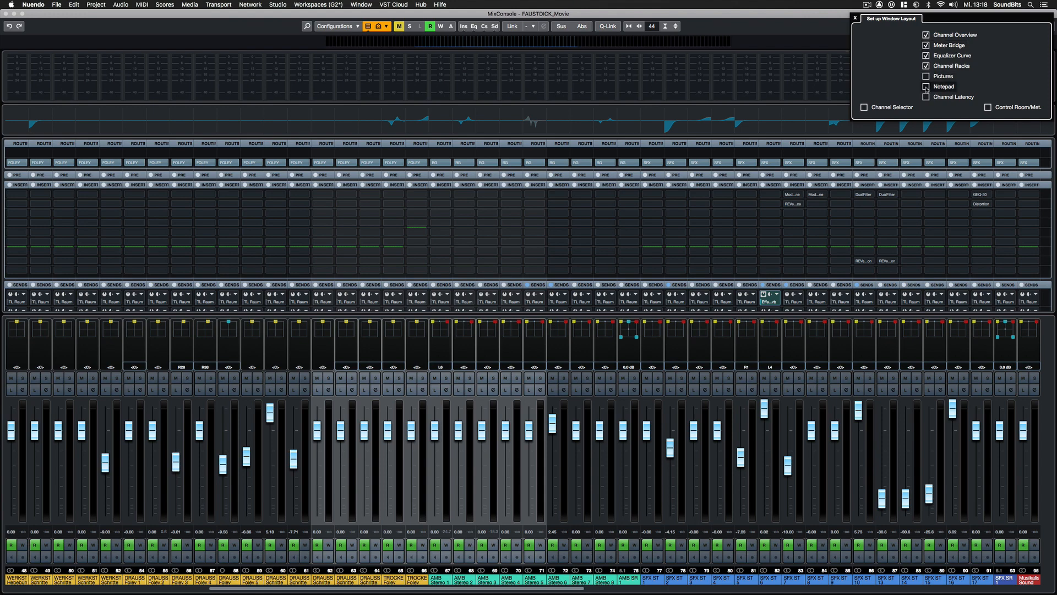
left_click(926, 86)
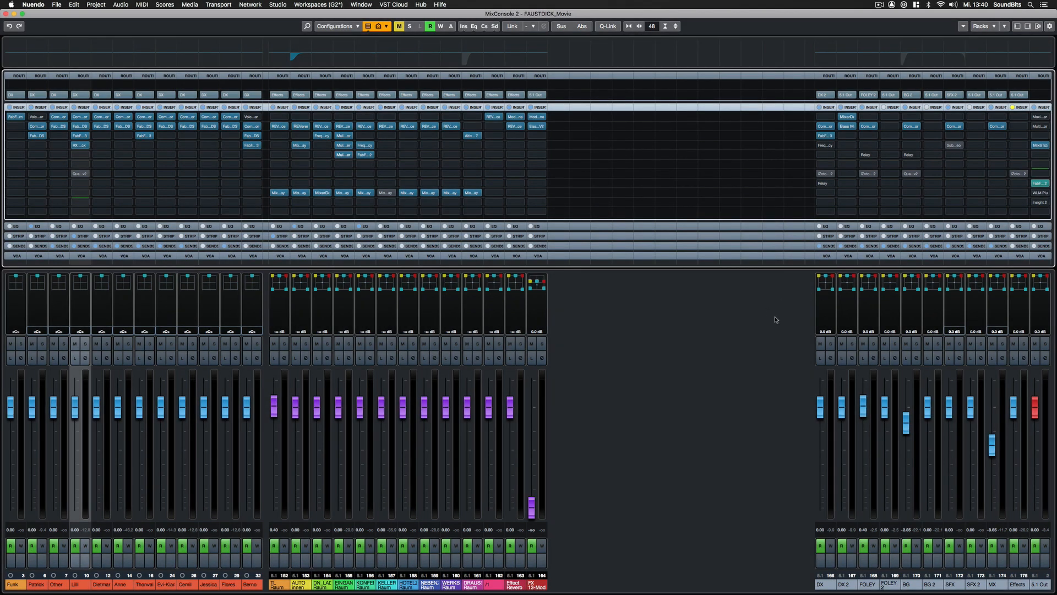
Switch the DX group channel's panner to Anymix Pro and channel 32's panner to dearVR pro
double_click(827, 290)
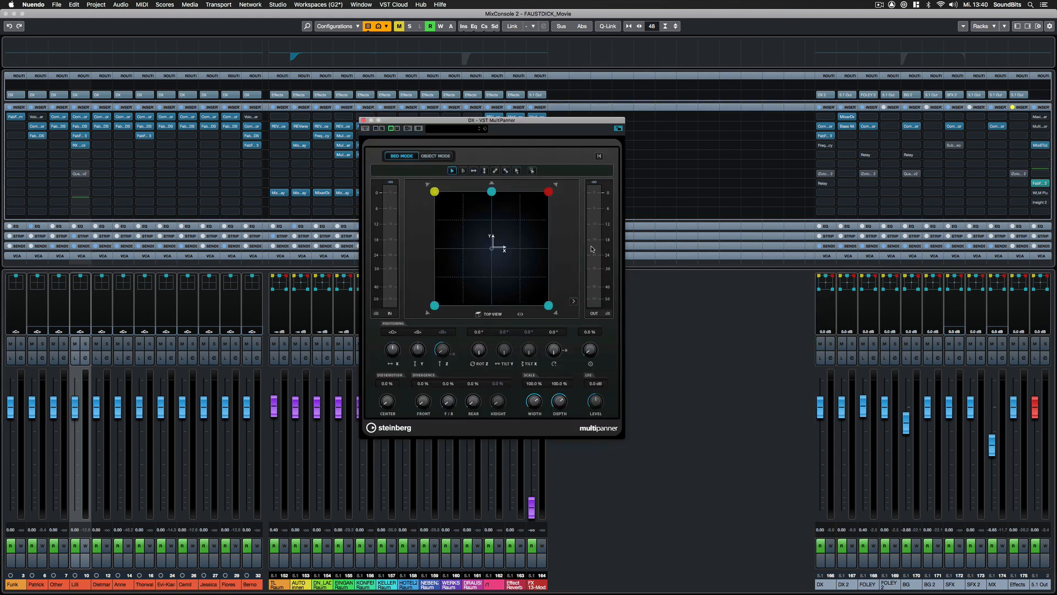
right_click(832, 286)
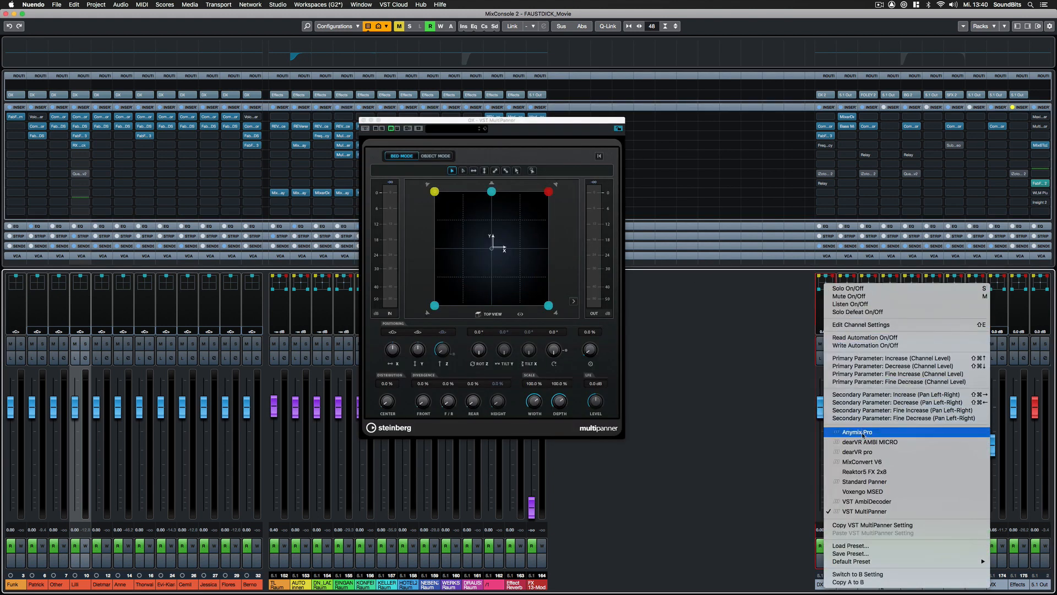
left_click(863, 434)
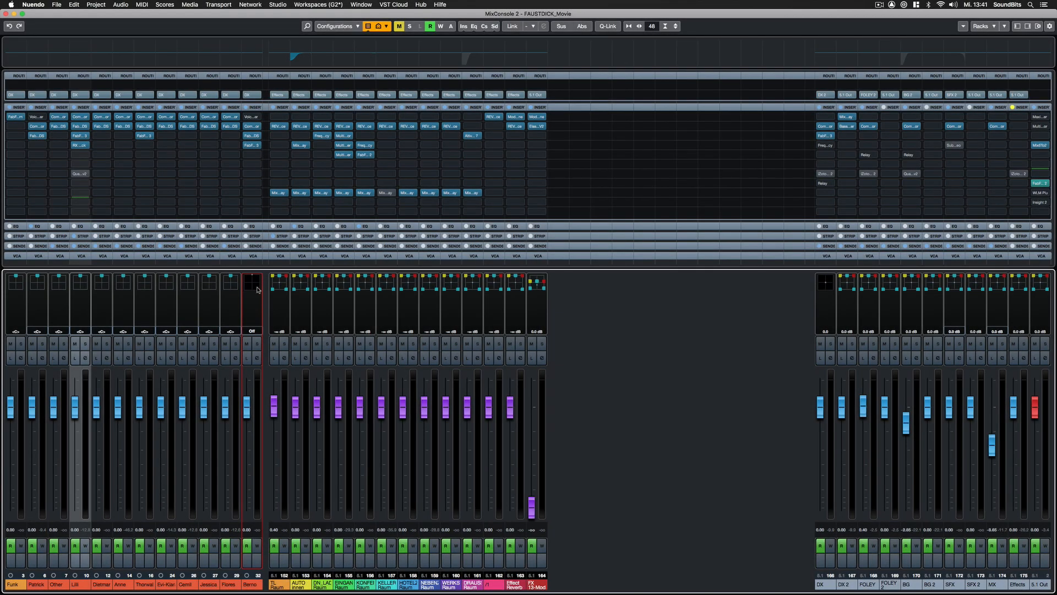
right_click(255, 286)
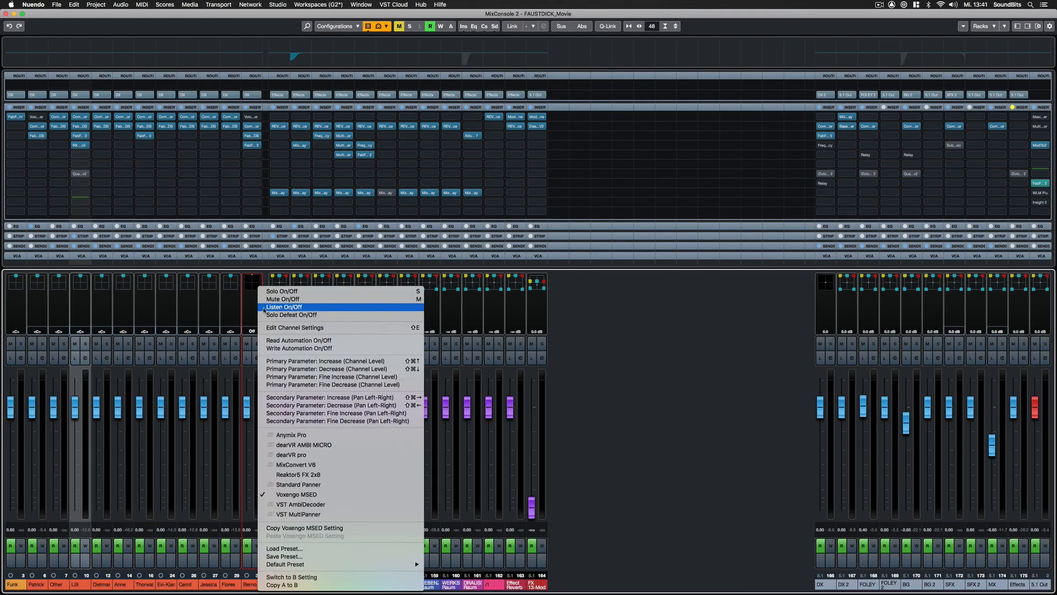
left_click(322, 455)
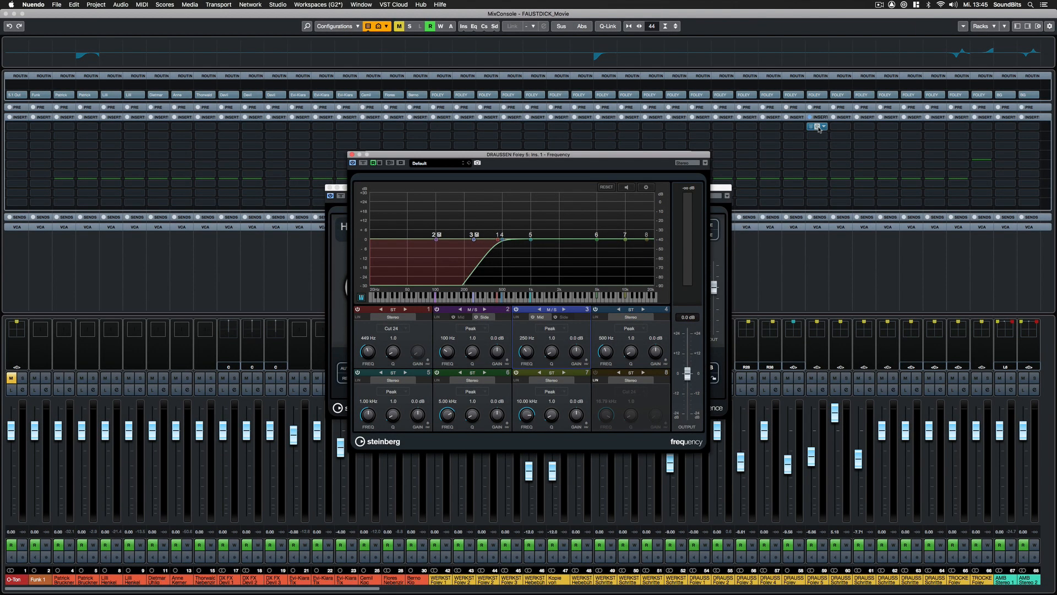
Transfer the Frequency insert from DRAUSSEN Foley 5 to DN_LADEN Raum, and copy channel 10's Inserts rack to channel 14
left_click_drag(819, 129, 323, 128)
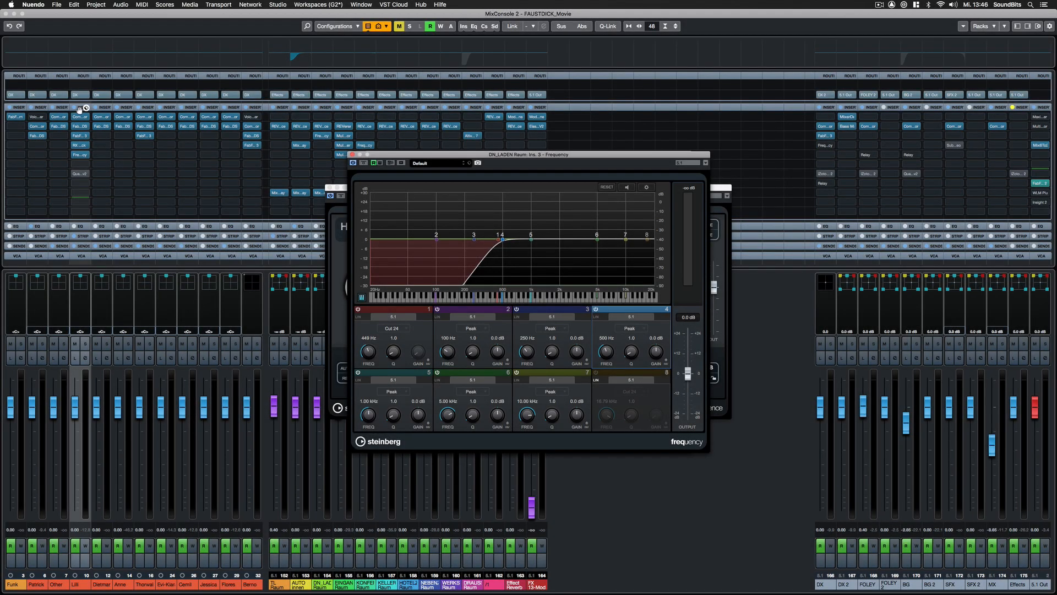
left_click_drag(80, 108, 124, 110)
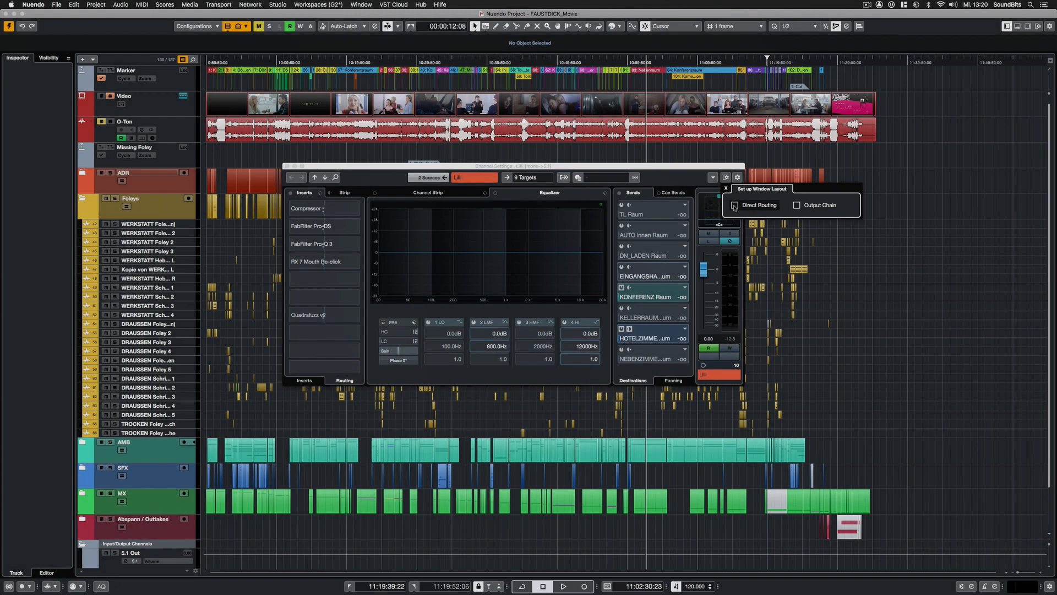
Show the Direct Routing and Output Chain sections in the Channel Settings window
left_click(735, 205)
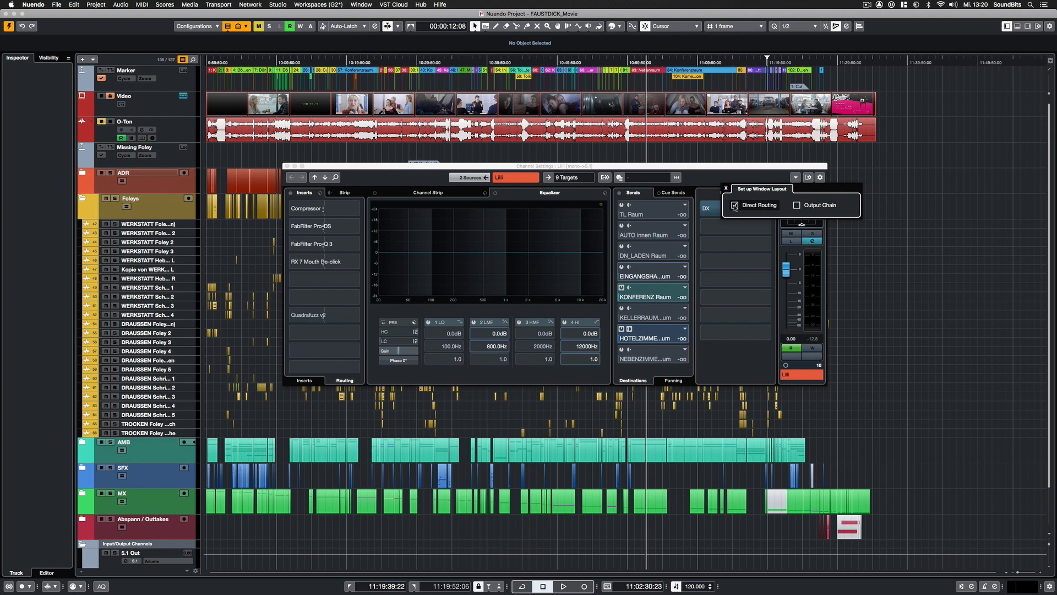
left_click(797, 206)
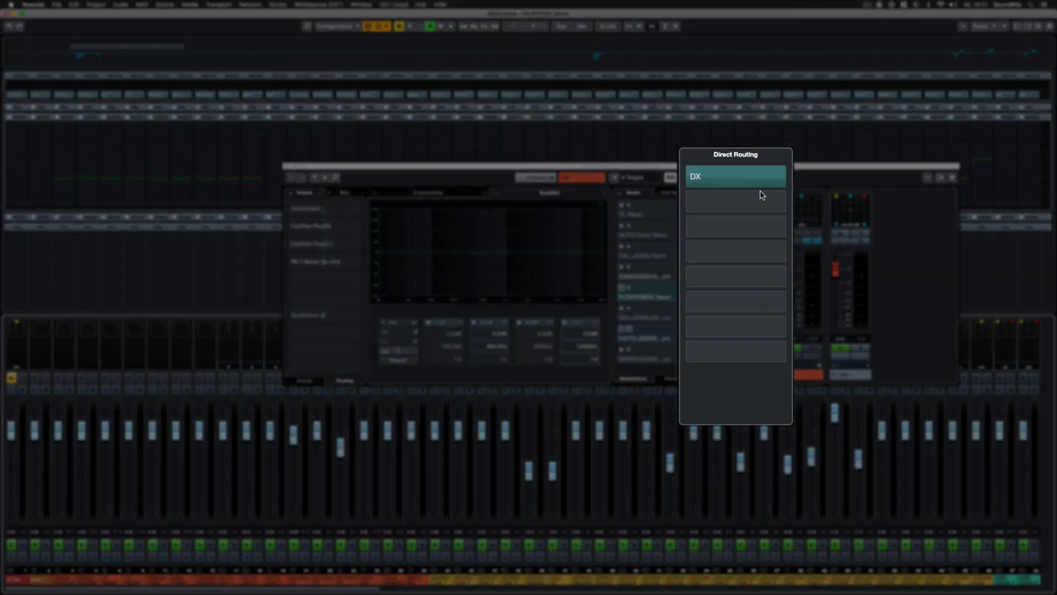
Add FOLEY as the second direct routing destination and switch the channel's output between DX and FOLEY
left_click(761, 195)
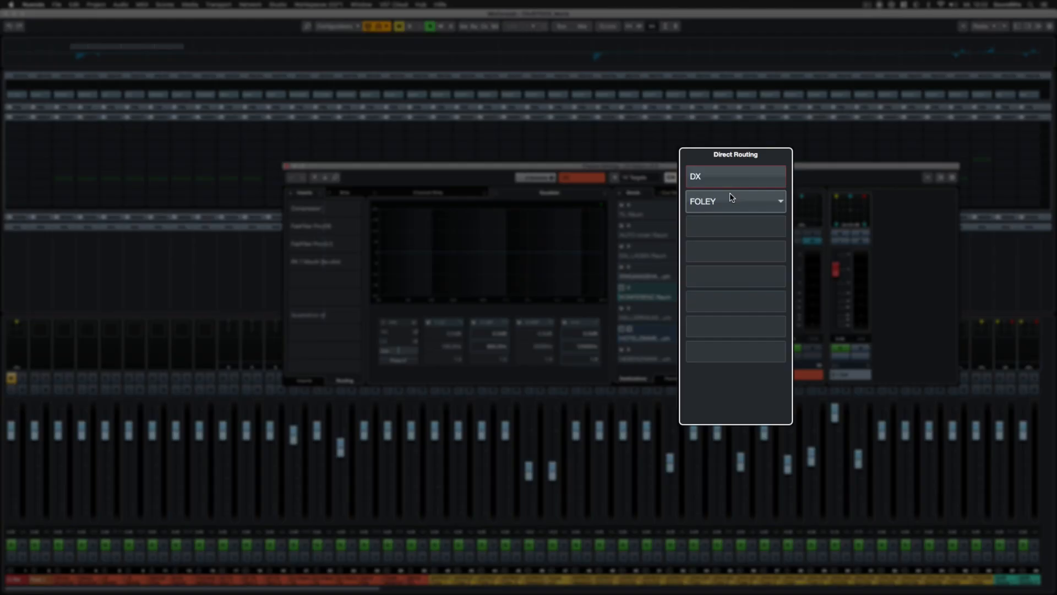
left_click(732, 199)
left_click(729, 183)
left_click(727, 201)
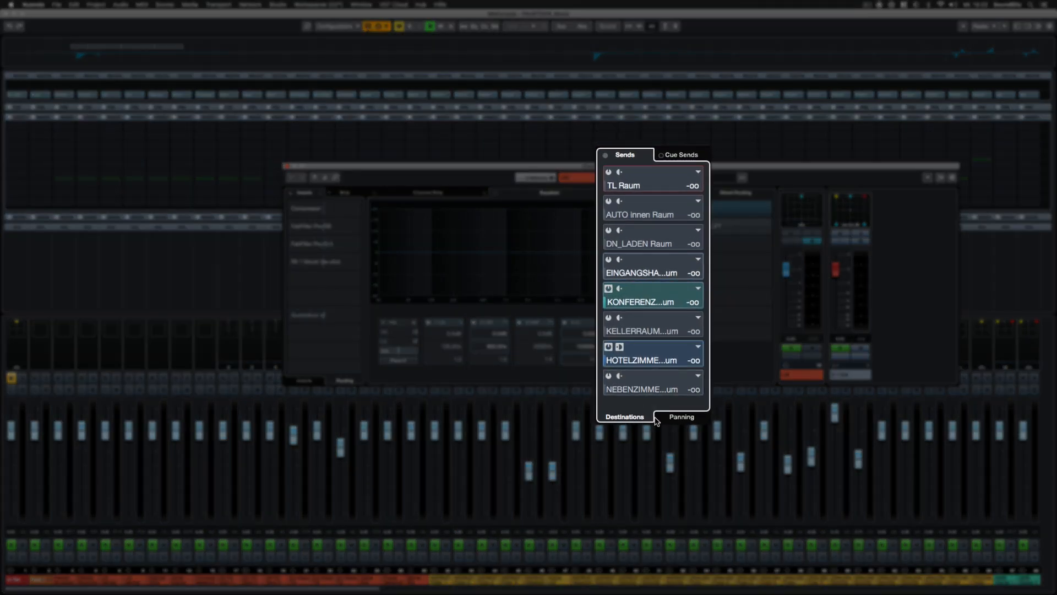
Adjust the panning of the first send, TL Raum, and the level of cue send 1
left_click(677, 417)
mouse_move(653, 175)
left_mouse_down()
mouse_move(656, 166)
mouse_move(633, 182)
mouse_move(651, 171)
left_mouse_up()
left_click_drag(650, 171, 651, 167)
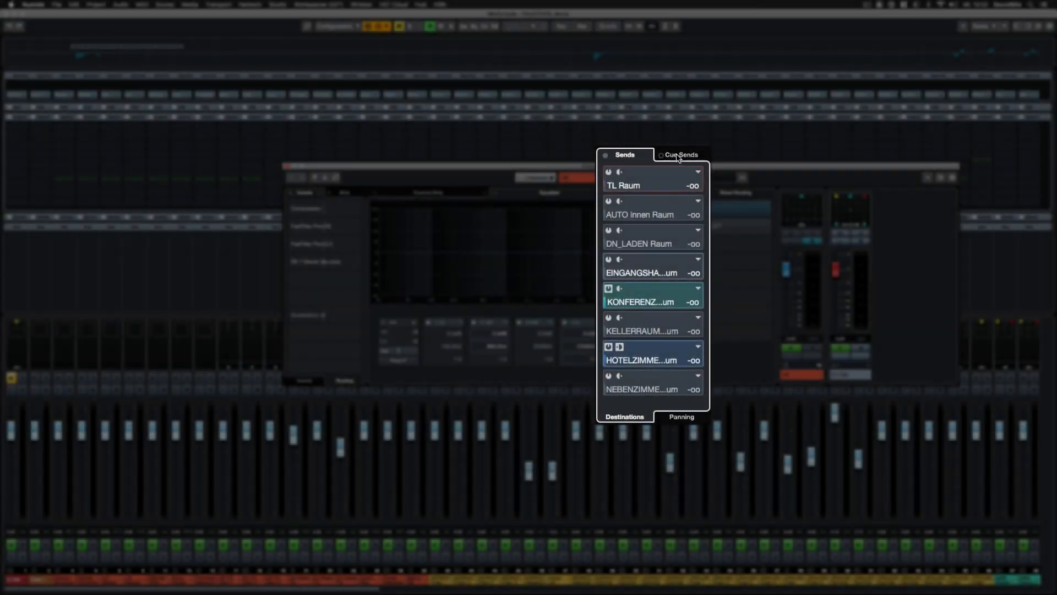
left_click(679, 156)
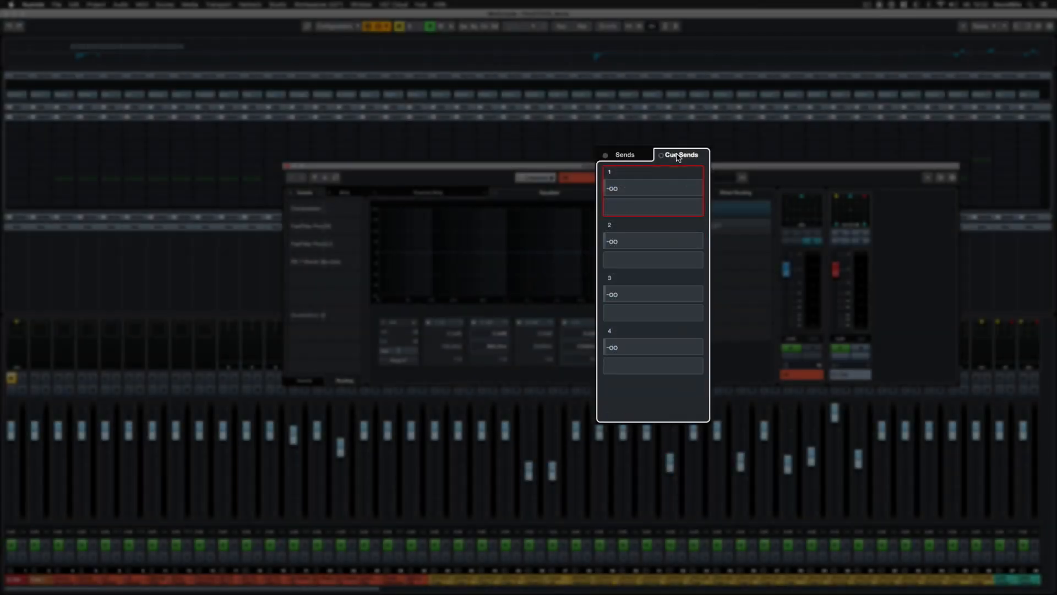
left_click(610, 188)
left_click_drag(646, 191, 745, 198)
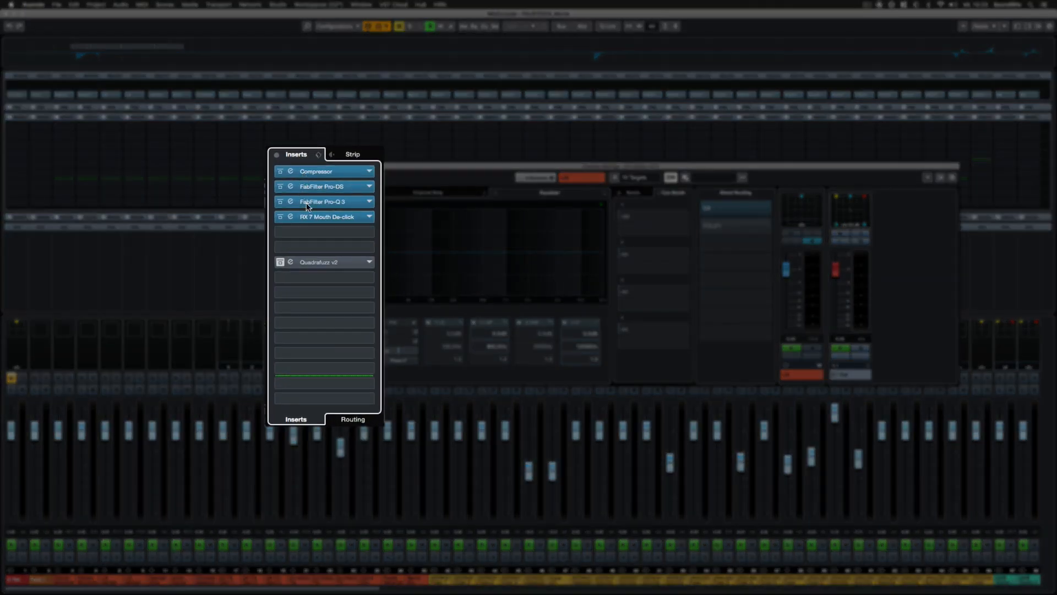
Move the inserts' pre/post-fader divider up to just below slot 9, and display the Strip and Channel Strip sections
left_click_drag(331, 375, 367, 293)
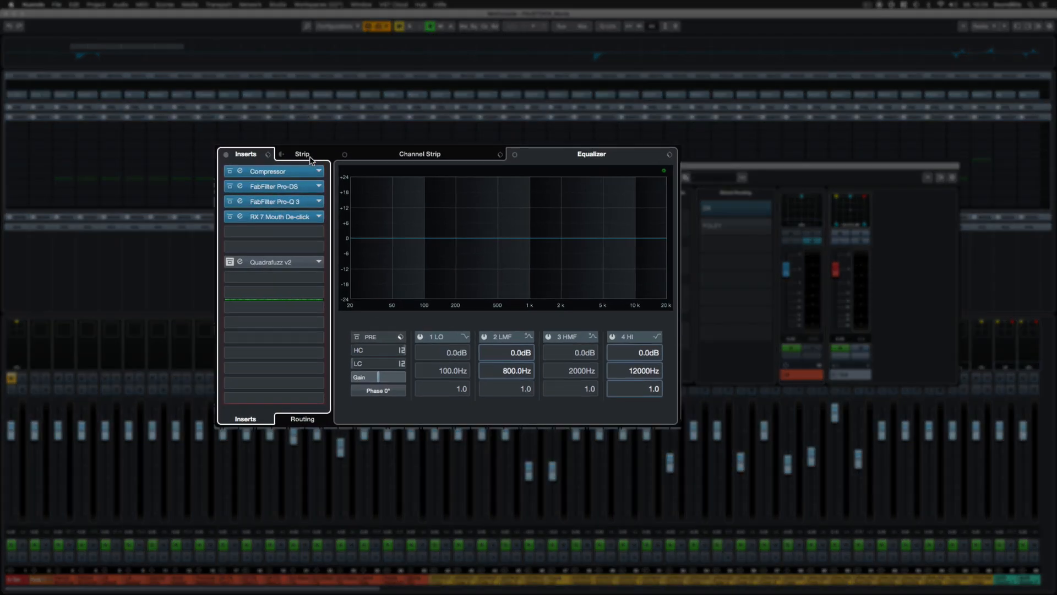
left_click(307, 155)
left_click(307, 155)
left_click(436, 156)
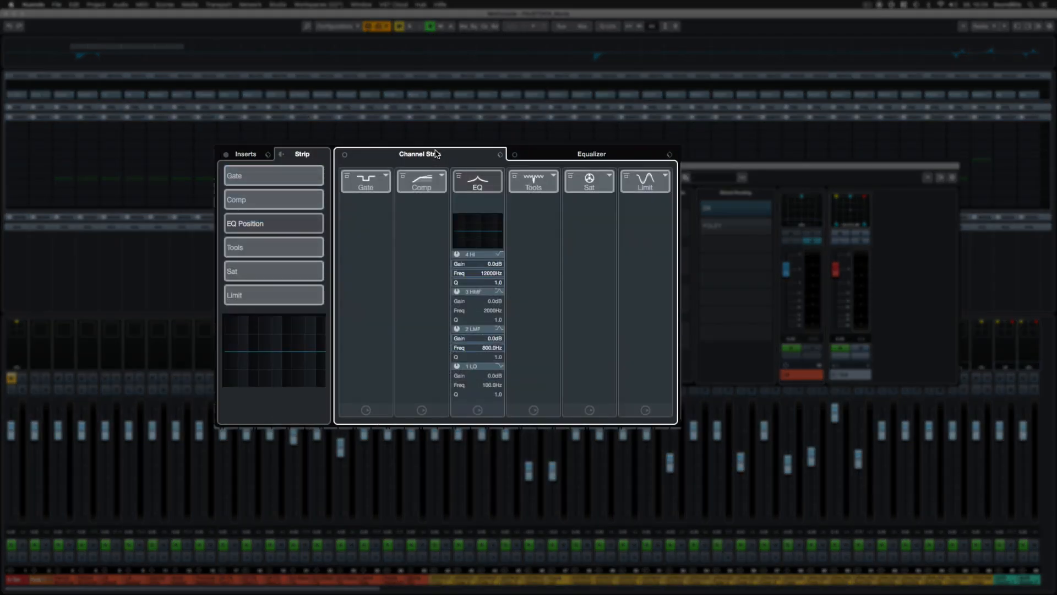
Load Noise Gate, Standard Compressor, EnvelopeShaper, Magneto II and Standard Limiter into the channel strip
left_click(386, 175)
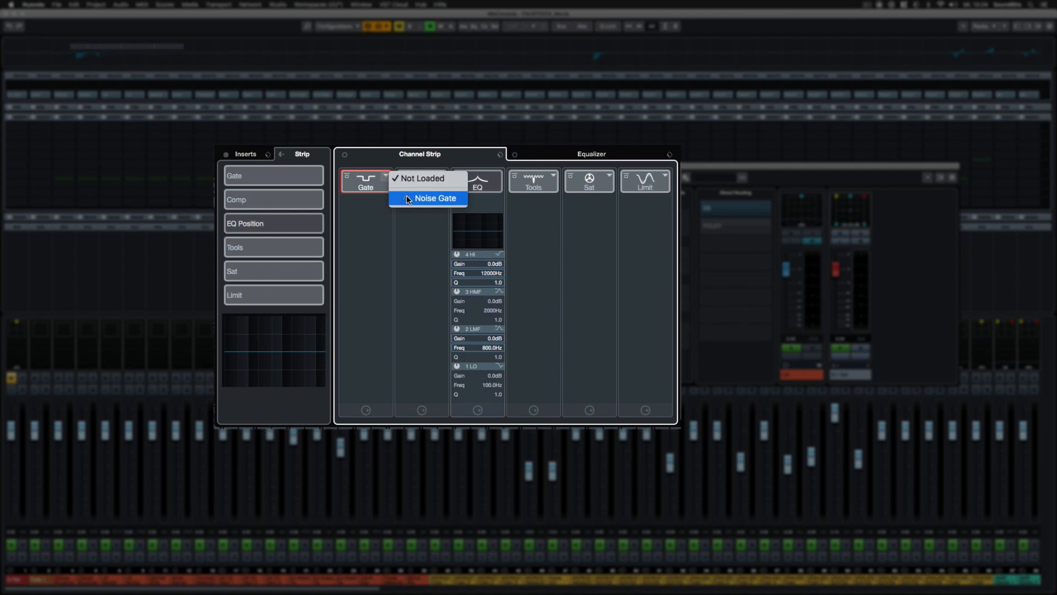
left_click(435, 198)
left_click(441, 176)
left_click(500, 200)
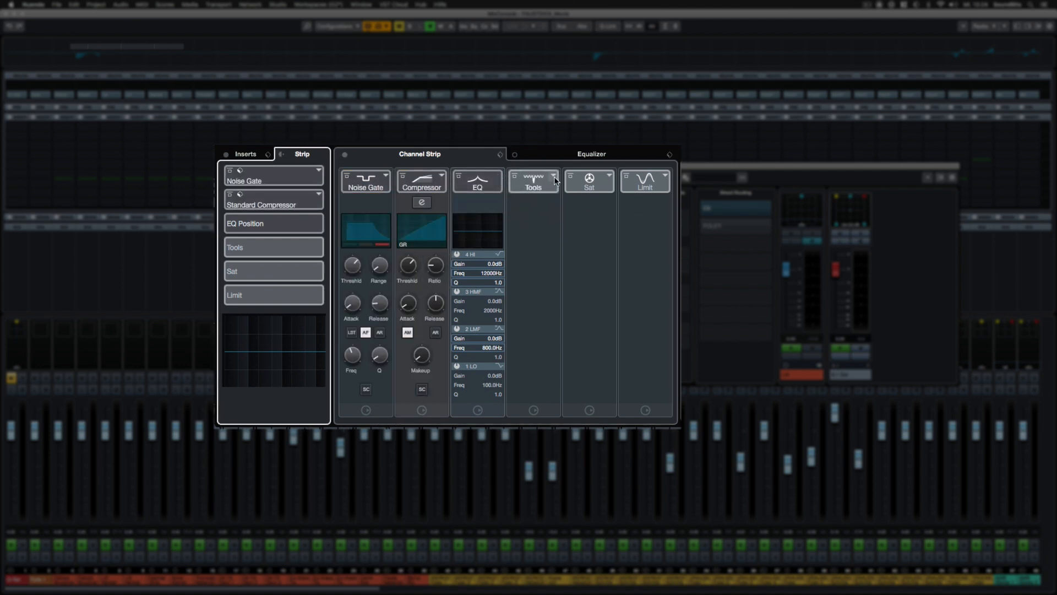
left_click(554, 178)
left_click(587, 215)
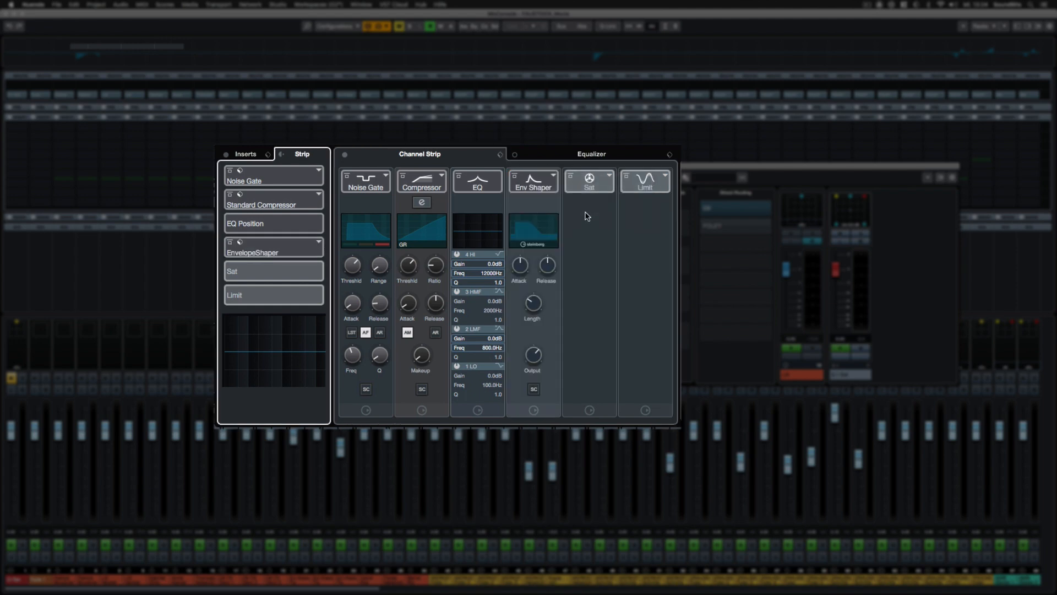
left_click(607, 190)
left_click(636, 200)
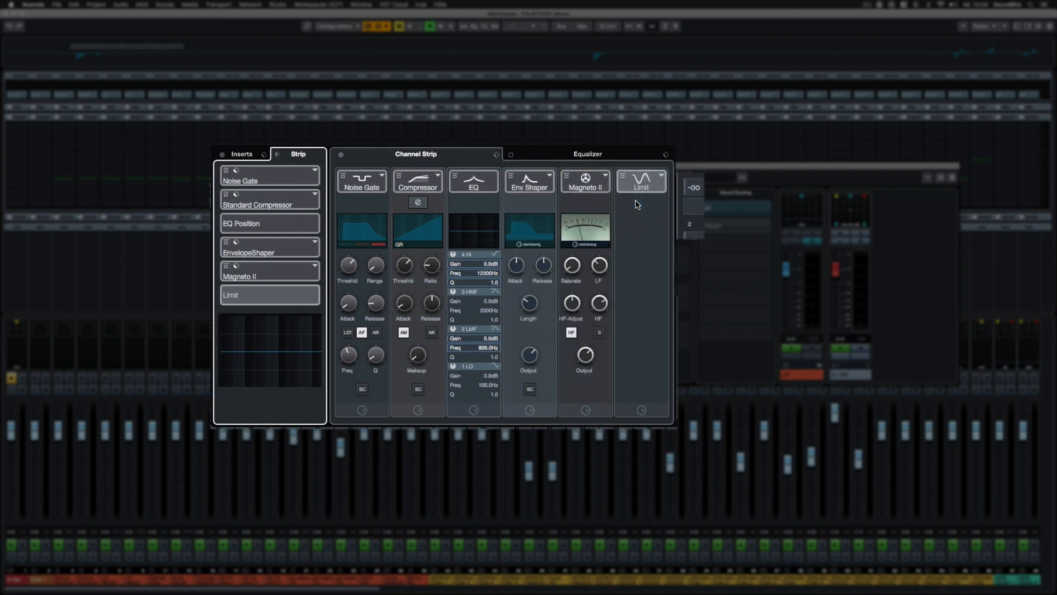
left_click(665, 177)
left_click(722, 230)
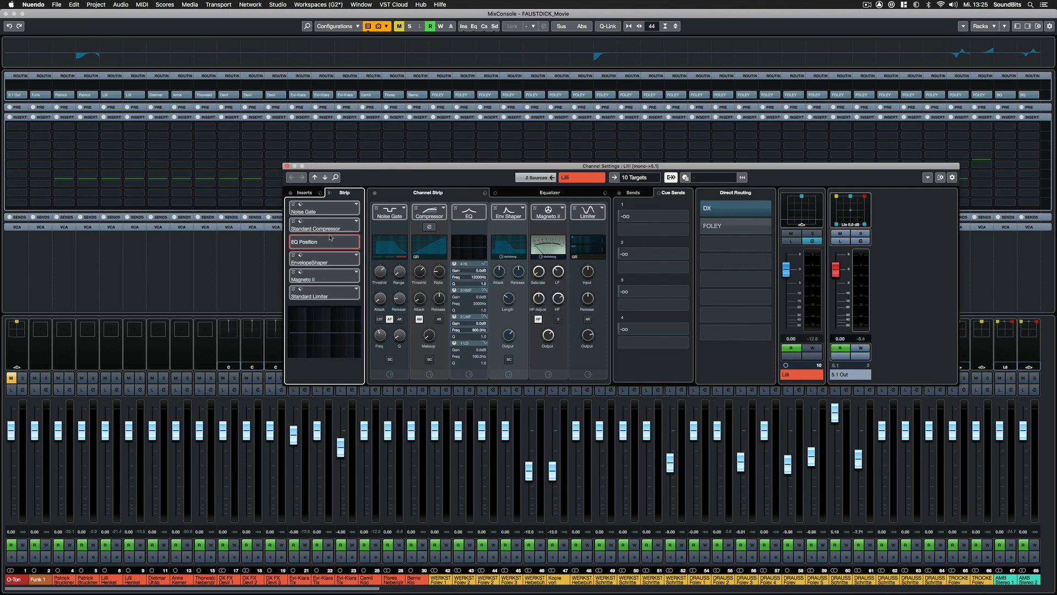
Move the EQ to the last position of the channel strip, after Standard Limiter, and toggle the strip's order relative to the inserts
left_click_drag(331, 240, 283, 247)
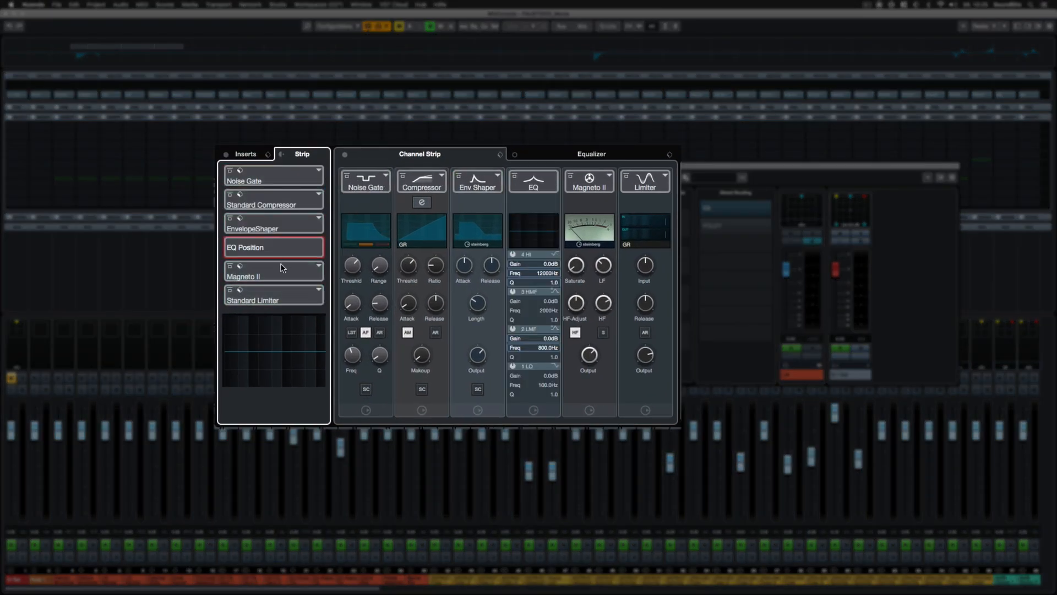
left_click_drag(283, 301, 283, 304)
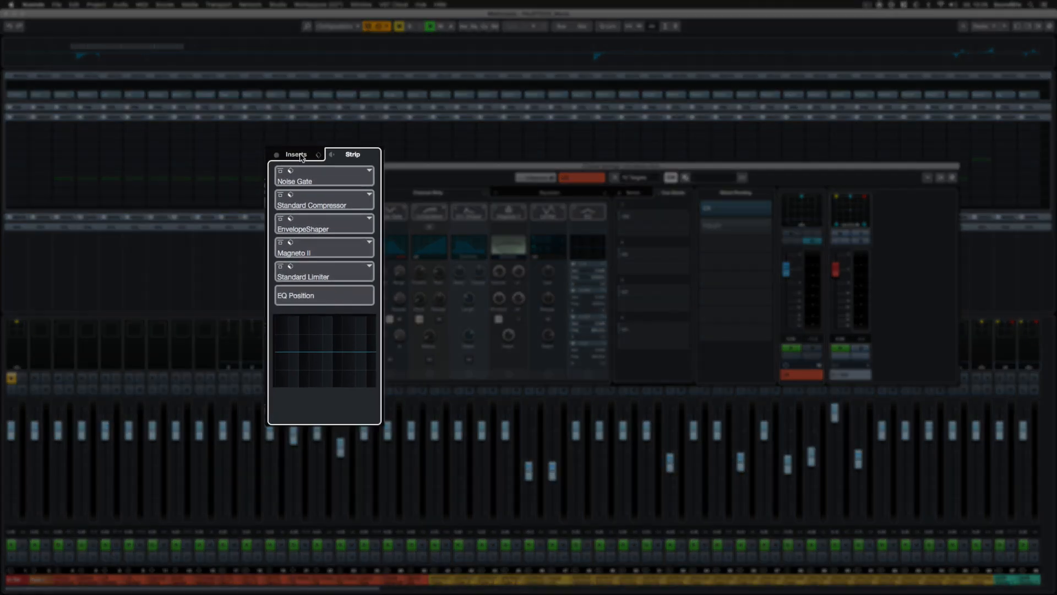
left_click(332, 156)
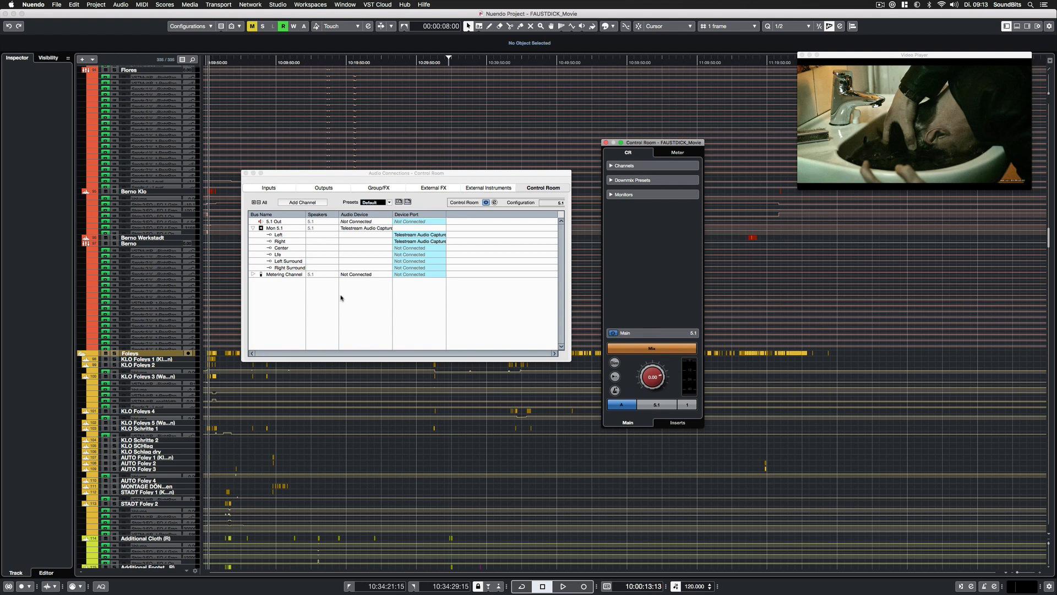
List the channel types that can be added to the Control Room in the Audio Connections
left_click(339, 297)
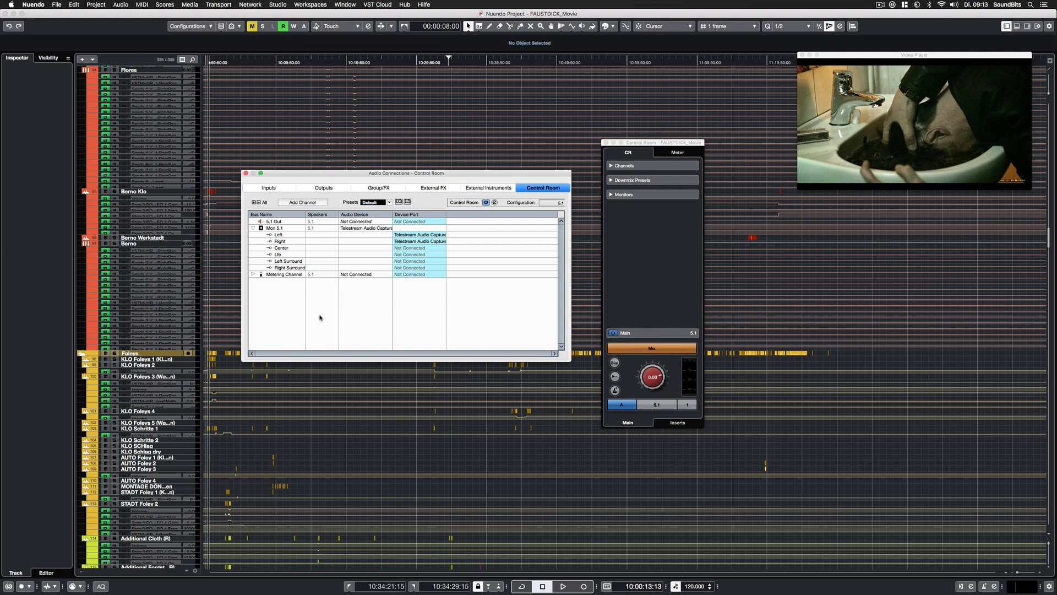
left_click(303, 203)
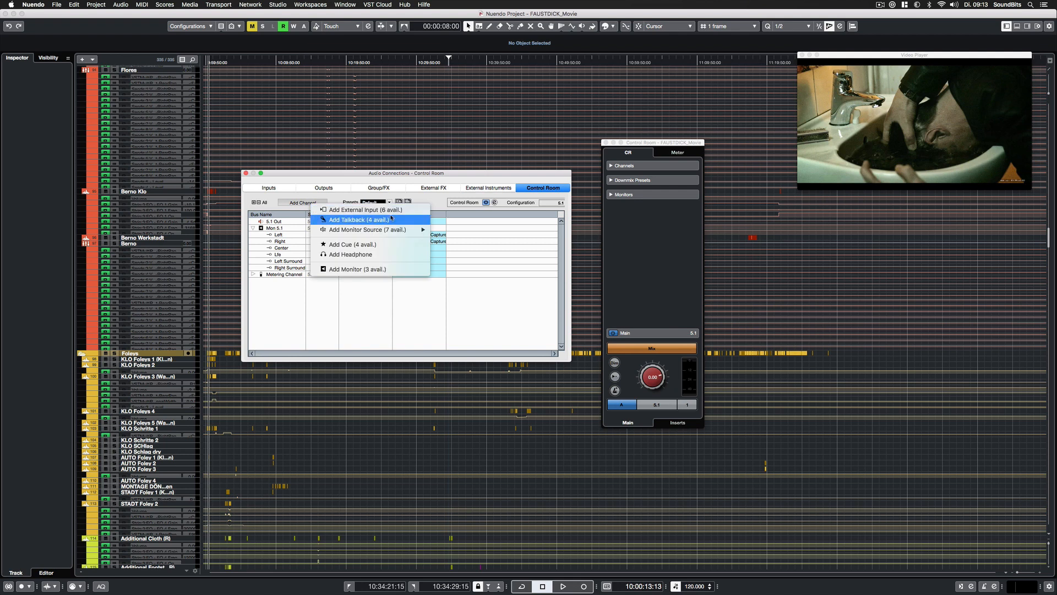
mouse_move(407, 234)
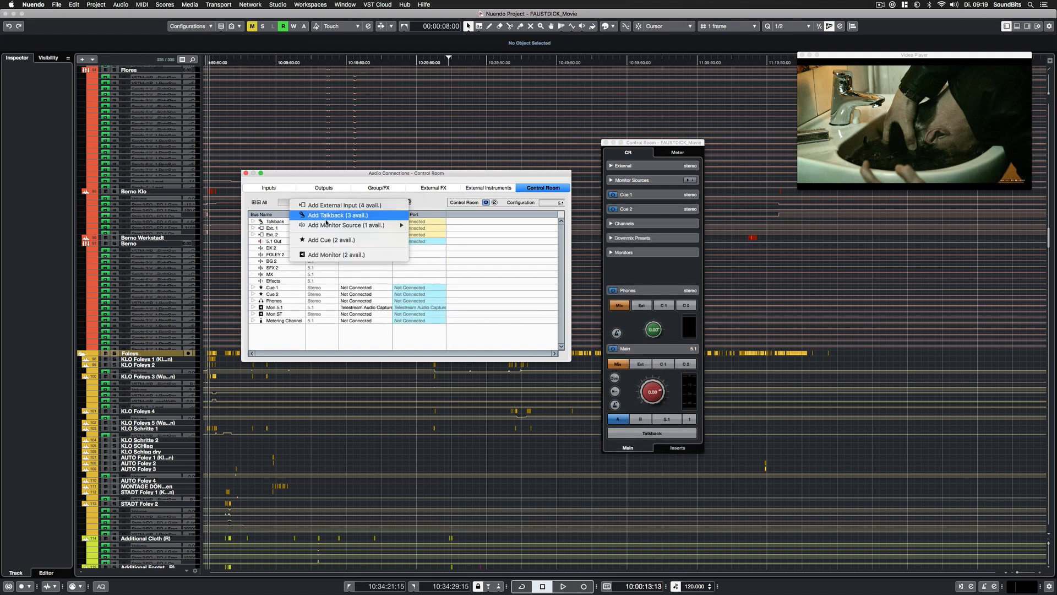
Start adding a Control Room monitor and browse its available speaker configurations, including the additional and other formats
left_click(339, 255)
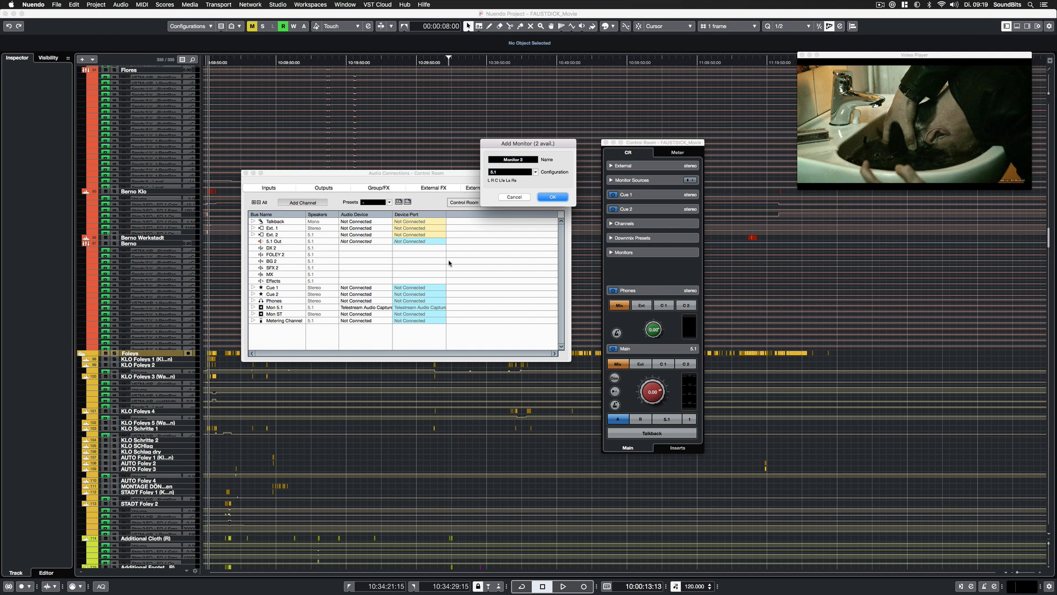
left_click(535, 172)
mouse_move(520, 221)
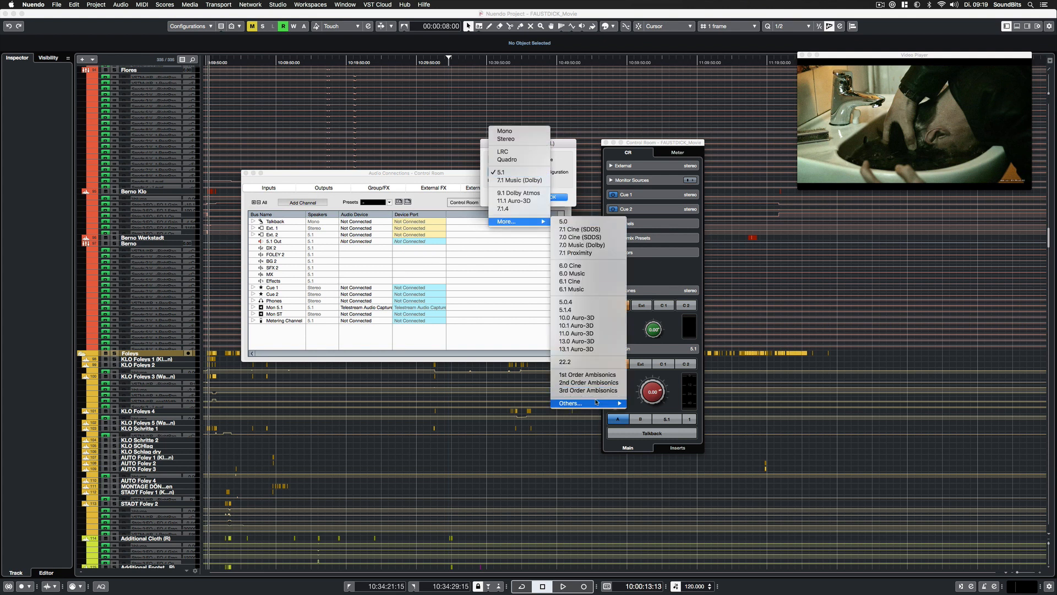
mouse_move(584, 403)
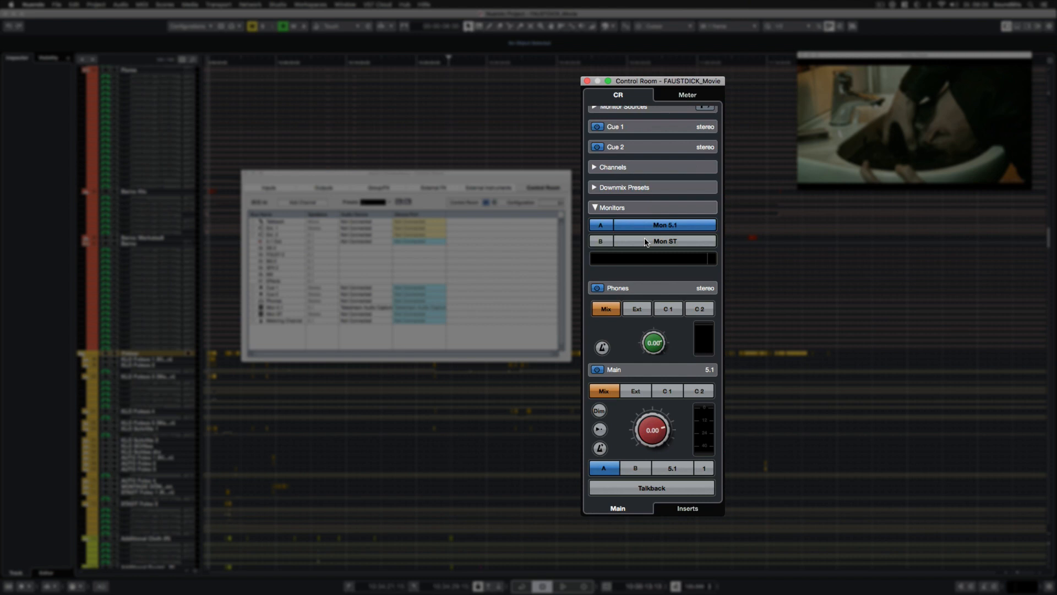
Switch the Control Room monitors back and forth between Mon 5.1 and Mon ST
left_click(645, 239)
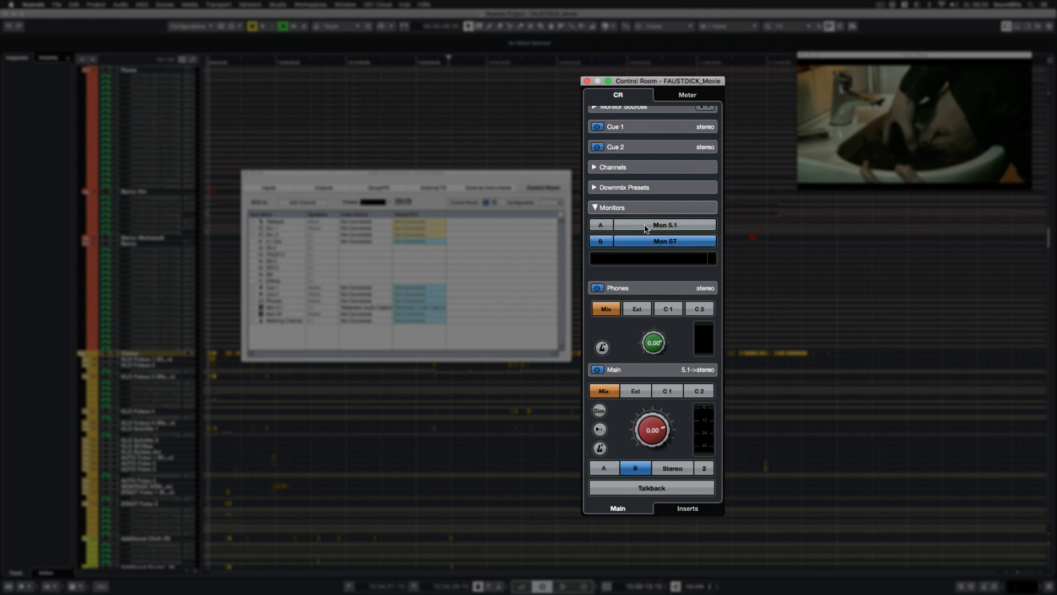
left_click(646, 227)
left_click(651, 241)
left_click(657, 229)
left_click(659, 243)
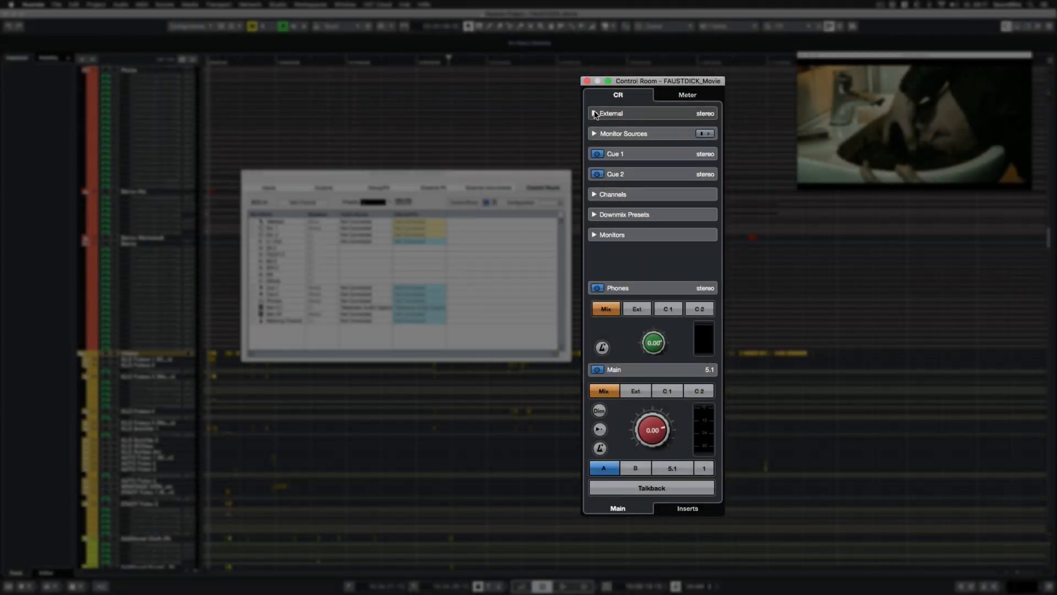
List the inputs in the Control Room's External section and try Ext as the Phones source
left_click(595, 114)
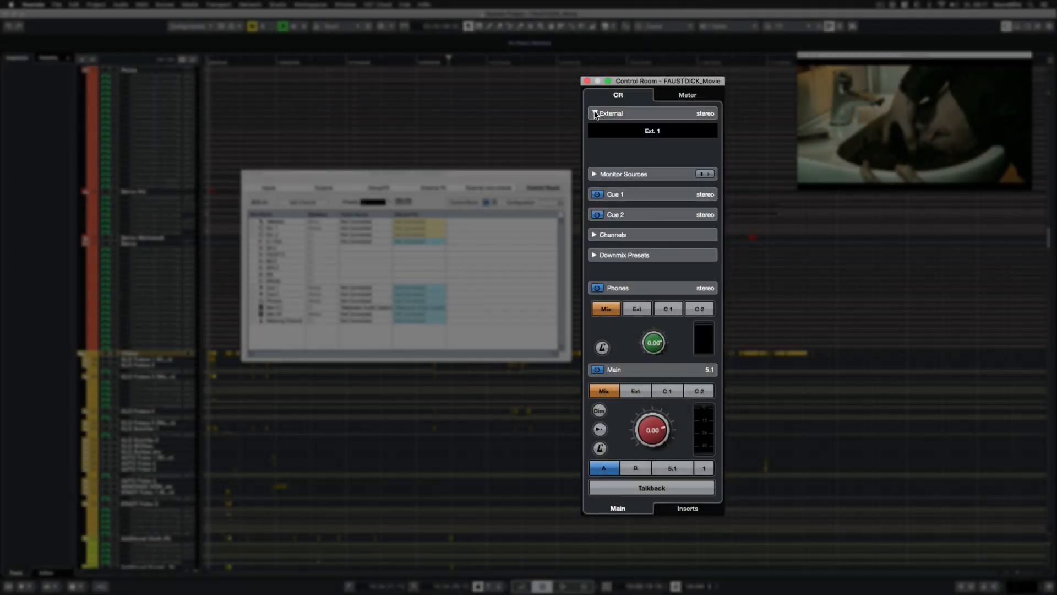
left_click(632, 128)
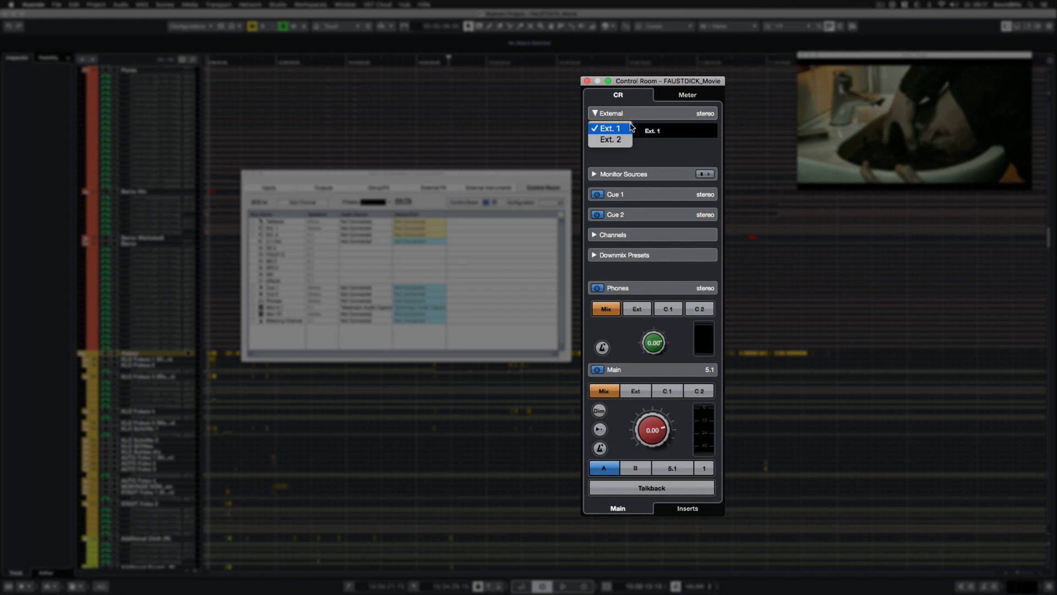
left_click(649, 127)
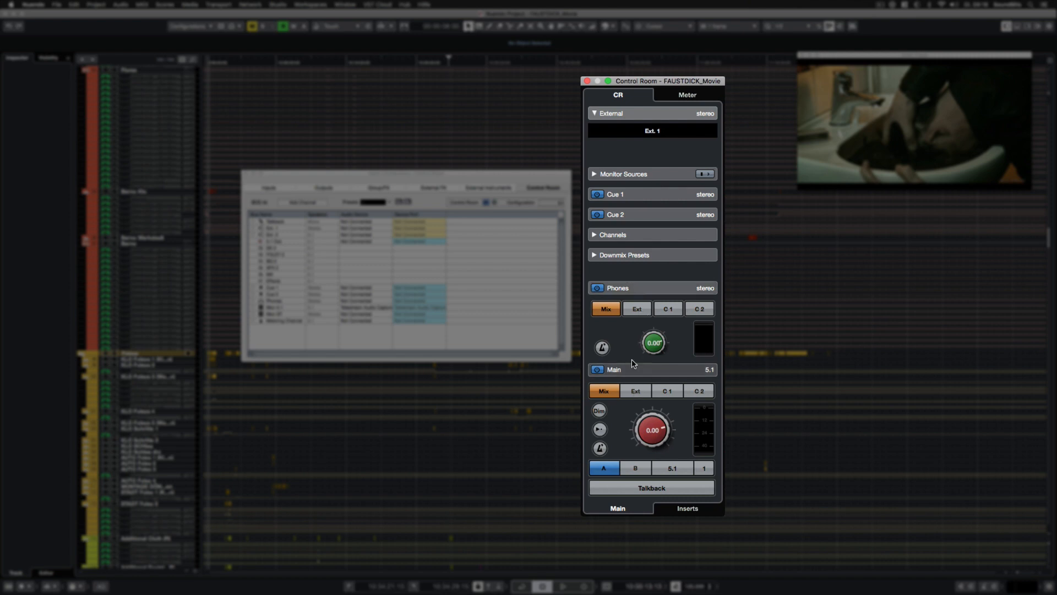
left_click(638, 311)
left_click(639, 312)
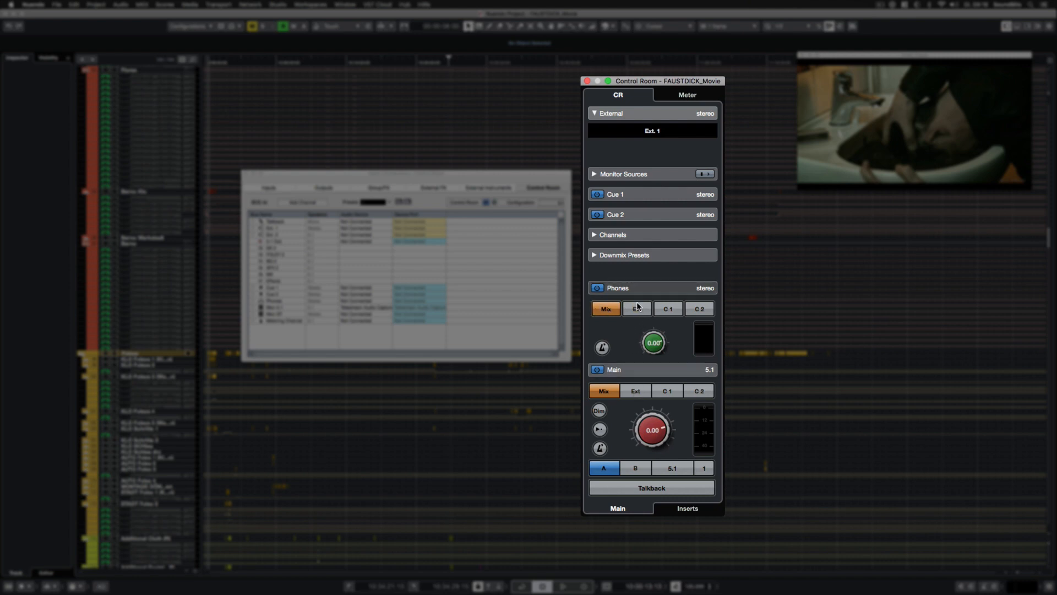
Show the Monitor Sources section and switch the monitored source through DX 2, FOLEY 2 and SFX 2
left_click(594, 134)
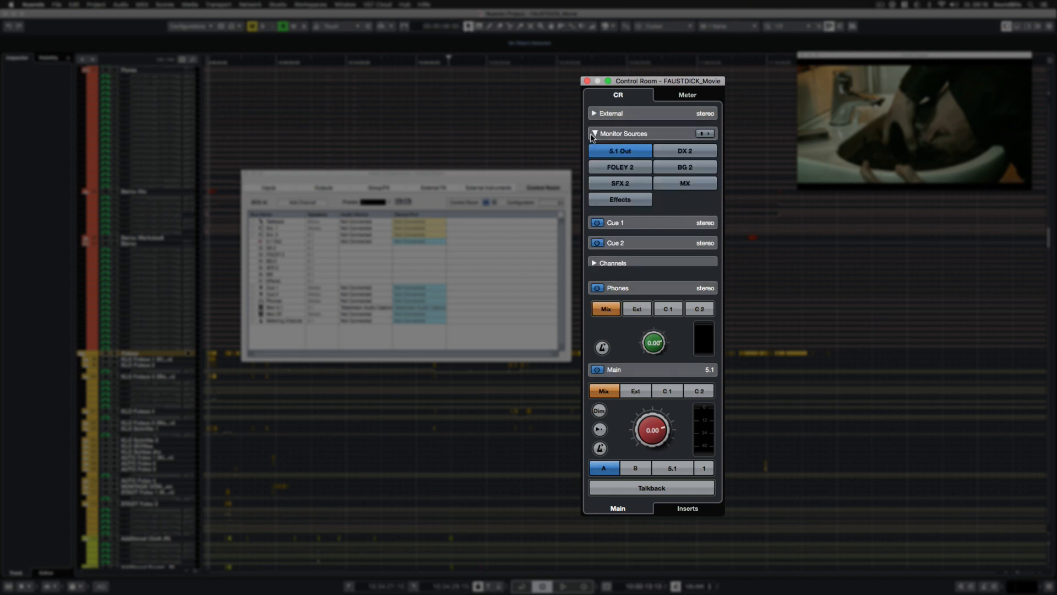
left_click(660, 150)
left_click(642, 171)
left_click(634, 184)
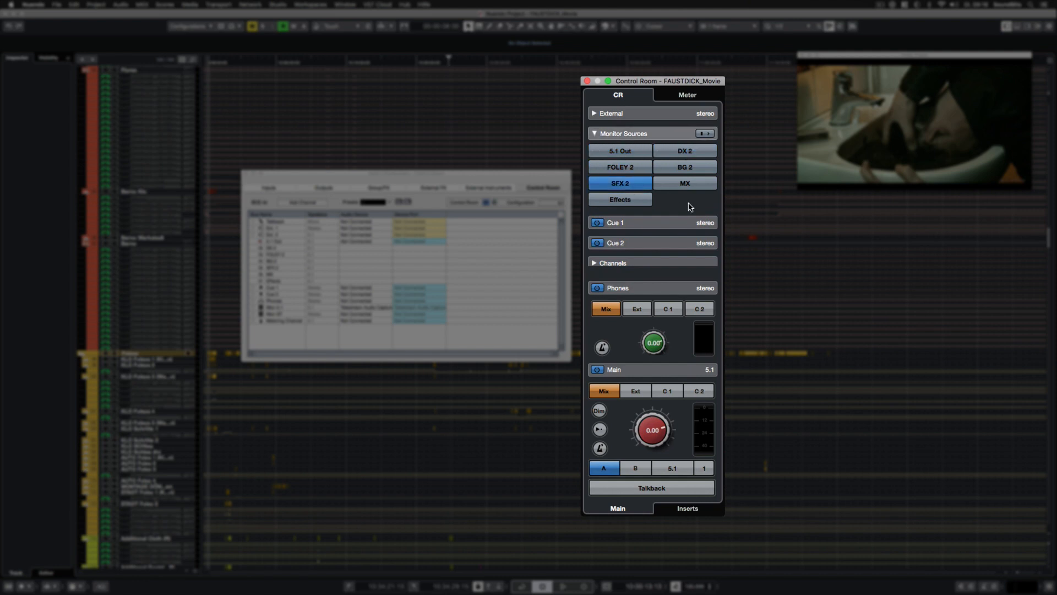
Enable selection of several monitor sources at once and toggle DX 2 and 5.1 Out
left_click(705, 133)
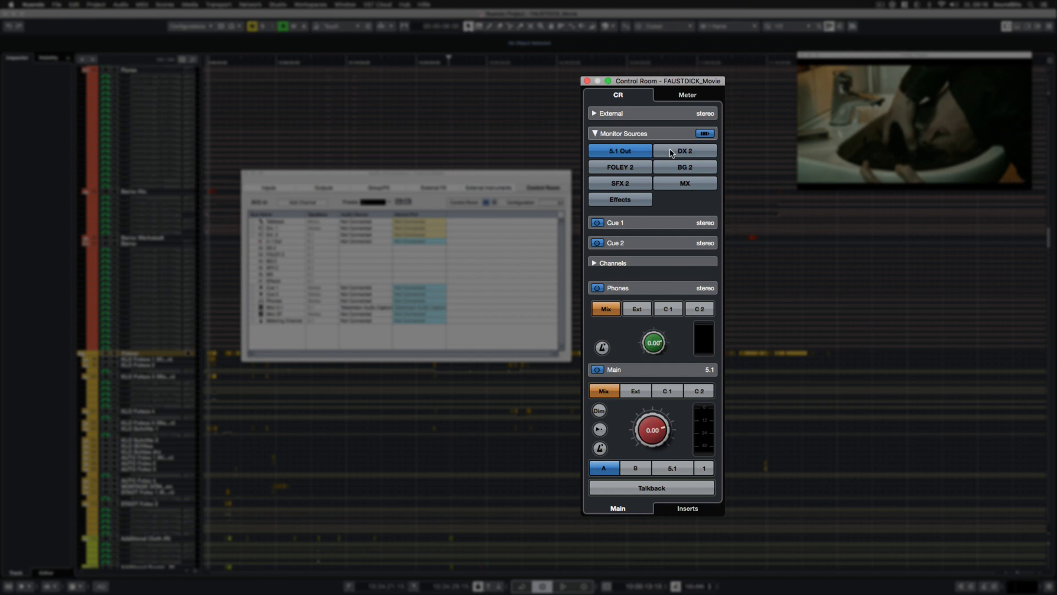
left_click(667, 147)
left_click(626, 157)
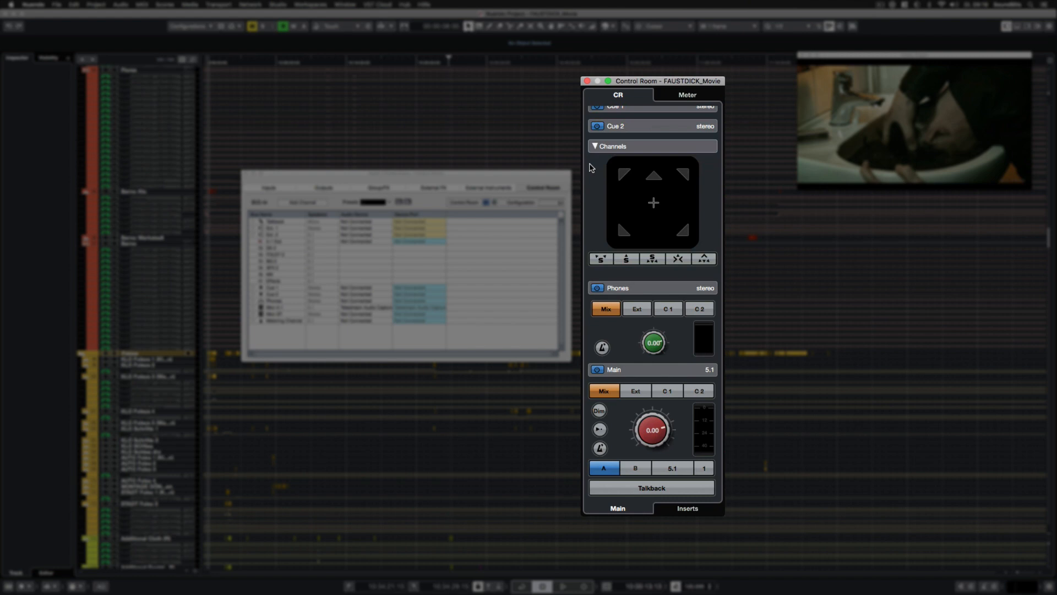
Solo the front left, centre and front right speakers in the Channels section, and toggle the rear left speaker's solo on and off
left_click(624, 175)
left_click(654, 177)
left_click(683, 173)
left_click(623, 232)
left_click(623, 232)
Toggle the left/right front solo preset and the next two speaker solo presets on and off
left_click(606, 257)
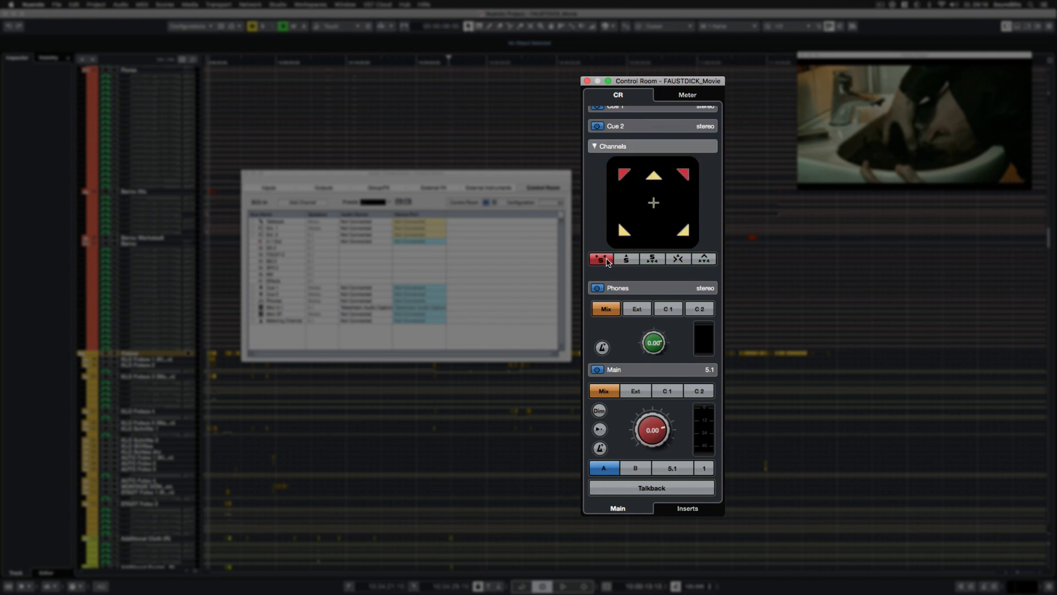
left_click(606, 260)
left_click(631, 260)
left_click(632, 260)
left_click(647, 260)
left_click(647, 259)
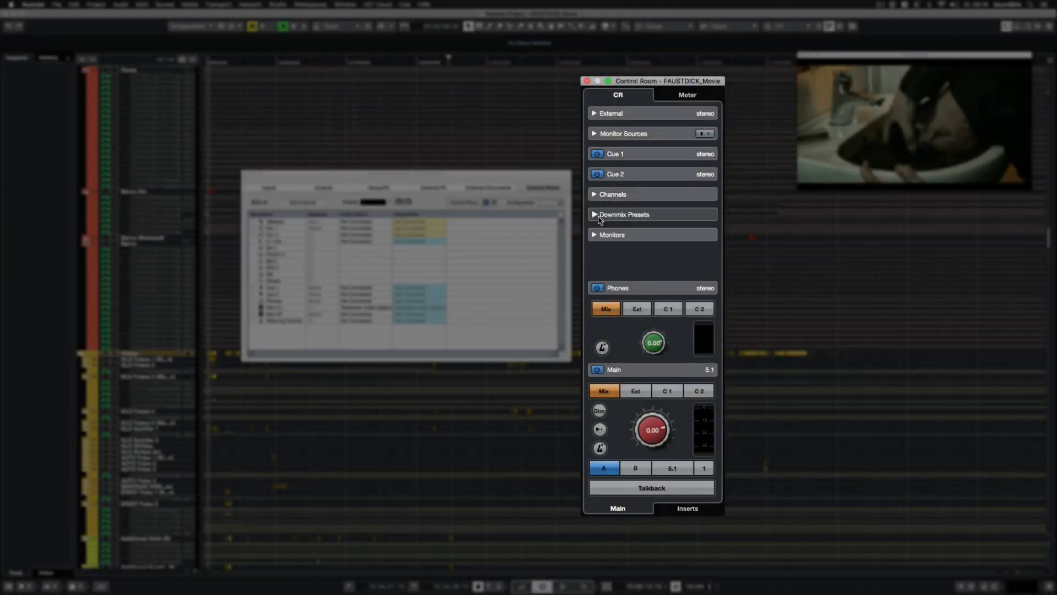
Show the Downmix Presets section and switch the downmix to Stereo and to Mono
left_click(595, 215)
scroll(598, 219, "down", 2)
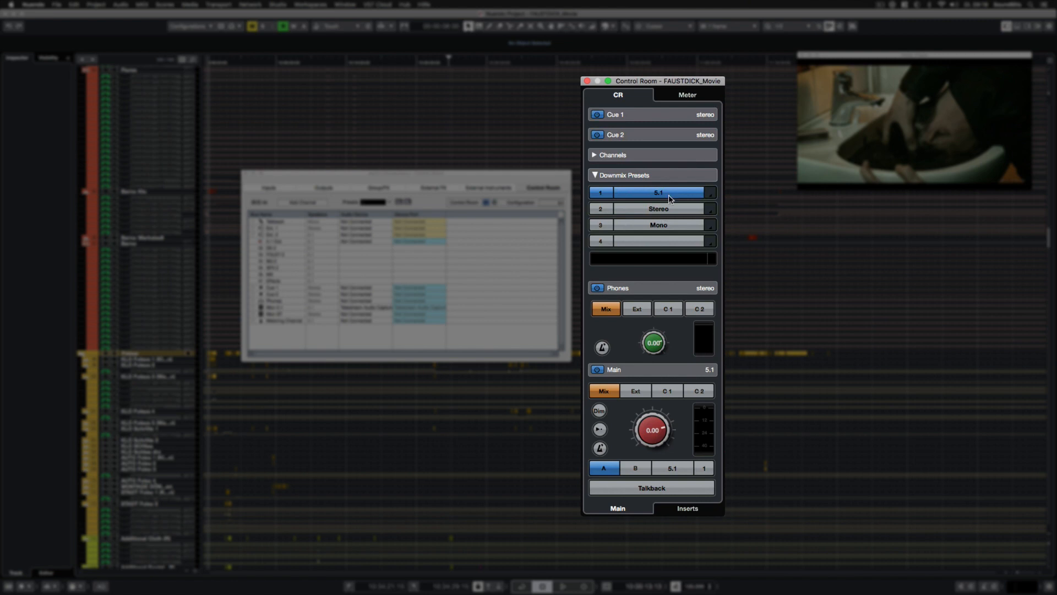
left_click(636, 207)
left_click(674, 230)
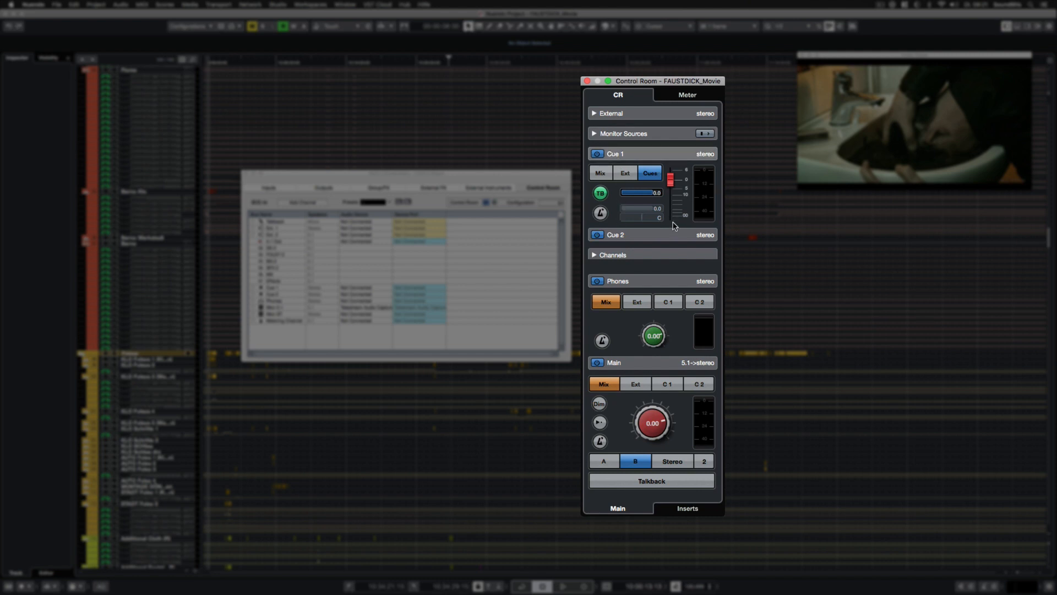
Show the Cue 2 settings and try Ext and Mix as its source
left_click(675, 233)
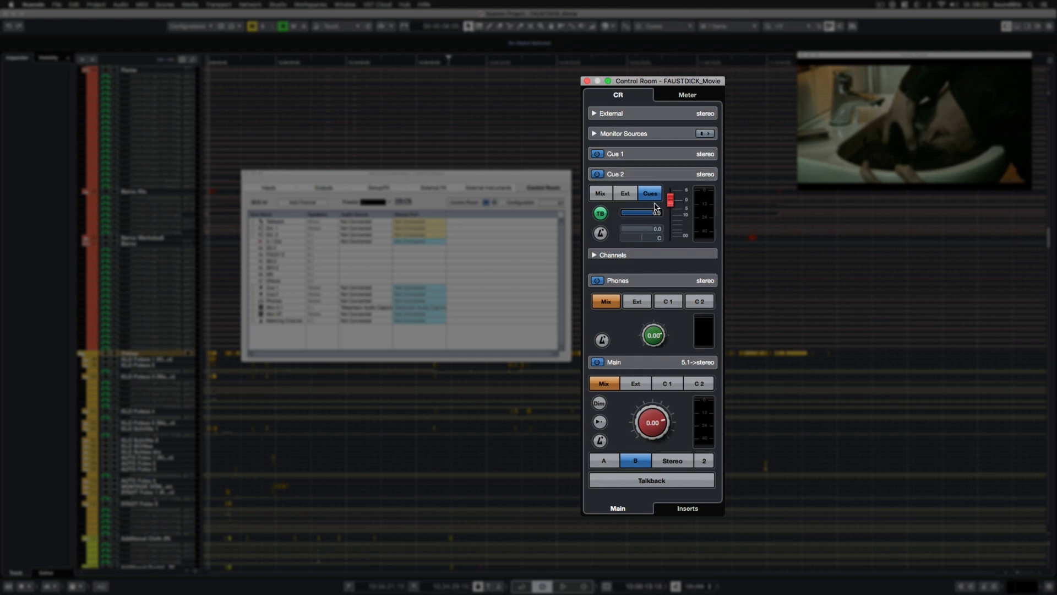
left_click(625, 194)
left_click(606, 197)
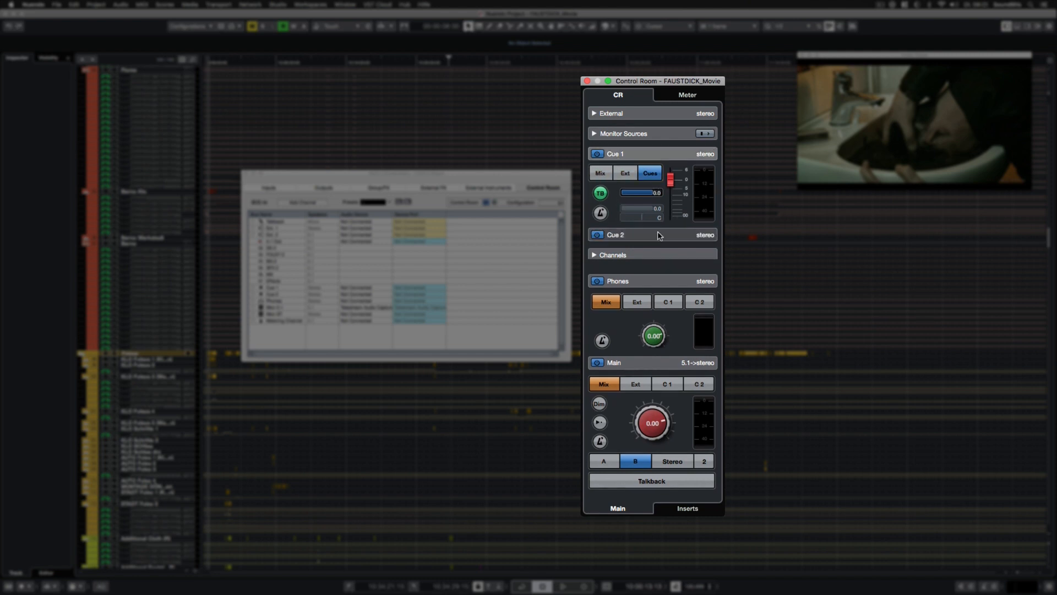
Adjust Cue 1's fader, set its talkback level to -0.5 and click level to -0.4, and toggle its metronome click on and off
left_click(601, 213)
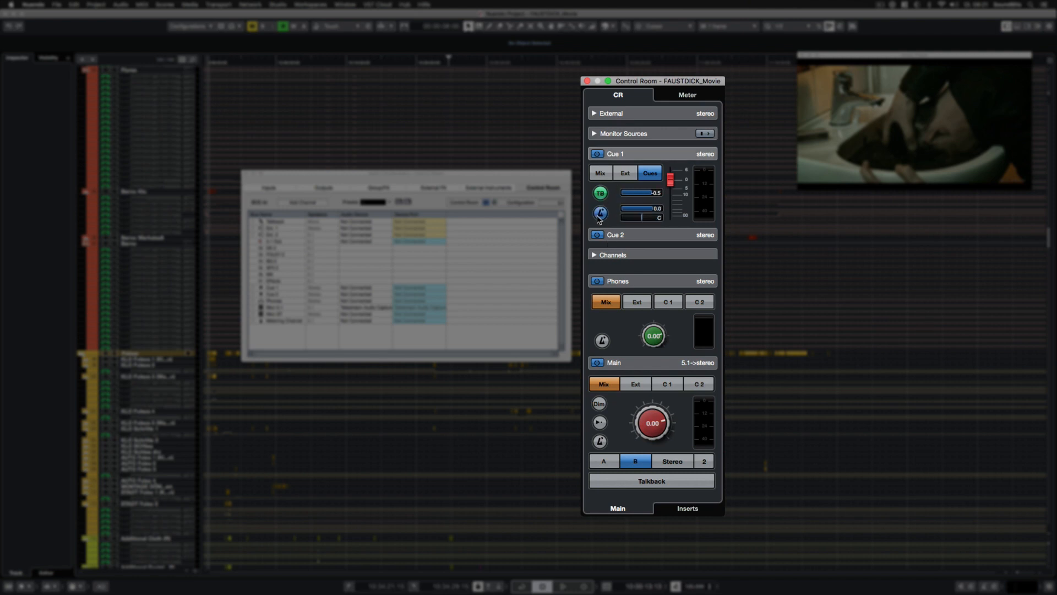
mouse_move(631, 209)
left_mouse_down()
mouse_move(623, 240)
mouse_move(630, 220)
left_mouse_up()
left_click(601, 213)
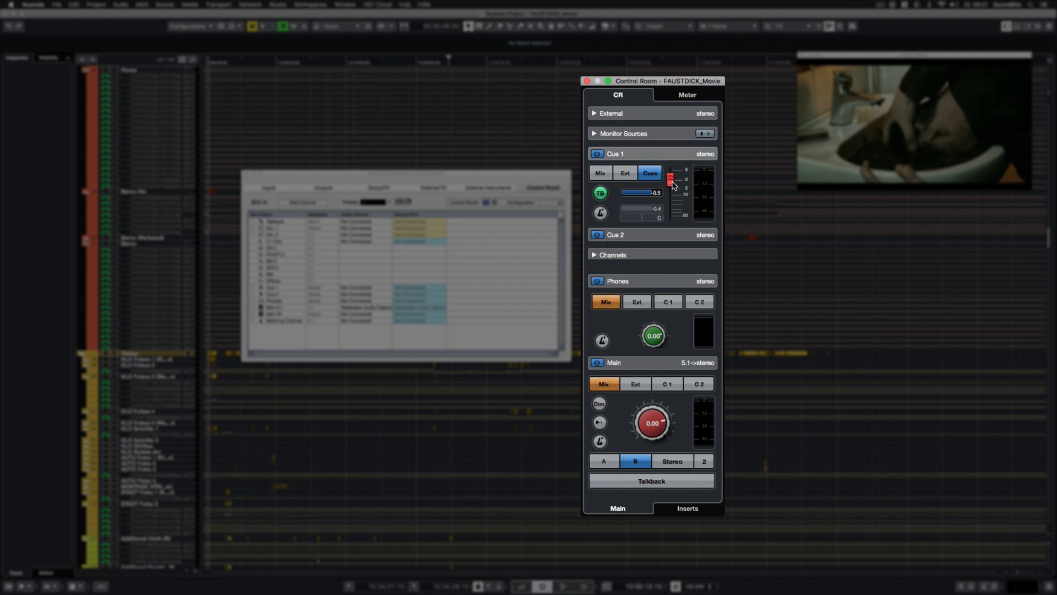
left_click_drag(670, 181, 674, 186)
Switch talkback on and off, and show the Cue 2 settings and the Main section's Click, Talk Dim and Listen settings
left_click(635, 483)
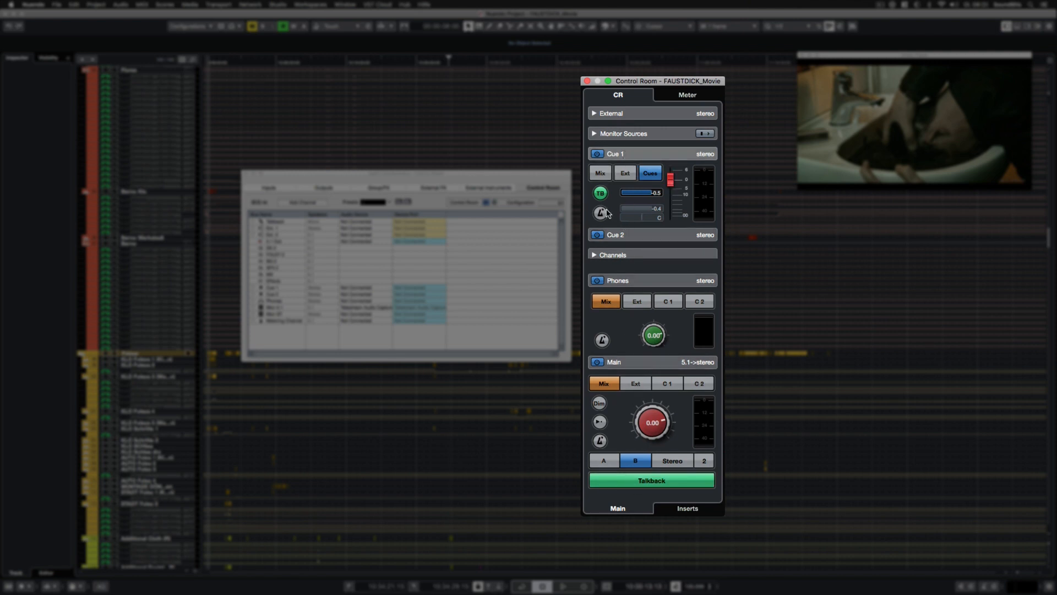
left_click(637, 482)
left_click(634, 236)
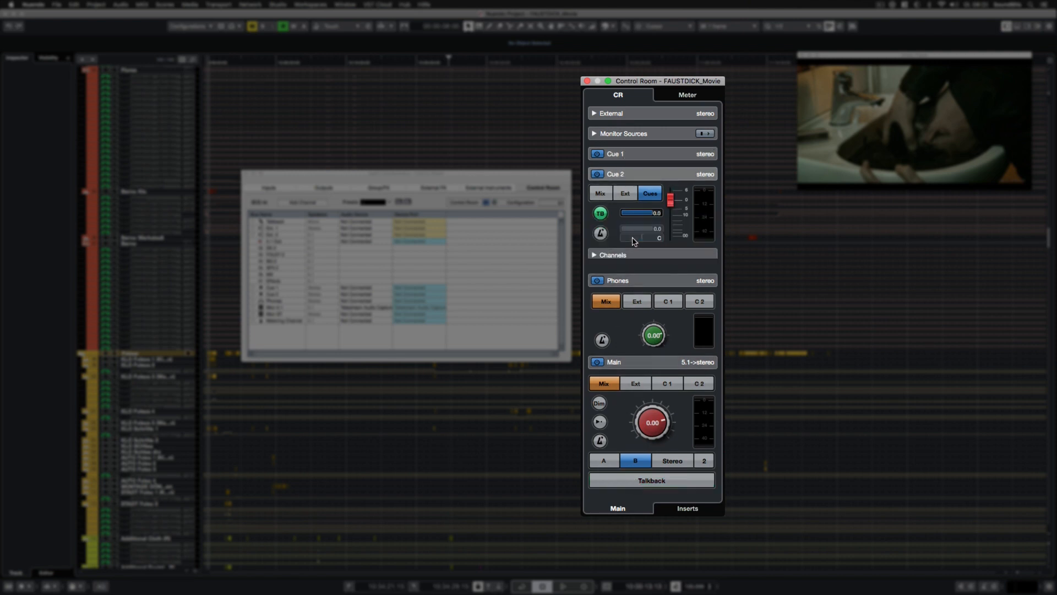
left_click(629, 362)
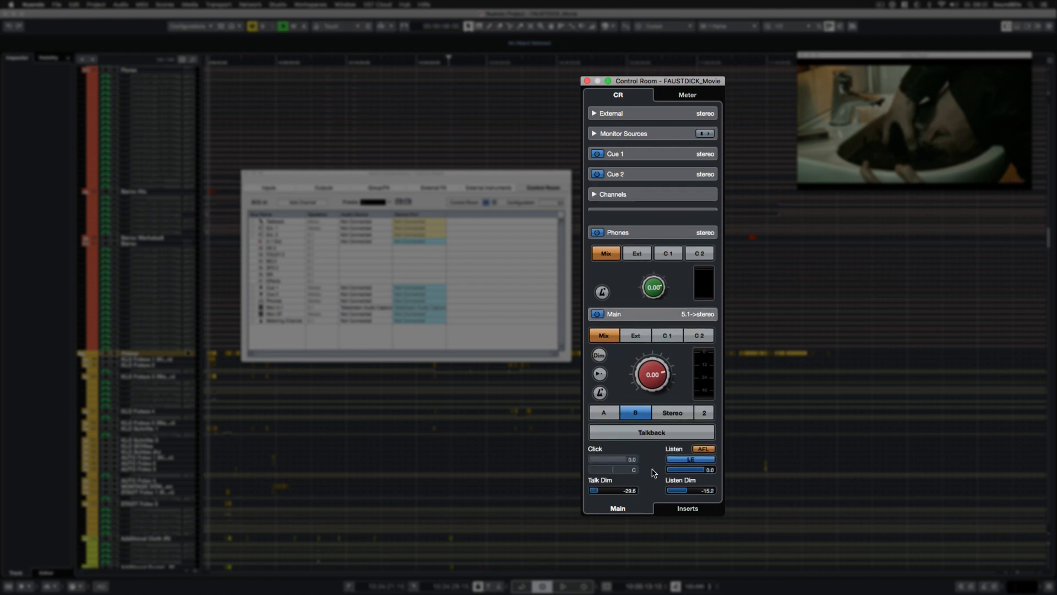
Adjust the Main section's Talk Dim level and show the channels' Cue 1 and Cue 2 sends in the MixConsole
left_click_drag(637, 487, 635, 487)
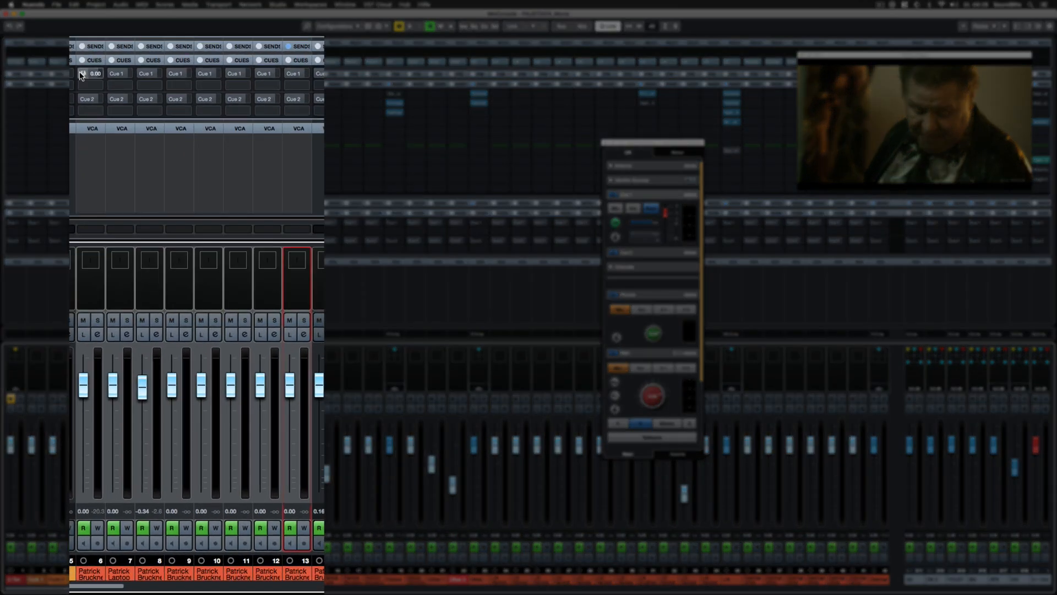
left_click(121, 223)
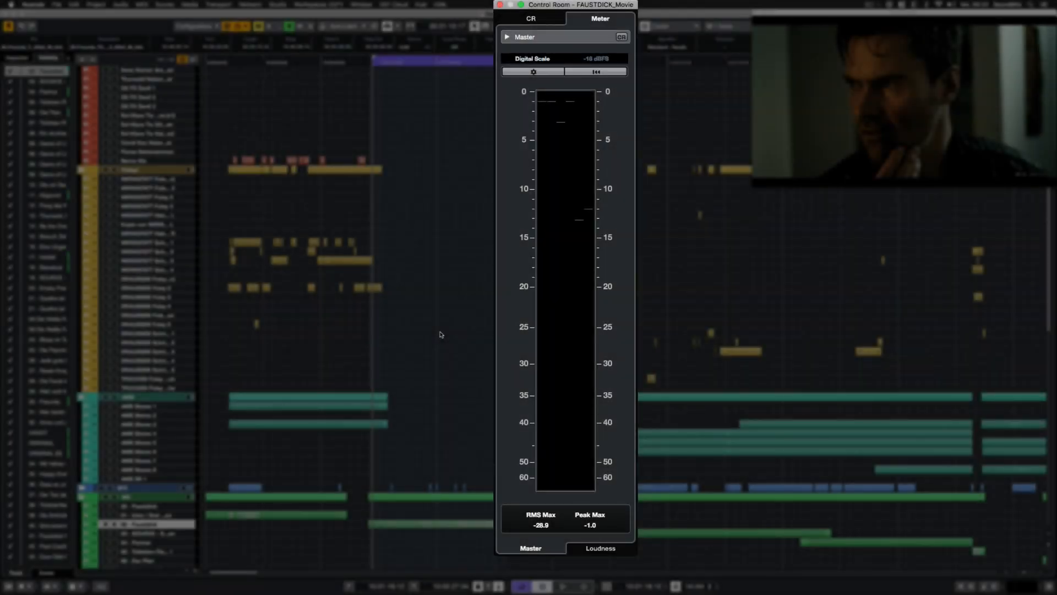
Start playback and show the scales available for the Control Room's Master meter
key("space")
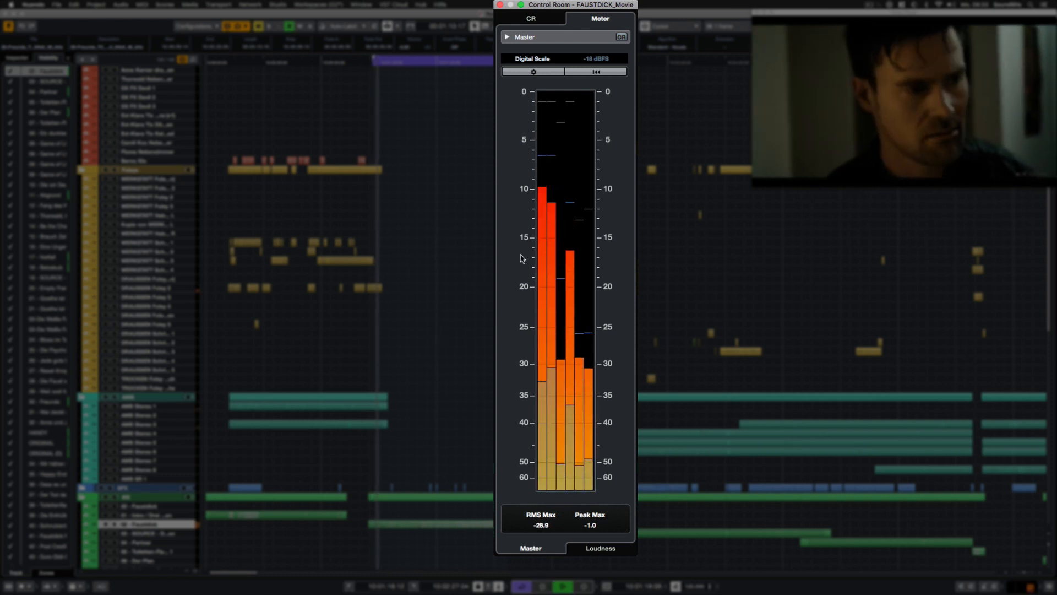
left_click(534, 59)
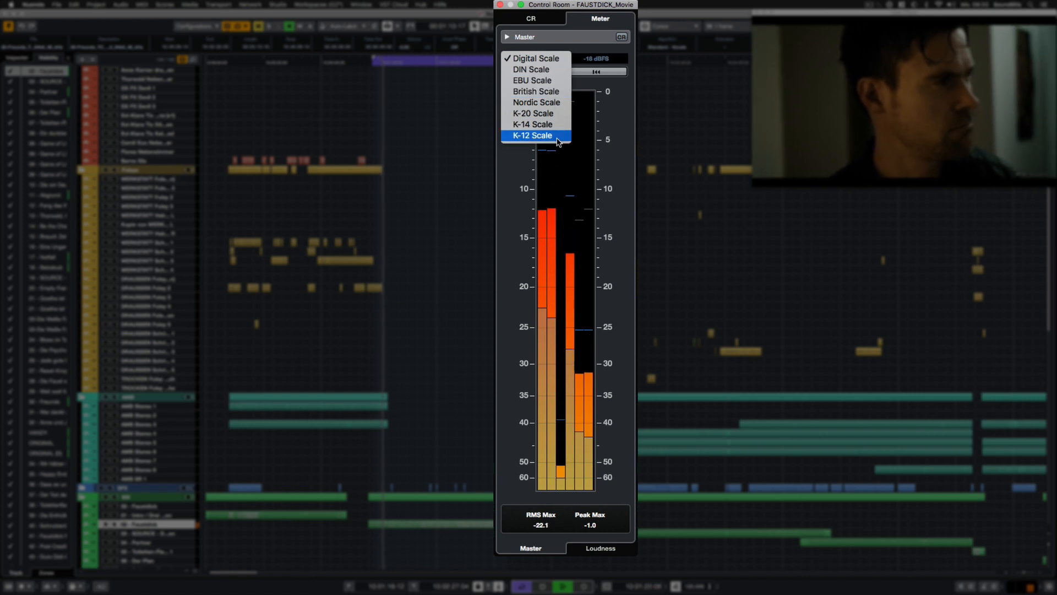
left_click(610, 138)
Show the Meter Settings, and display and hide the Control Room controls beneath the Master meter
left_click(540, 73)
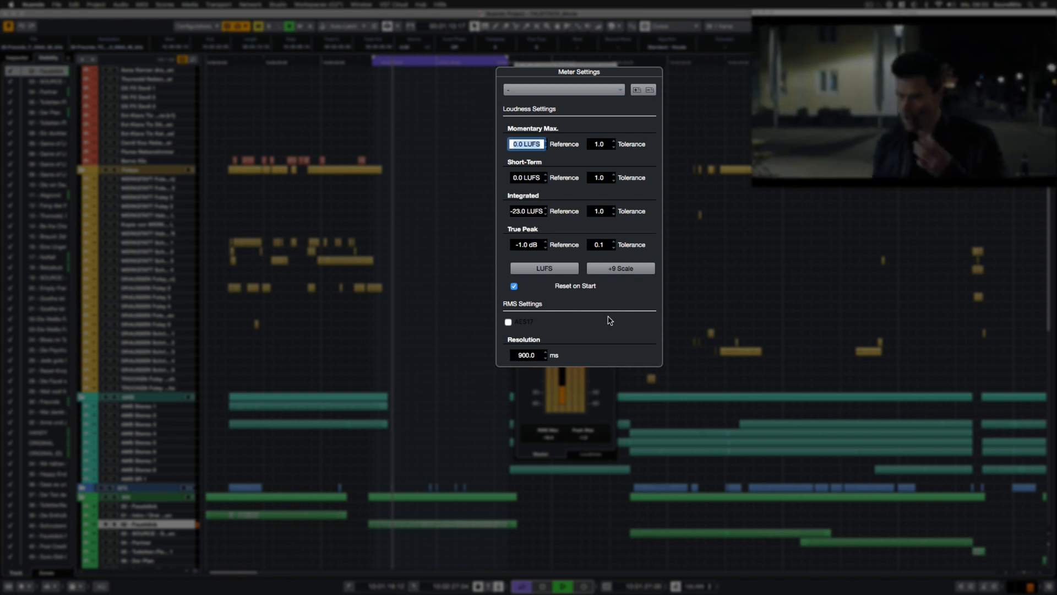
left_click(528, 63)
left_click(623, 39)
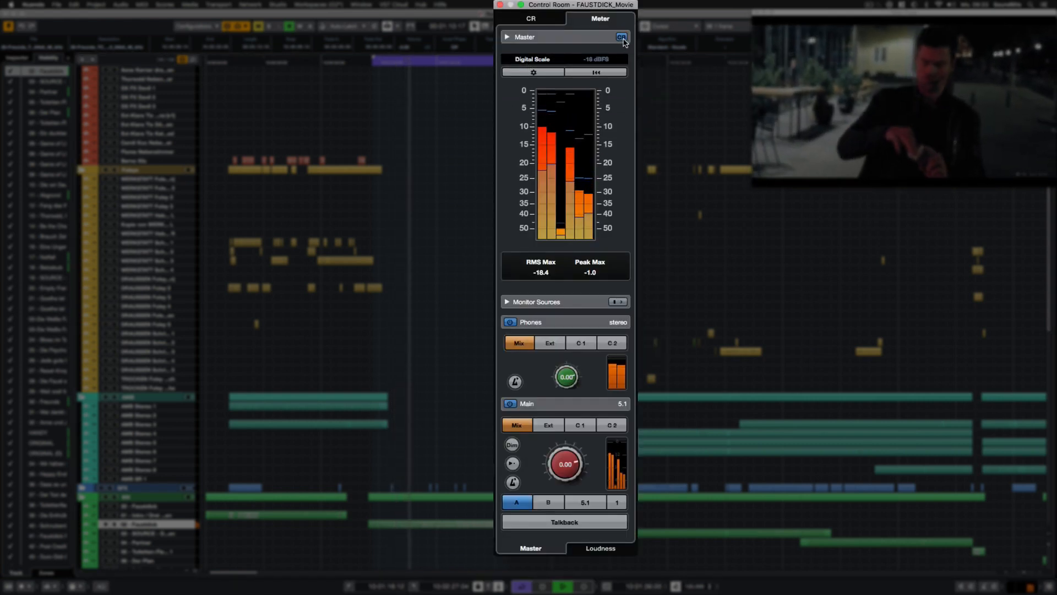
left_click(622, 38)
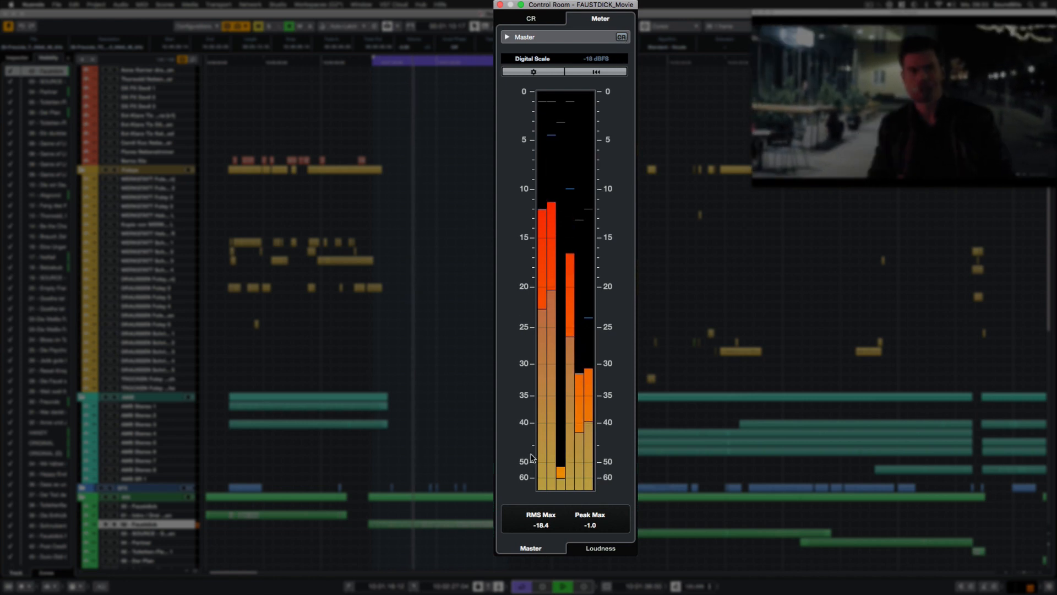
Start a loudness measurement, switch its unit to LU and back to LUFS, and open the loudness settings
left_click(596, 549)
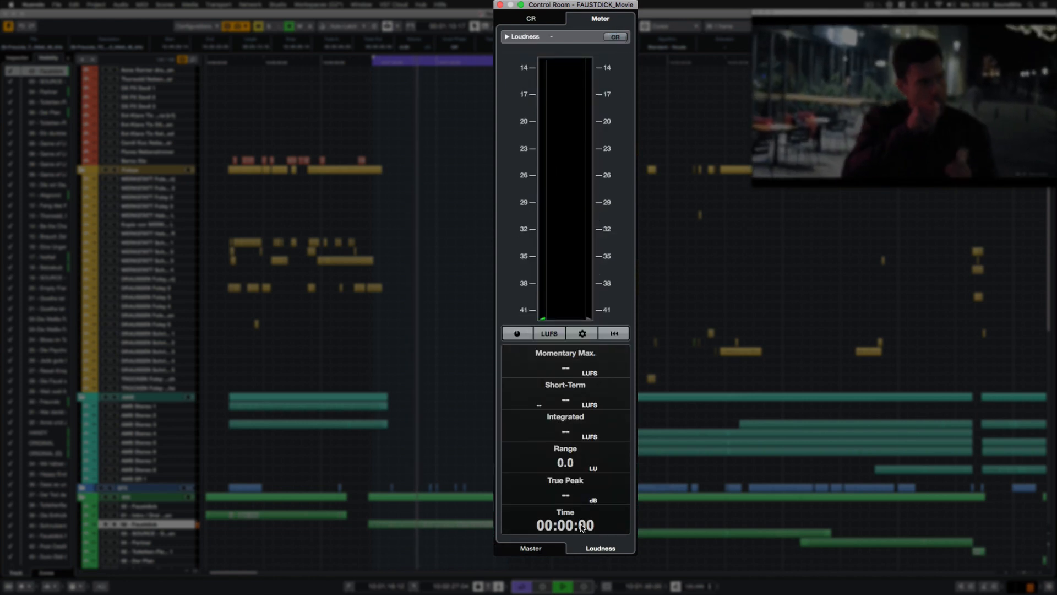
left_click(525, 336)
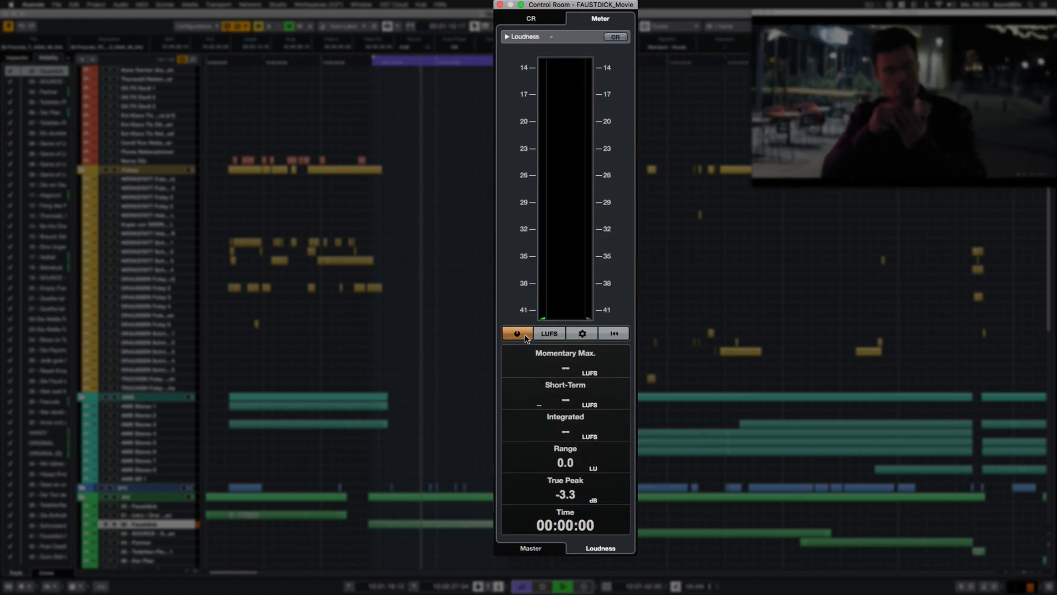
left_click(557, 334)
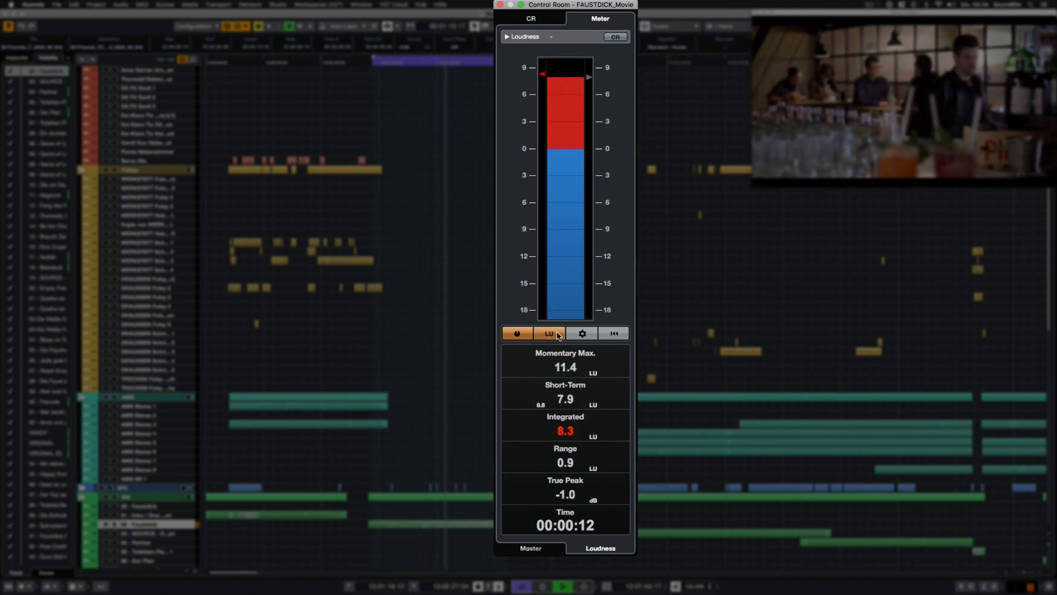
left_click(558, 335)
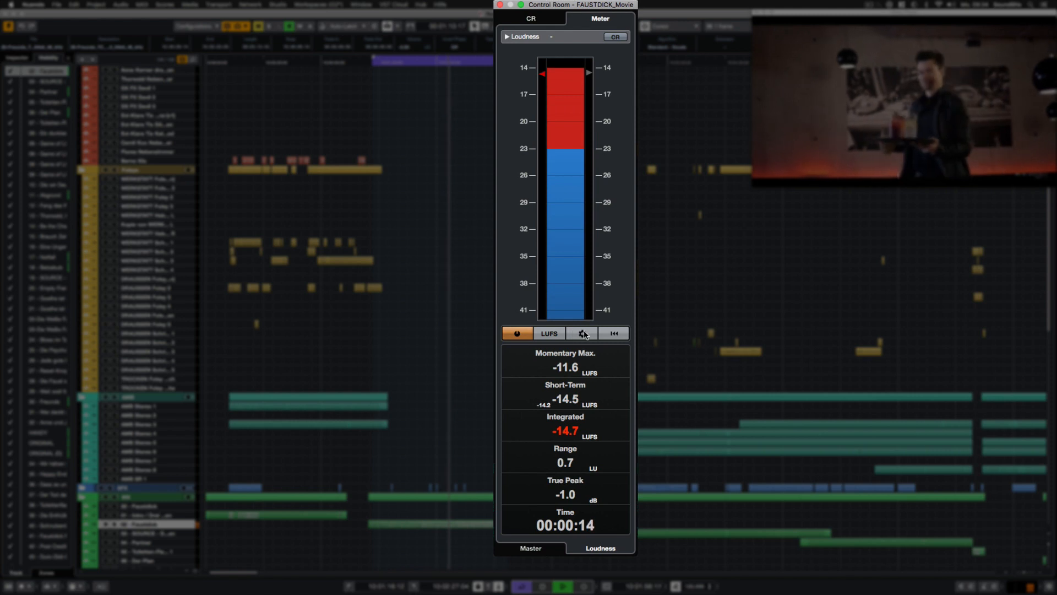
left_click(574, 333)
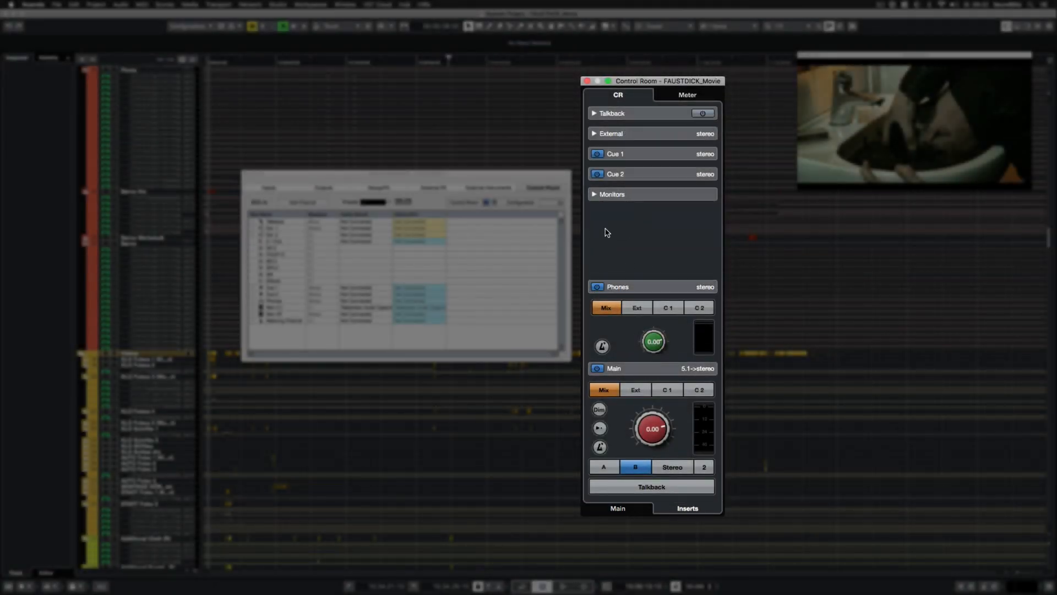
Expand and collapse the Talkback and External insert sections of the Control Room
left_click(593, 113)
left_click(593, 113)
left_click(594, 132)
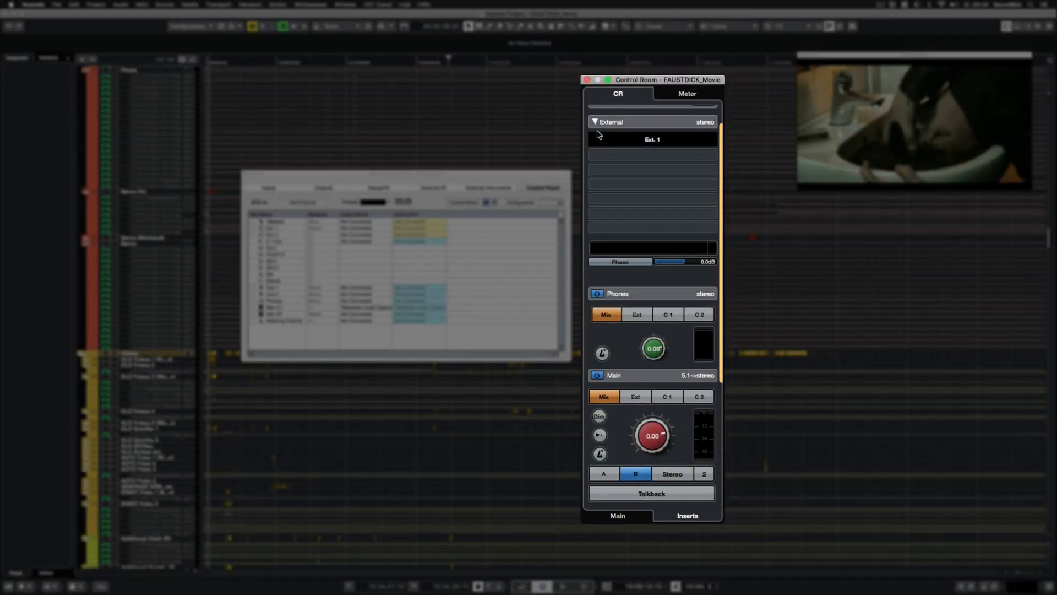
left_click(611, 120)
left_click(611, 123)
left_click(594, 120)
Show the insert slots of Cue 1, Cue 2, Phones and Monitors in the Control Room
left_click(605, 152)
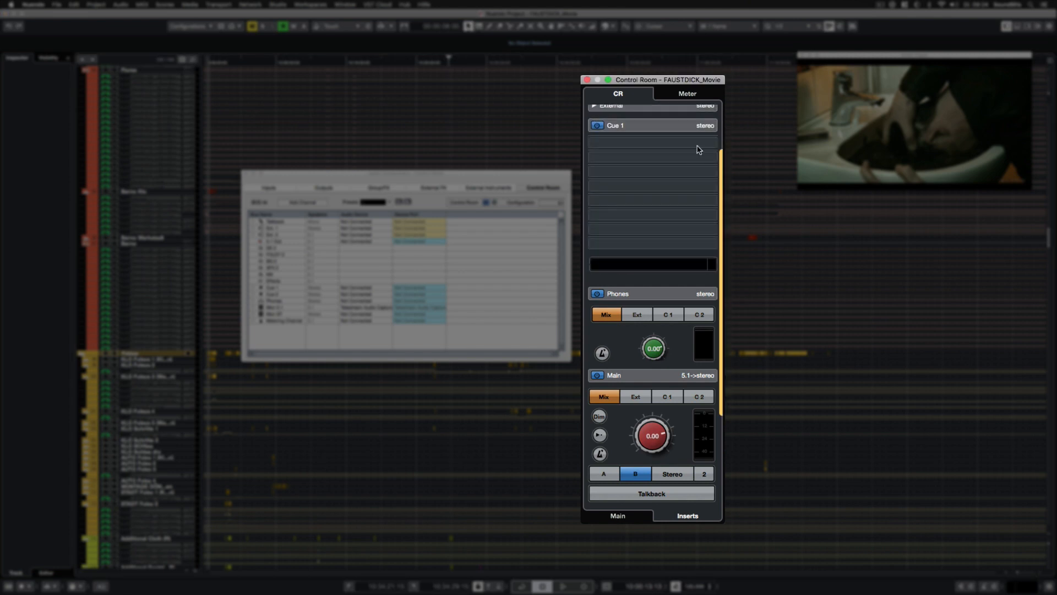
left_click(615, 125)
left_click(623, 173)
left_click(624, 126)
left_click(625, 192)
left_click(612, 118)
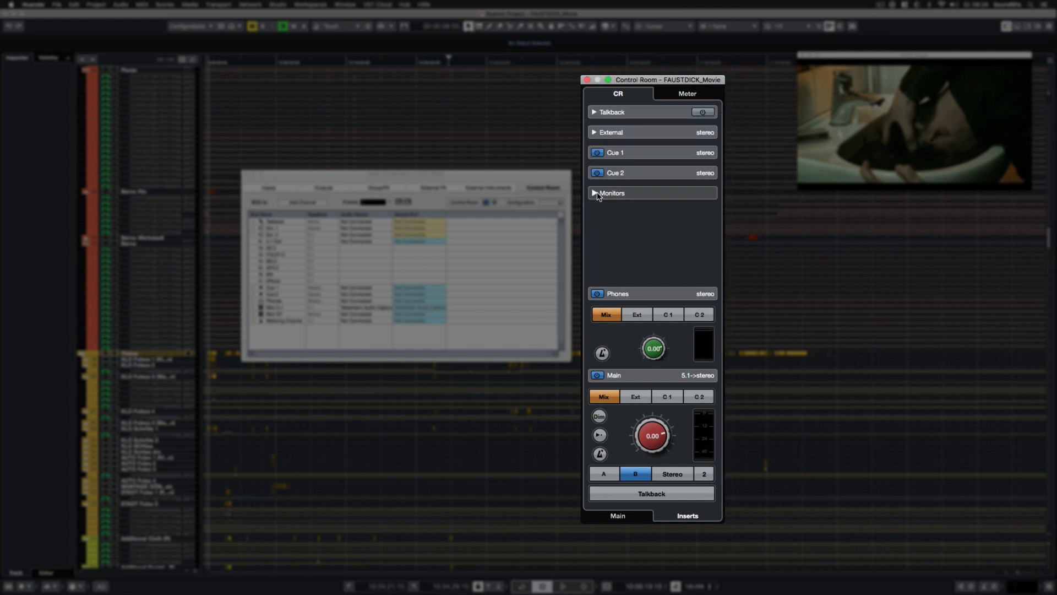
left_click(615, 293)
left_click(633, 193)
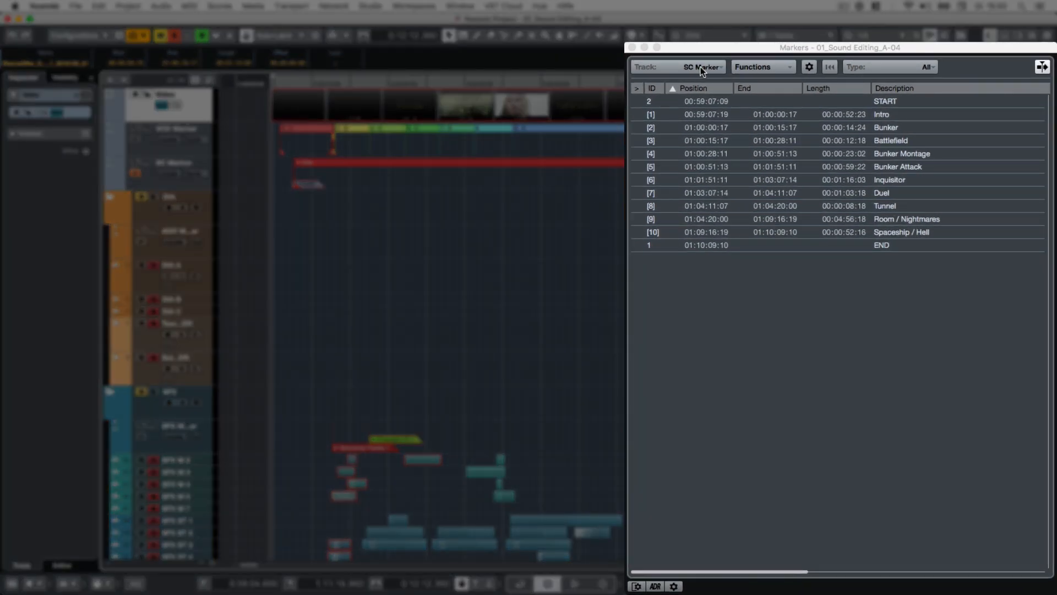
List the markers of the VCD Marker, SC Marker and ADR Marker tracks one after another in the Markers window
left_click(700, 67)
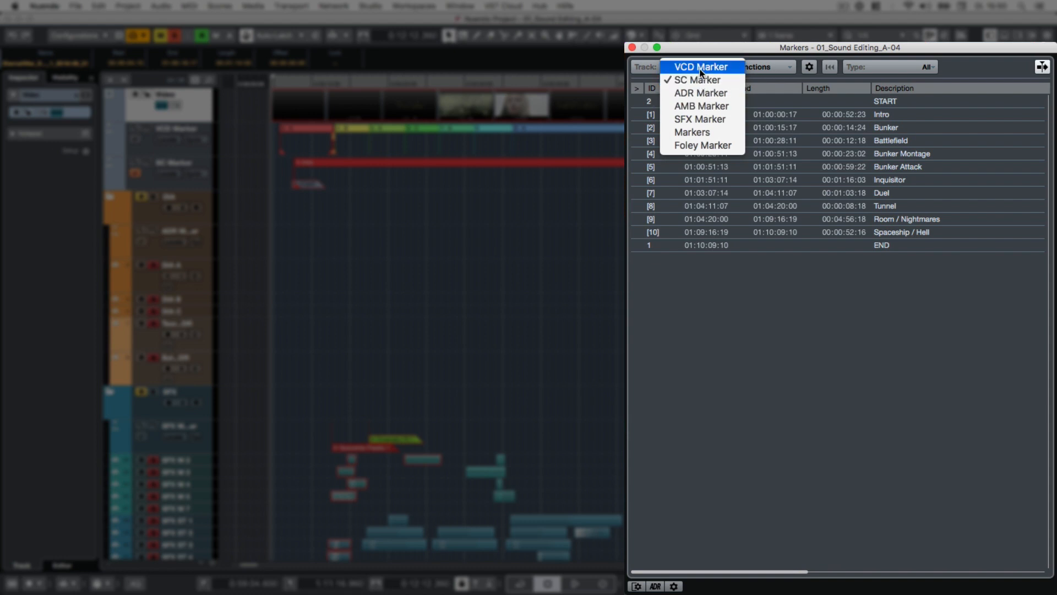
left_click(700, 71)
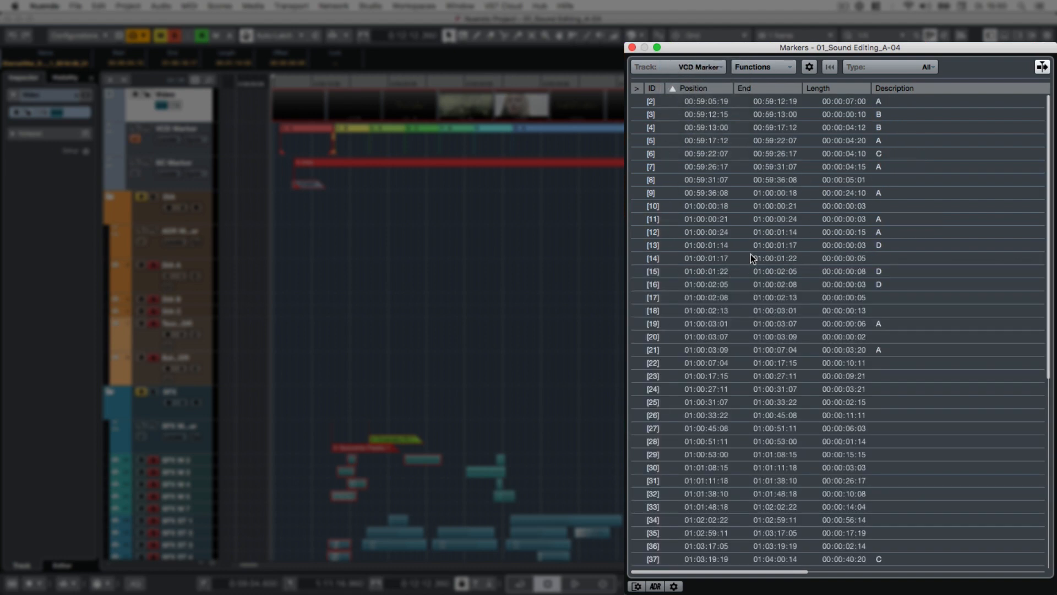
left_click(702, 67)
left_click(698, 80)
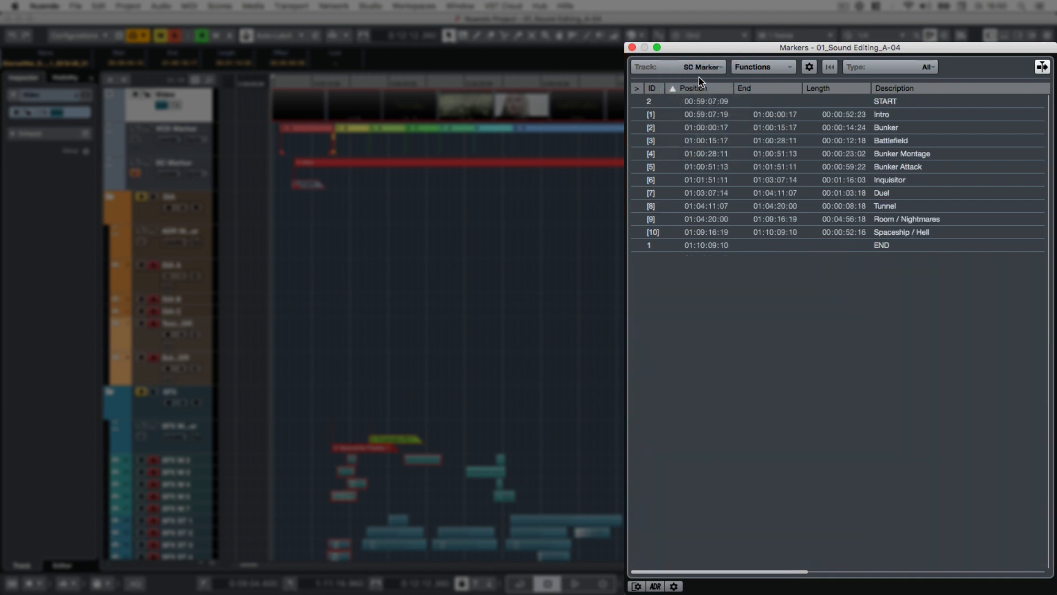
left_click(695, 70)
left_click(693, 93)
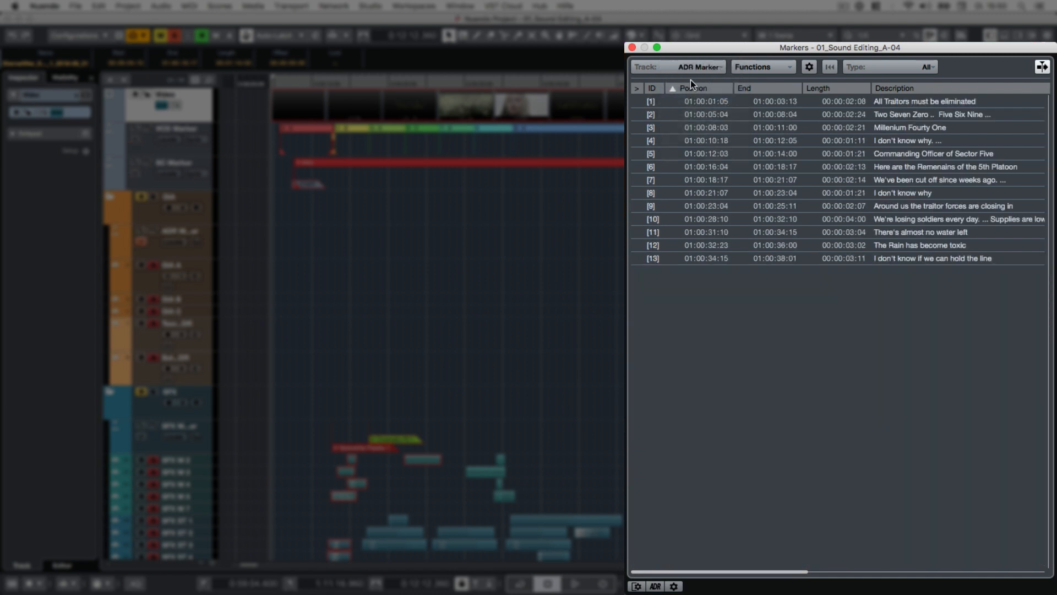
left_click(689, 70)
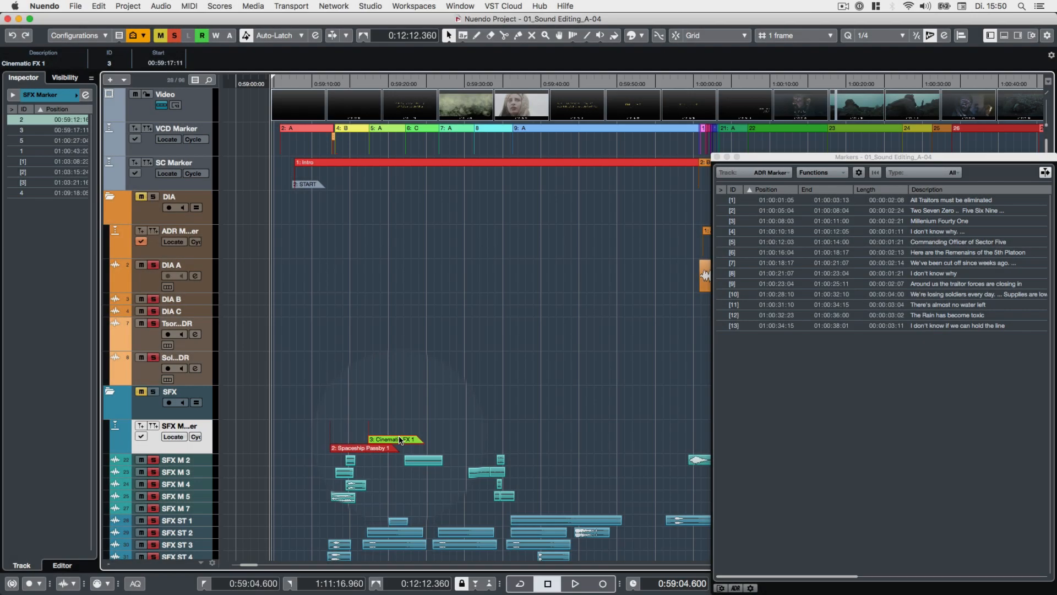
Select the Intro marker on the SC Marker track, and markers 2: A and 6: C on the VCD Marker track
left_click(312, 164)
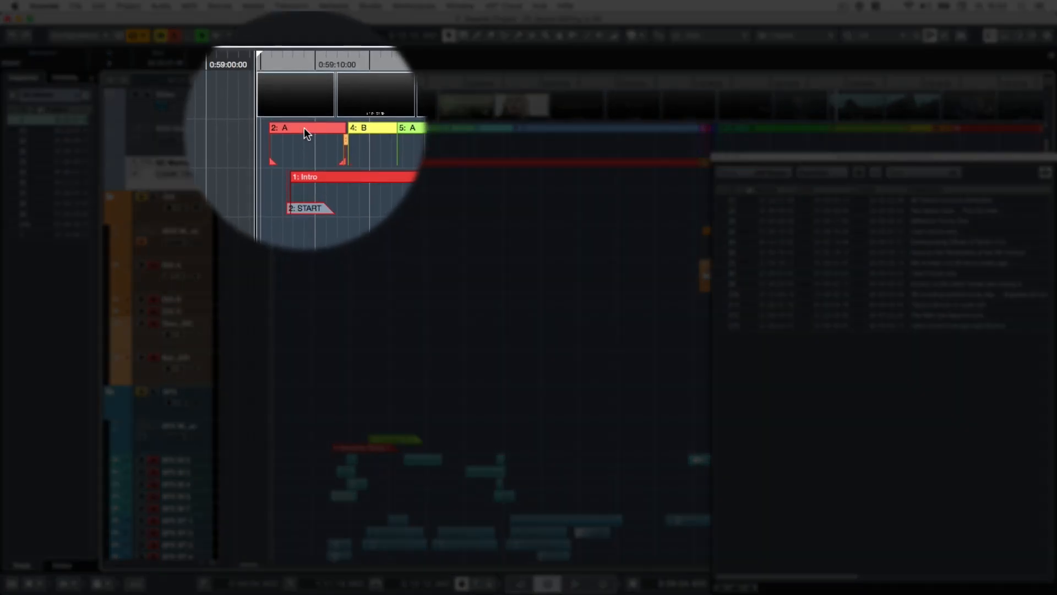
left_click(305, 128)
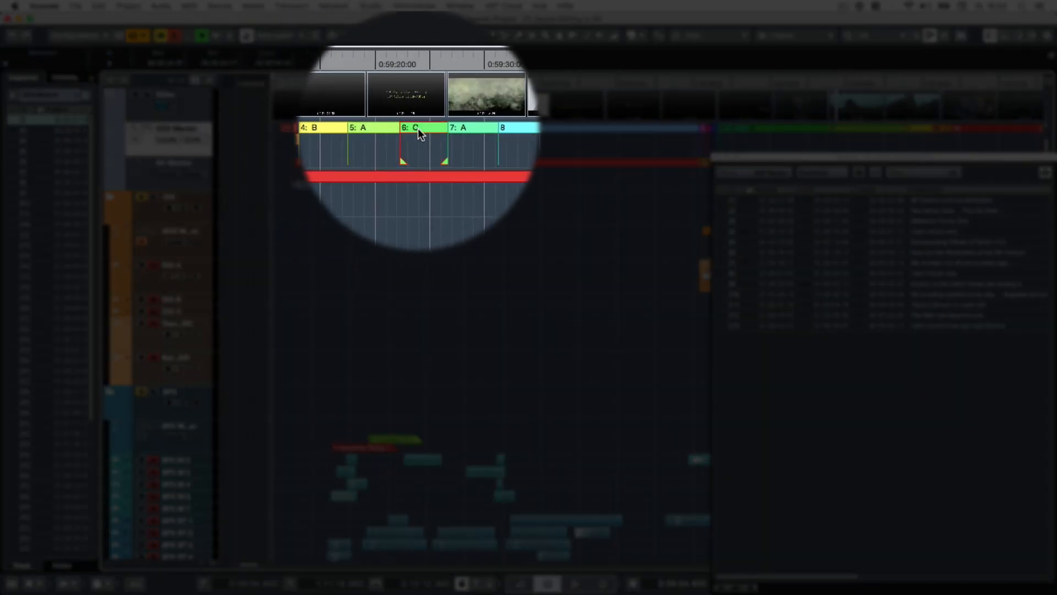
left_click(418, 128)
Widen the Markers window, examine the available marker attribute categories such as ADR, SFX and Background, and narrow the window again
left_click_drag(712, 255, 282, 254)
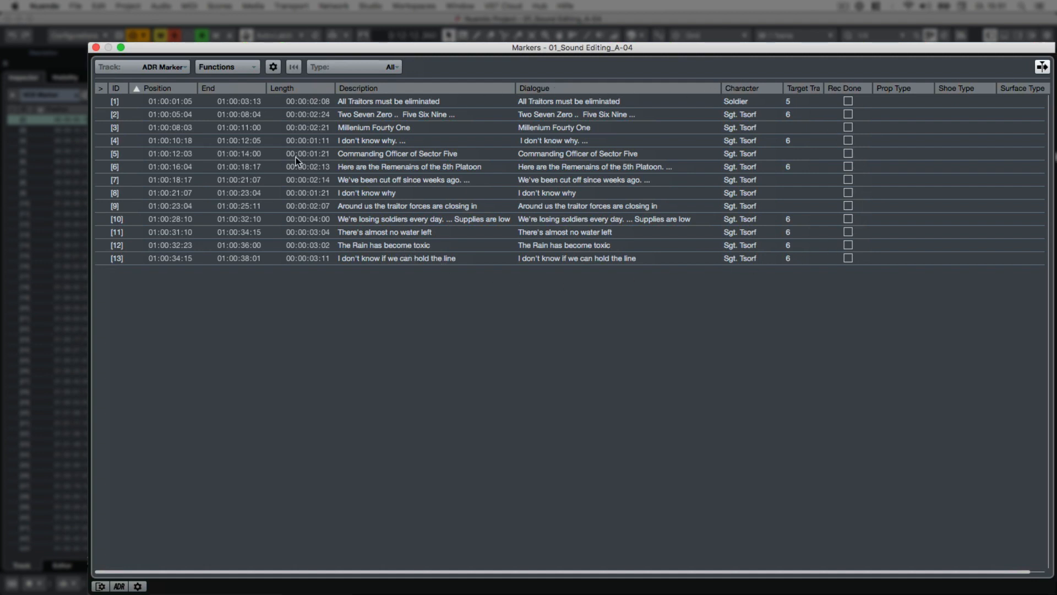
left_click(273, 68)
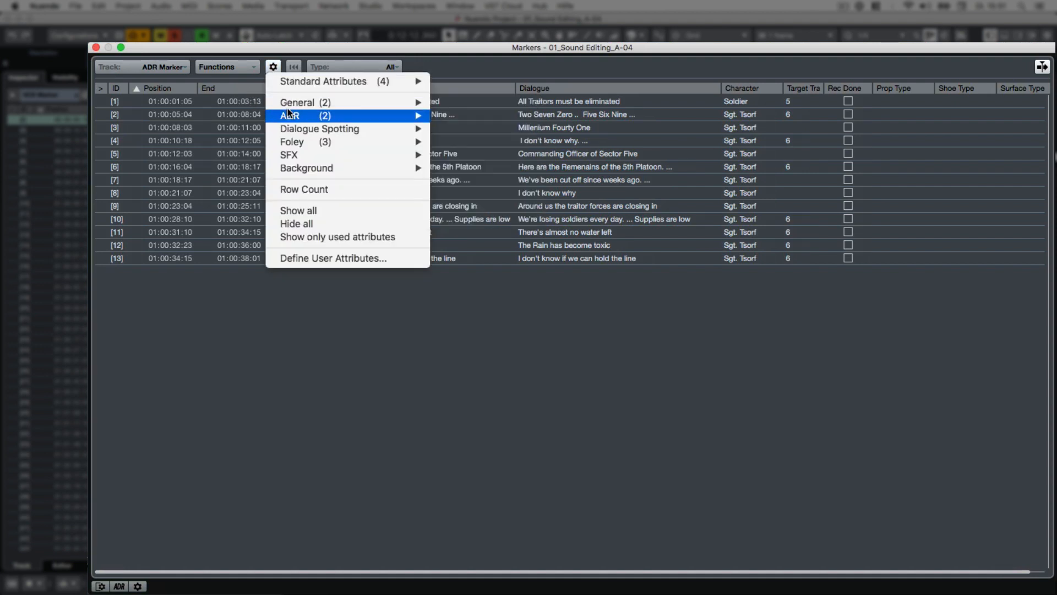
mouse_move(288, 113)
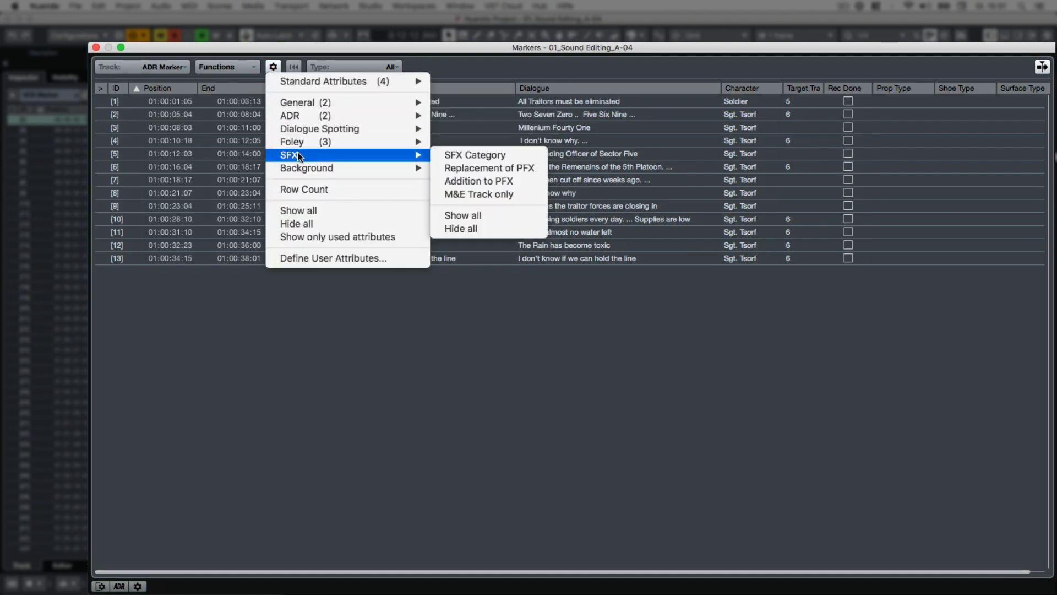
mouse_move(302, 170)
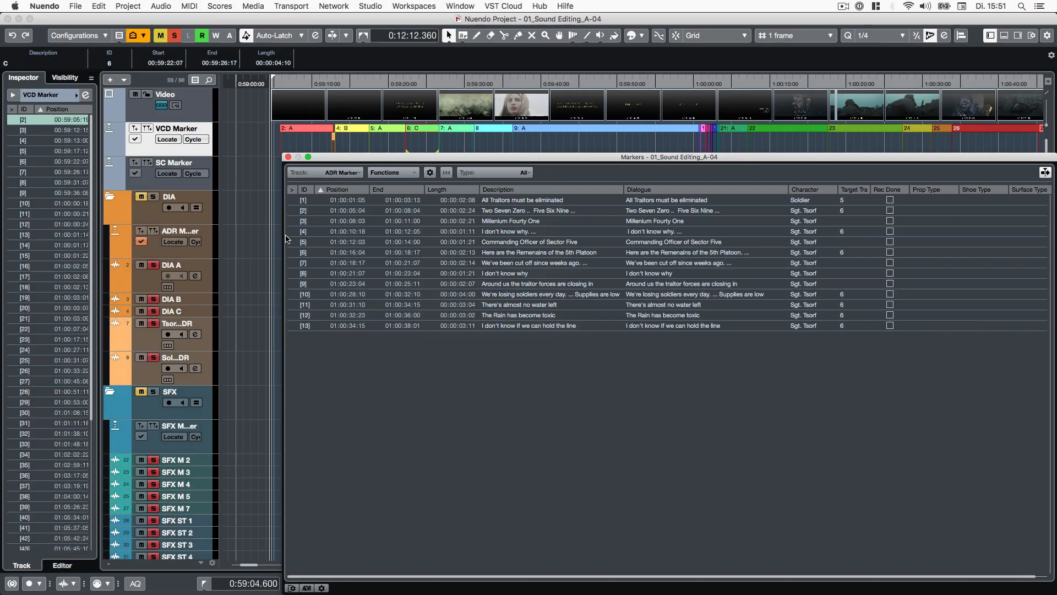
left_click_drag(283, 239, 596, 270)
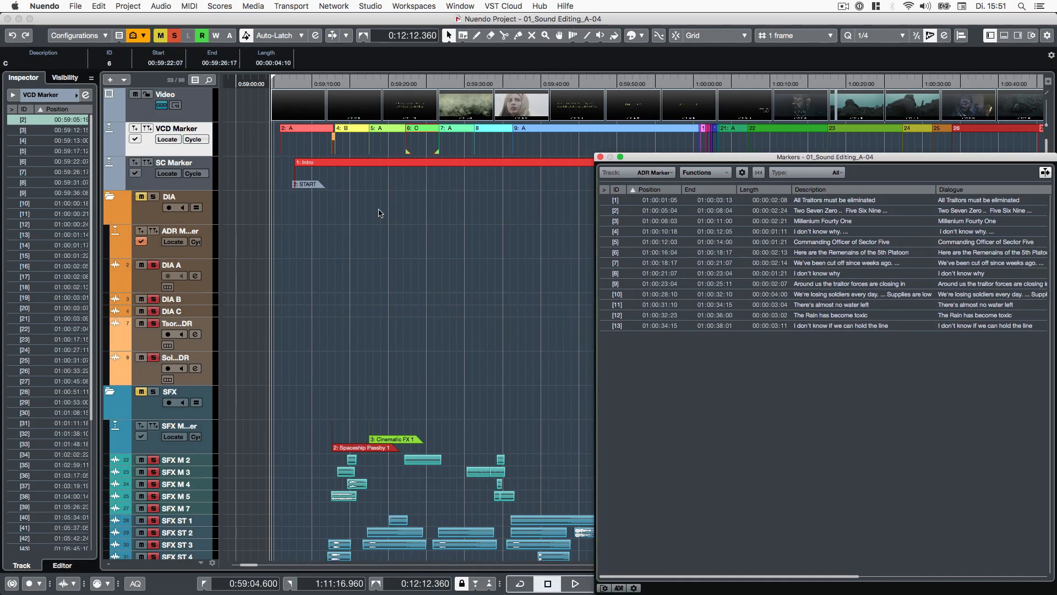
Export only the ADR Marker track to a CSV file named ADR-Markers, with the From Left to Right Locator limit turned off
left_click(77, 6)
mouse_move(110, 176)
left_click(231, 272)
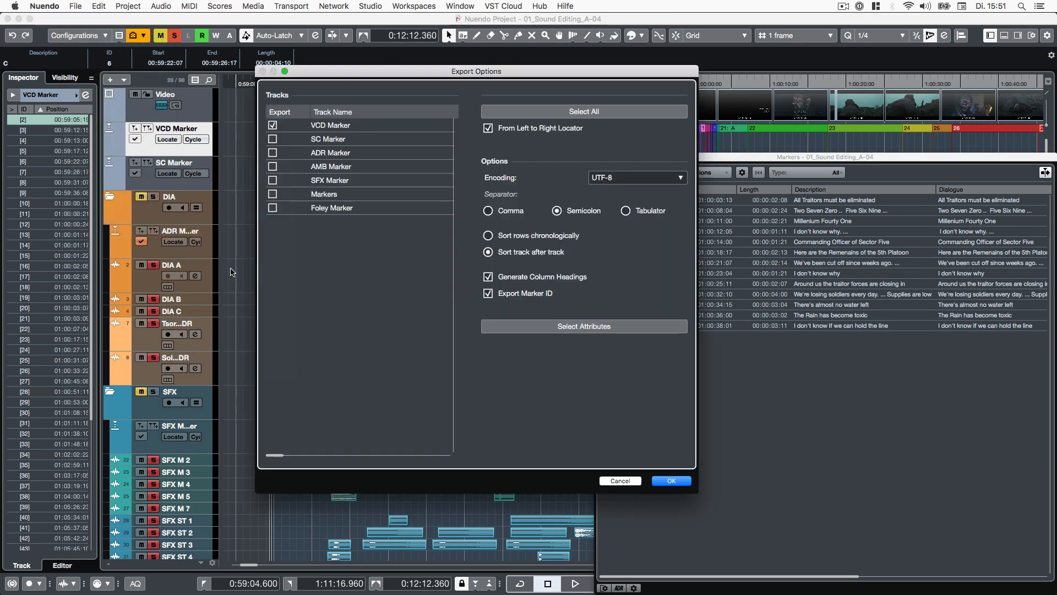
left_click(222, 120)
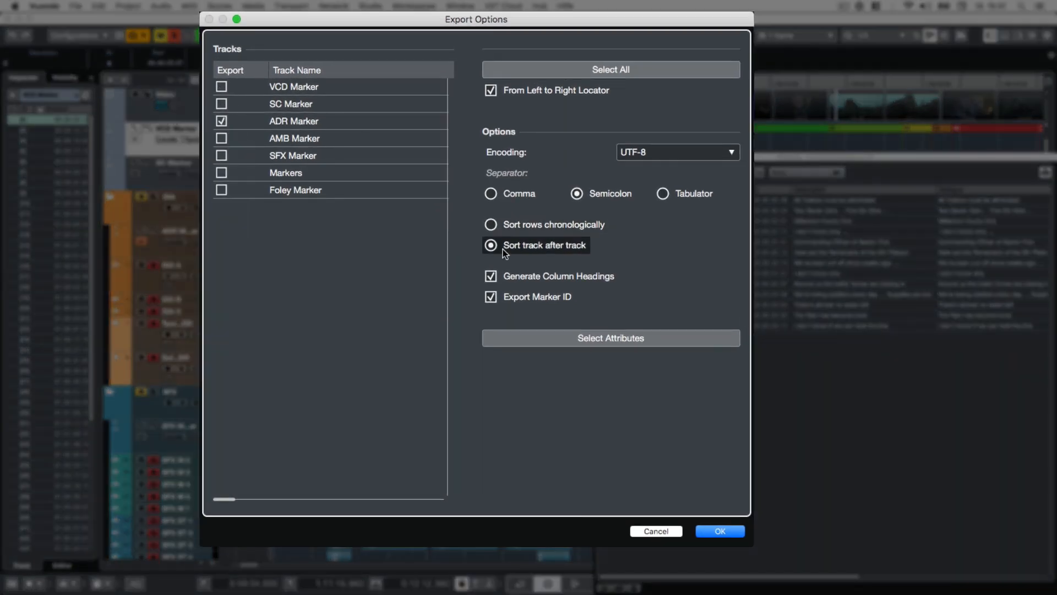
left_click(576, 94)
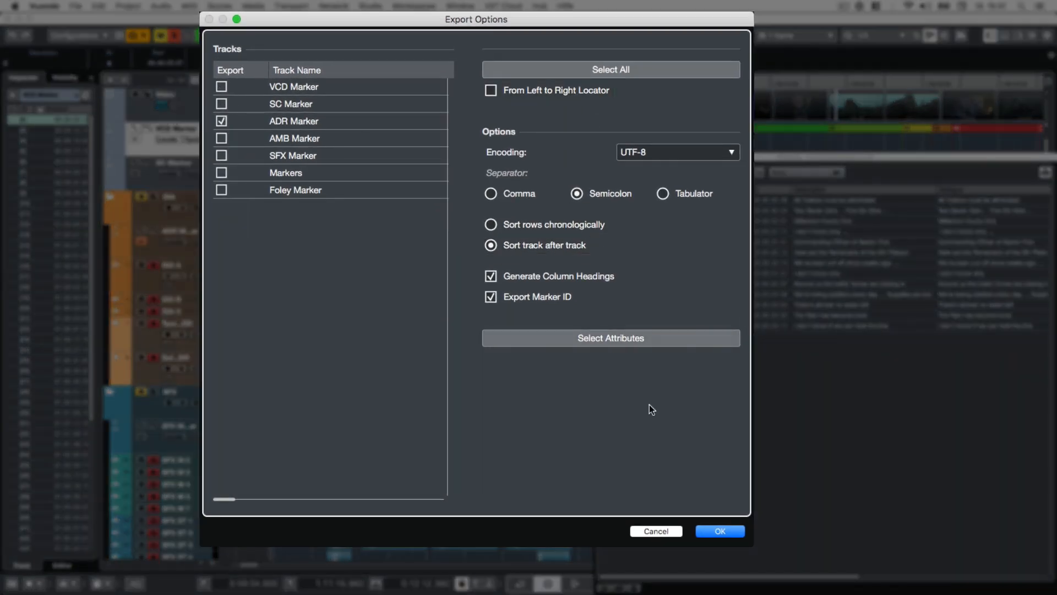
key("Return")
type("ADR-Markers")
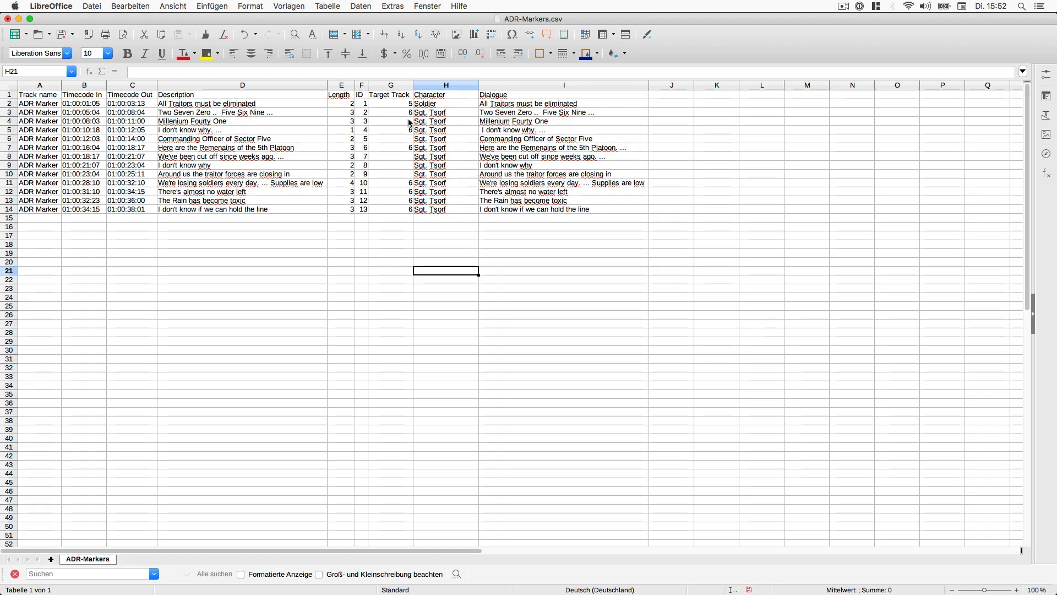
In LibreOffice, copy the Target Track value in G3 of ADR-Markers.csv into cells G4:G10
left_click(409, 113)
key("super+c")
left_click_drag(410, 122, 408, 176)
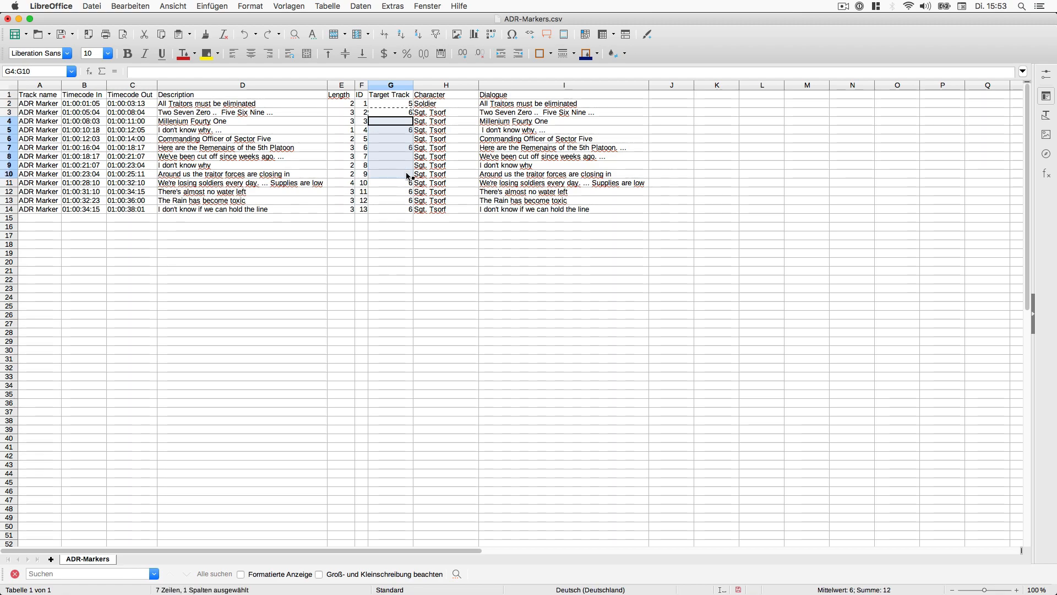
key("super+v")
left_click(401, 237)
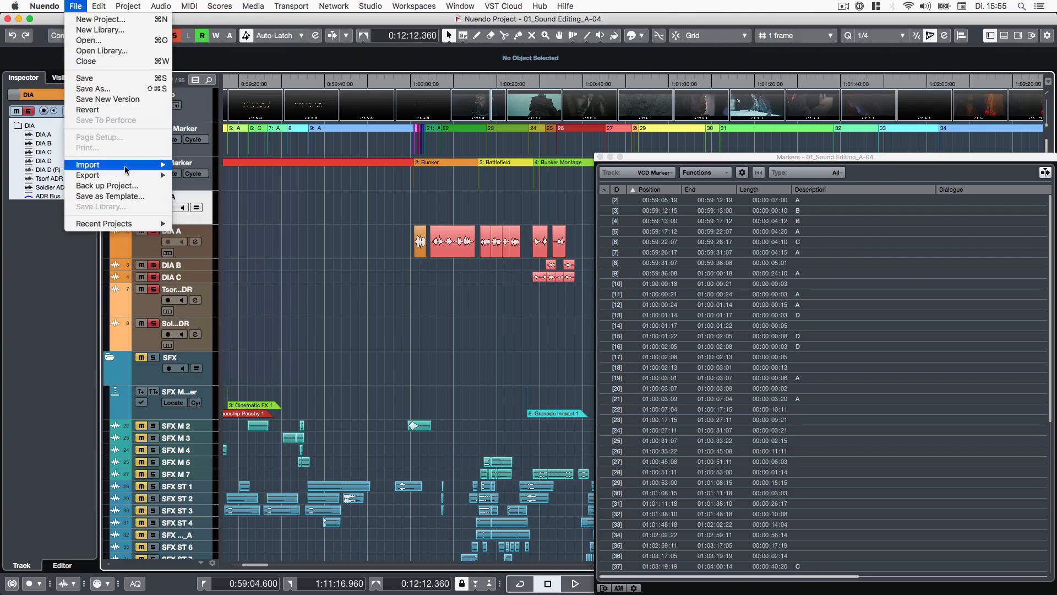
Import ADR-Markers.csv as a marker track, ignoring the first row and keeping the assigned column attributes
left_click(221, 283)
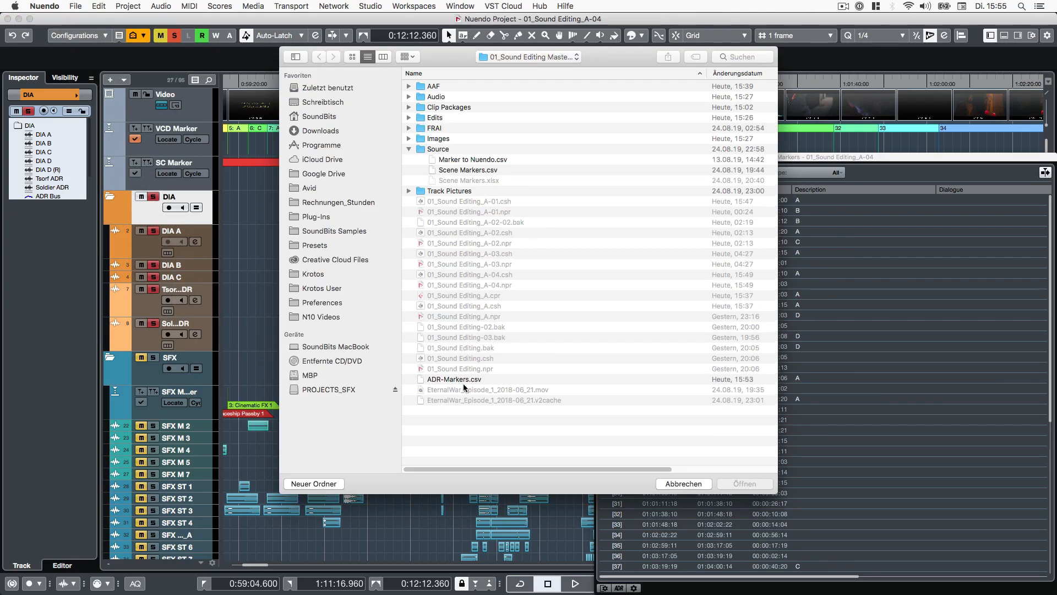
double_click(464, 381)
left_click(653, 333)
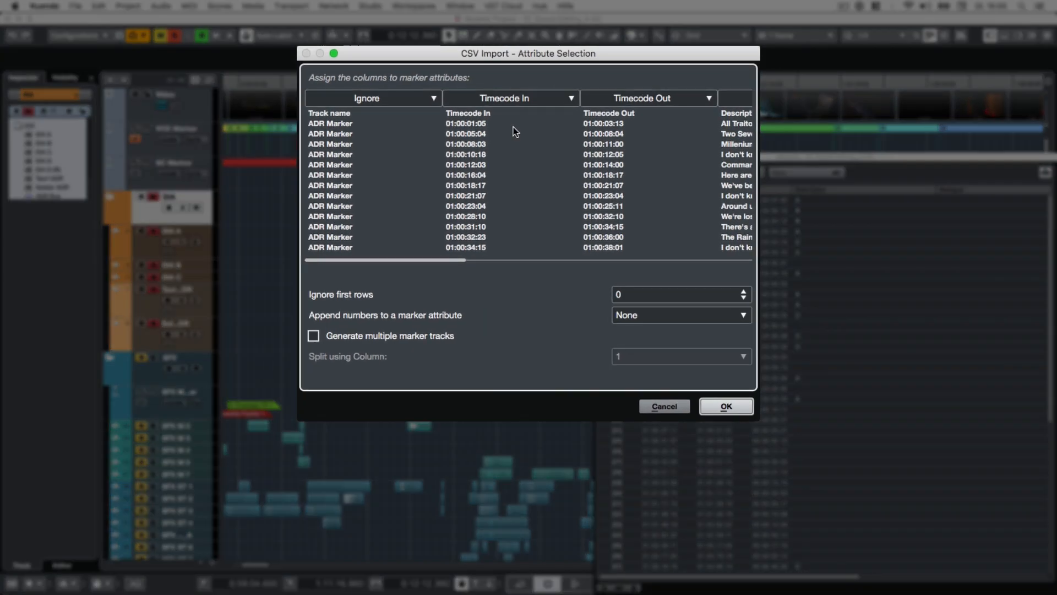
left_click_drag(461, 262, 747, 278)
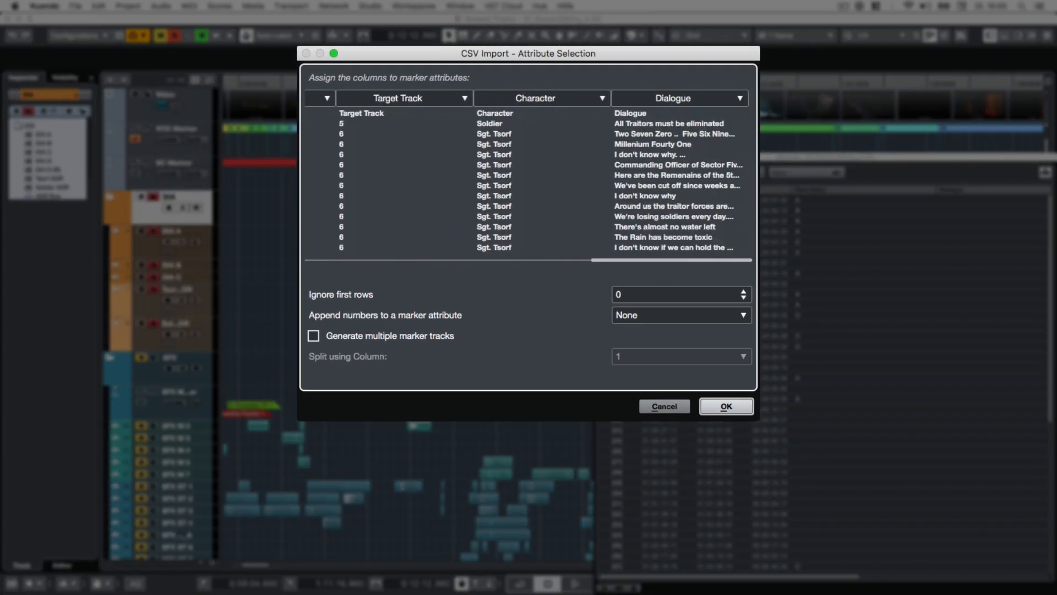
left_click(744, 292)
left_click_drag(595, 262, 299, 255)
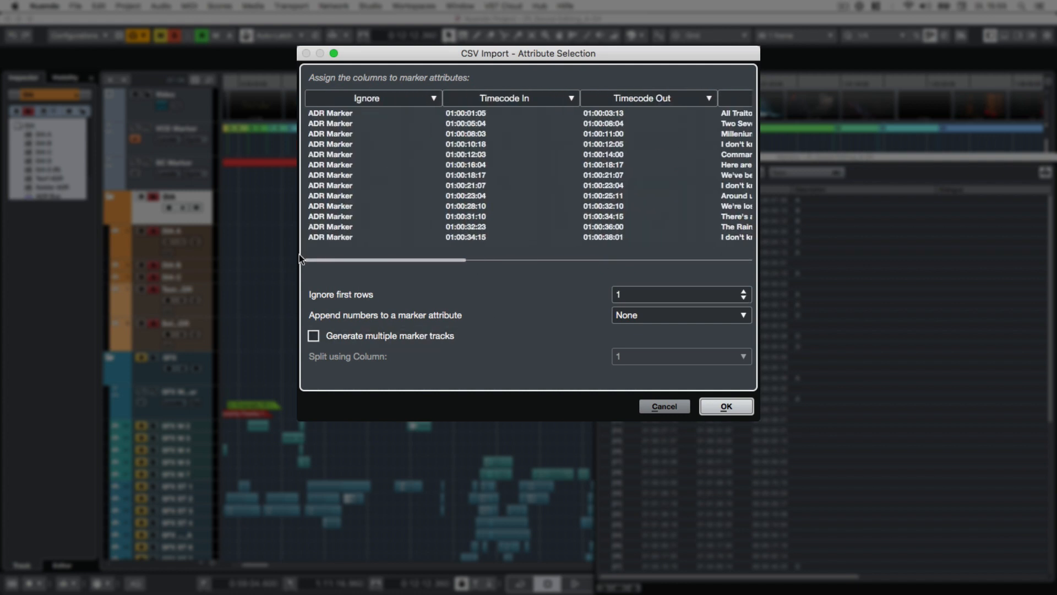
left_click(726, 406)
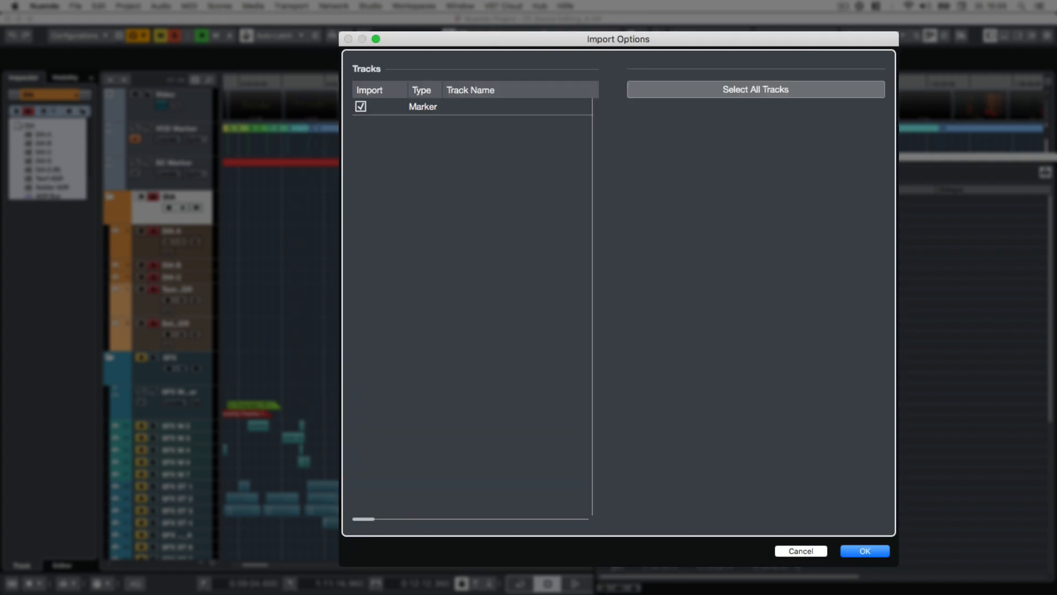
left_click(869, 551)
Display the ADR-Markers track in the Markers window and examine its attribute columns
left_click(564, 71)
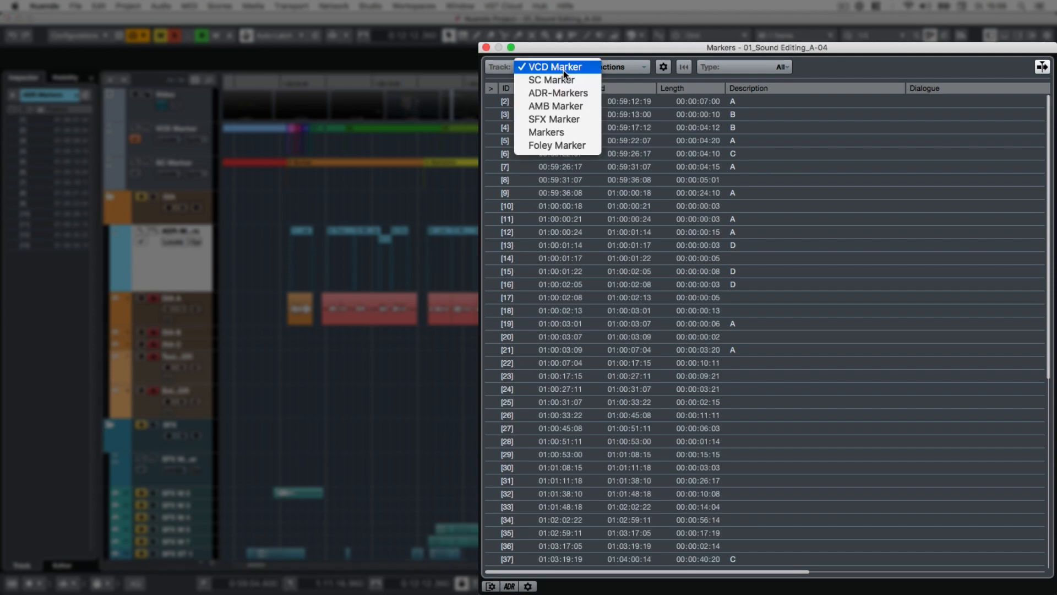
left_click(561, 94)
scroll(586, 316, "right", 5)
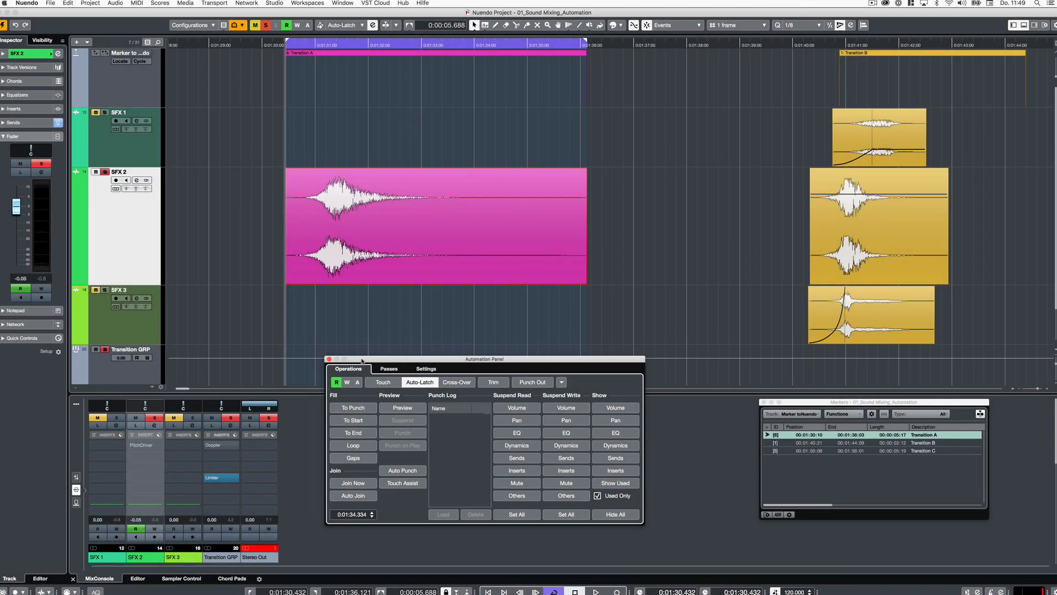
Show the Automation Panel settings and write Volume and PitchDriver Detune automation on SFX 2 during playback
left_click(425, 369)
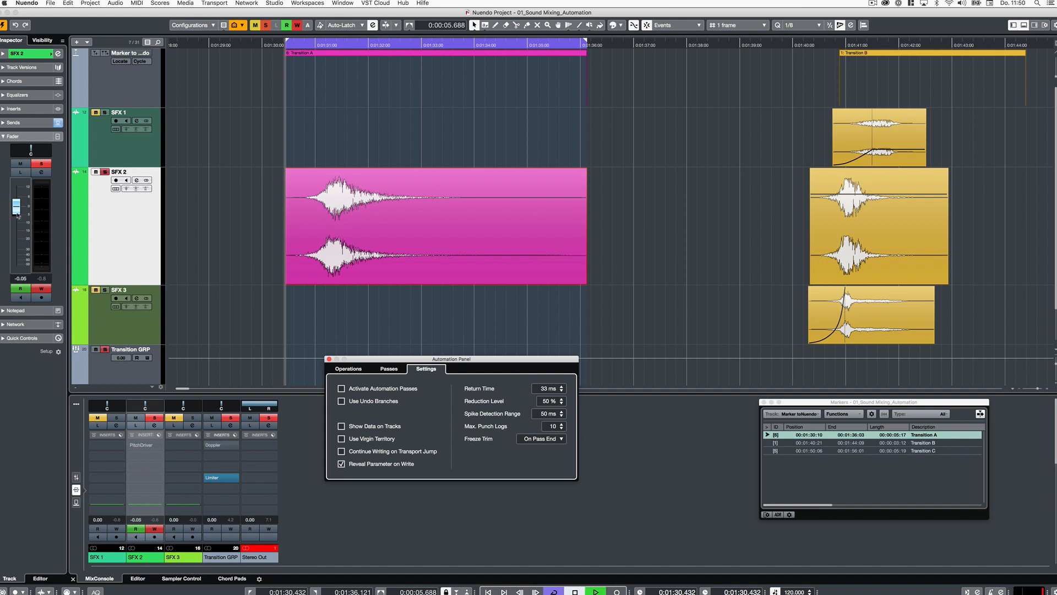
mouse_move(17, 213)
left_mouse_down()
mouse_move(19, 224)
mouse_move(19, 216)
left_mouse_up()
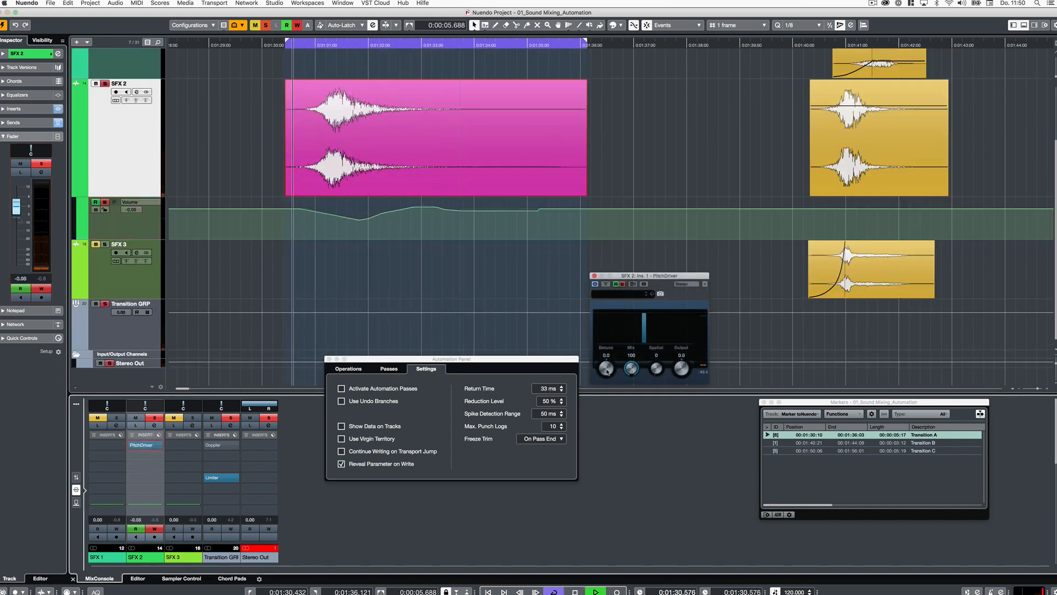
left_click_drag(606, 370, 604, 407)
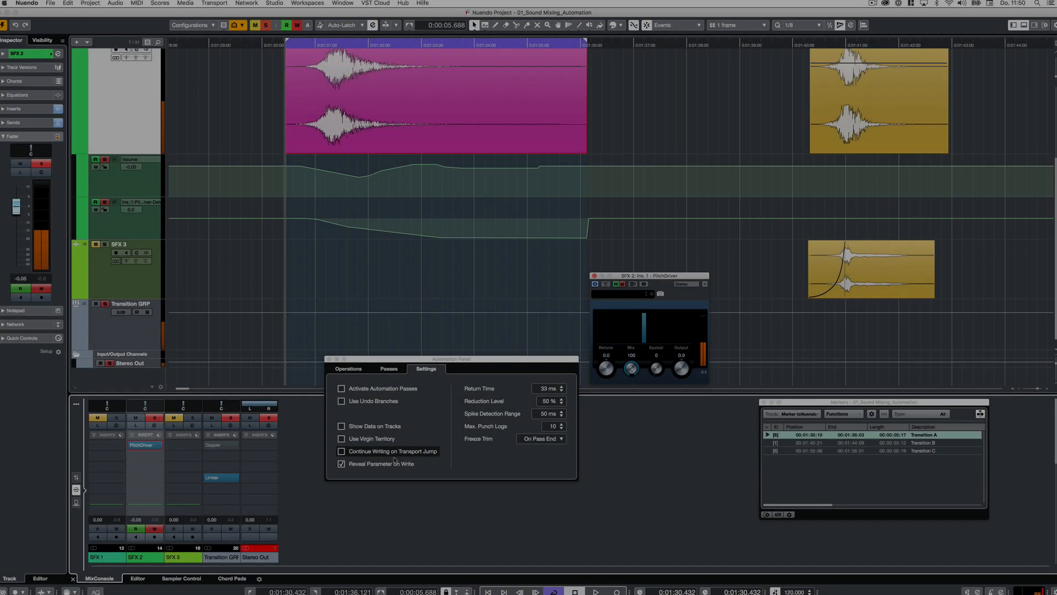
Enable Continue Writing on Transport Jump and write pan automation on SFX 2 across the looped playback
left_click(396, 450)
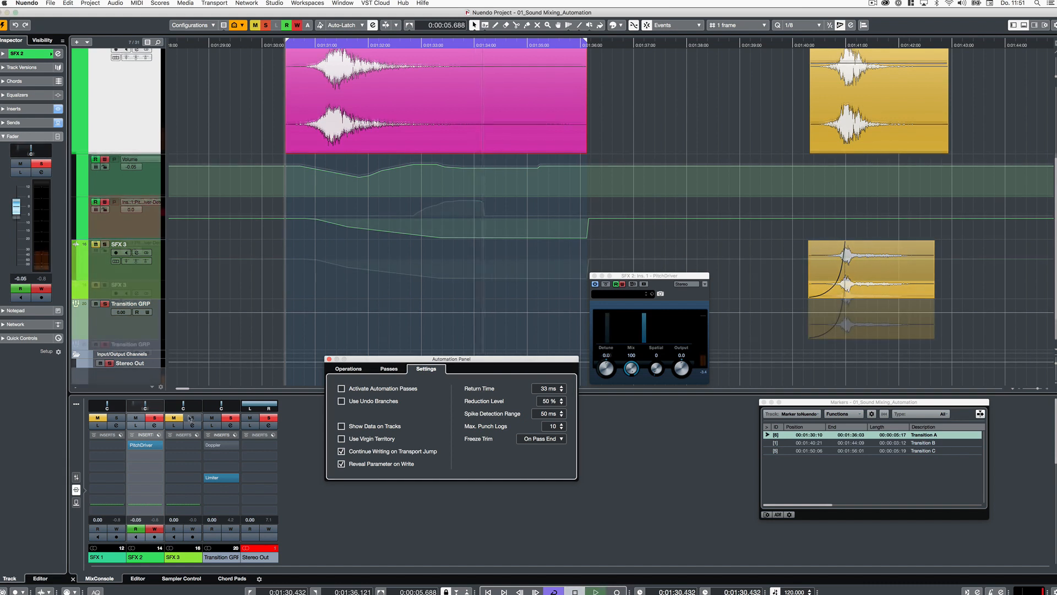
mouse_move(147, 404)
left_mouse_down()
mouse_move(134, 404)
mouse_move(158, 404)
mouse_move(131, 404)
mouse_move(157, 405)
left_mouse_up()
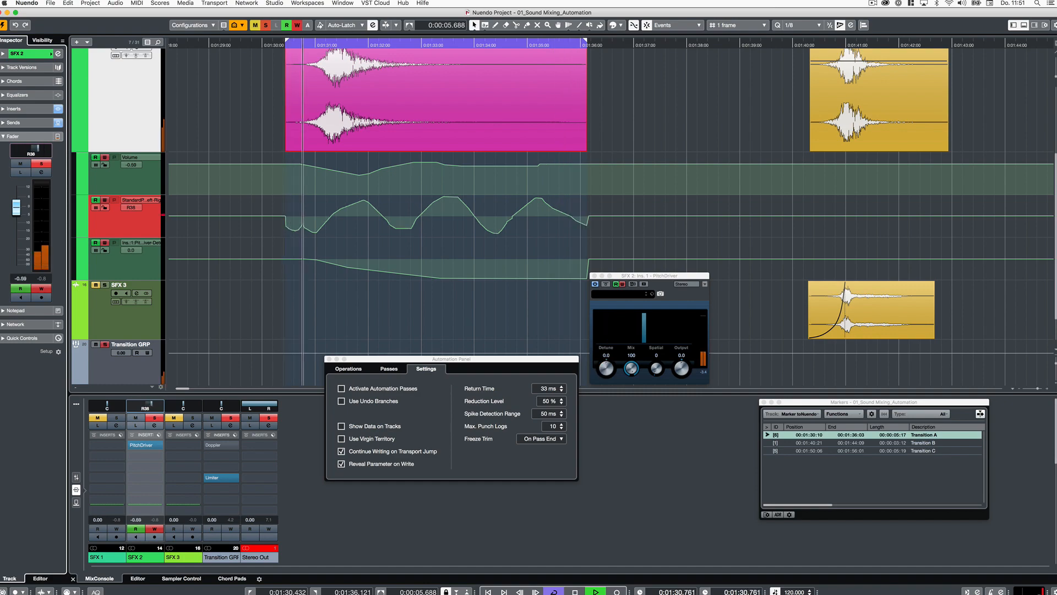
key("space")
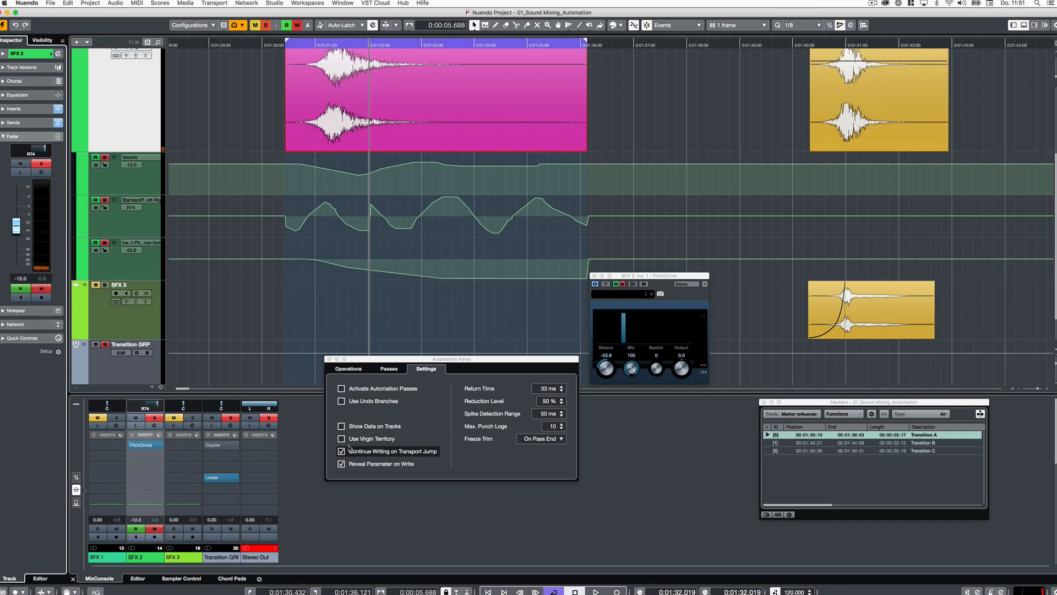
Enable Use Virgin Territory and write a short stretch of volume automation over the SFX 2 Transition A event
left_click(342, 439)
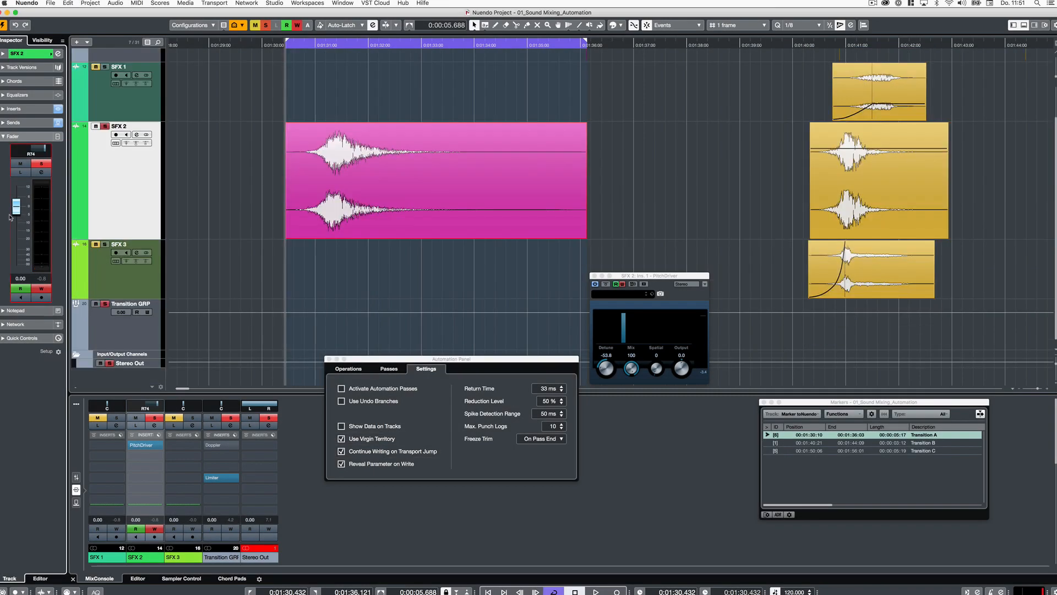
key("space")
left_click_drag(16, 210, 17, 227)
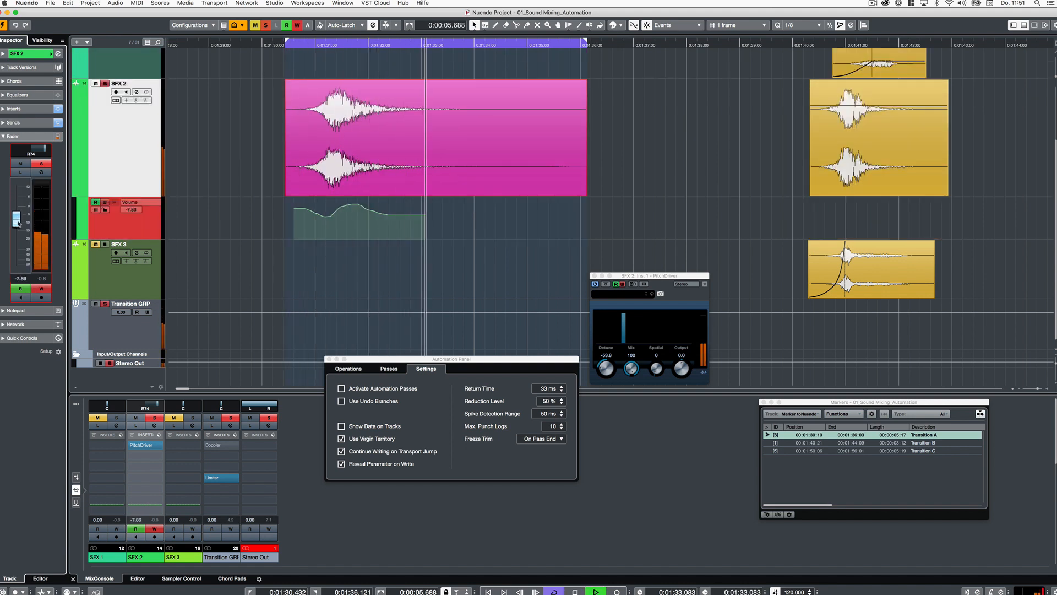
key("space")
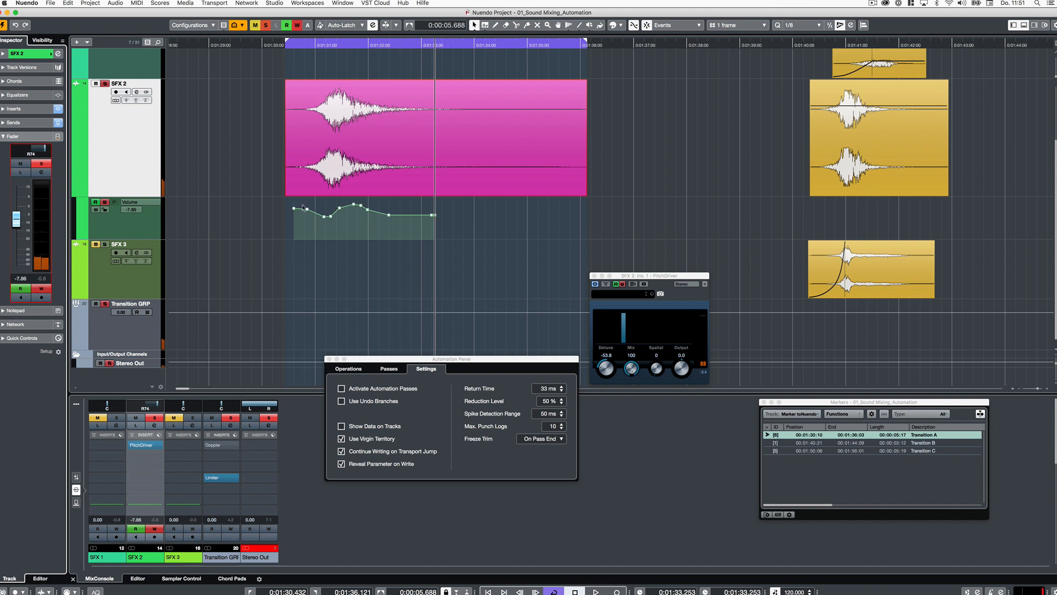
left_click(595, 220)
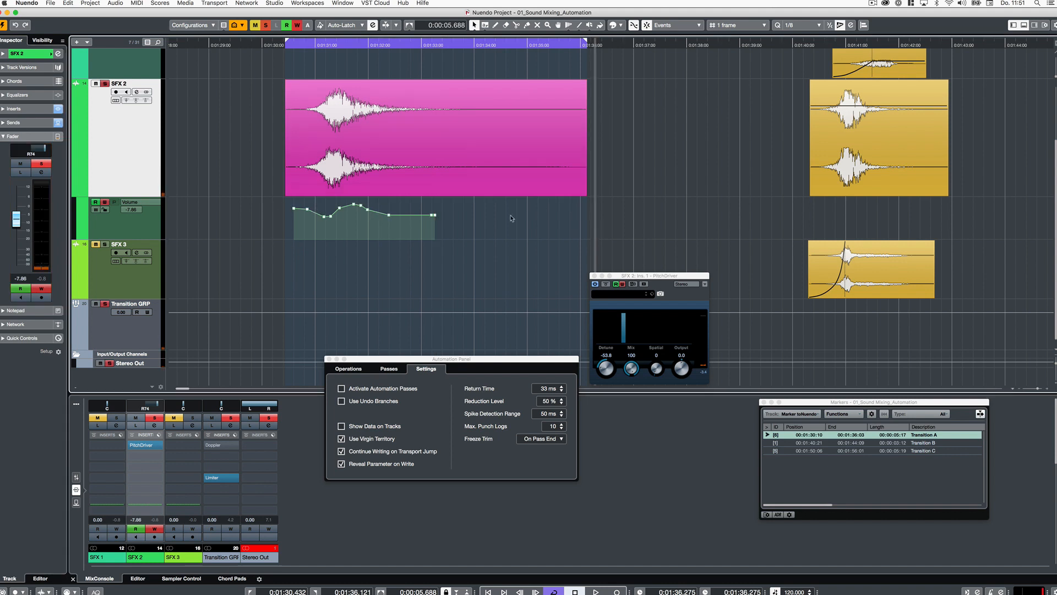
With automation writing off, play beyond the written volume curve and lower the SFX 2 fader to about -22
key("space")
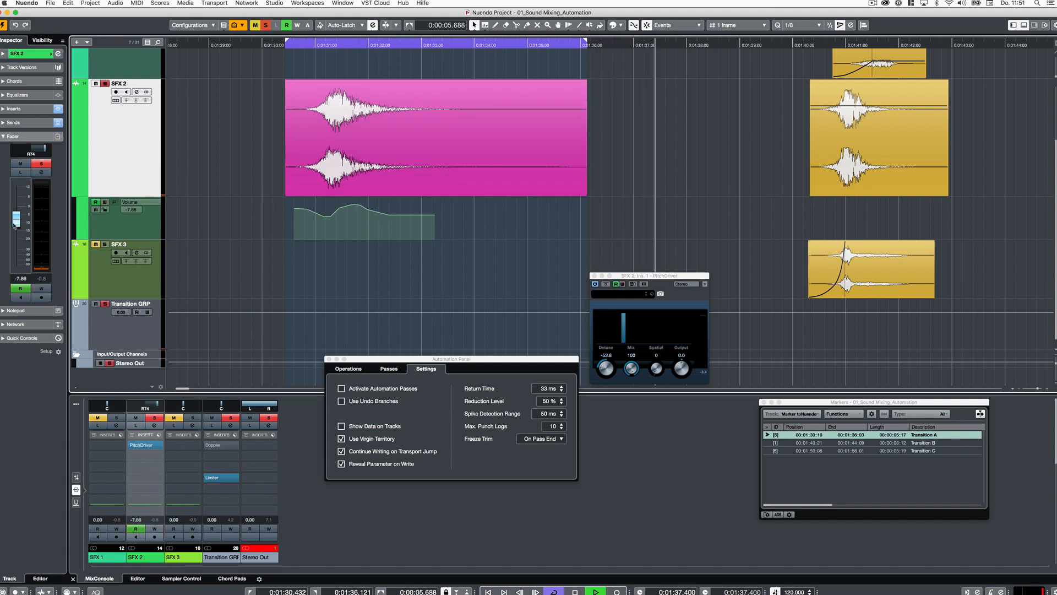
left_click_drag(16, 219, 16, 206)
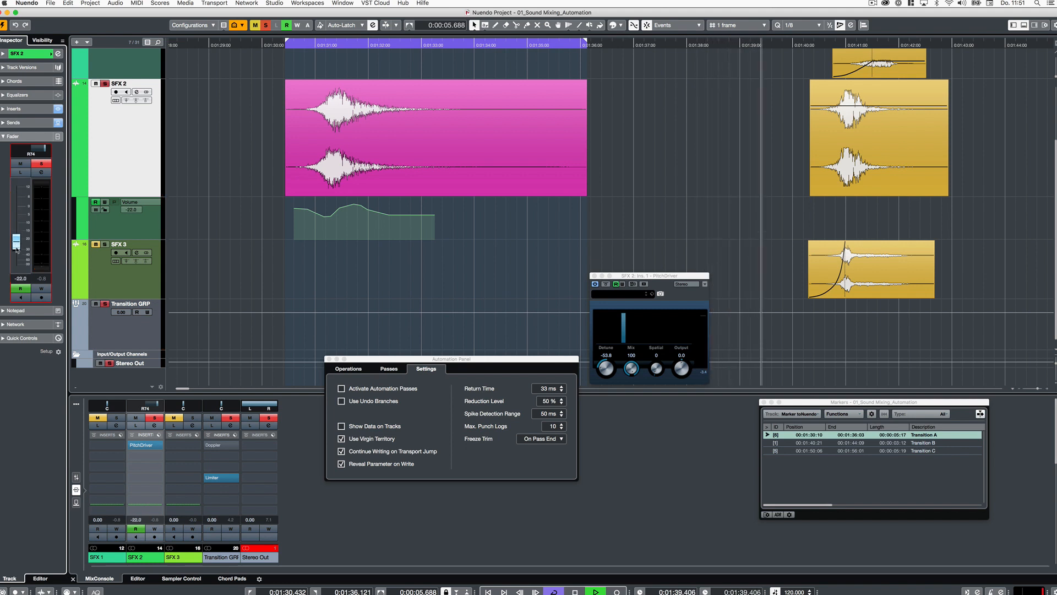
key("space")
left_click_drag(279, 233, 437, 231)
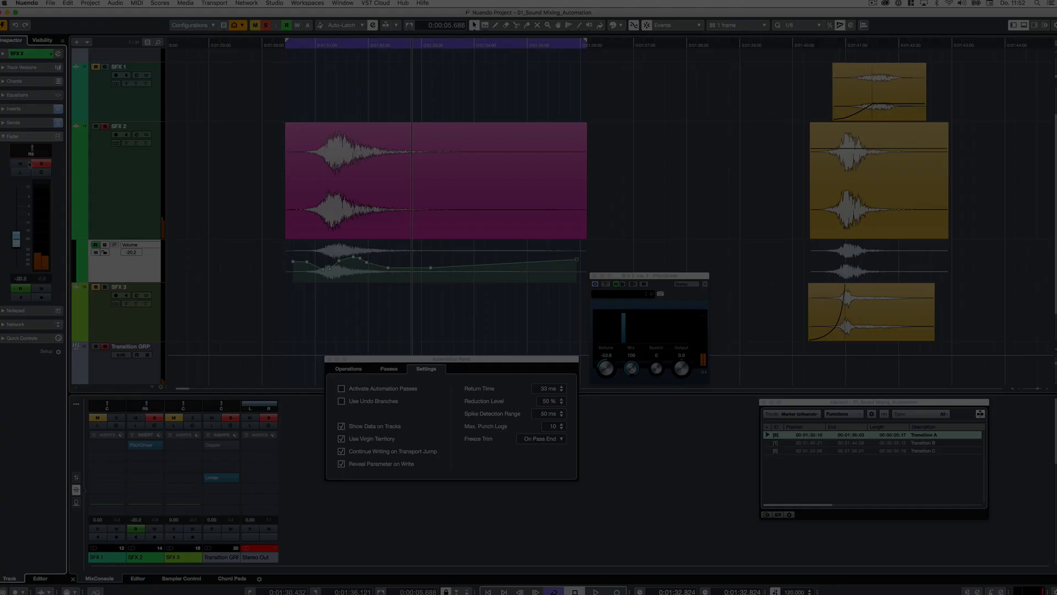
Enable automation writing on SFX 2 and write a short section of pan automation during playback
key("w")
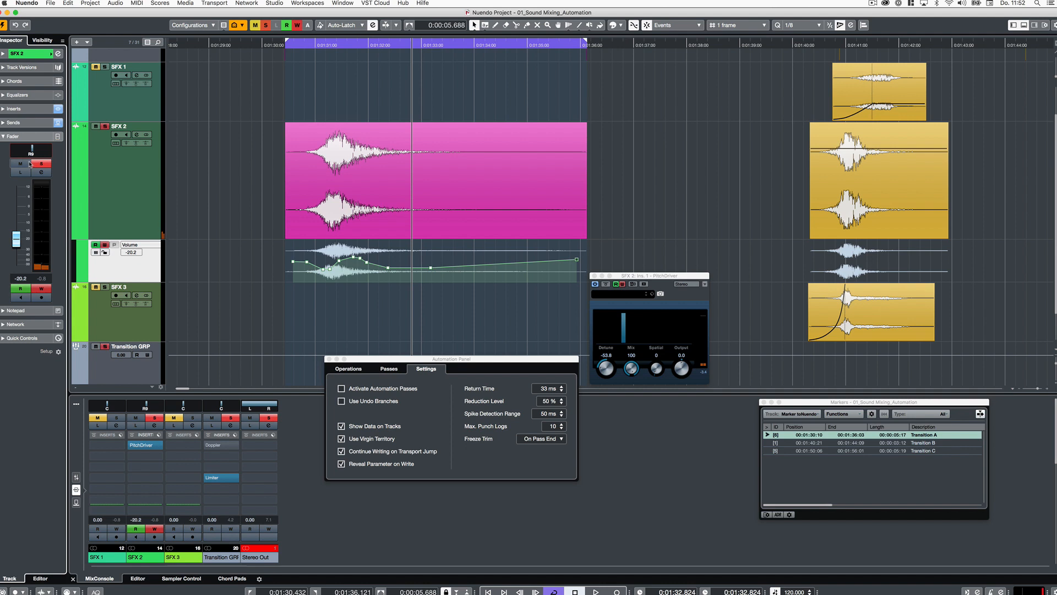
left_click_drag(31, 160, 43, 160)
key("space")
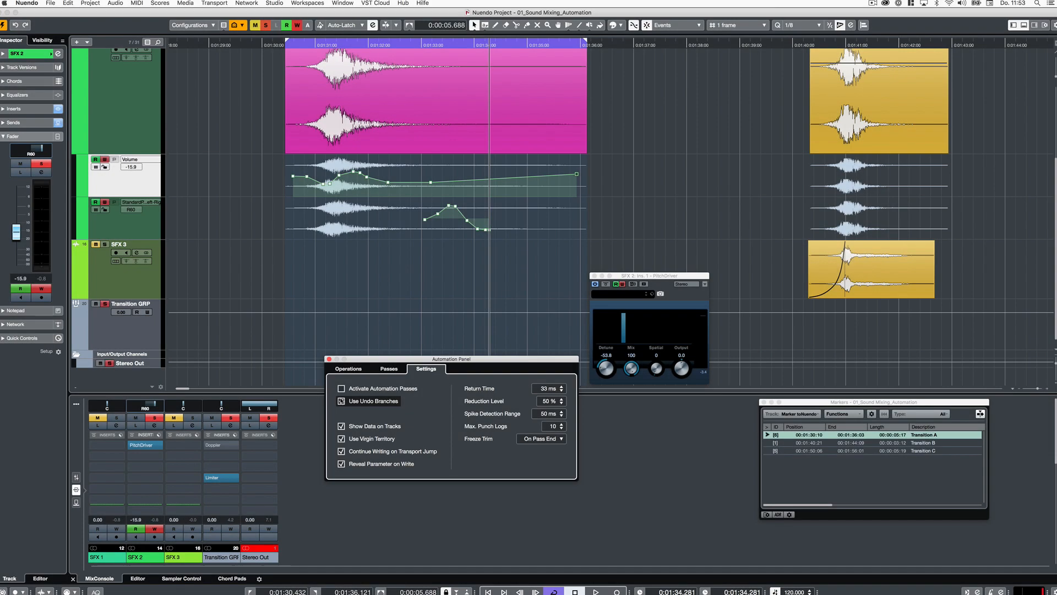
Enable Use Undo Branches and Activate Automation Passes, and show the list of automation passes
left_click(364, 402)
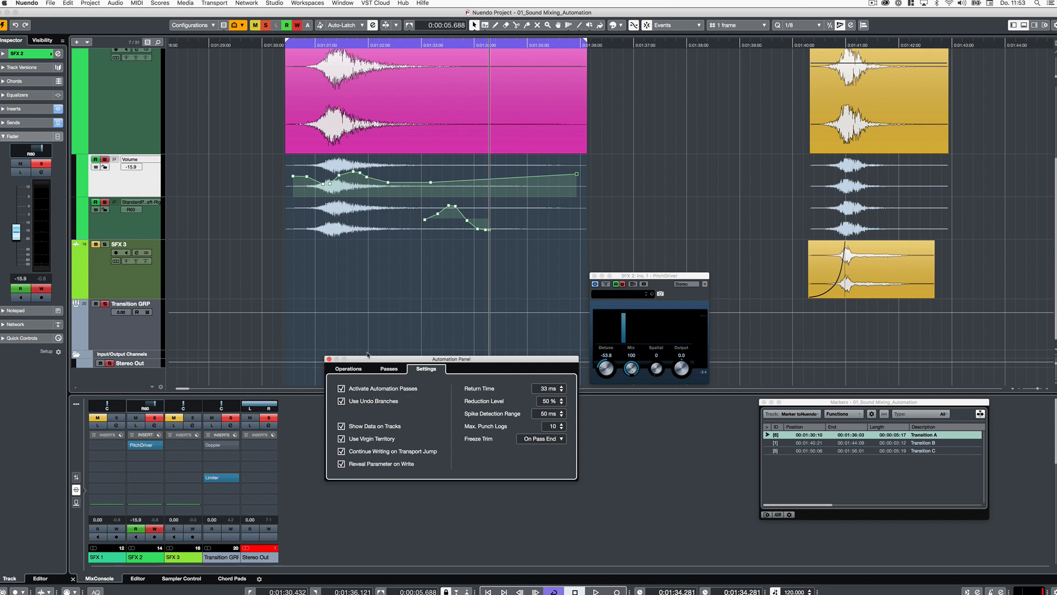
left_click(389, 369)
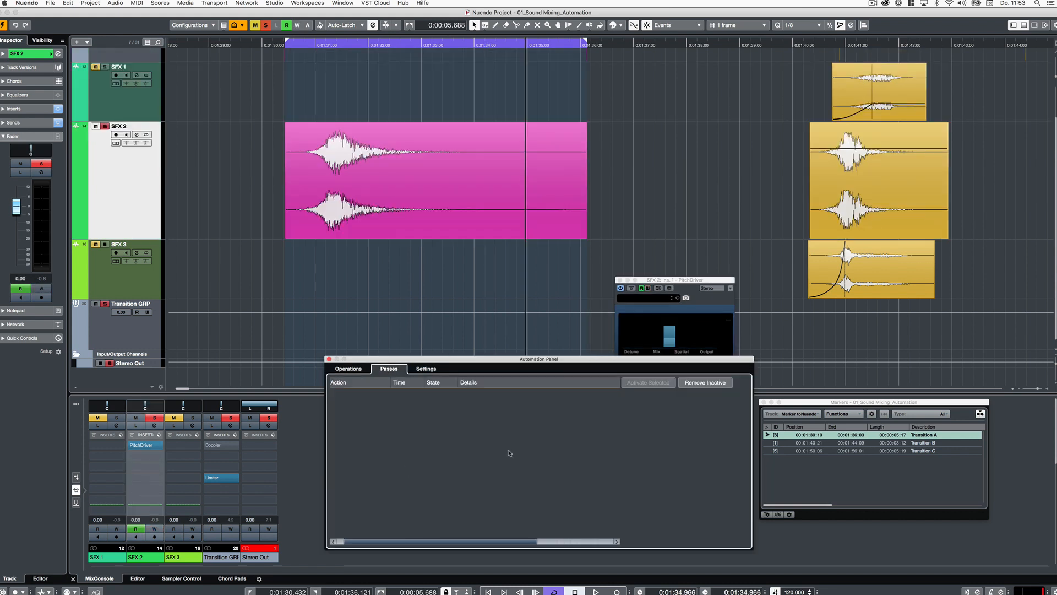
Record an automation pass on SFX 2 from the left locator, lowering the PitchDriver Detune to -98
left_click(391, 226)
key("KP_1")
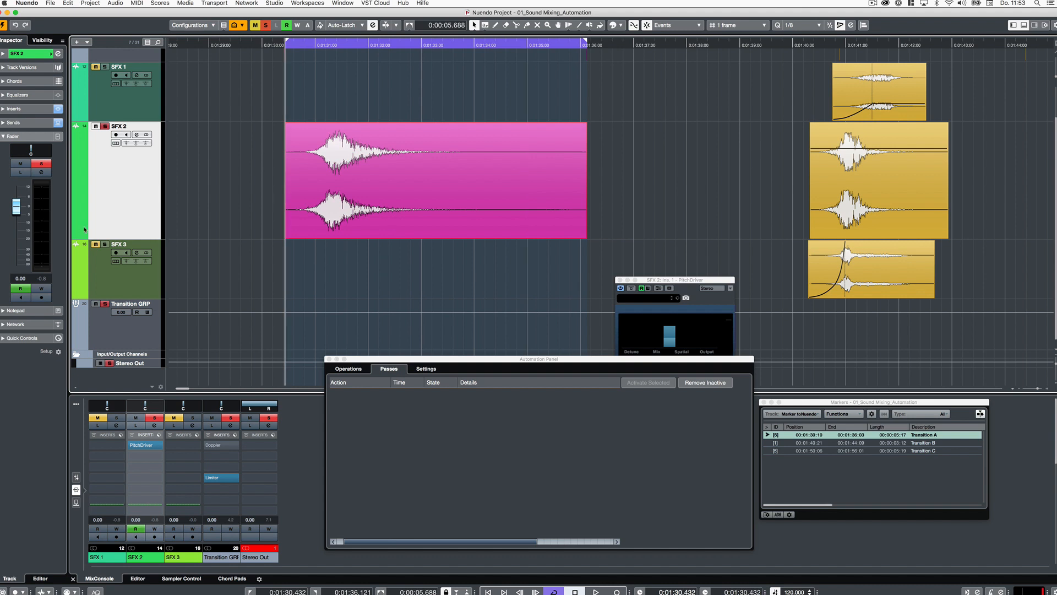
left_click_drag(662, 281, 662, 221)
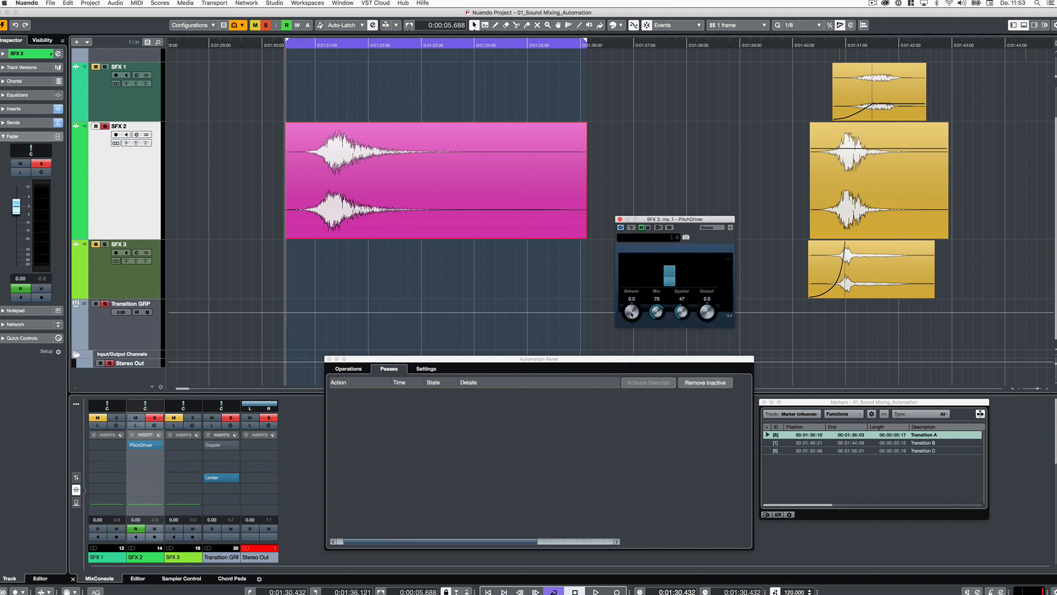
key("w")
key("space")
left_click_drag(631, 314, 622, 353)
key("space")
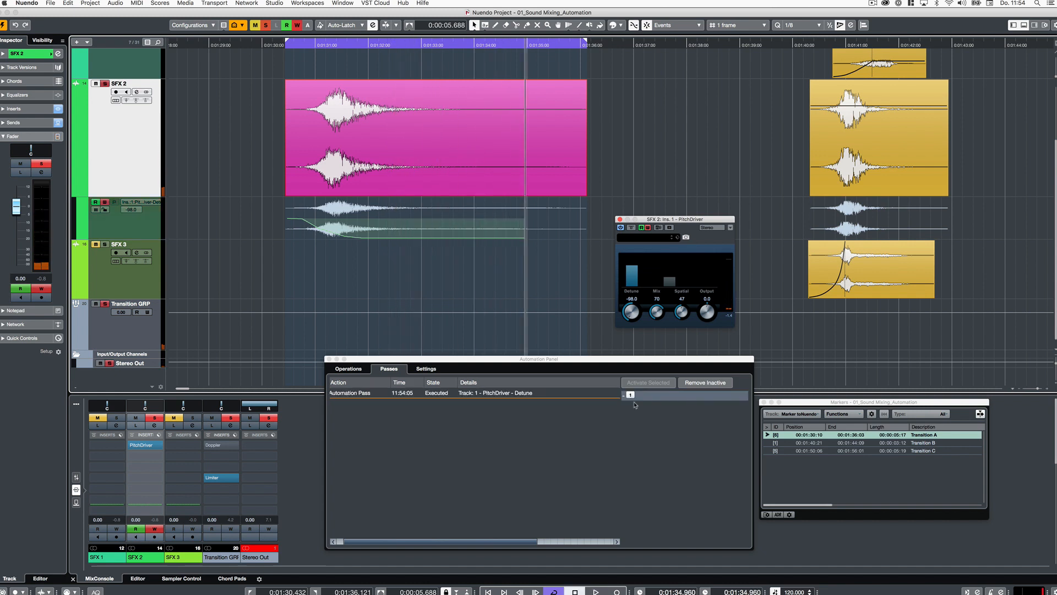
Undo the Detune pass and write an alternative one that raises the PitchDriver Detune to 98
key("super+z")
left_click_drag(631, 313, 633, 275)
Record a Chopper Speed automation pass on the first branch from the left locator, ending at about 4.01 Hz
key("KP_1")
key("space")
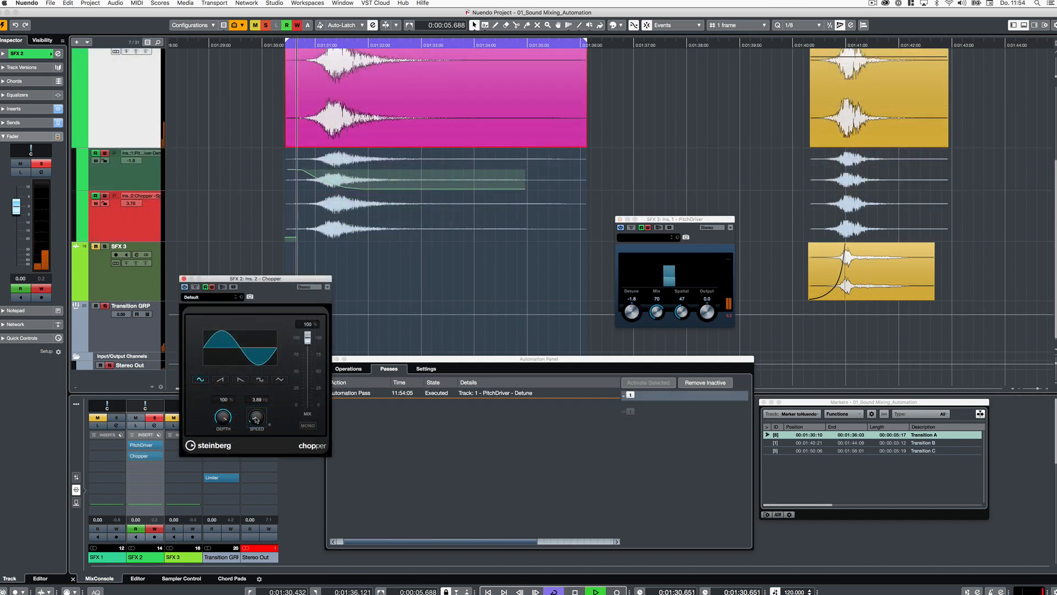
mouse_move(256, 419)
left_mouse_down()
mouse_move(253, 408)
mouse_move(254, 419)
left_mouse_up()
key("space")
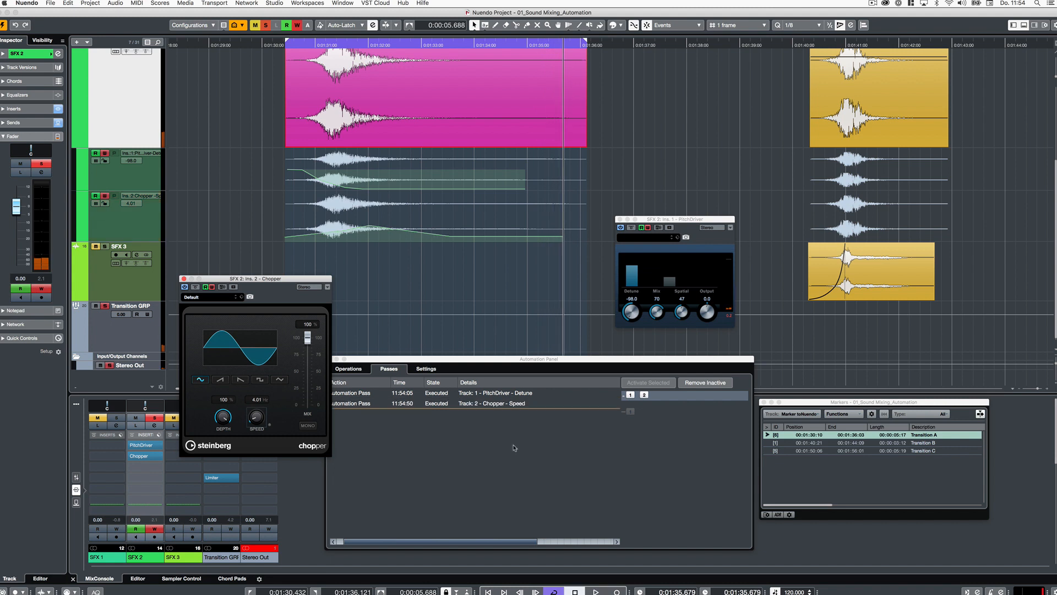
Activate the second undo branch and record a Chopper Speed pass on it that raises the speed
left_click(631, 412)
key("space")
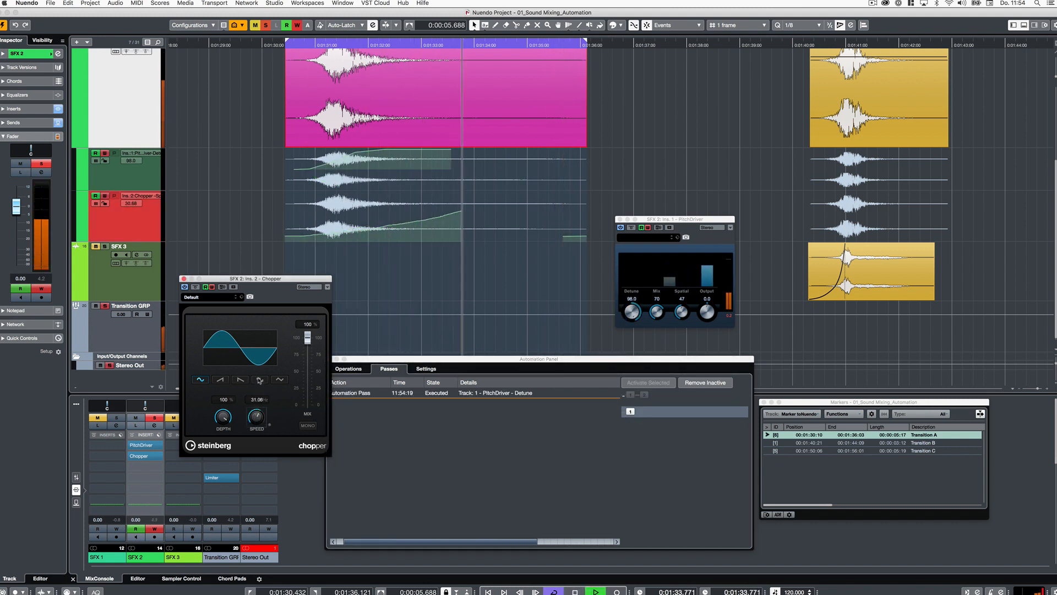
key("space")
Switch to the first branch and back to the second, and undo the second branch's Chopper Speed pass
left_click(631, 395)
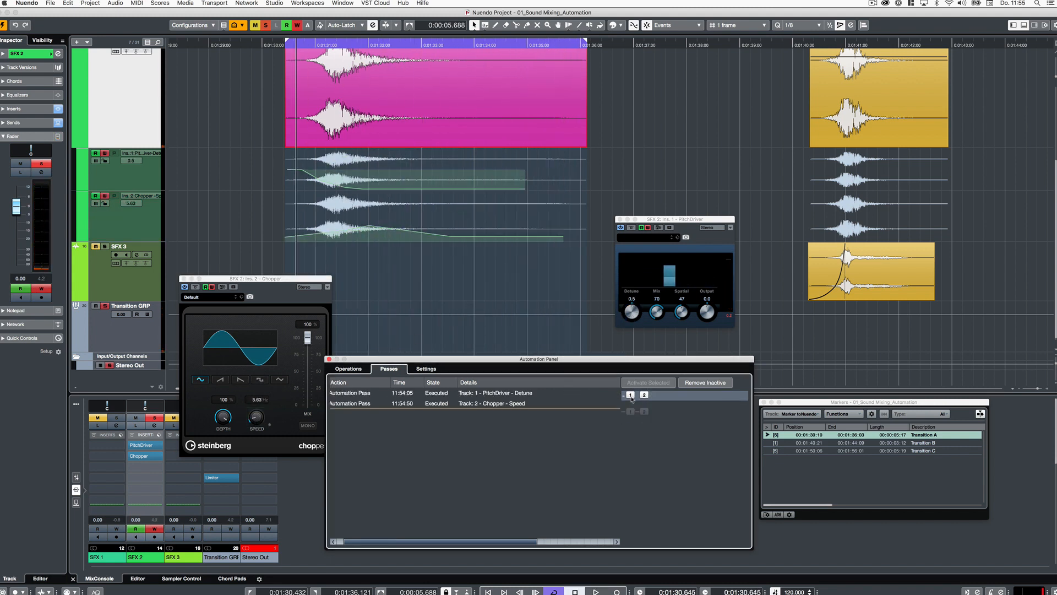
left_click(631, 412)
key("super+z")
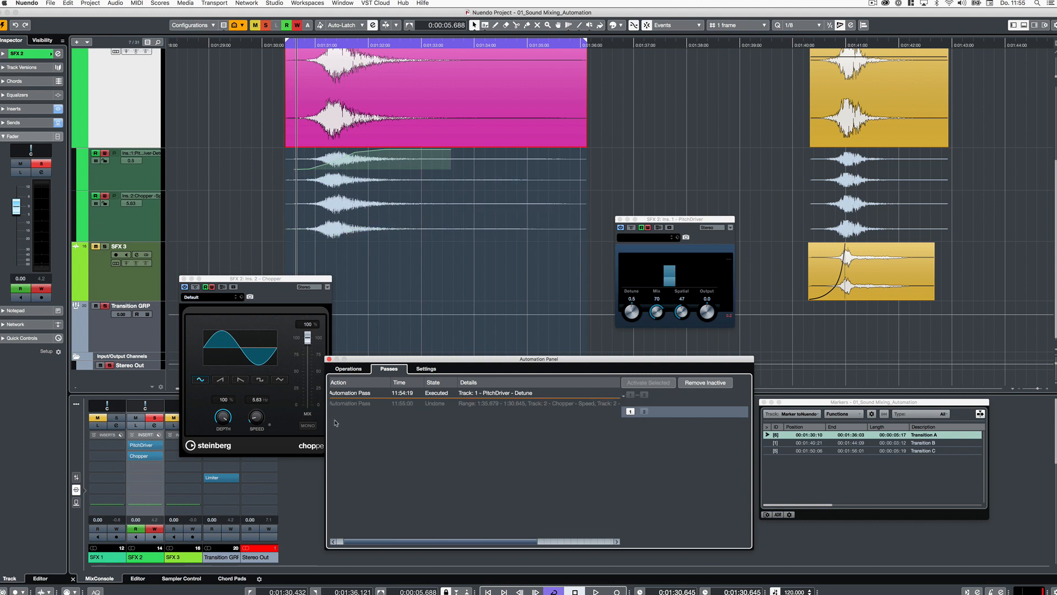
Record an alternative Chopper Speed pass from the left locator that gradually lowers the speed
left_click(257, 387)
key("KP_1")
key("space")
left_click_drag(261, 420, 260, 439)
key("space")
Activate the second branch's Chopper Speed pass and play it from the left locator
left_click(645, 413)
key("KP_1")
key("space")
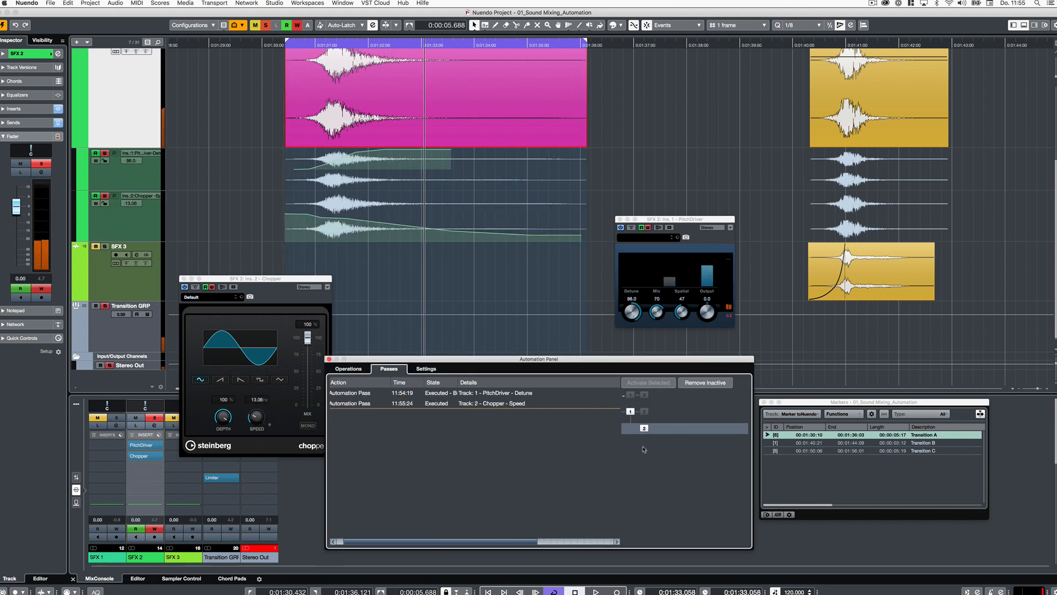
Activate pass 2 of the first branch, audition it, and record a pan automation pass on SFX 2
left_click(644, 394)
key("space")
key("space")
mouse_move(14, 150)
left_mouse_down()
mouse_move(45, 150)
mouse_move(23, 151)
left_mouse_up()
key("space")
Return to pass 2 of the first branch and record an alternative pass panning SFX 2 fully left
left_click(644, 395)
left_click(644, 395)
key("KP_1")
key("space")
key("space")
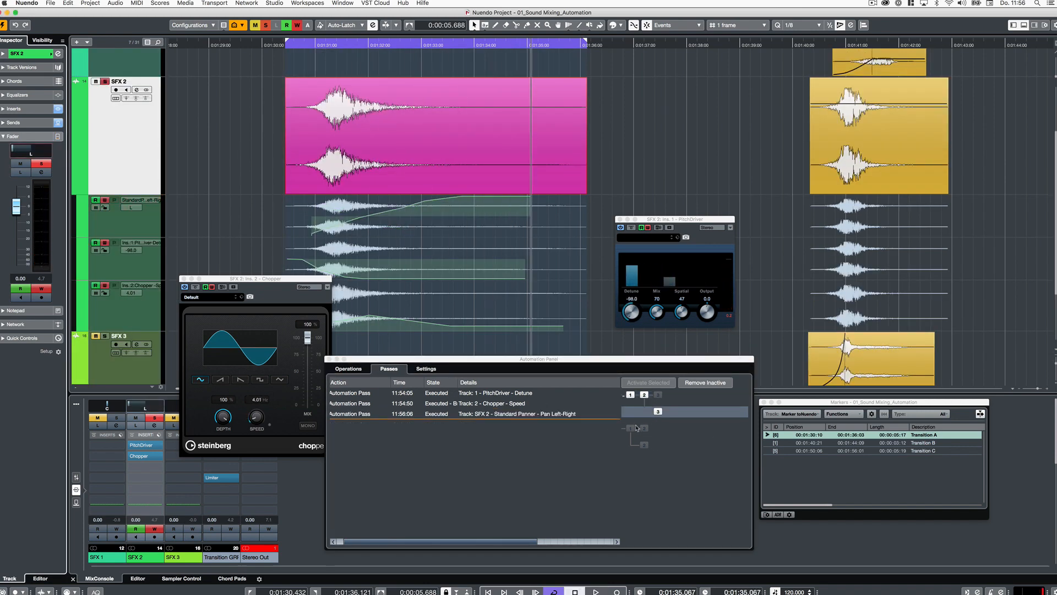
Compare the two alternative Chopper Speed branches and reactivate the latest pan pass of the first branch
left_click(643, 428)
left_click(644, 444)
left_click(658, 411)
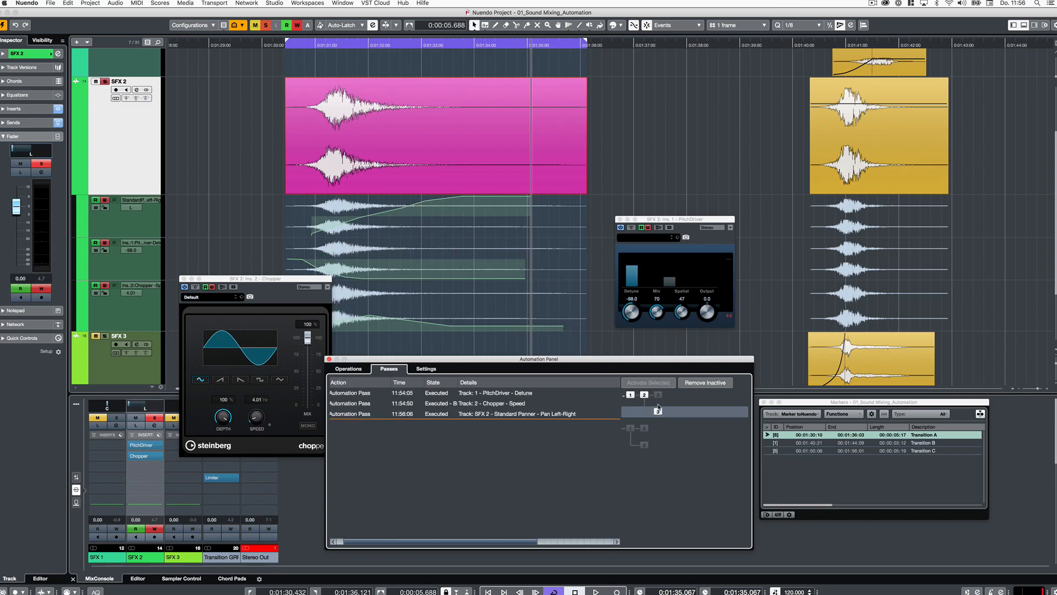
Switch back to pass 3 in the top row of the first automation branch
left_click(658, 396)
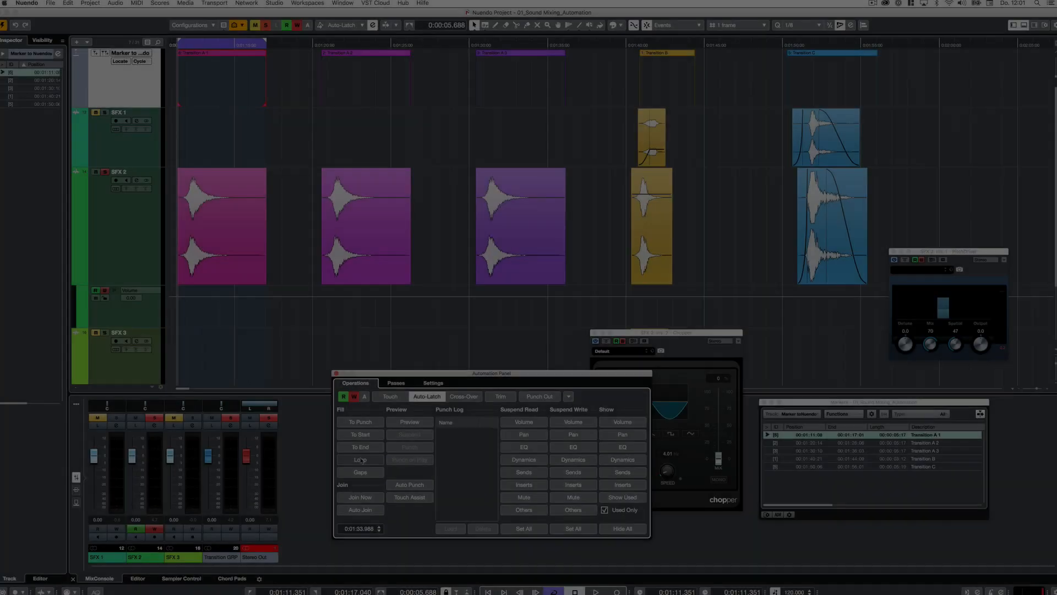
Lock the Loop fill option and write lowered SFX 2 volume levels across the looped transitions A 1 and A 2
left_click(371, 462)
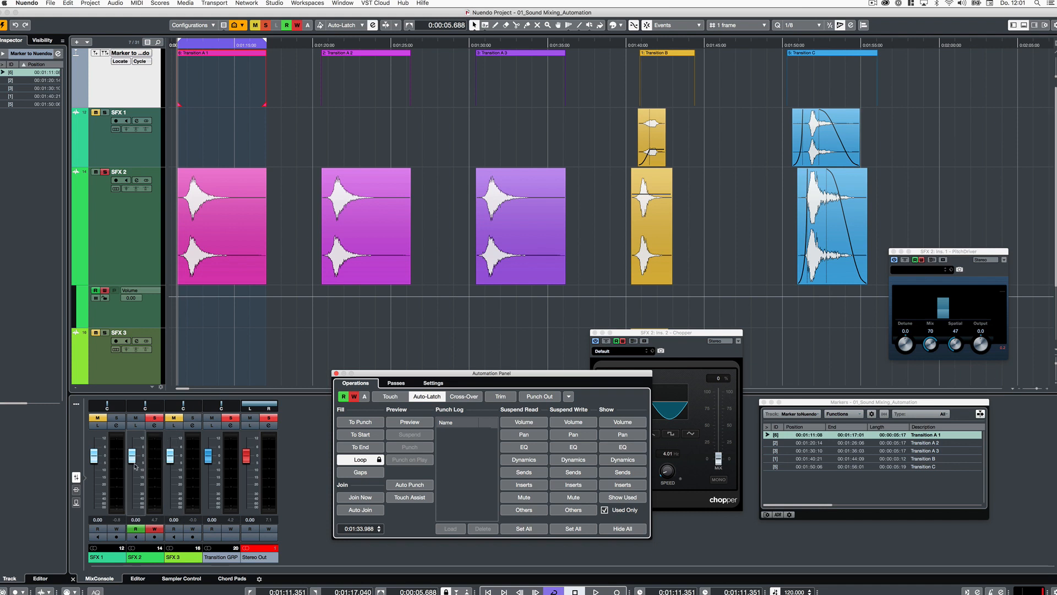
left_click_drag(133, 461, 133, 473)
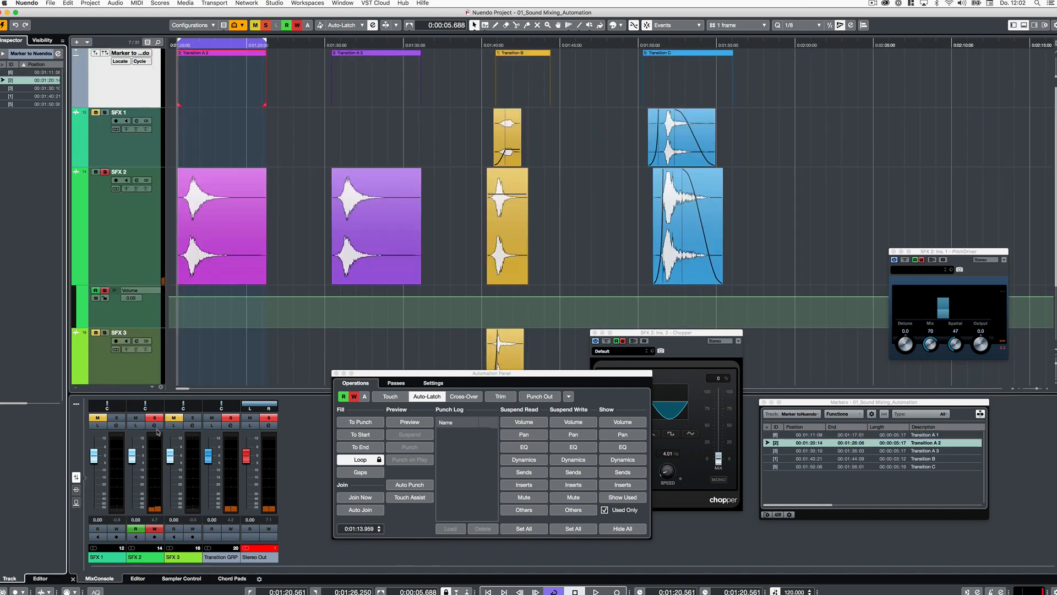
left_click_drag(132, 456, 132, 489)
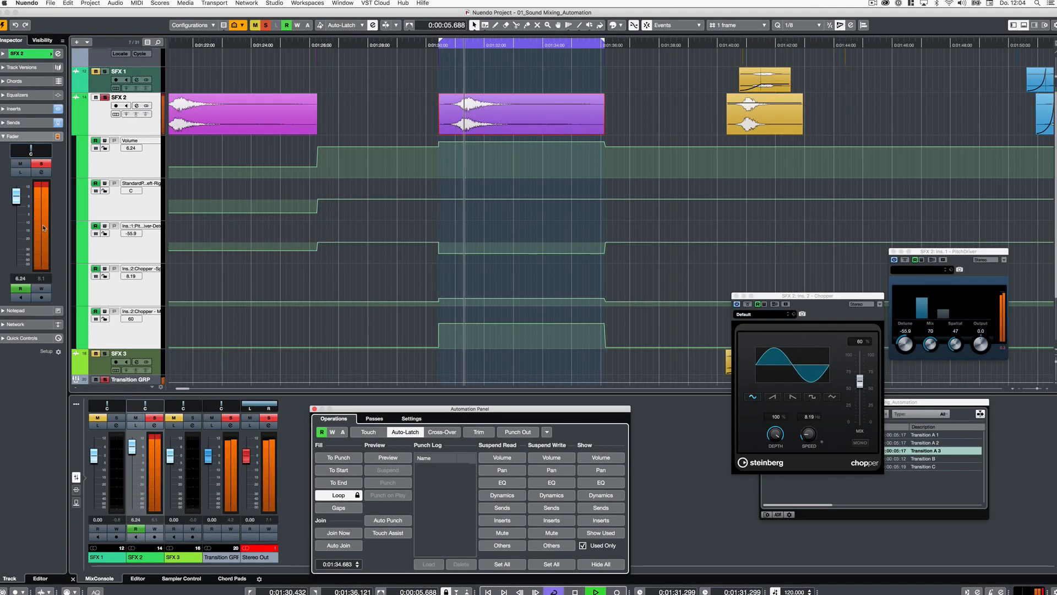
Enable automation Preview and writing for SFX 2, play the Transition A 3 loop, and lower its volume to about -5.8 dB
left_click_drag(16, 196, 18, 230)
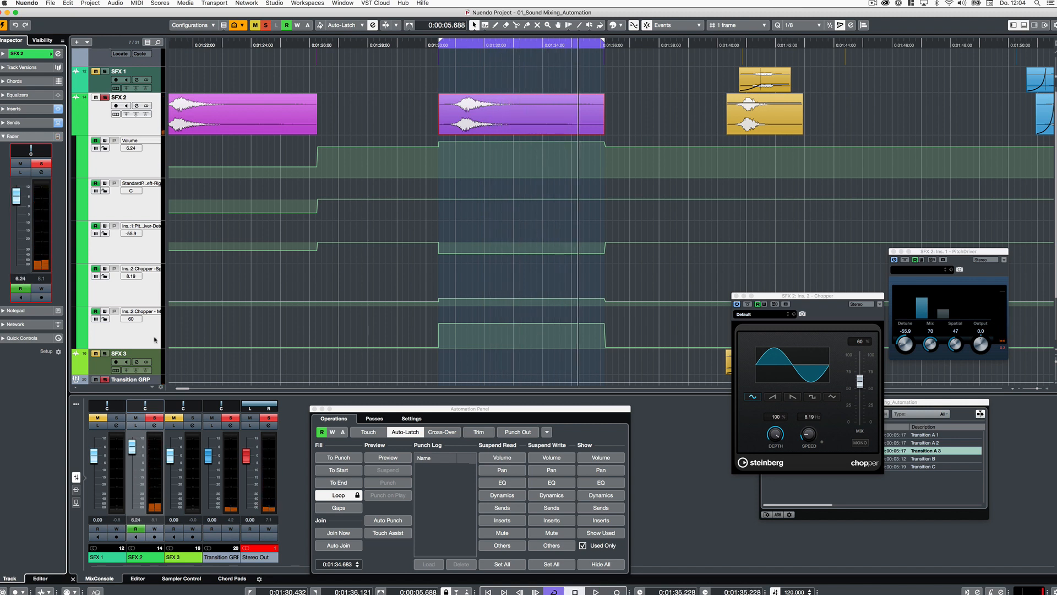
left_click(380, 460)
left_click(41, 289)
key("space")
left_click_drag(17, 196, 16, 219)
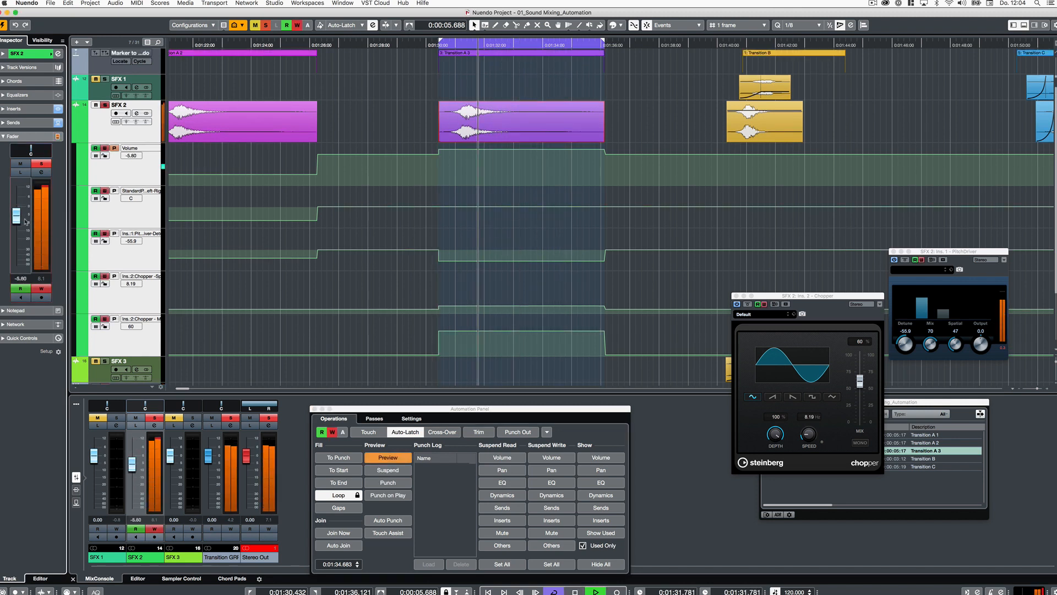
Audition SFX 2 at volume -7.86, panned to L36, with PitchDriver Detune at 38.2 and Chopper Speed at 13.15, and stop playback
left_click_drag(31, 149, 25, 150)
left_click_drag(905, 344, 911, 305)
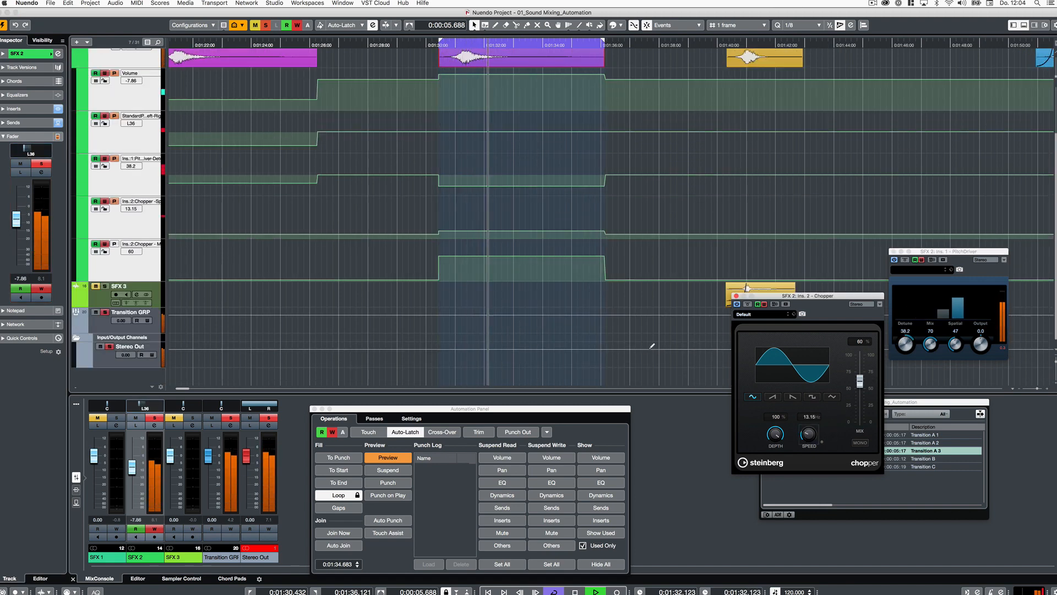
key("space")
scroll(525, 175, "up", 3)
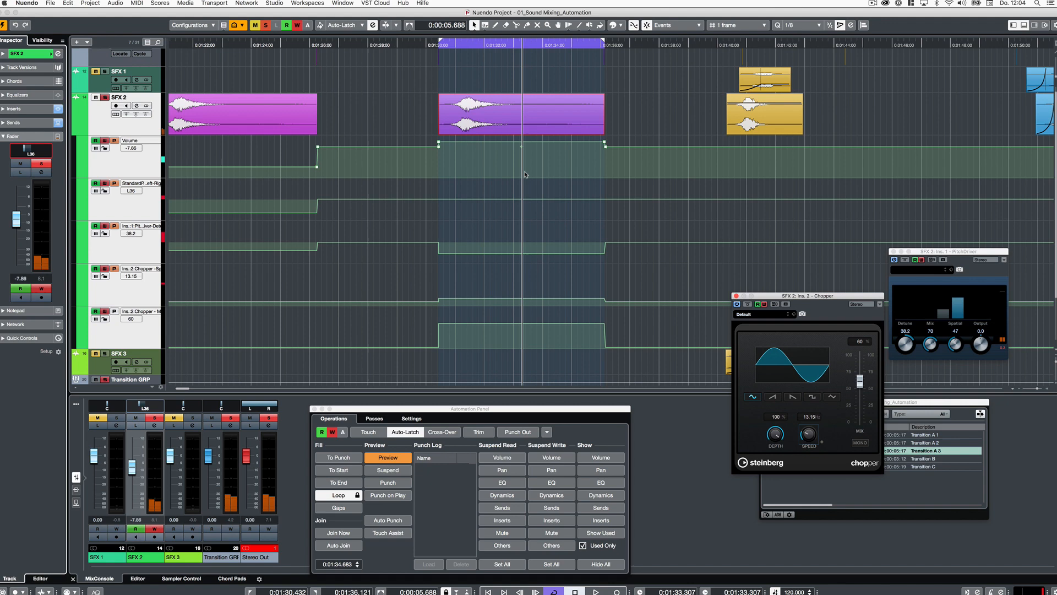
Reset Preview, set SFX 2 volume to -9.41, Detune to 30.4 and Chopper Speed to 11.38, and punch them into the A 3 loop
left_click(399, 457)
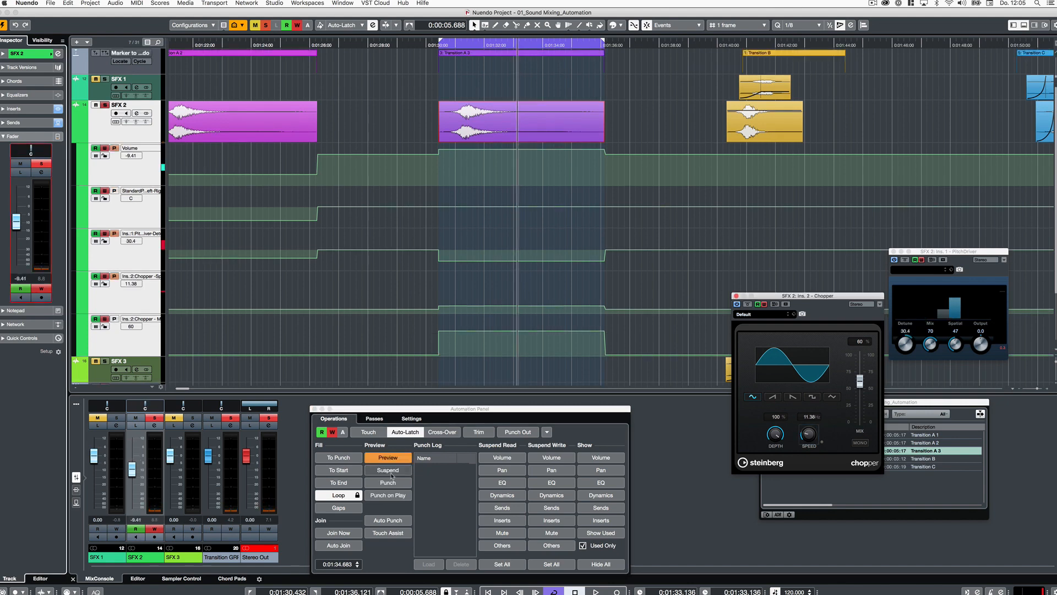
left_click(388, 482)
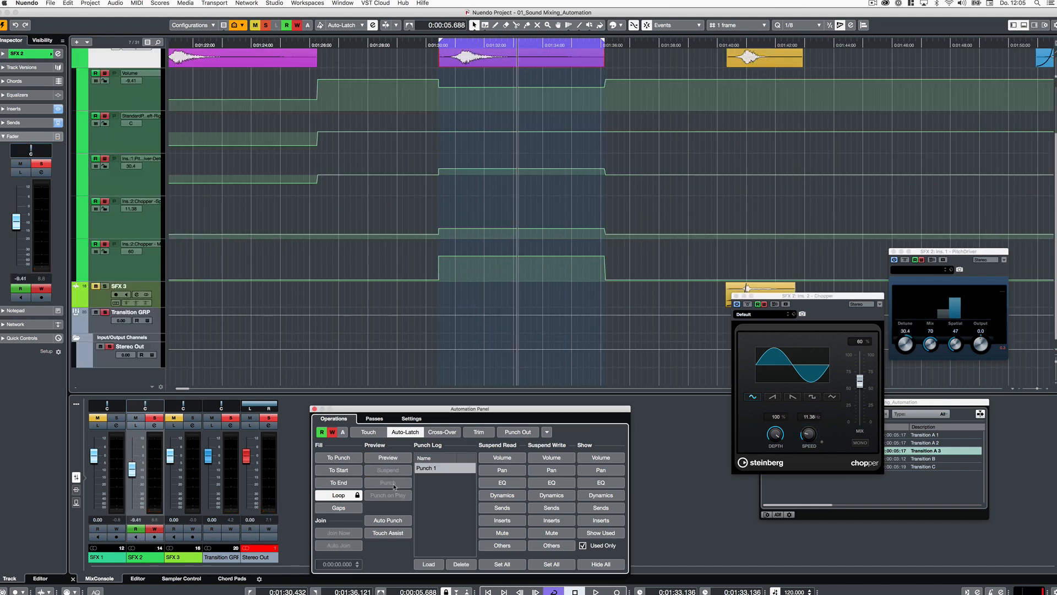
key("space")
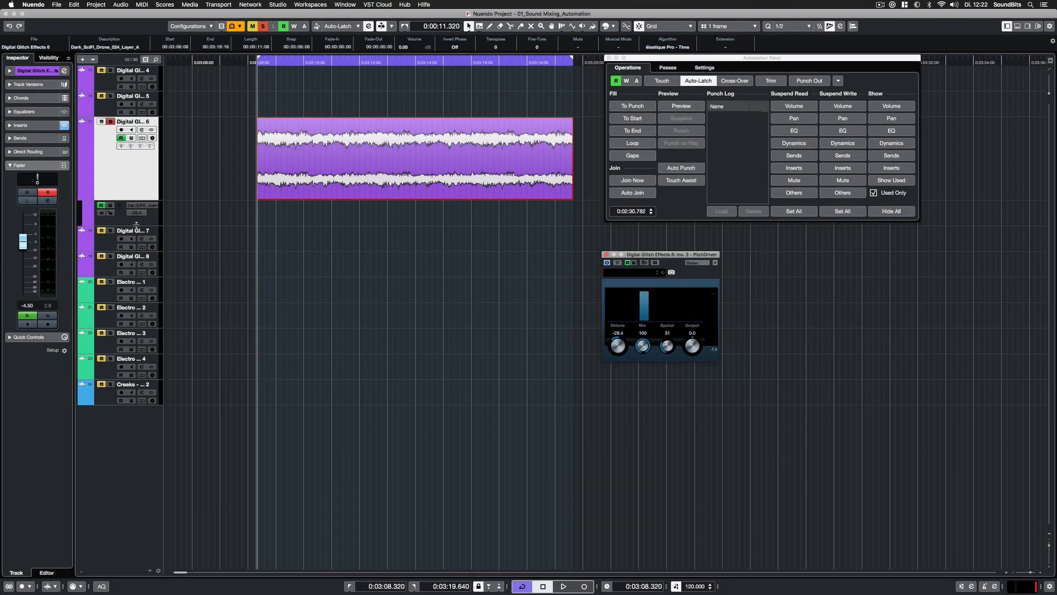
Enlarge the PitchDriver Detune lane of Digital Glitch Effects 6, draw a freehand curve along the clip, and undo it
left_click_drag(136, 223, 137, 307)
mouse_move(258, 251)
left_mouse_down()
mouse_move(382, 262)
mouse_move(511, 223)
mouse_move(566, 252)
left_mouse_up()
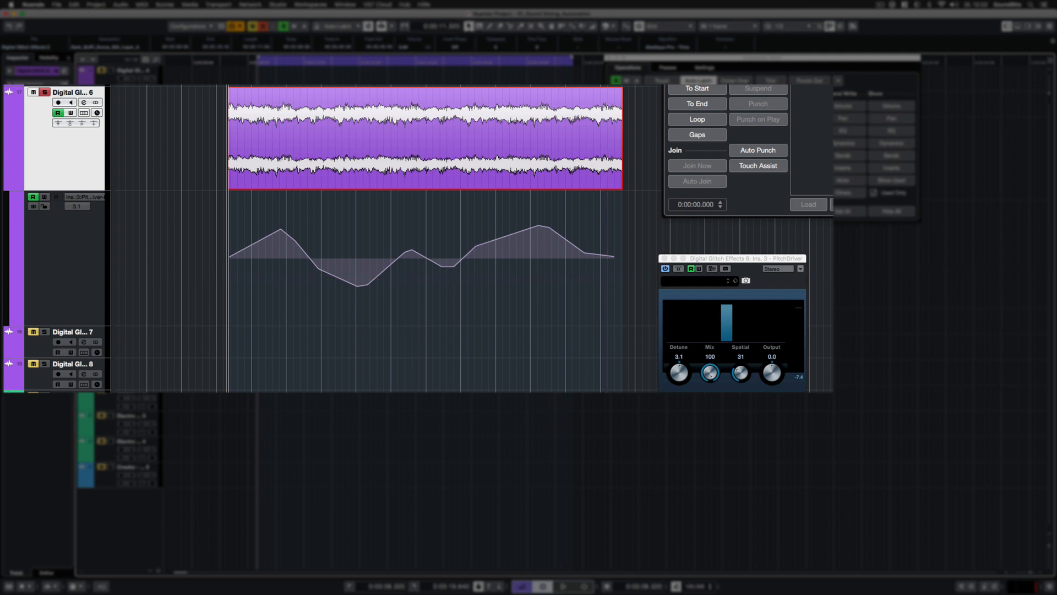
key("super+z")
Delete the early peak in the Detune curve, raising its first point and lowering the middle one to form a dip
mouse_move(228, 259)
left_mouse_down()
mouse_move(623, 253)
mouse_move(264, 277)
mouse_move(283, 219)
mouse_move(281, 229)
left_mouse_up()
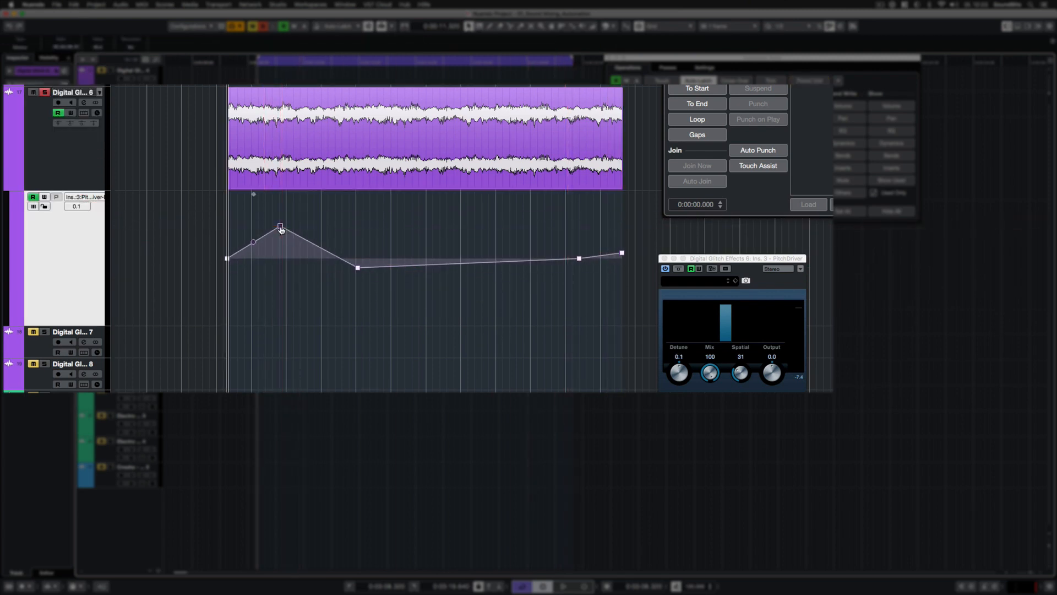
key("BackSpace")
mouse_move(227, 258)
left_mouse_down()
mouse_move(227, 239)
mouse_move(306, 238)
mouse_move(297, 258)
mouse_move(223, 233)
mouse_move(233, 236)
left_mouse_up()
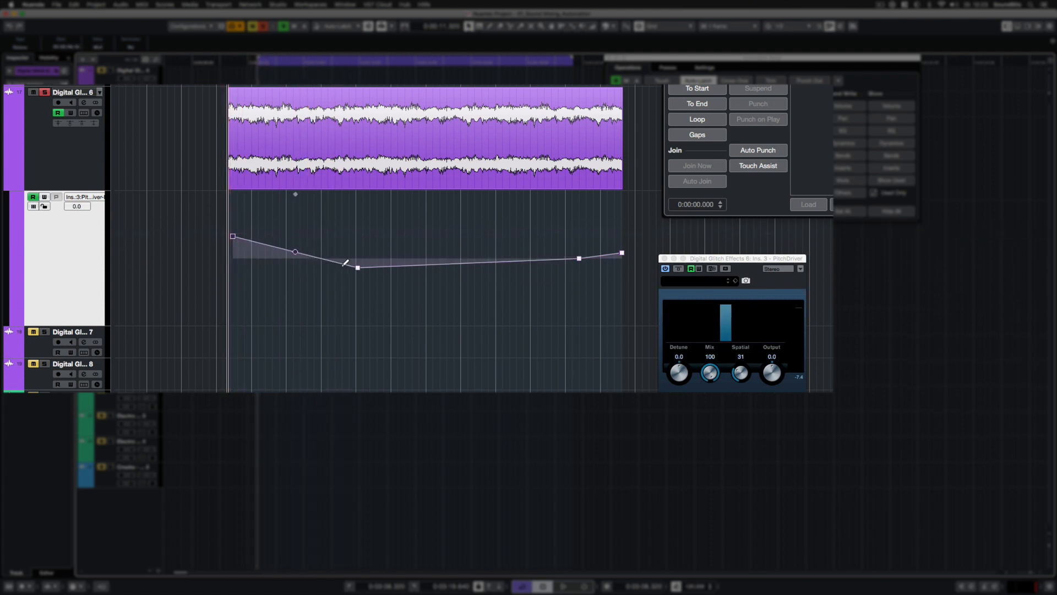
left_click_drag(357, 266, 359, 294)
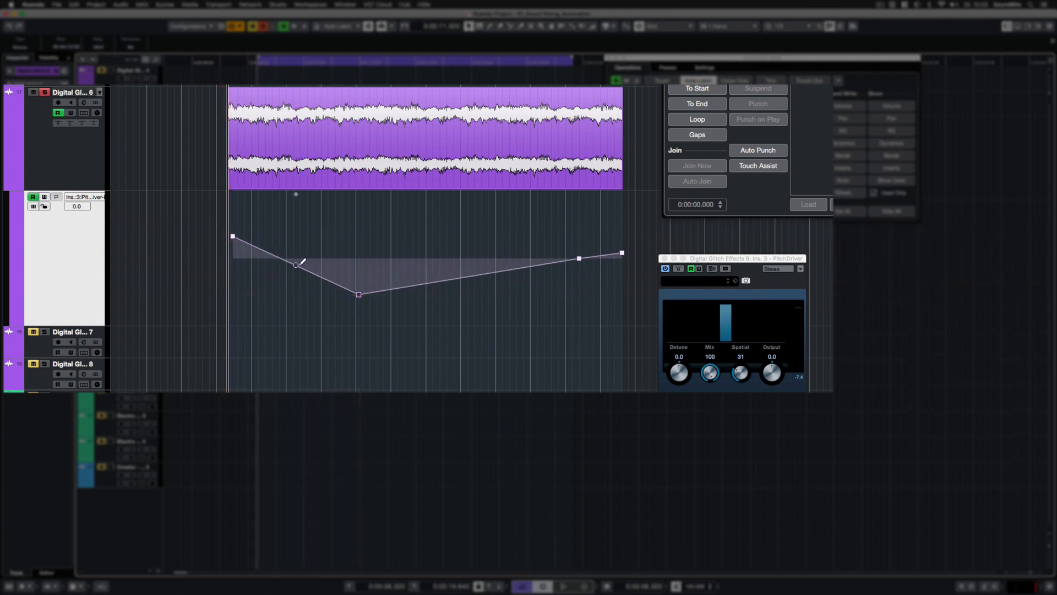
Remove the point near the end of the Detune curve and bend both segments into a smooth bowl shape
left_click_drag(302, 260, 276, 283)
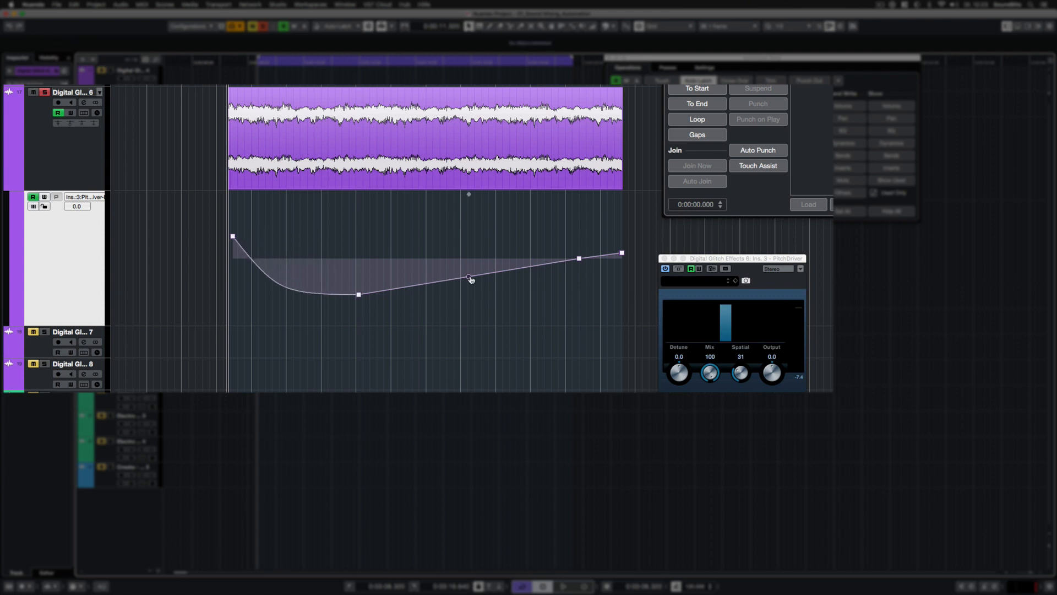
left_click_drag(559, 291, 598, 242)
key("Delete")
mouse_move(491, 273)
left_mouse_down()
mouse_move(491, 248)
mouse_move(508, 283)
left_mouse_up()
left_click_drag(271, 264, 273, 278)
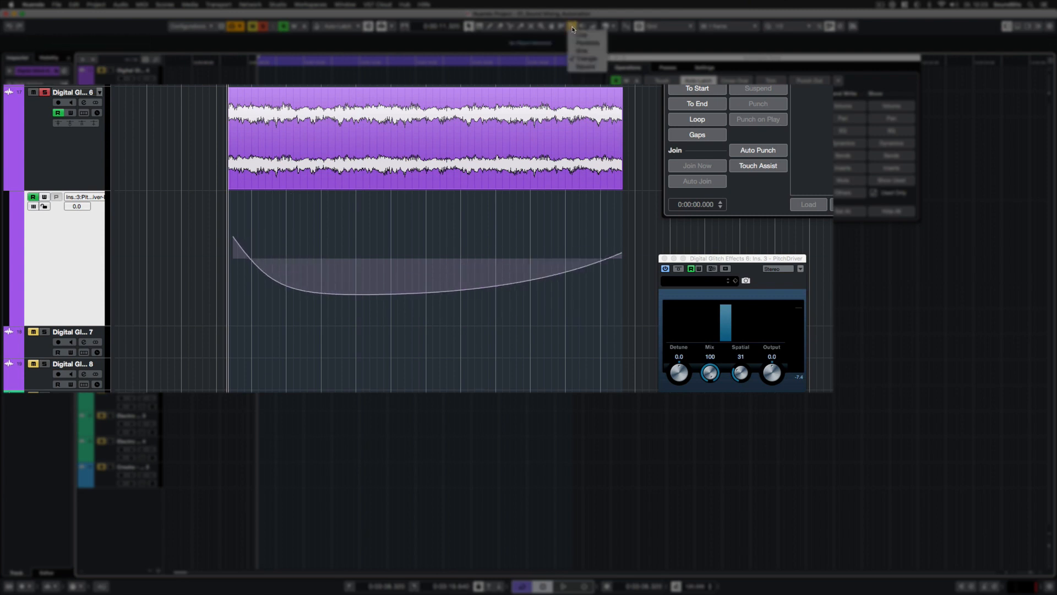
Replace the Detune curve with a repeating sine wave drawn along the whole clip and audition it
left_click(574, 52)
left_click_drag(243, 242, 635, 268)
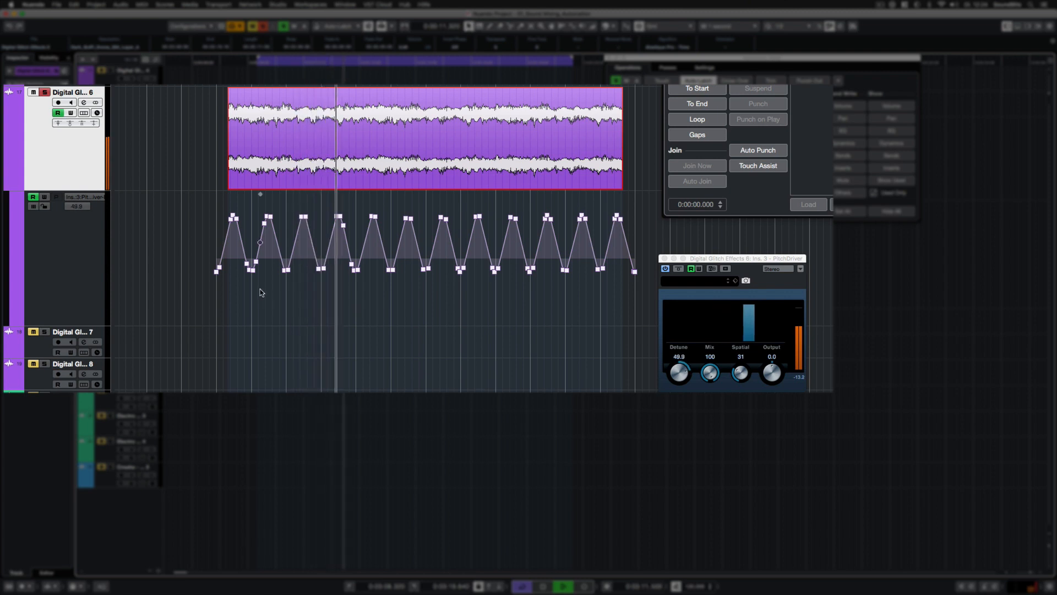
key("space")
left_click(347, 307)
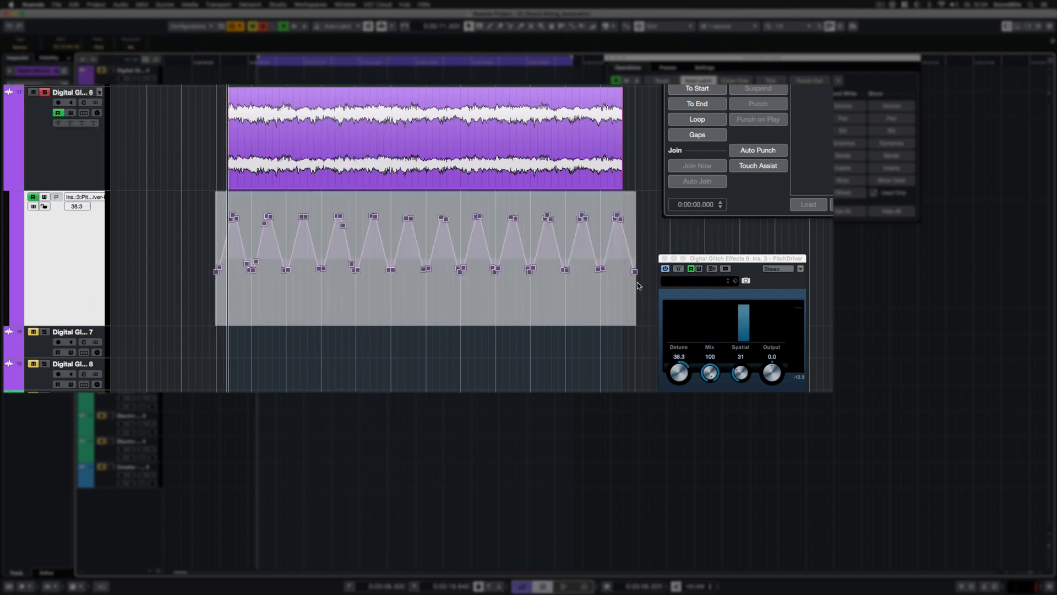
Select the entire Detune wave, warp its spacing so the later cycles bunch together, and scale its height slightly
left_click_drag(635, 271, 635, 272)
left_click_drag(270, 329, 302, 324)
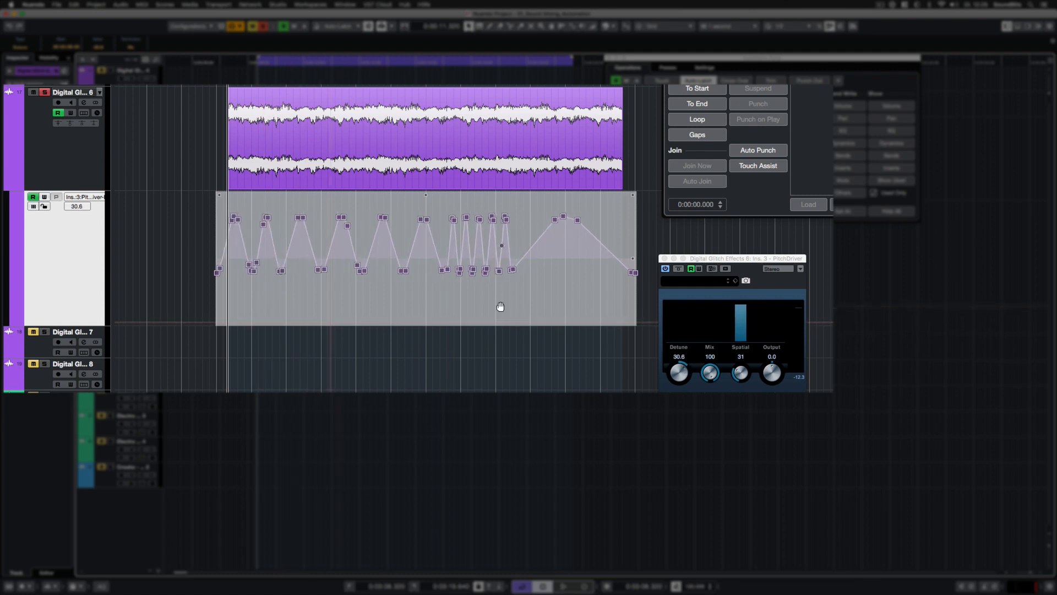
mouse_move(486, 271)
left_mouse_down()
mouse_move(488, 289)
mouse_move(488, 273)
left_mouse_up()
left_click_drag(426, 194, 438, 188)
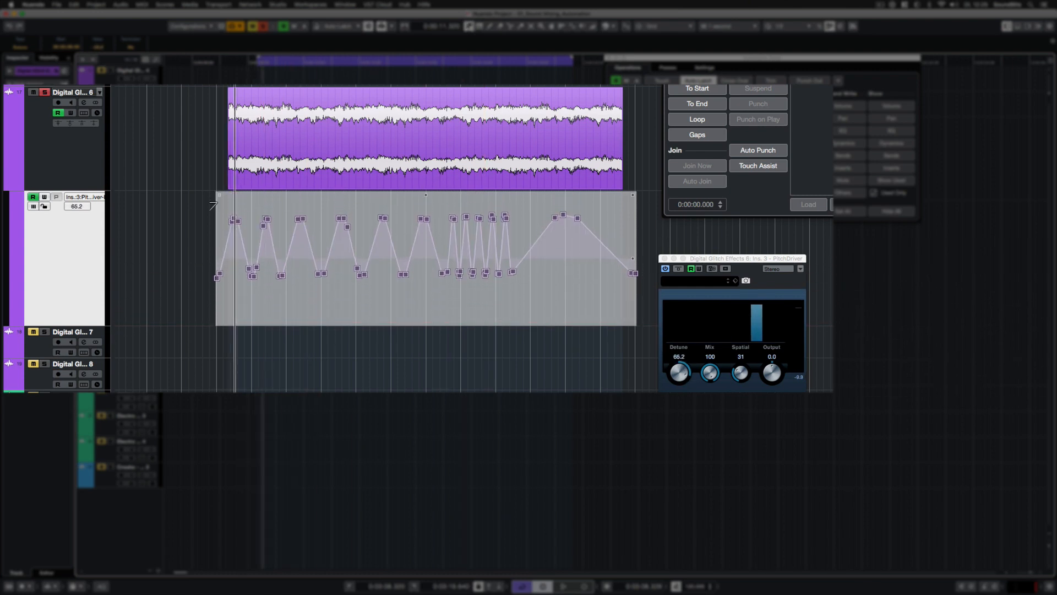
Tilt the Detune wave down at its start and up at its end, and play it from the left locator
left_click_drag(219, 194, 221, 264)
left_click_drag(636, 198, 635, 179)
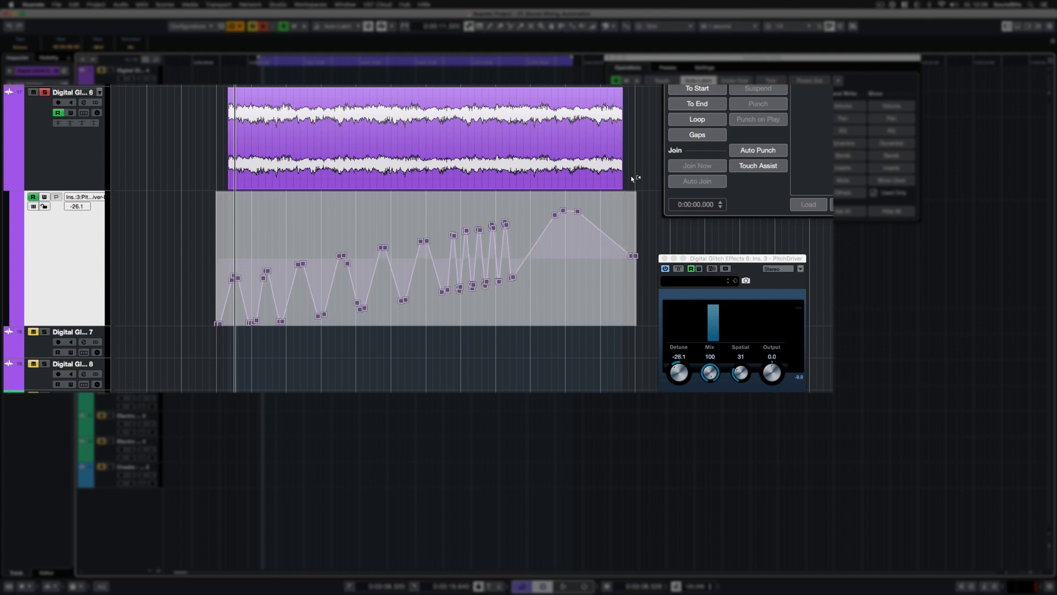
left_click(361, 179)
key("l")
key("space")
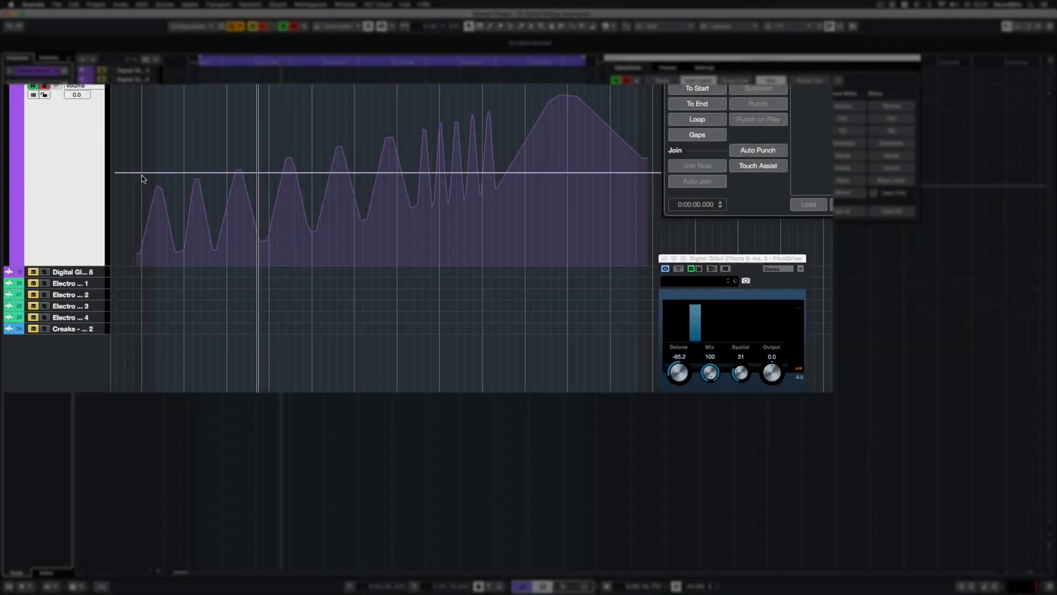
Shape the trim curve in the Volume lane above Digital Gl... 8 with an early dip, a central rise and a late dip
left_click(141, 175)
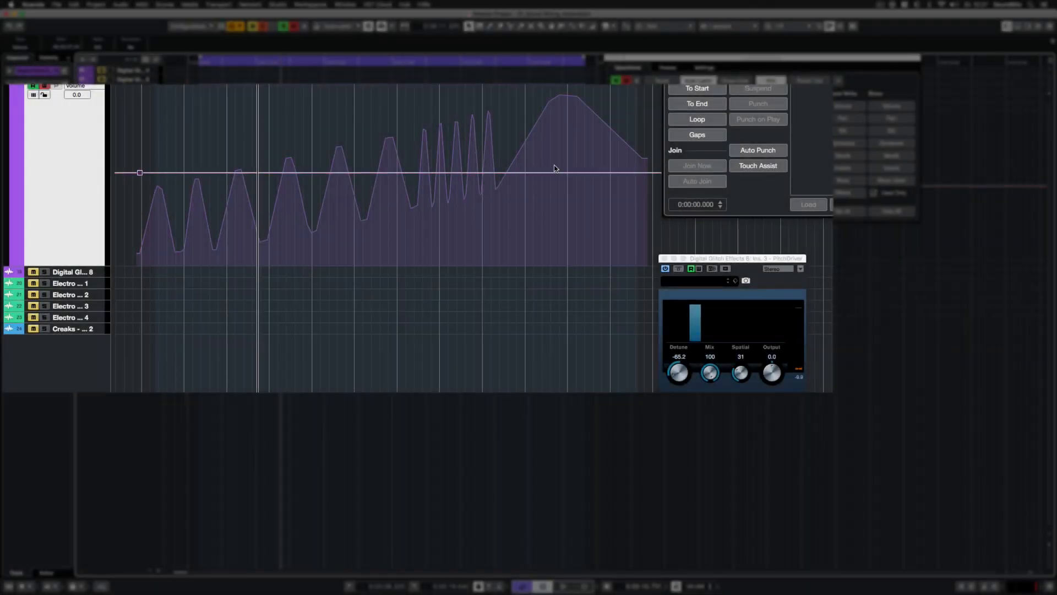
left_click_drag(326, 172, 294, 212)
left_click_drag(394, 201, 422, 148)
left_click_drag(507, 156, 503, 204)
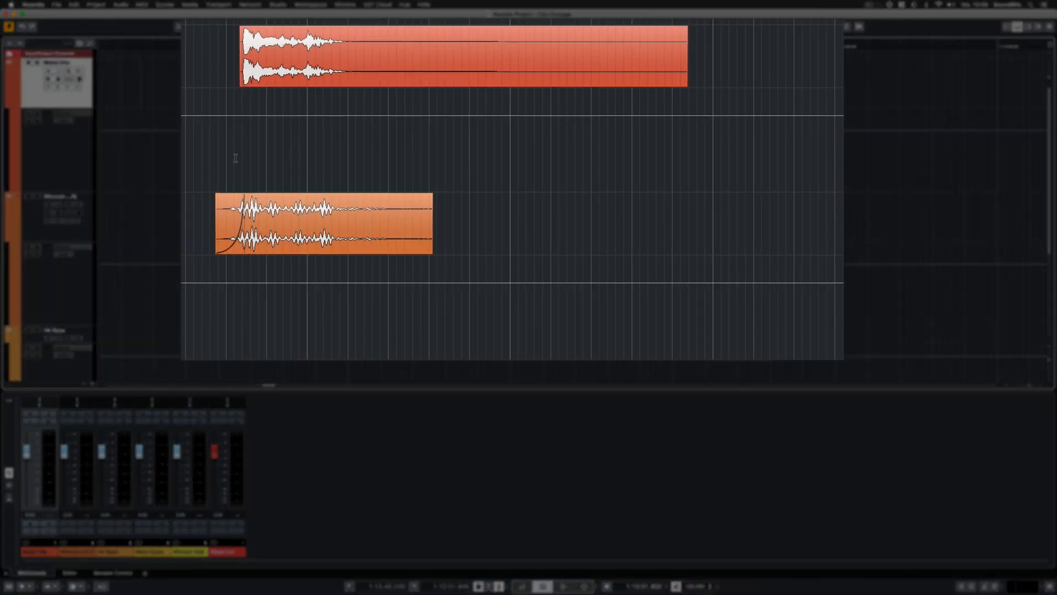
Dip the Metal Hits volume automation beneath its clip and shape the dip as a curved ramp back to the original level
left_click_drag(236, 158, 740, 164)
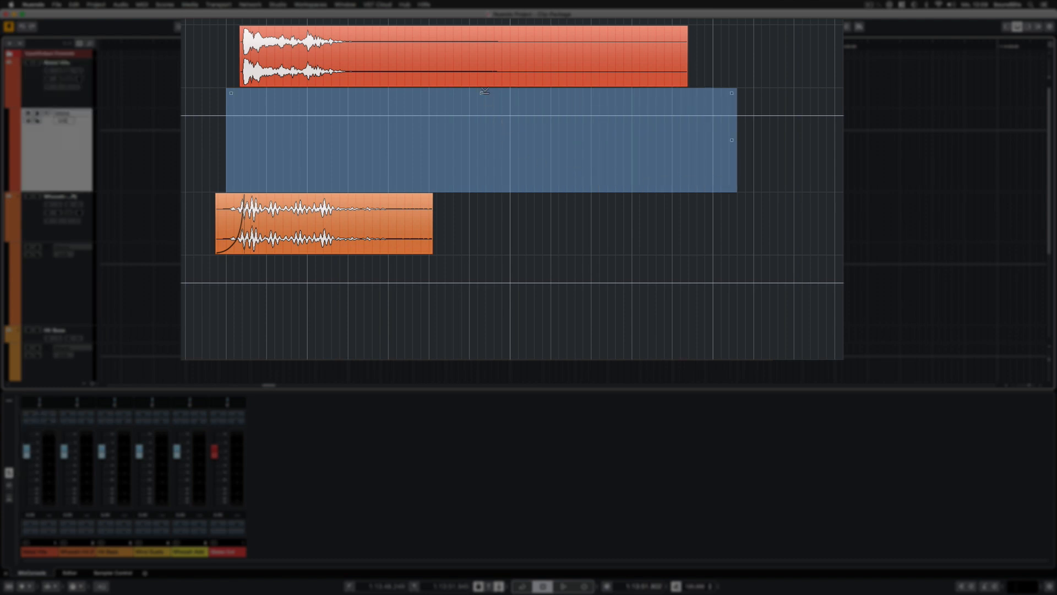
left_click_drag(485, 91, 480, 130)
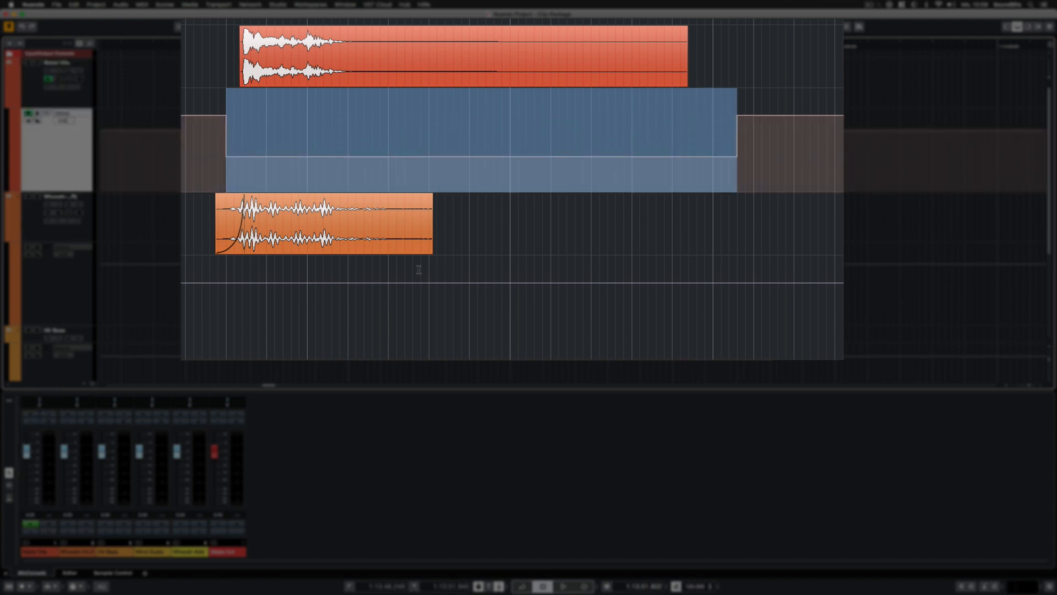
left_click_drag(733, 97, 734, 56)
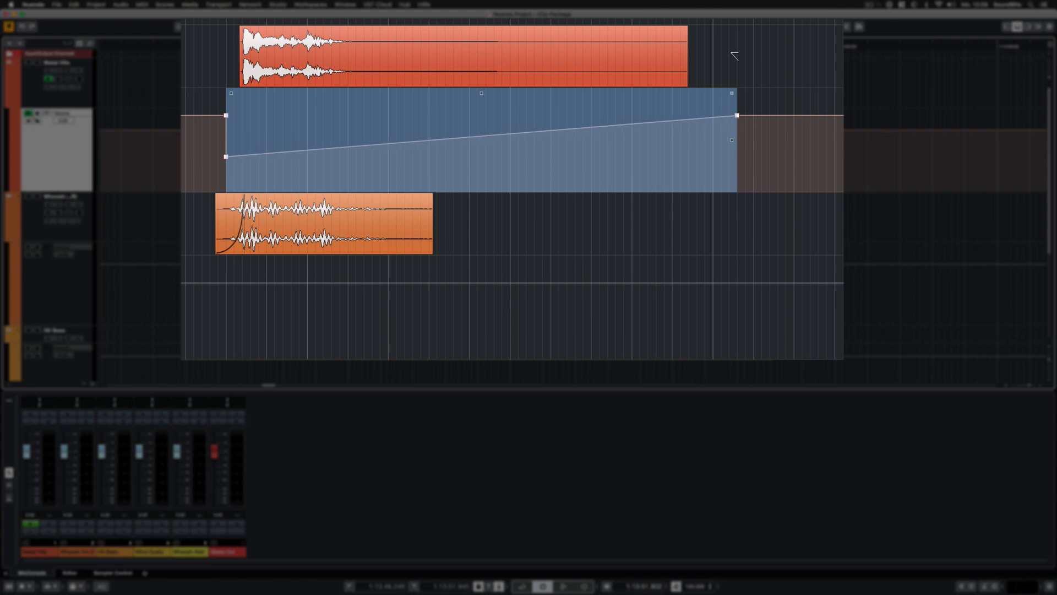
key("1")
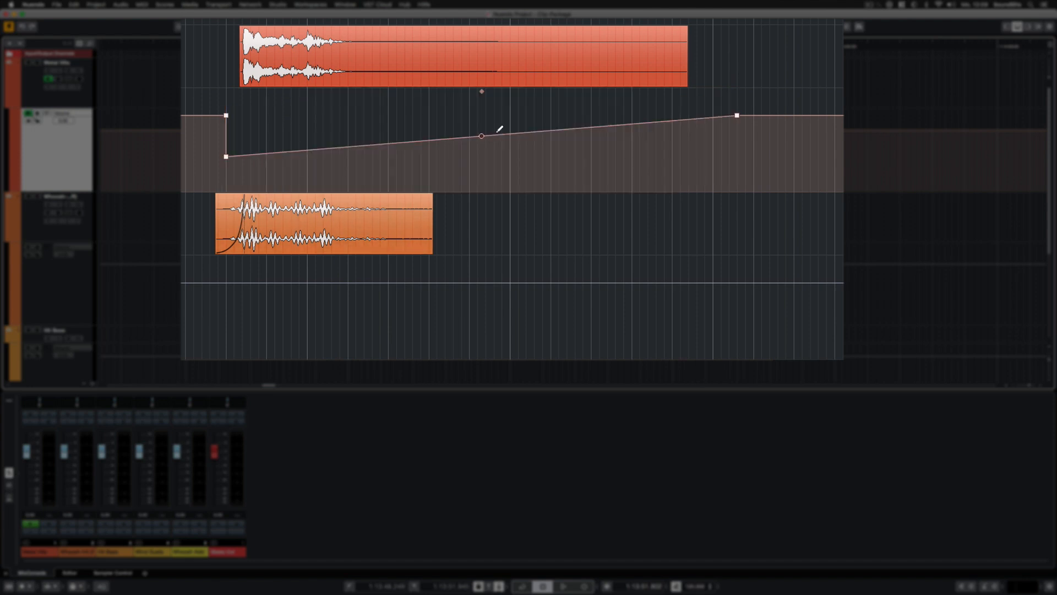
mouse_move(482, 141)
left_mouse_down()
mouse_move(482, 129)
mouse_move(485, 162)
mouse_move(483, 149)
left_mouse_up()
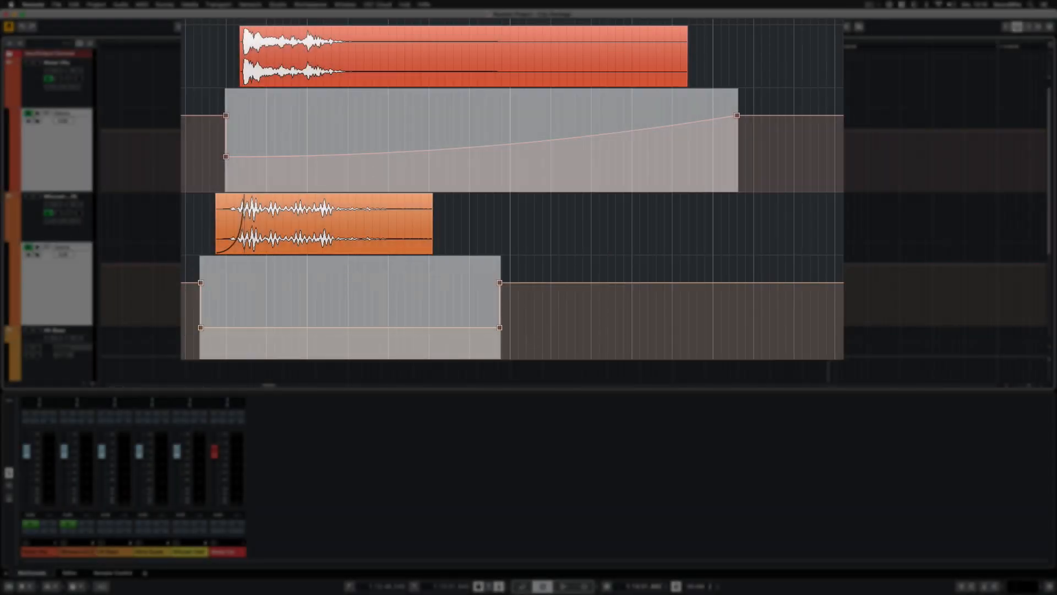
Try moving and copying the Metal Hits and Whoosh volume dips to 1:14:01.960, undoing both attempts
scroll(584, 222, "down", 5)
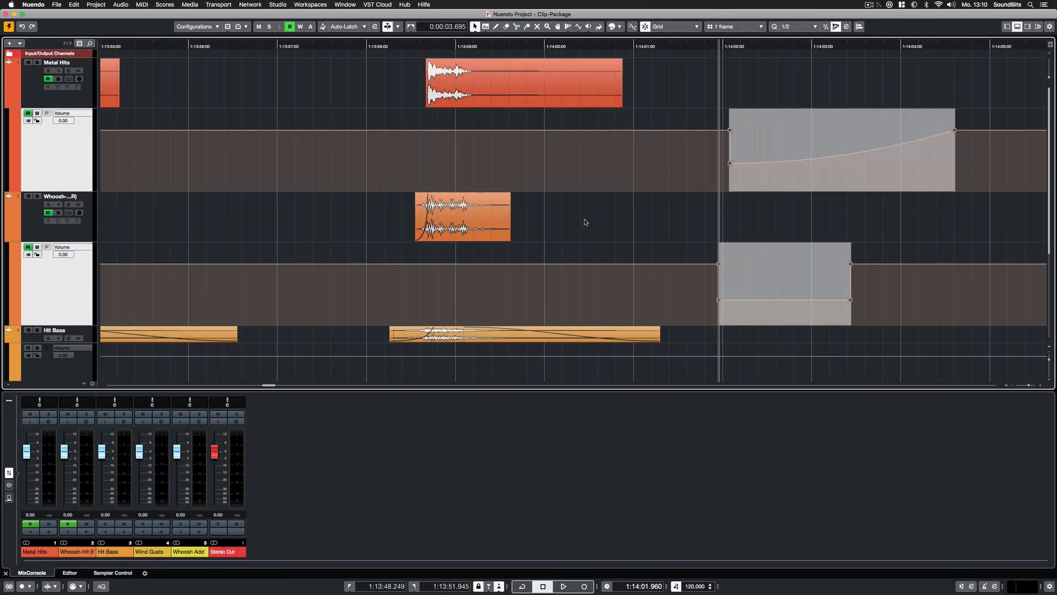
key("super+z")
key("super+v")
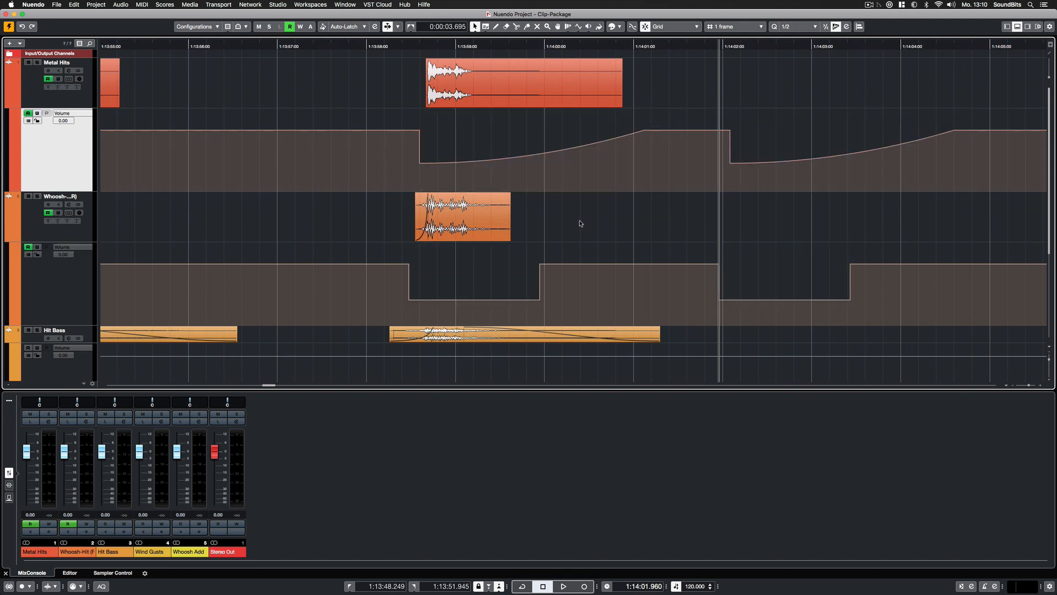
key("super+z")
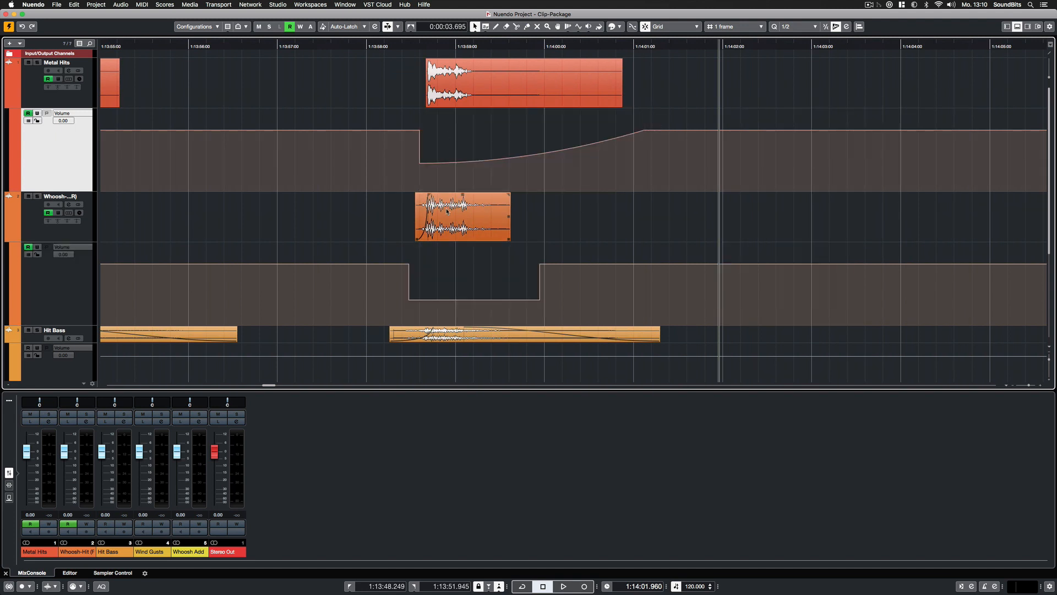
Select the curved Metal Hits volume dip, then enlarge the Hit Bass volume lane and enable automation reading on it
left_click_drag(409, 121, 667, 170)
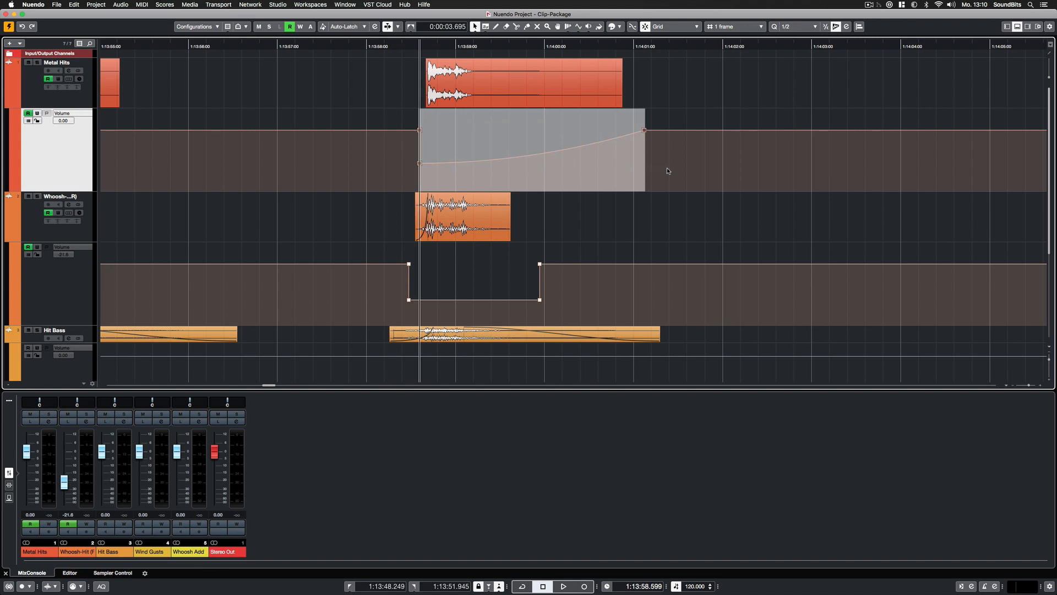
scroll(353, 339, "down", 5)
left_click_drag(86, 276, 85, 327)
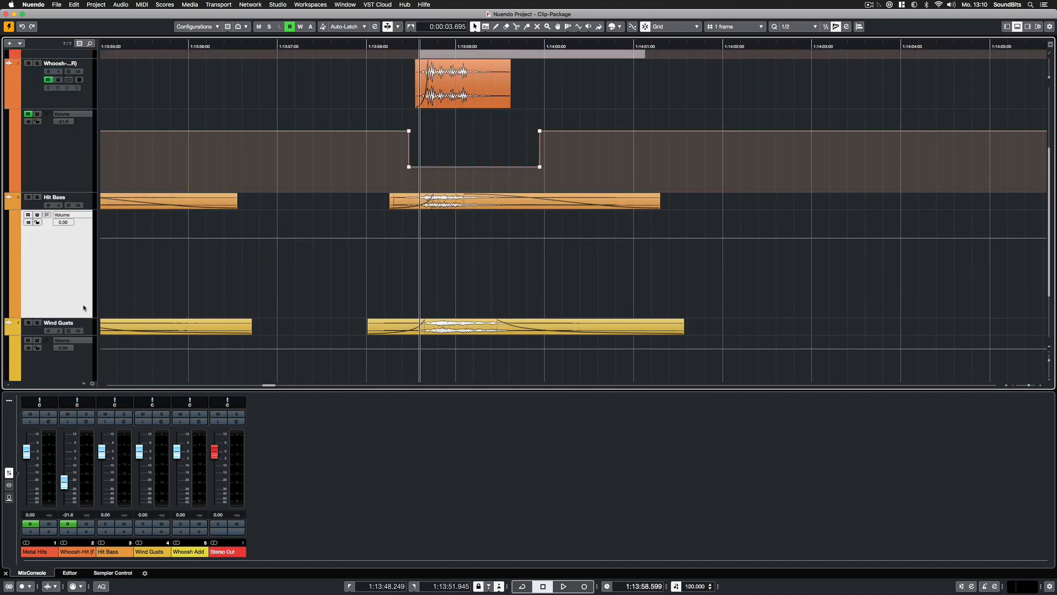
left_click(28, 215)
scroll(361, 287, "up", 2)
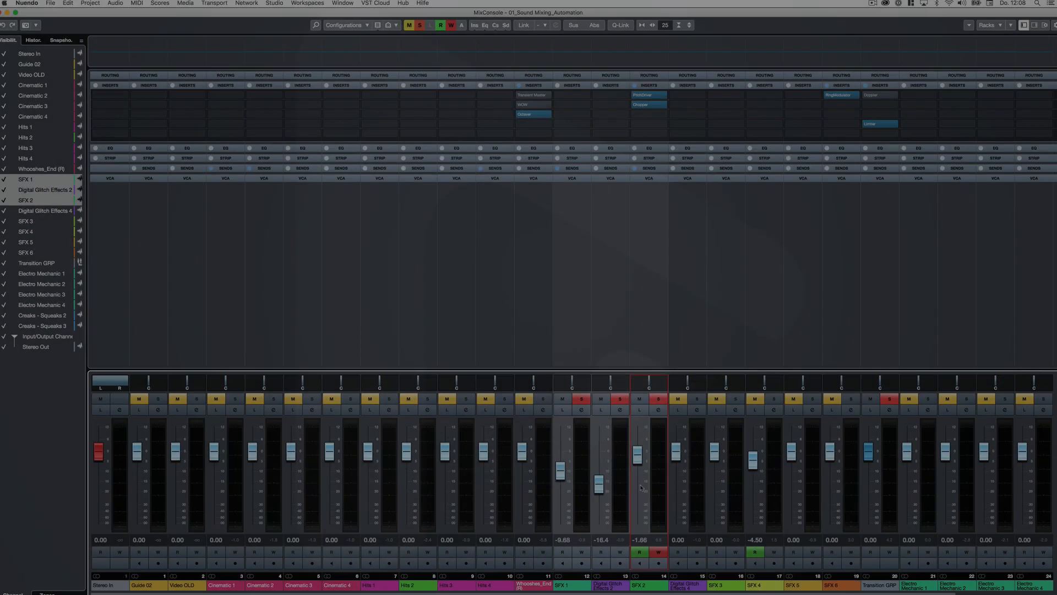
Temporarily link the selected SFX 1, Digital Glitch Effects 2 and SFX 2 channels, raise their faders together and toggle their solo
key("alt+shift")
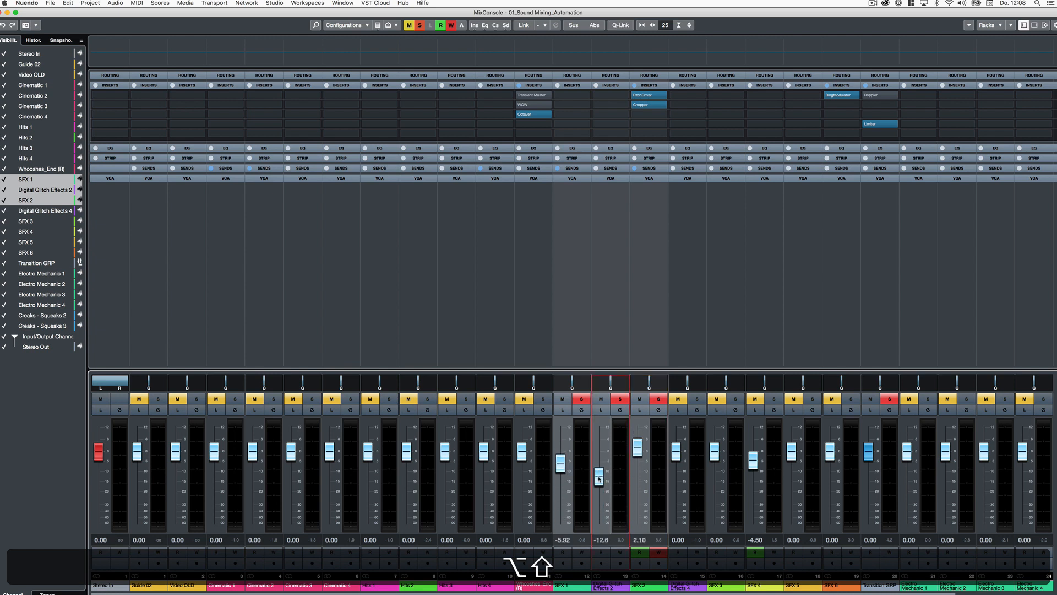
left_click(580, 401, "alt+shift")
left_click(579, 401, "alt+shift")
left_click(580, 403, "alt+shift")
left_click(564, 400, "alt+shift")
left_click(579, 402)
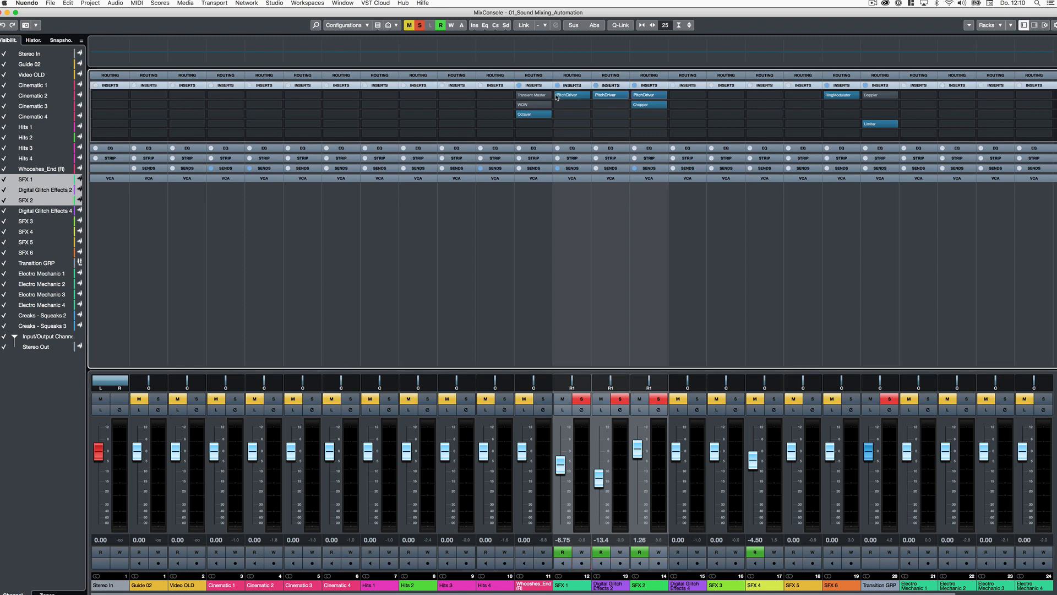
Open PitchDriver on the three selected channels, raise SFX 1's Detune to 21.8 with the others following, and ride the faders together
left_click(573, 95)
left_click(611, 95)
left_click(649, 96)
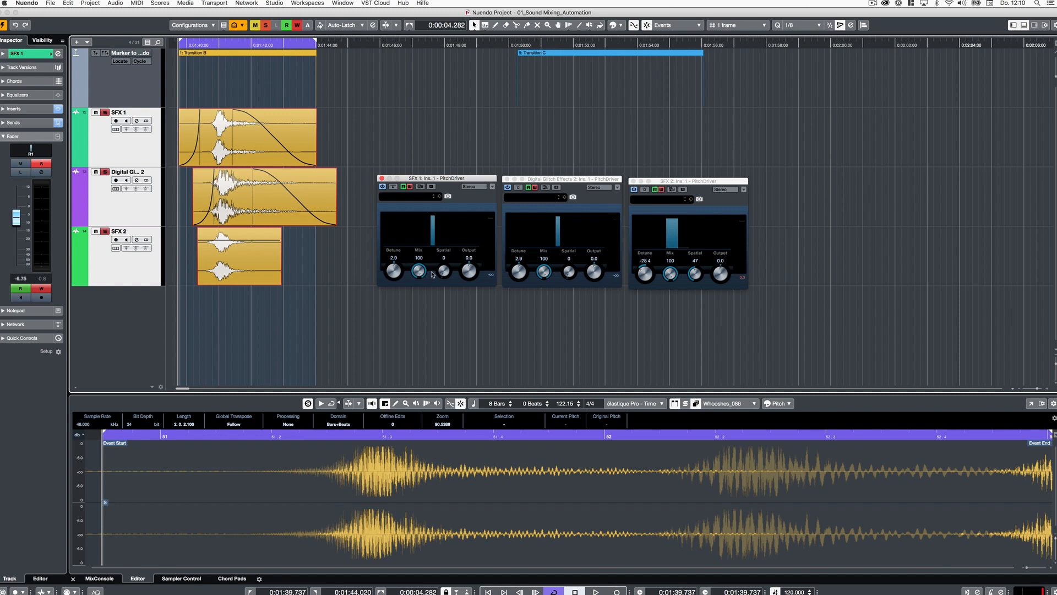
left_click_drag(390, 269, 389, 256)
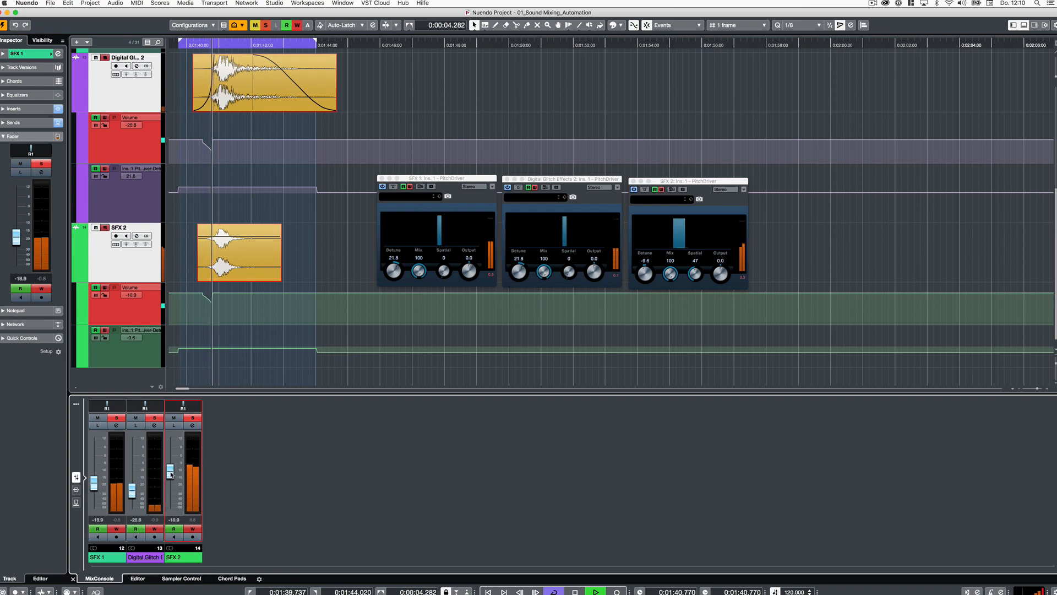
left_click_drag(171, 451, 176, 447)
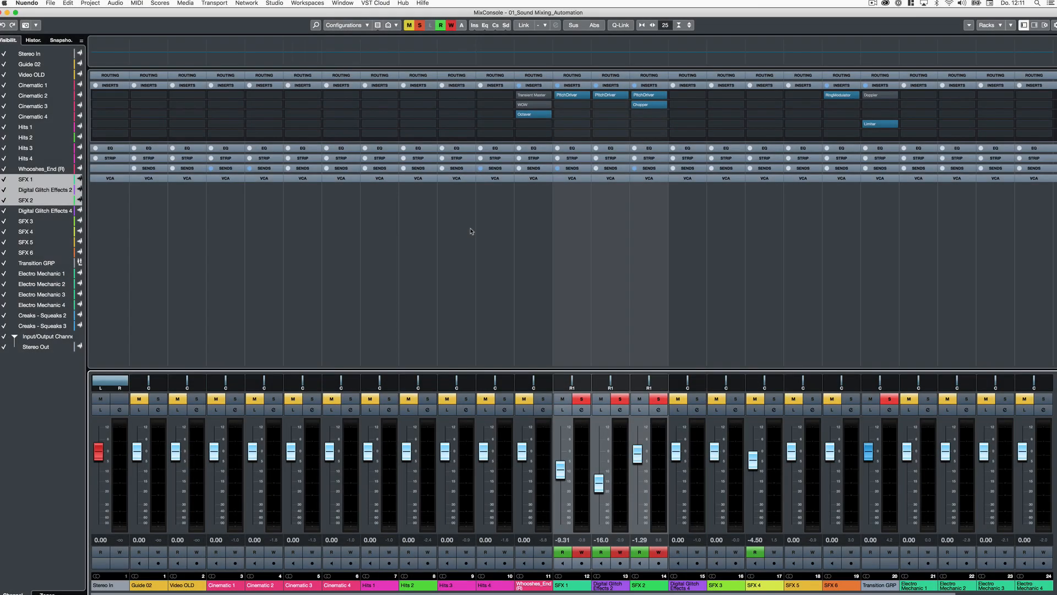
Link the three selected SFX channels as Link 1, and Hits 1 to Hits 4 as Link 2 with the preset link options
left_click(523, 25)
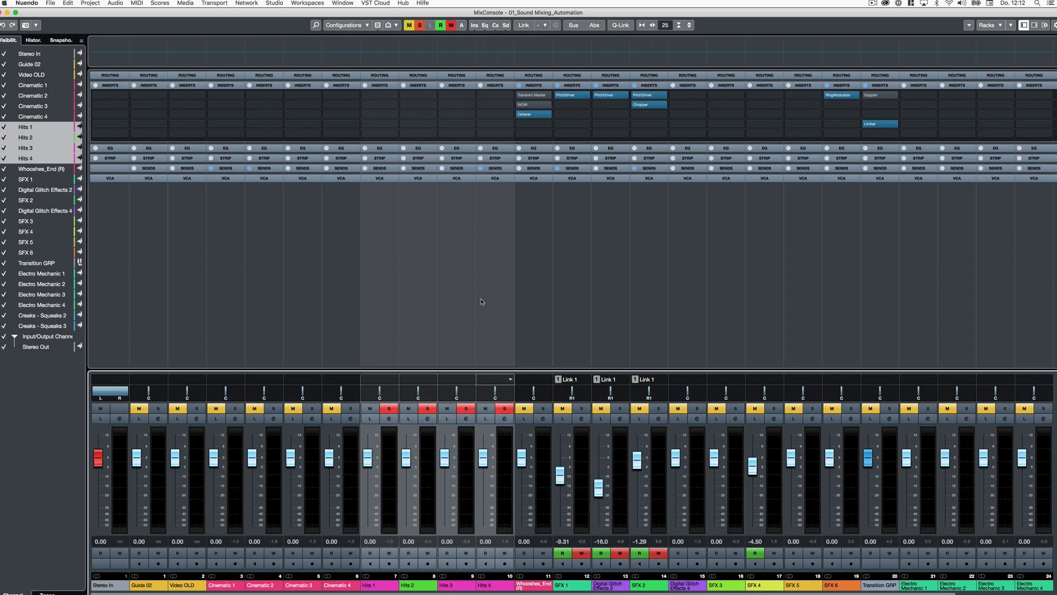
left_click(522, 26)
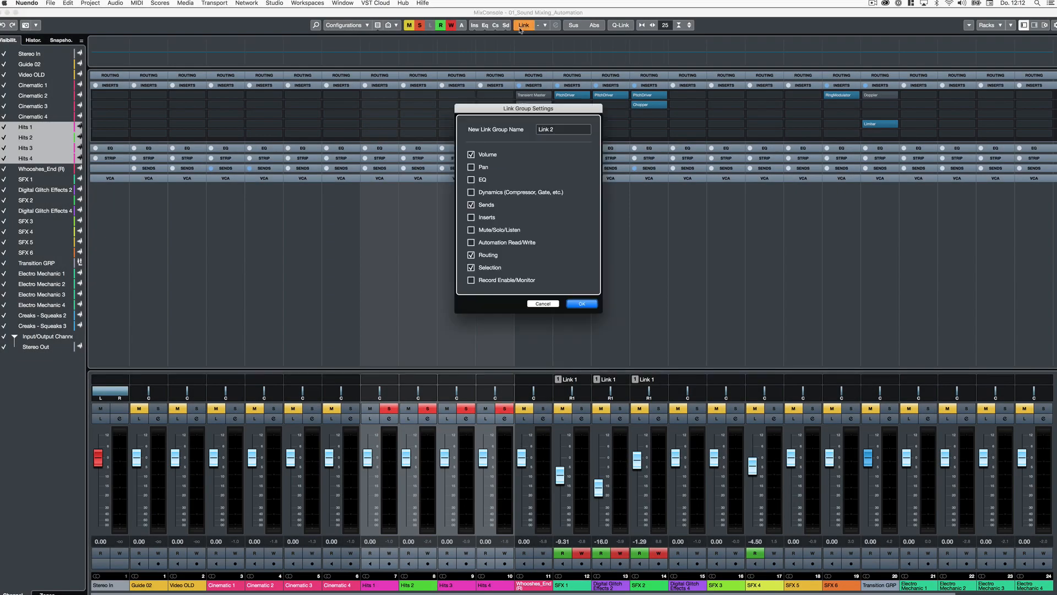
key("Return")
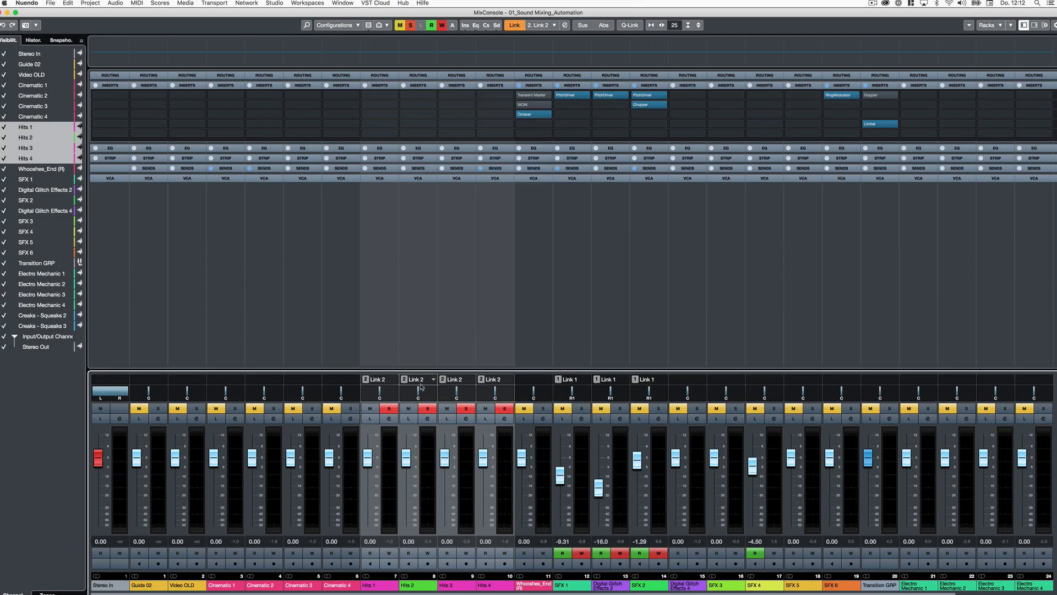
Move the Hits 3 channel into link group Link 1 and return it to Link 2
left_click(472, 380)
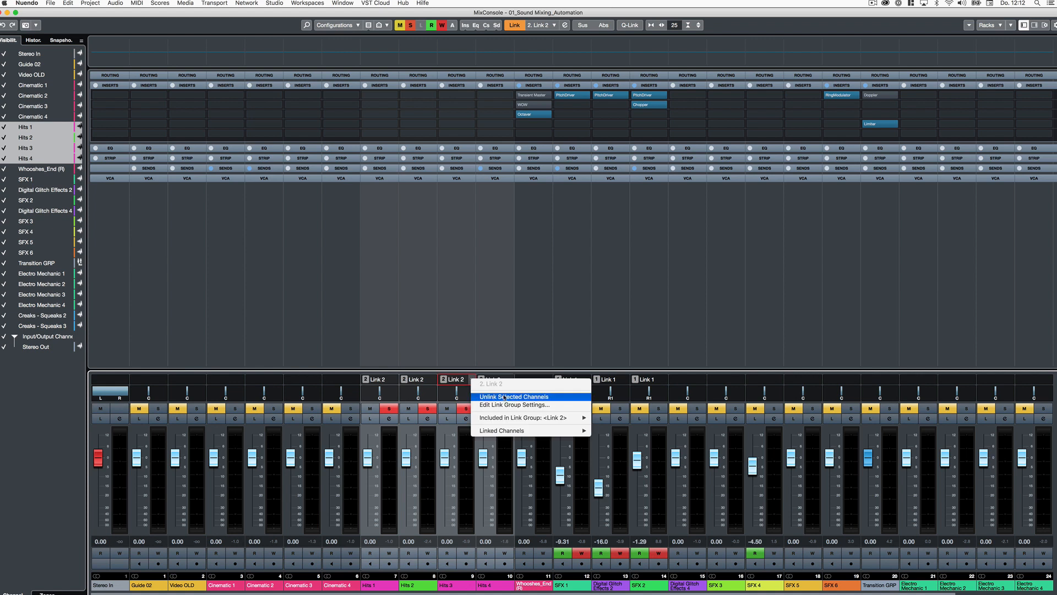
left_click(610, 430)
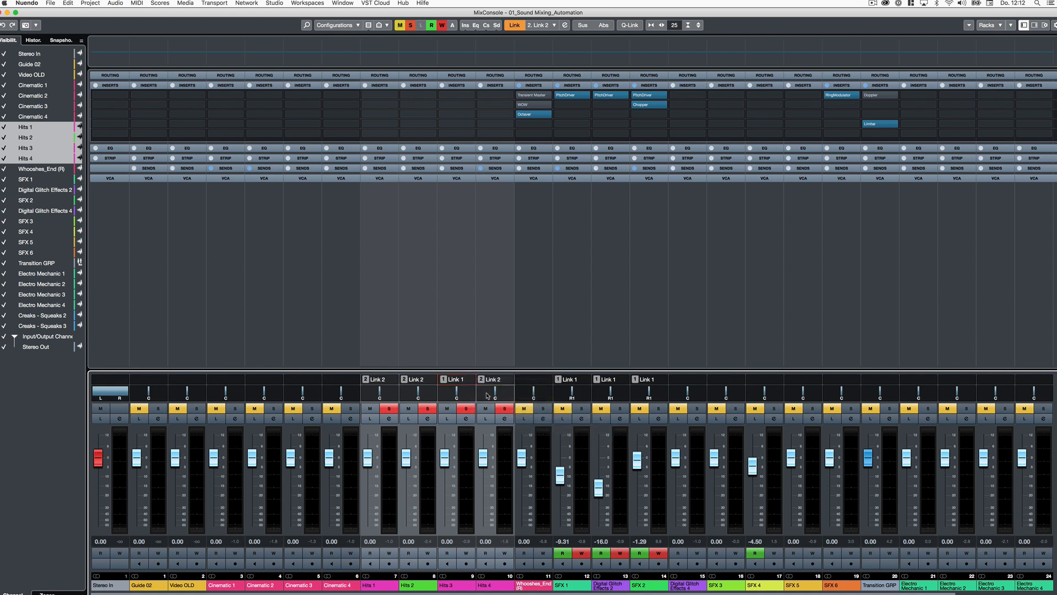
left_click(472, 380)
left_click(603, 438)
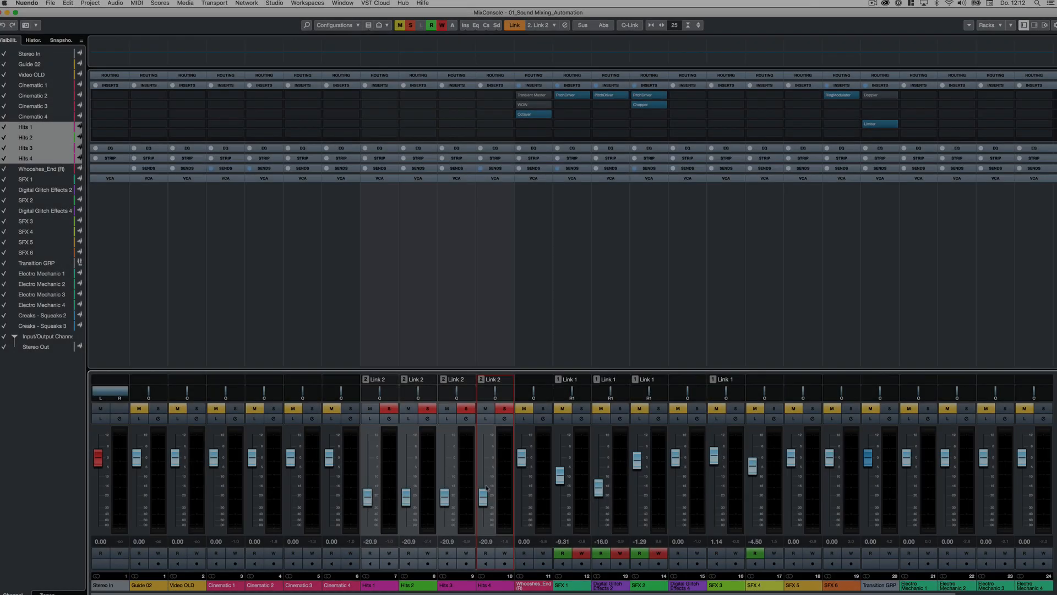
Offset individual Hits faders within Link 2, then use absolute link mode to bring all four to about -7 dB
left_click_drag(483, 457, 482, 479)
key("alt")
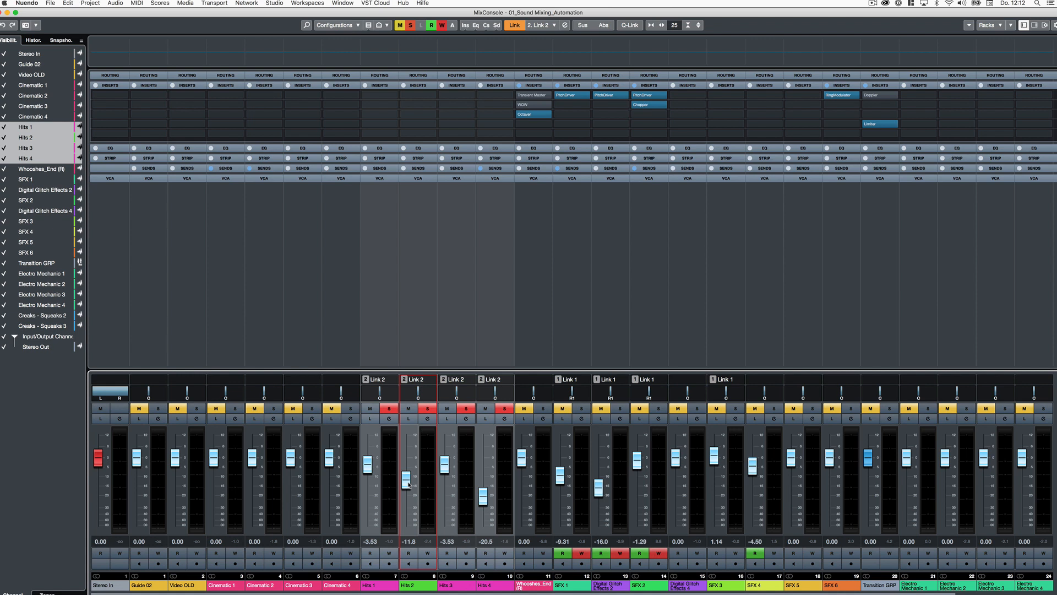
left_click(604, 28)
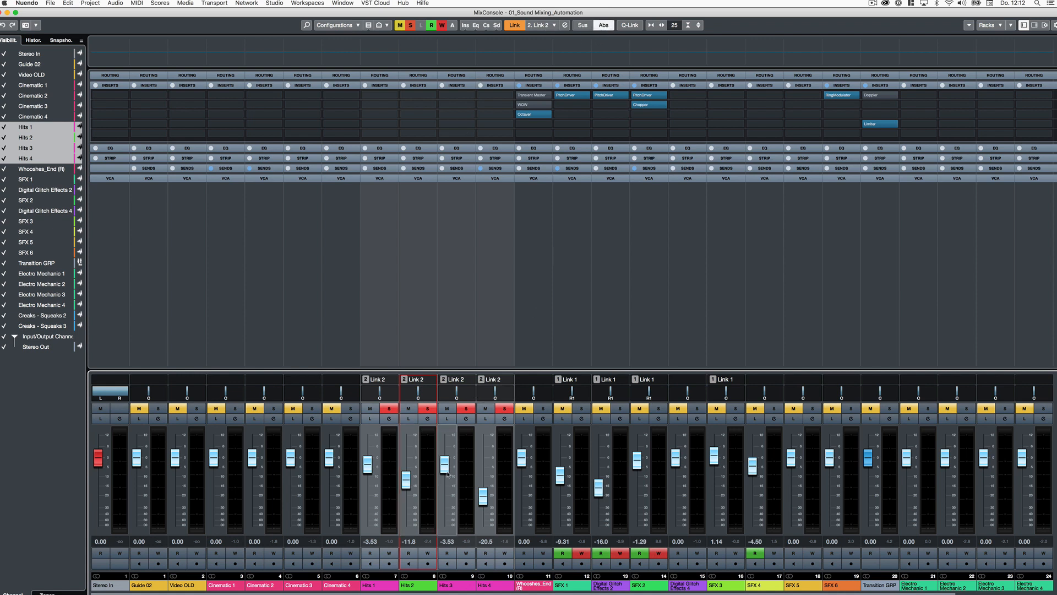
mouse_move(447, 475)
left_mouse_down()
mouse_move(448, 487)
mouse_move(446, 474)
left_mouse_up()
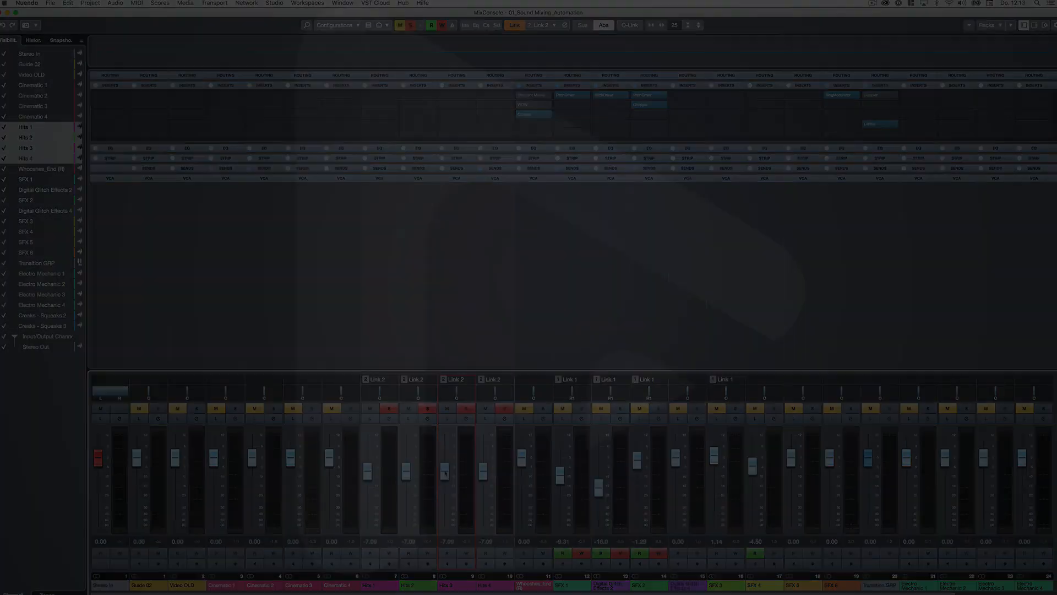
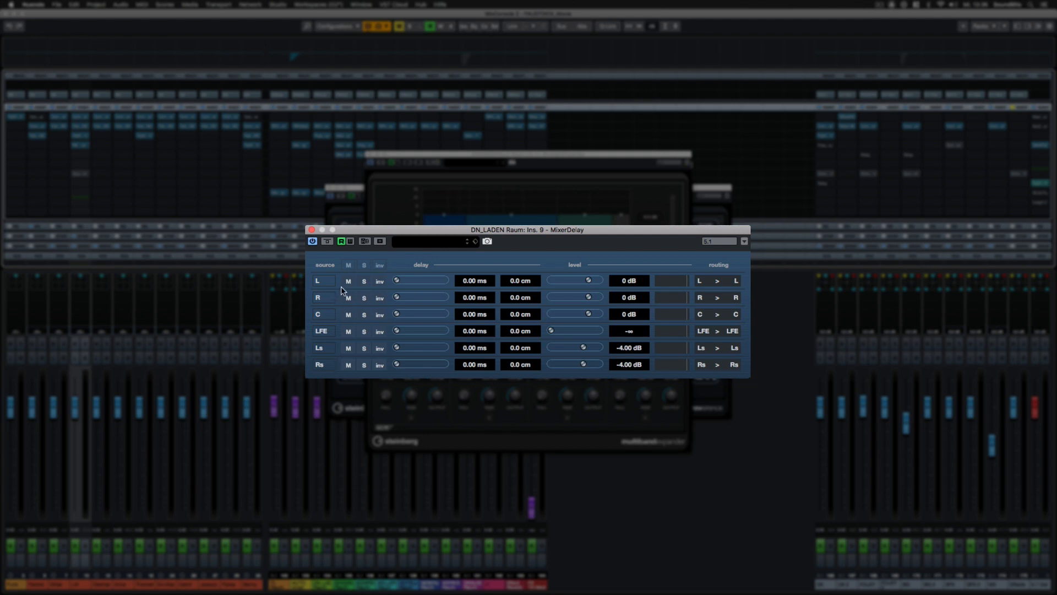
Try the solo and delay controls of the L channel in MixerDelay and look through its output routing choices
left_click(364, 282)
left_click(363, 281)
mouse_move(397, 280)
left_mouse_down()
mouse_move(430, 283)
mouse_move(396, 295)
left_mouse_up()
left_click(736, 281)
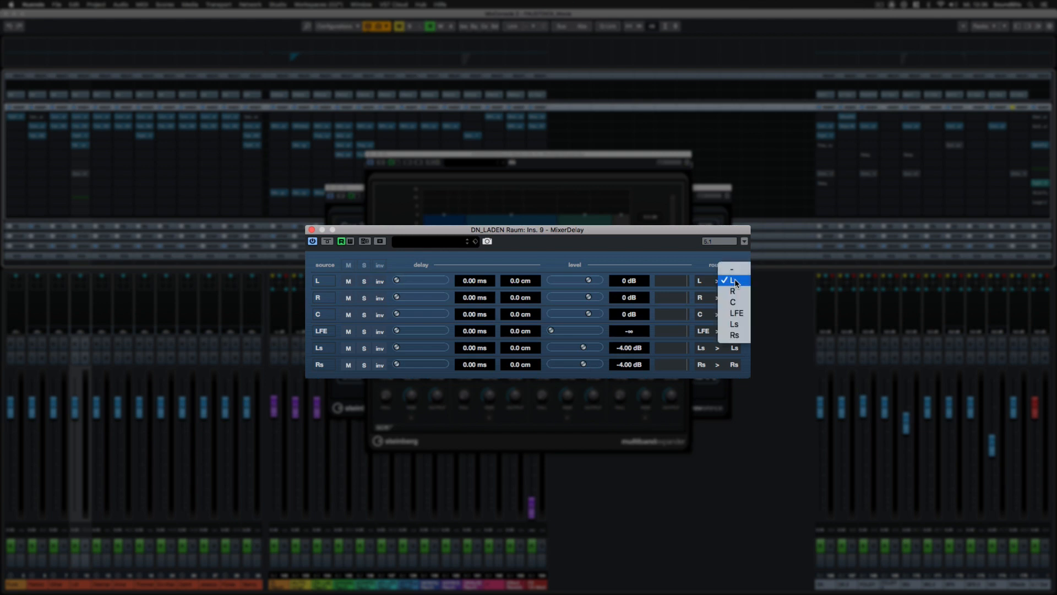
left_click(735, 296)
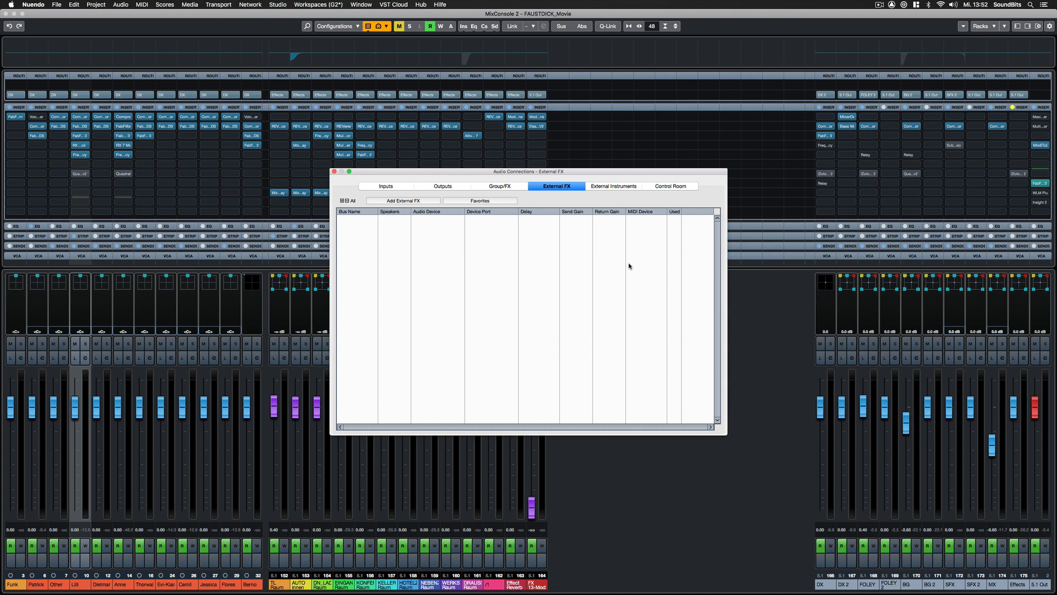
Add an external effect named Reverb with stereo send and return configurations and no associated MIDI device
left_click(403, 201)
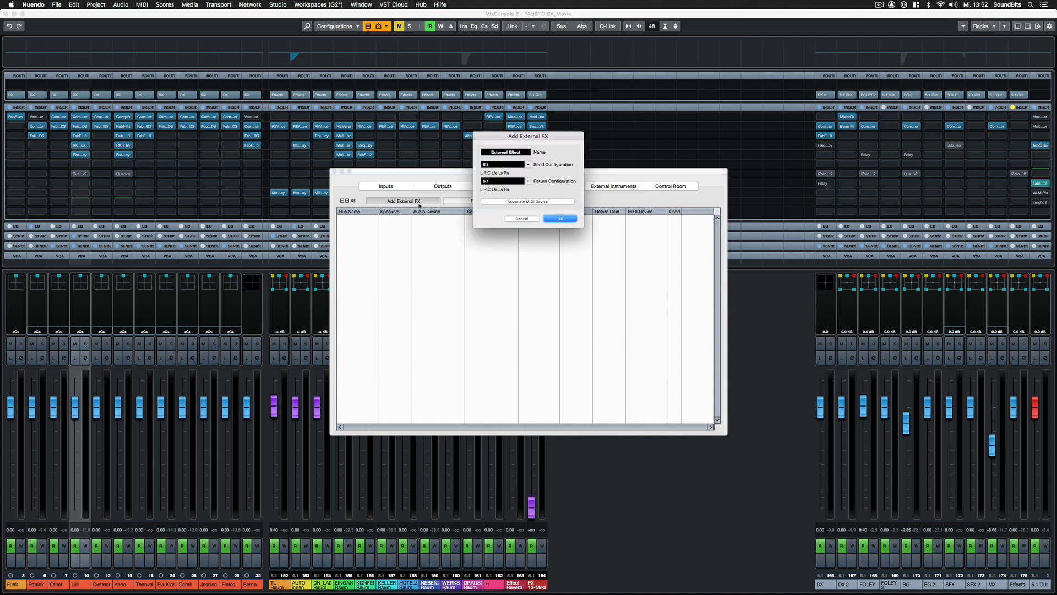
left_click(500, 150)
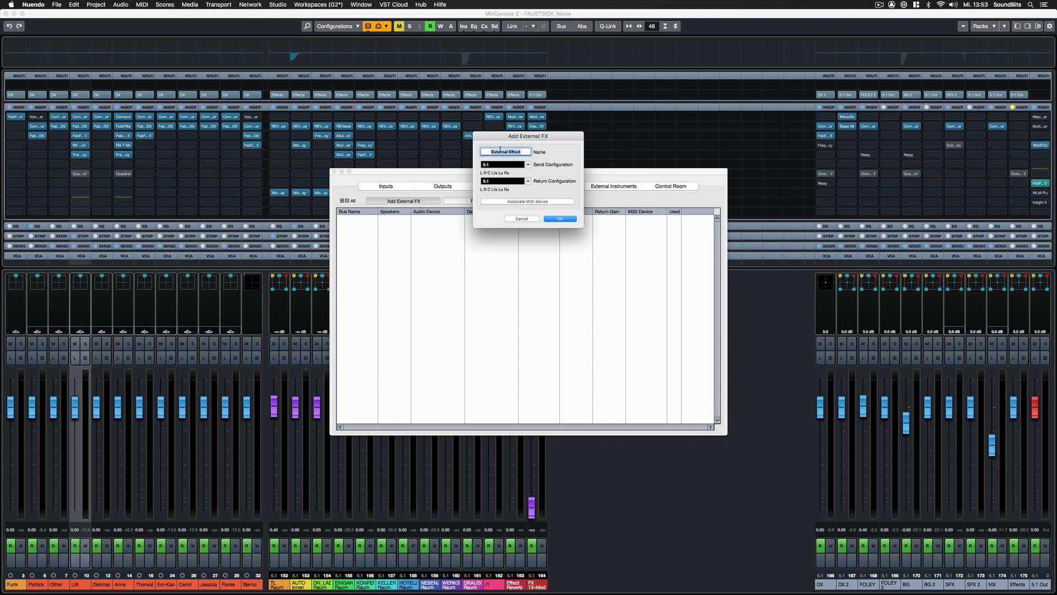
type("Reverb")
left_click(527, 165)
left_click(512, 131)
left_click(527, 180)
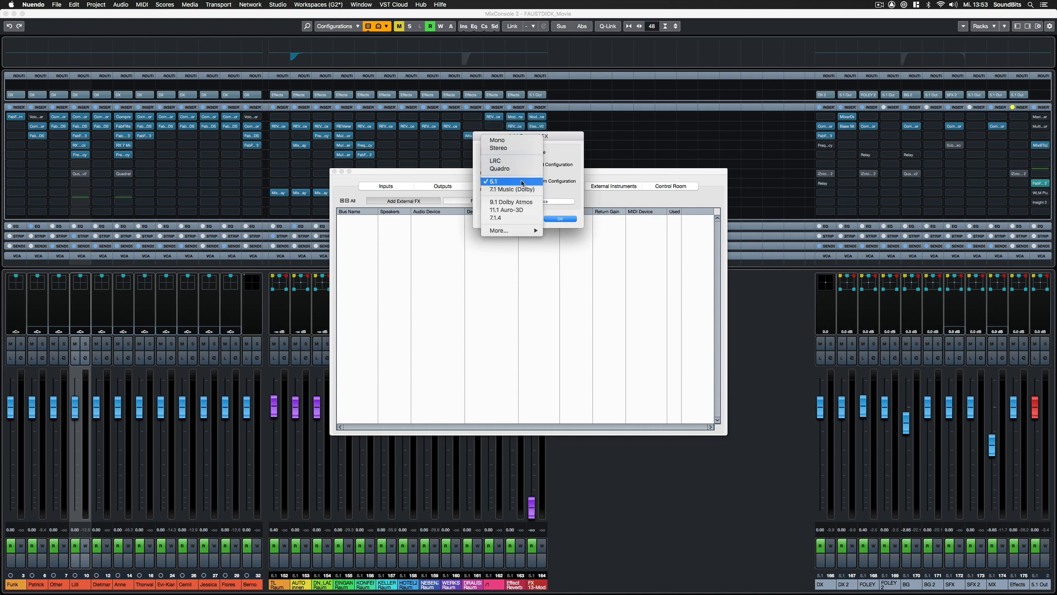
left_click(512, 148)
left_click(534, 202)
mouse_move(543, 217)
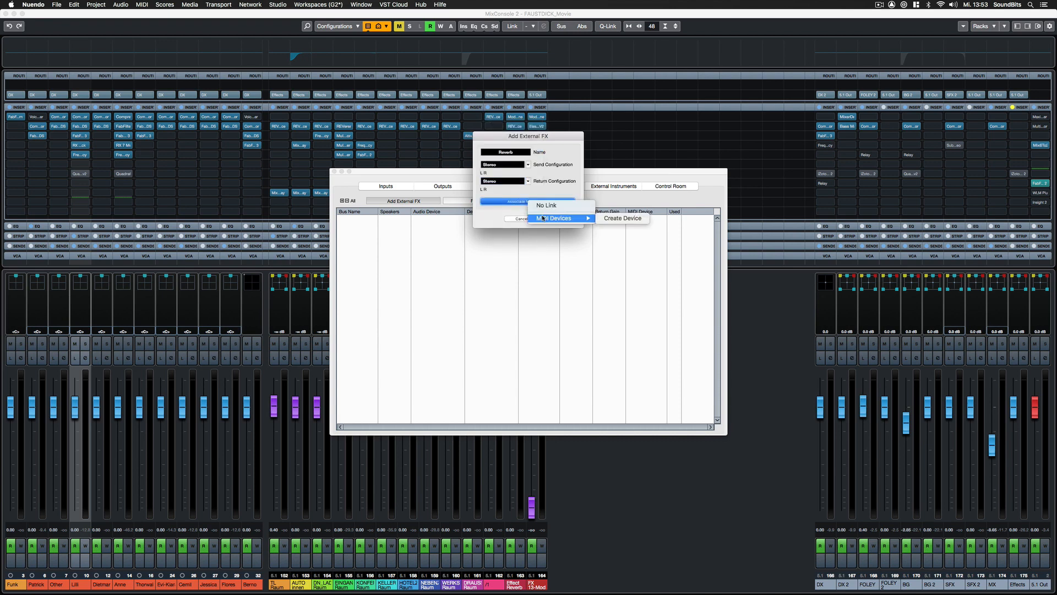
left_click(509, 216)
left_click(564, 219)
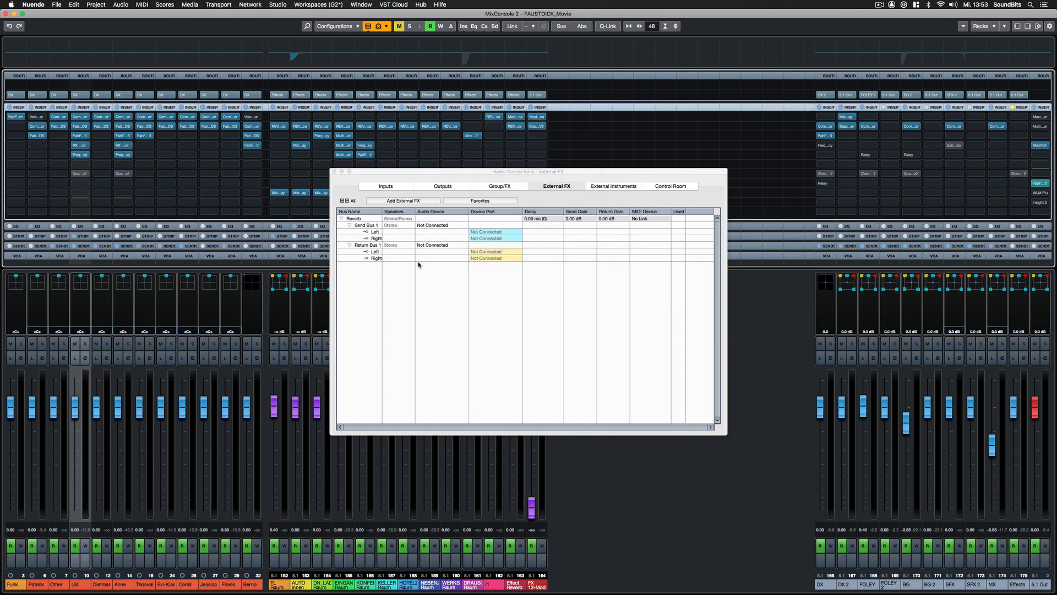
Check the available device ports for Reverb's left send and return channels and its MIDI device options
left_click(497, 233)
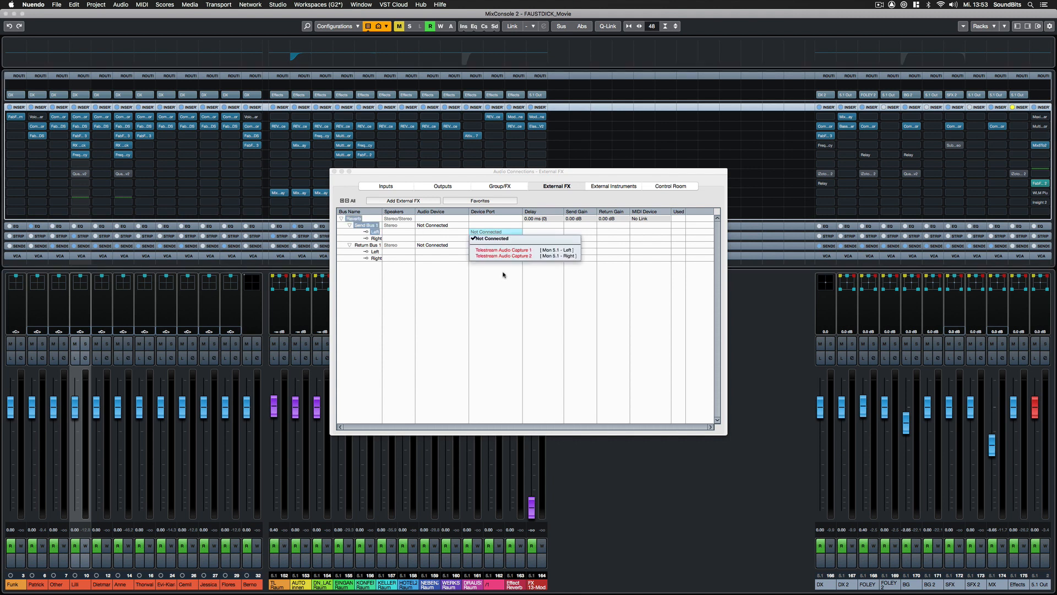
left_click(503, 275)
left_click(502, 253)
left_click(502, 270)
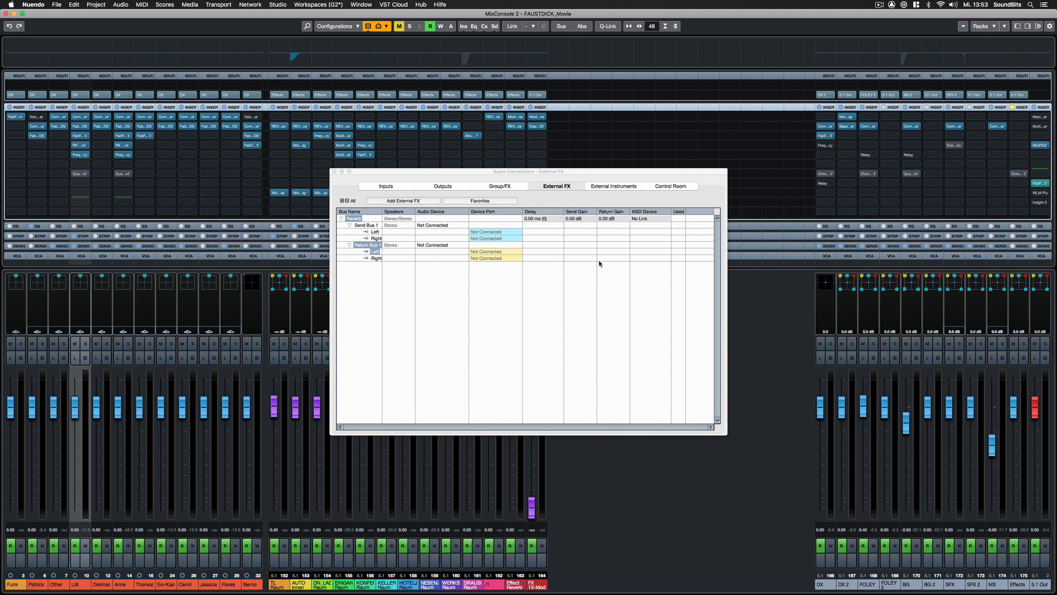
left_click(638, 219)
mouse_move(648, 238)
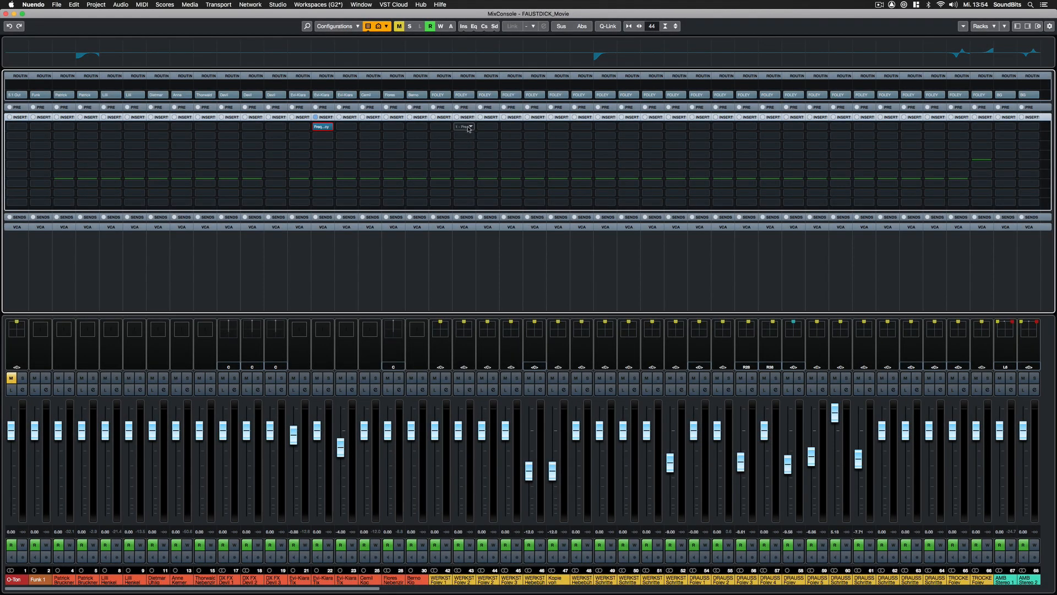
Find external plug-ins with "exter", insert Reverb on the WERKSTATT Foley 2 channel and measure its loop delay
left_click(466, 130)
type("exter")
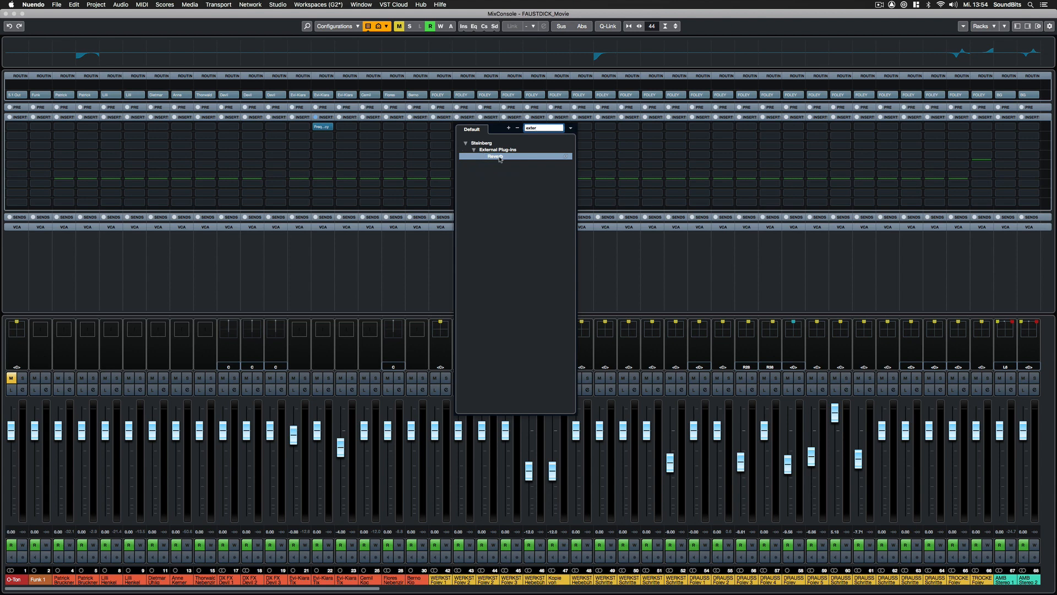
left_click(494, 157)
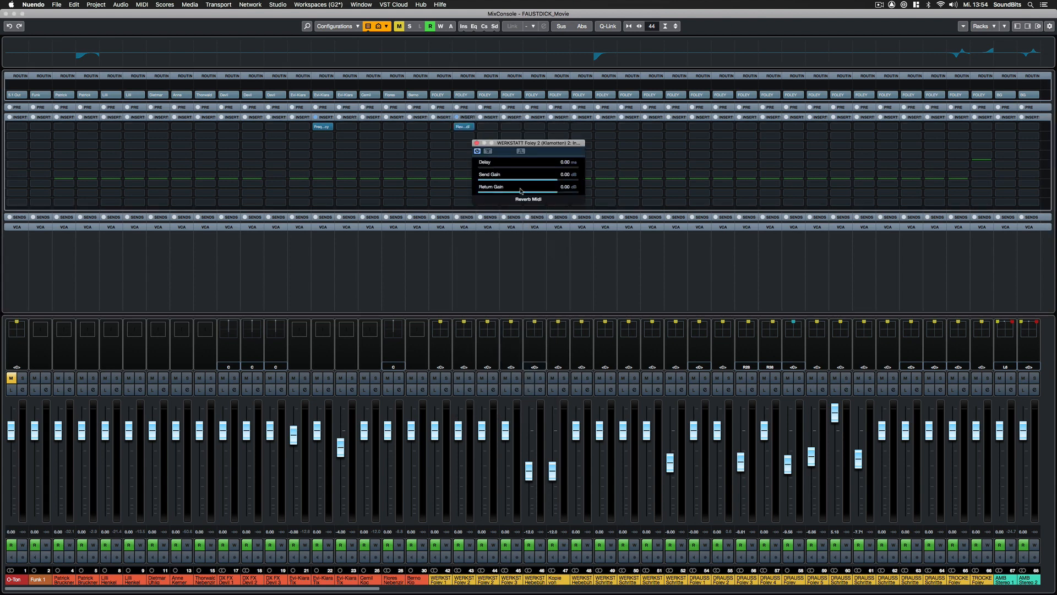
left_click(522, 152)
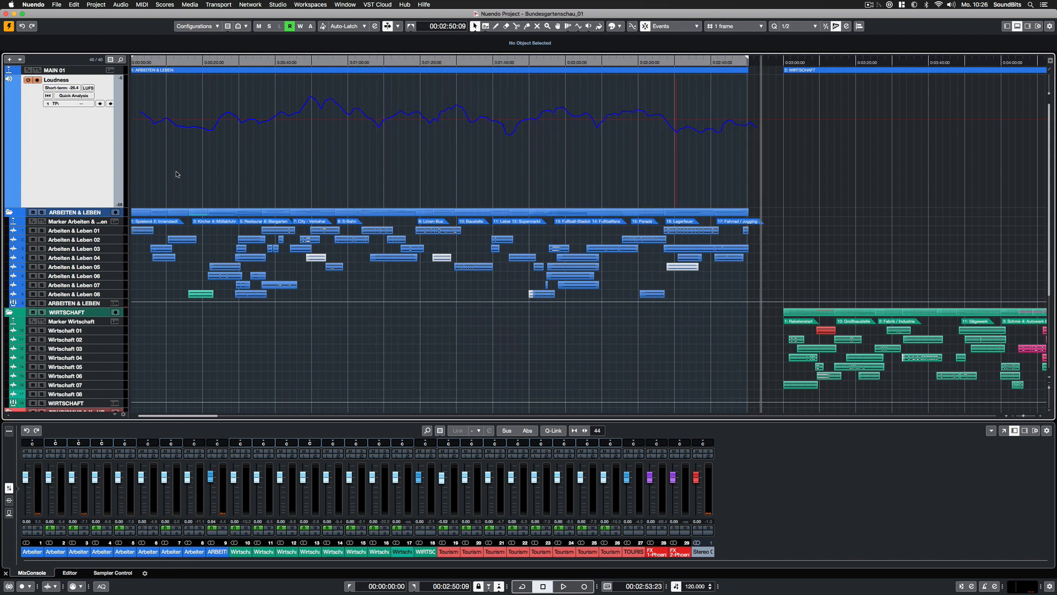
Set the locators to the WIRTSCHAFT cycle marker and run a quick loudness analysis of that range
key("g")
key("g")
double_click(474, 70)
left_click(76, 113)
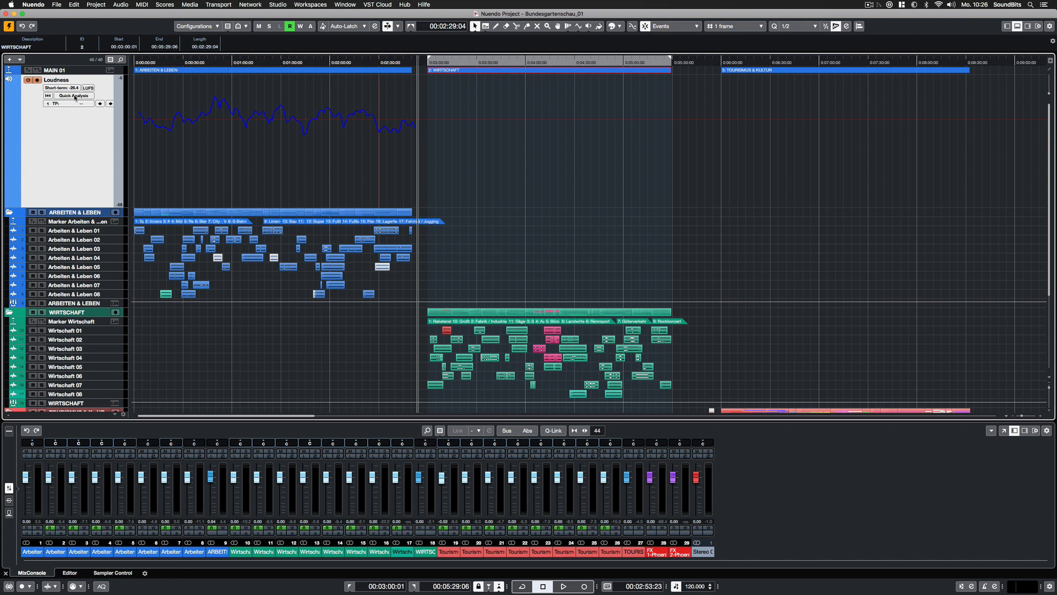
left_click(67, 97)
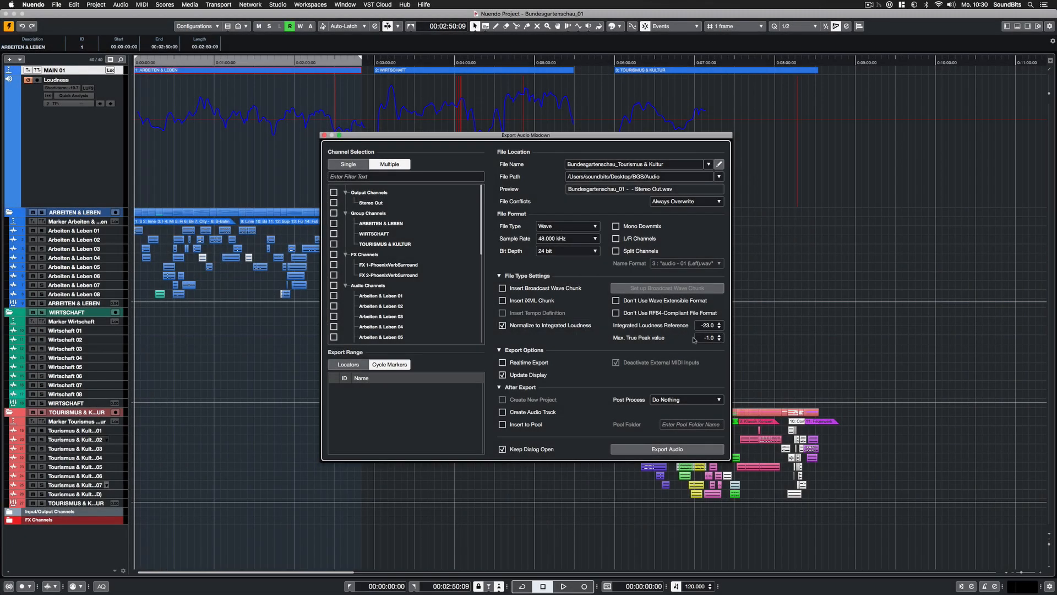
Export the 48 kHz, 24-bit Wave mixdown normalized to -23.0 integrated loudness with a maximum true peak of -1.0
left_click(670, 449)
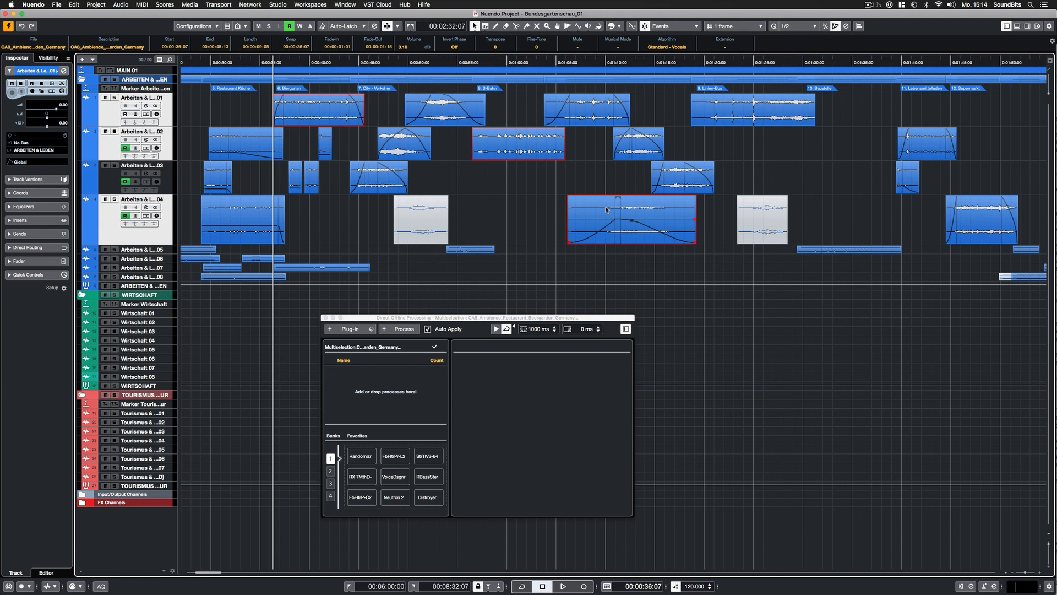
Apply the Normalize process to the selected audio events, using Loudness Normalization at -23.0 LUFS
left_click(395, 330)
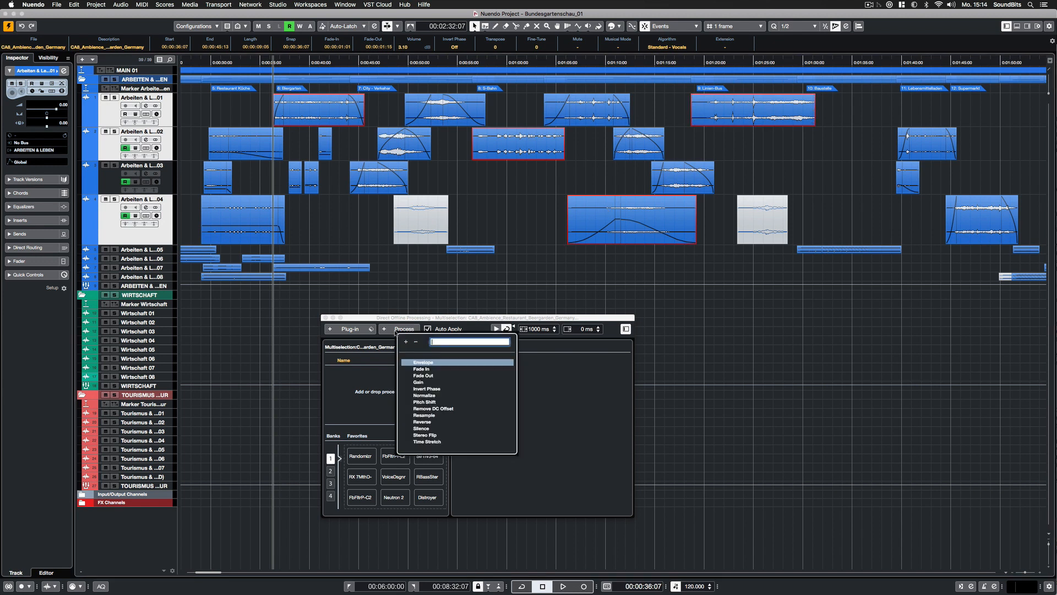
left_click(423, 395)
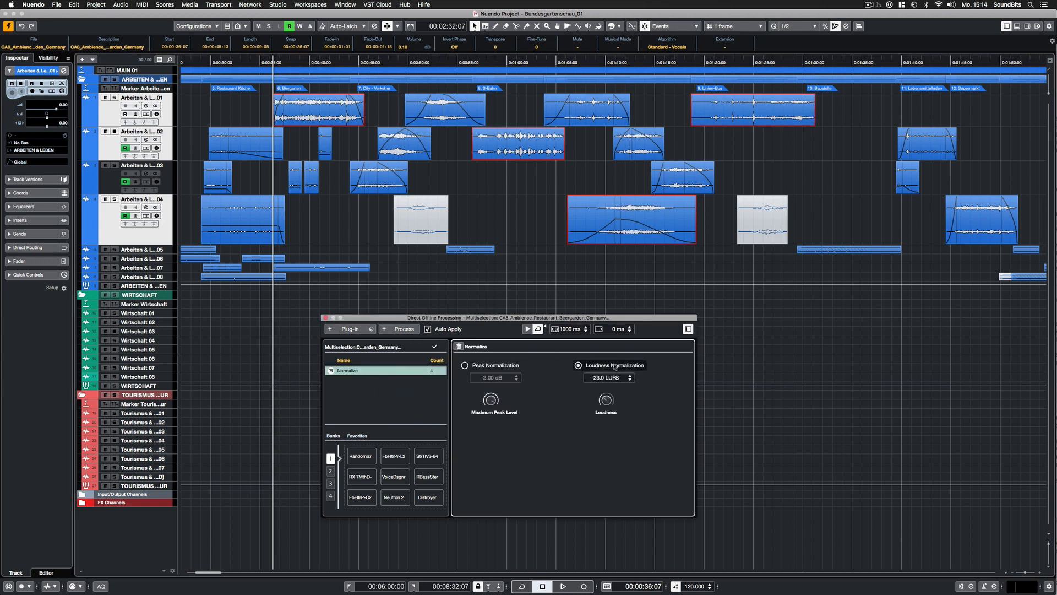
left_click(578, 366)
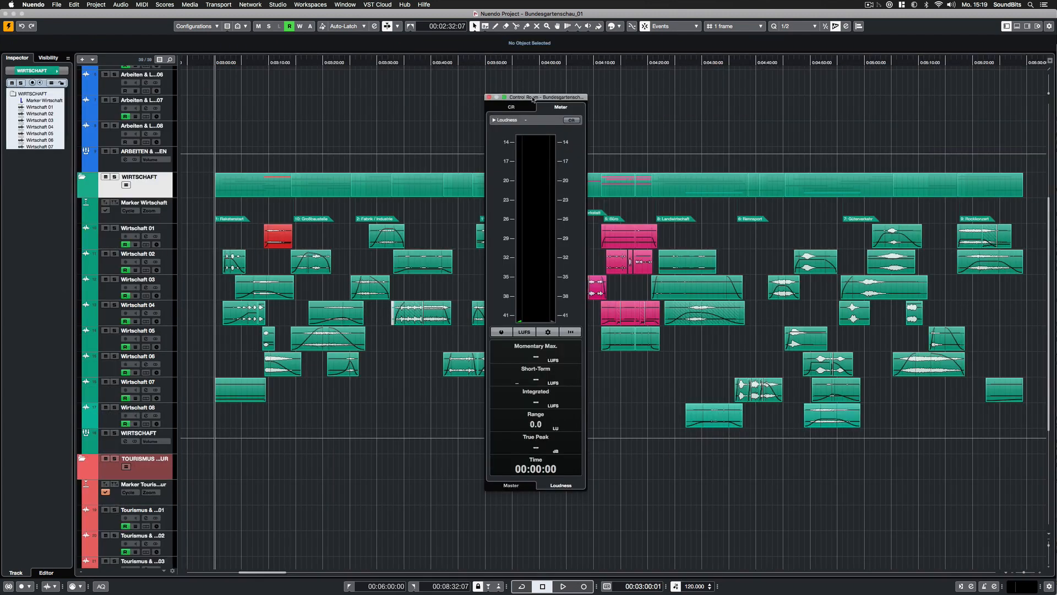
Activate loudness measurement in the Control Room meter and start playback
left_click(501, 332)
key("space")
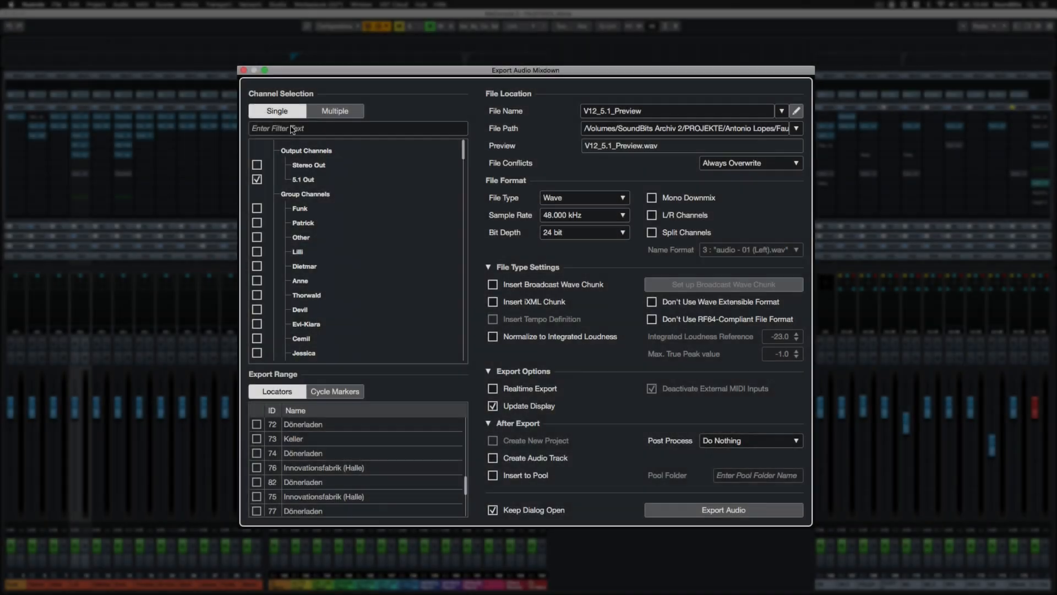
Filter the mixdown export's channel list for "SFX"
left_click(290, 128)
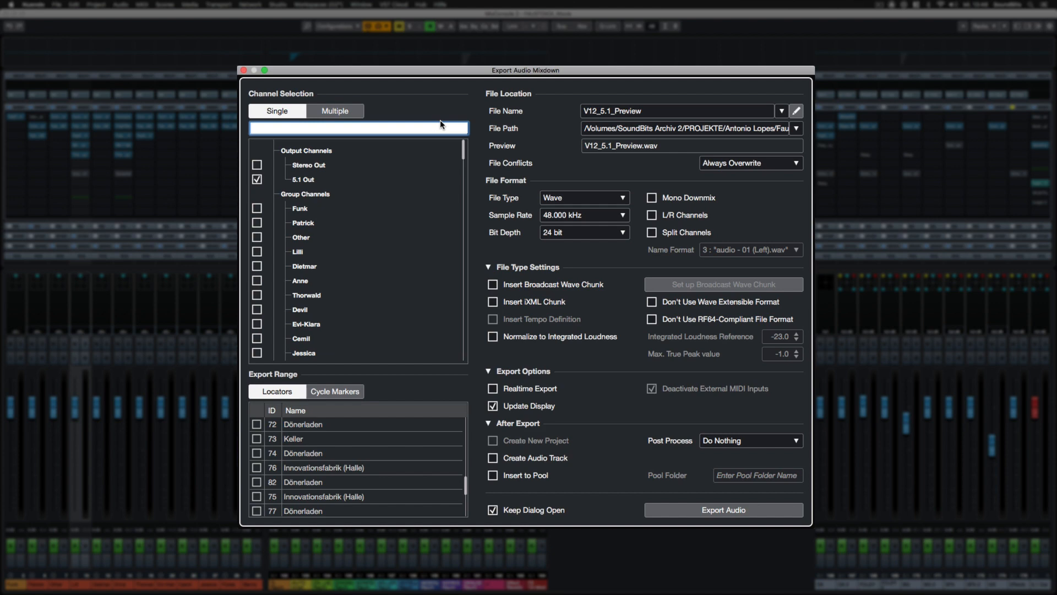
type("SFX")
key("Return")
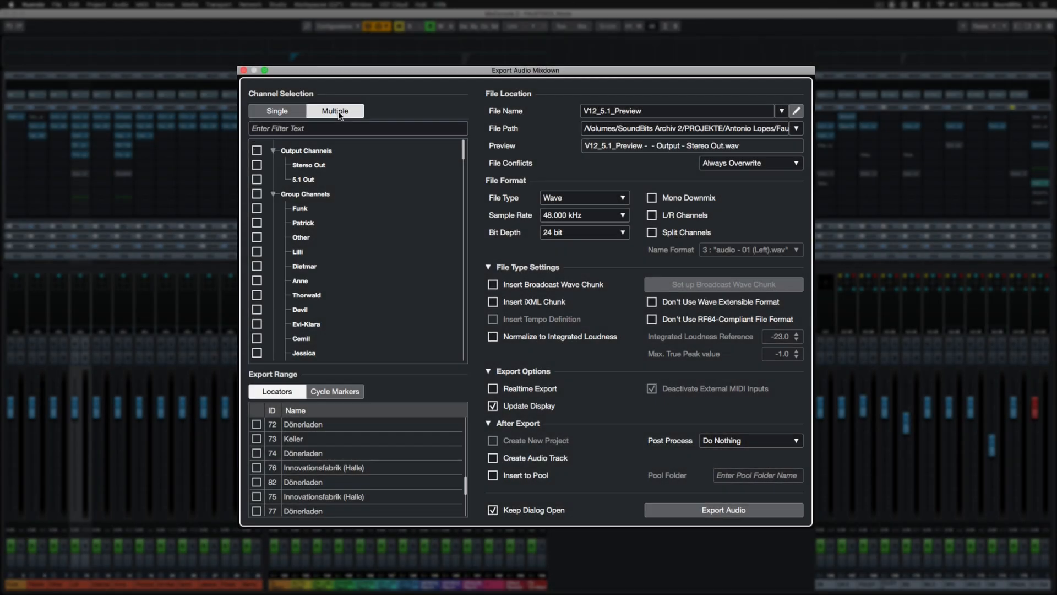
Choose 5.1 Out, DX 2, FOLEY 2, BG 2, SFX 2, MX and Effects for multiple-channel export, with cycle markers as the export range
left_click(257, 179)
scroll(359, 272, "down", 3)
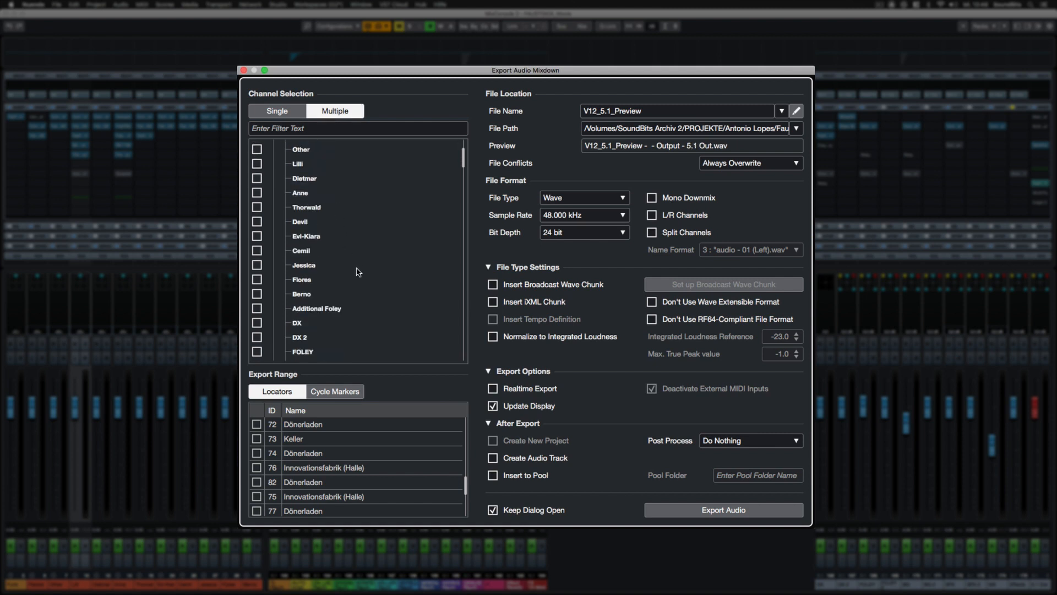
scroll(359, 272, "down", 3)
left_click(257, 249)
left_click(257, 278)
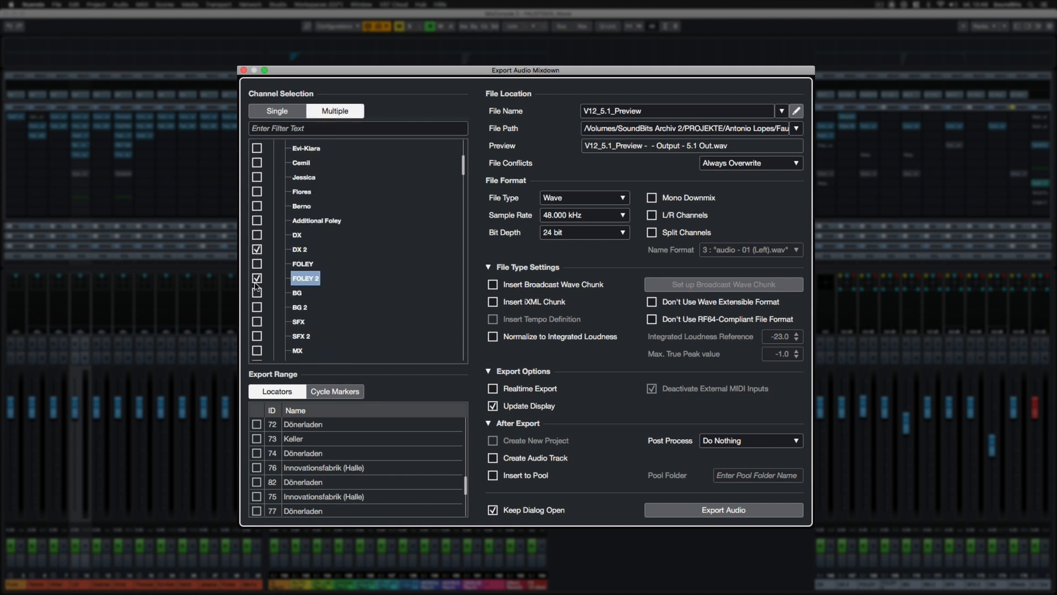
left_click(256, 307)
left_click(256, 336)
left_click(257, 350)
scroll(261, 330, "down", 2)
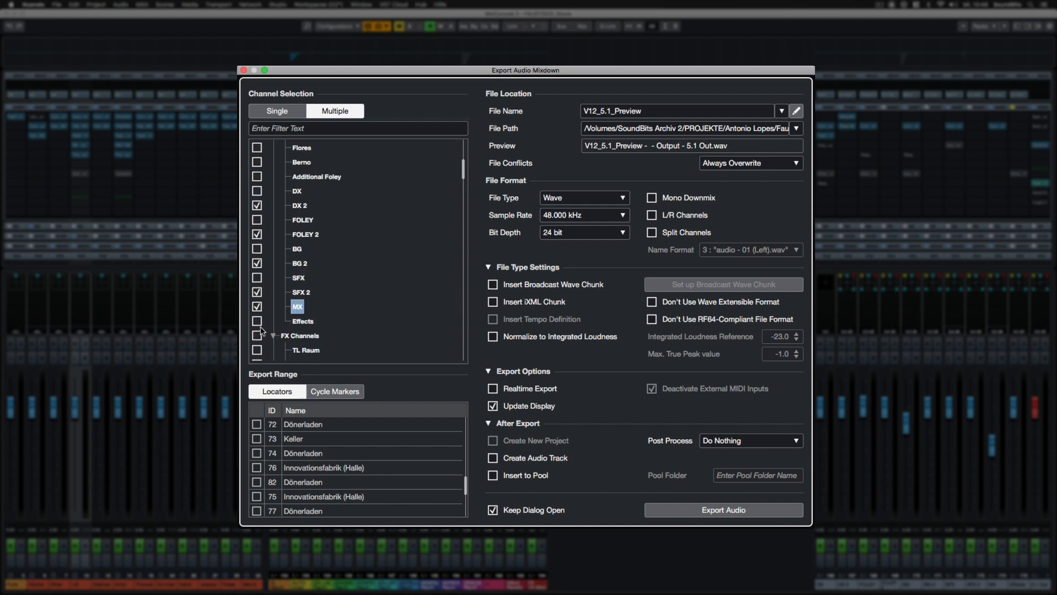
left_click(259, 325)
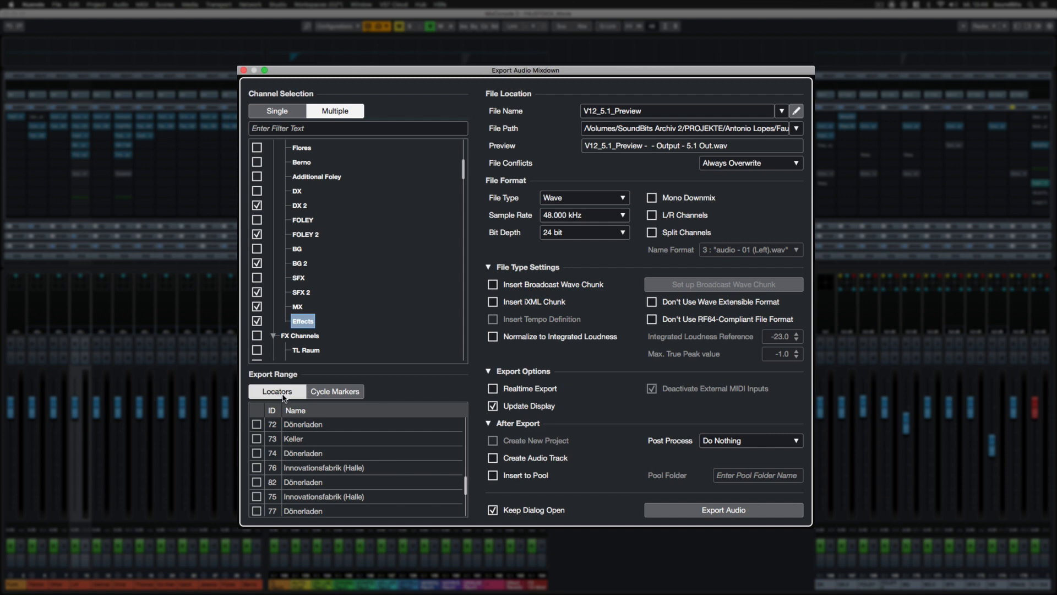
left_click(323, 392)
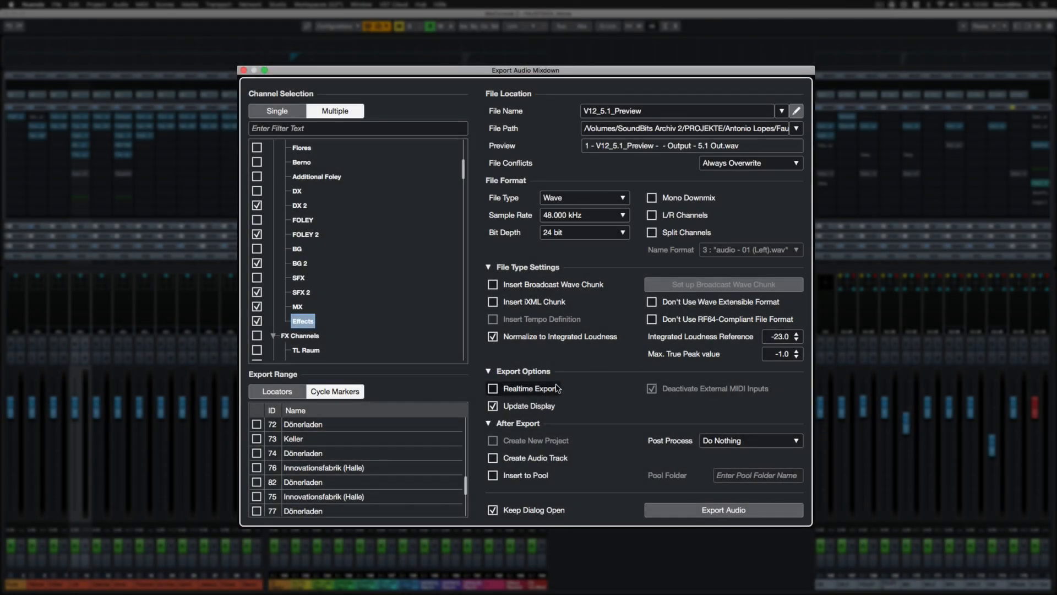
Try the Realtime Export and Create Audio Track options for the mixdown
left_click(548, 389)
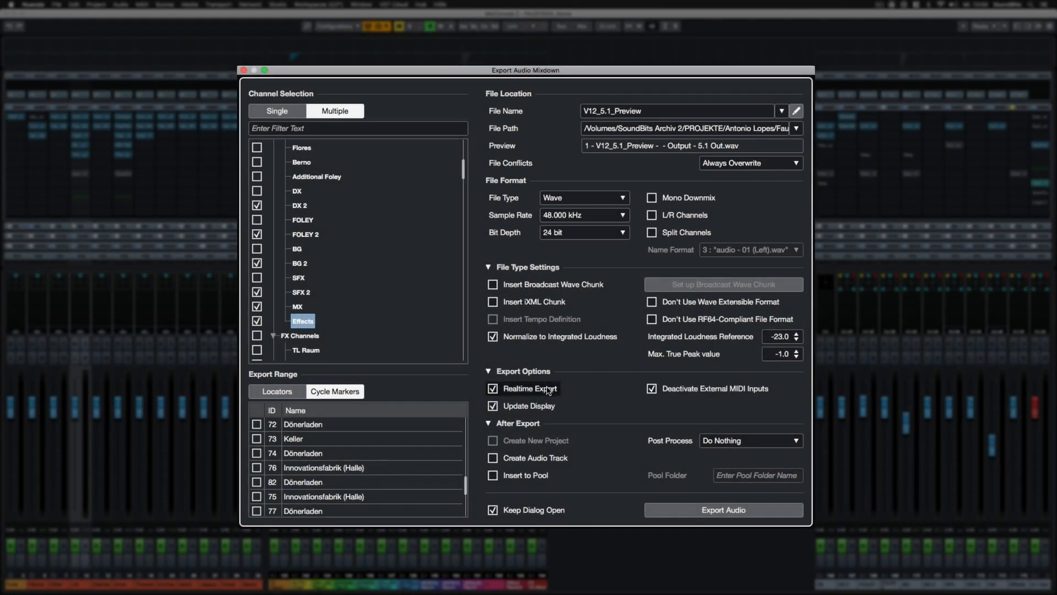
left_click(548, 388)
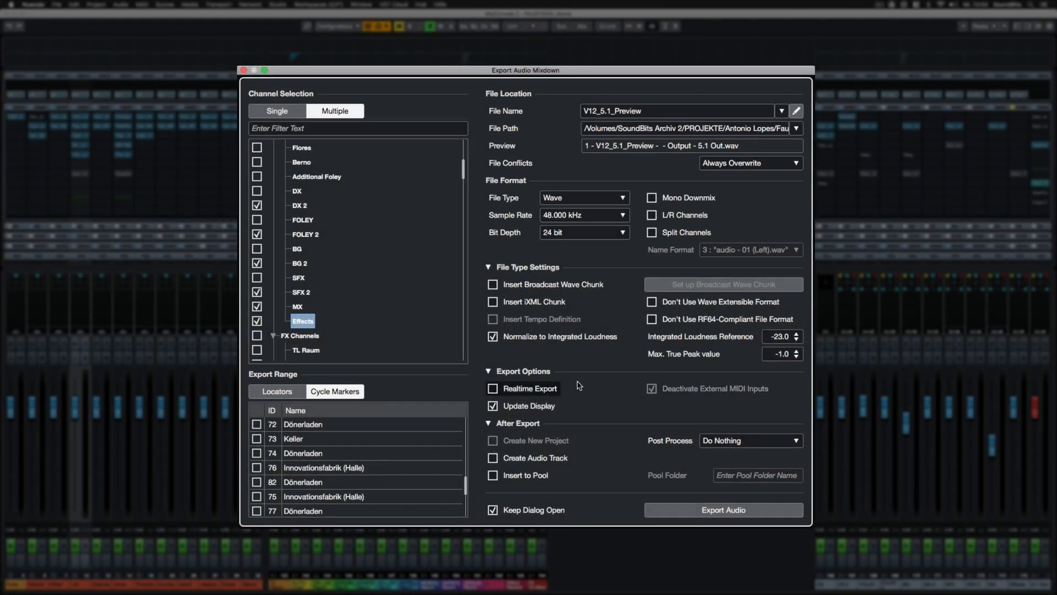
left_click(549, 458)
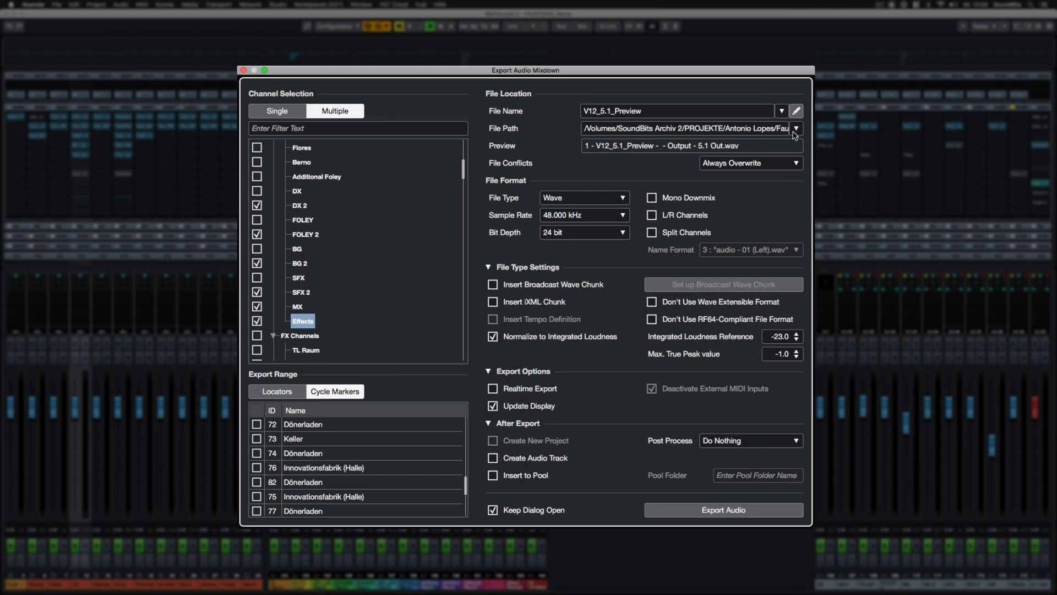
Clear all attributes from the export file naming scheme and rebuild it with the Channel Name attribute
left_click(797, 111)
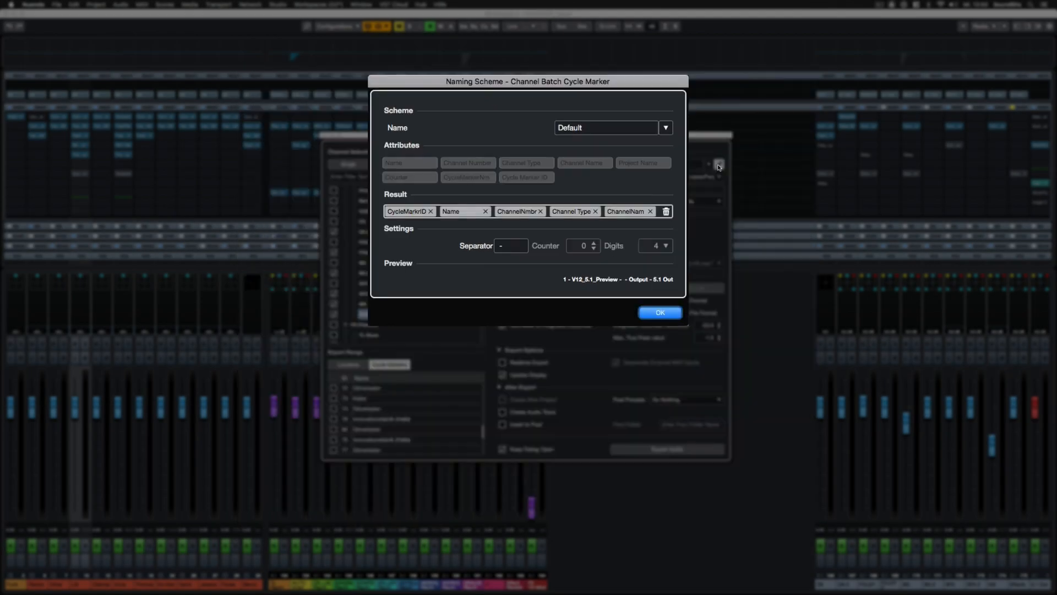
left_click(431, 211)
left_click(431, 211)
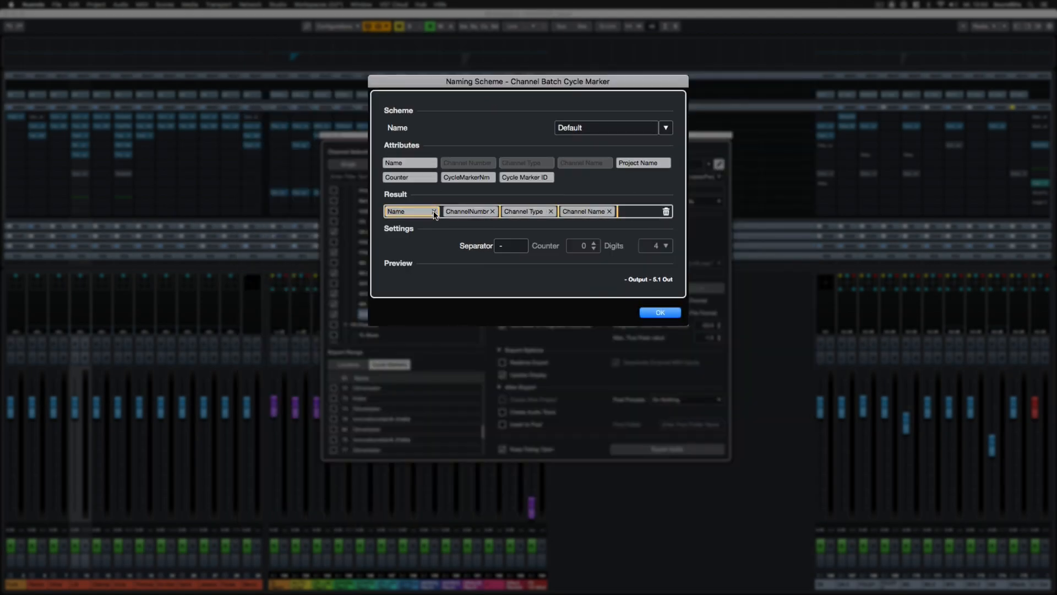
left_click(432, 212)
left_click(434, 212)
left_click(434, 213)
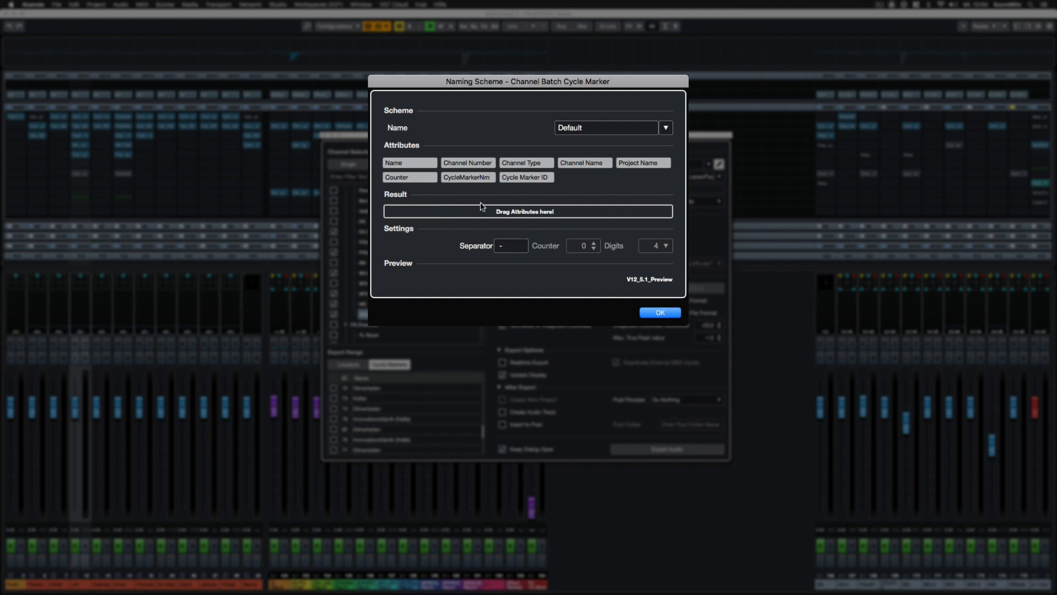
left_click_drag(573, 213, 452, 212)
left_click_drag(599, 165, 518, 212)
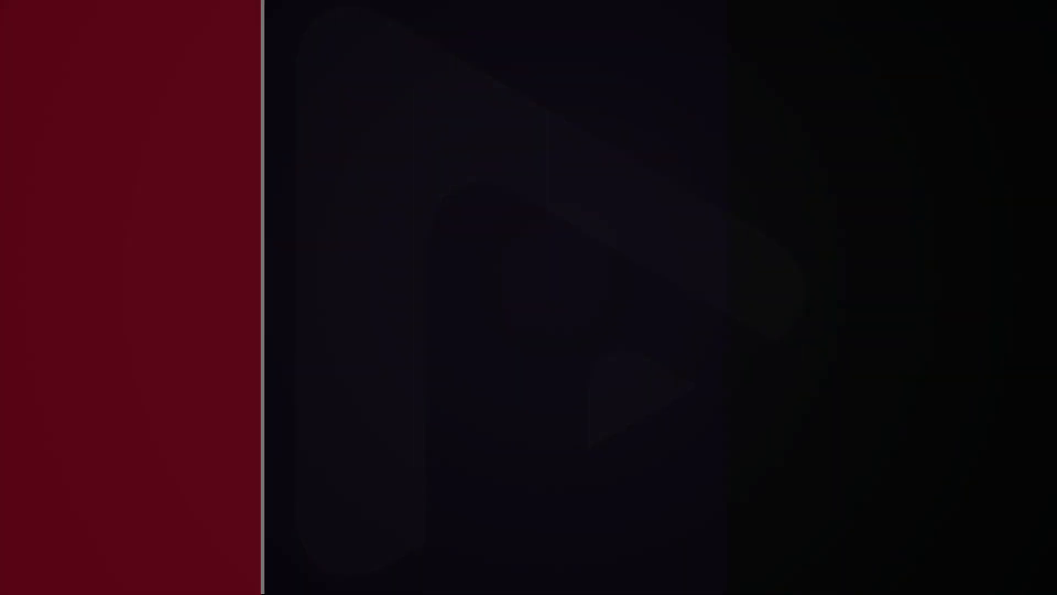